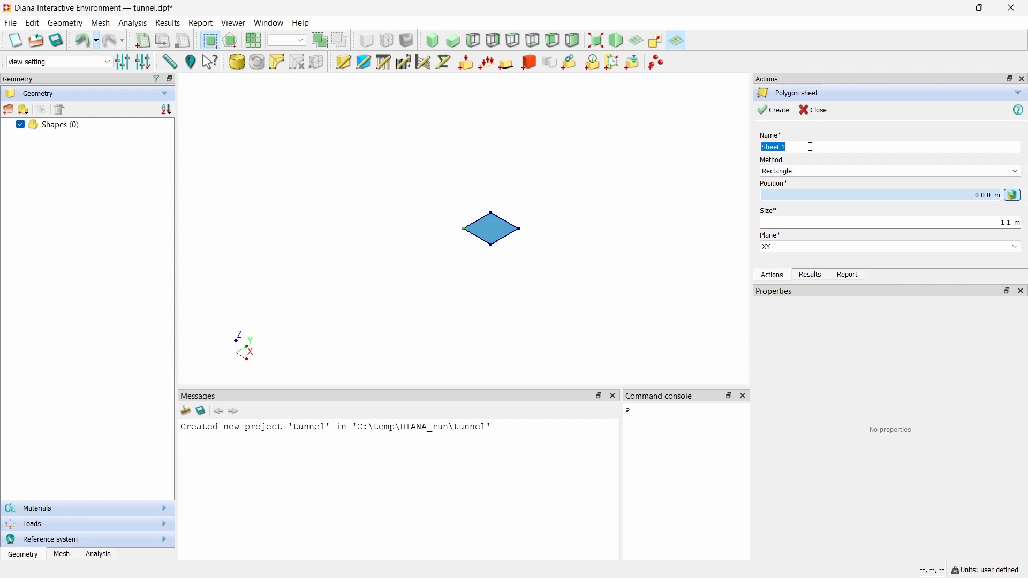
Step: Name the polygon sheet outersoil and set its definition method to Coordinates
text(outersoil)
click(856, 172)
click(856, 180)
key(Down)
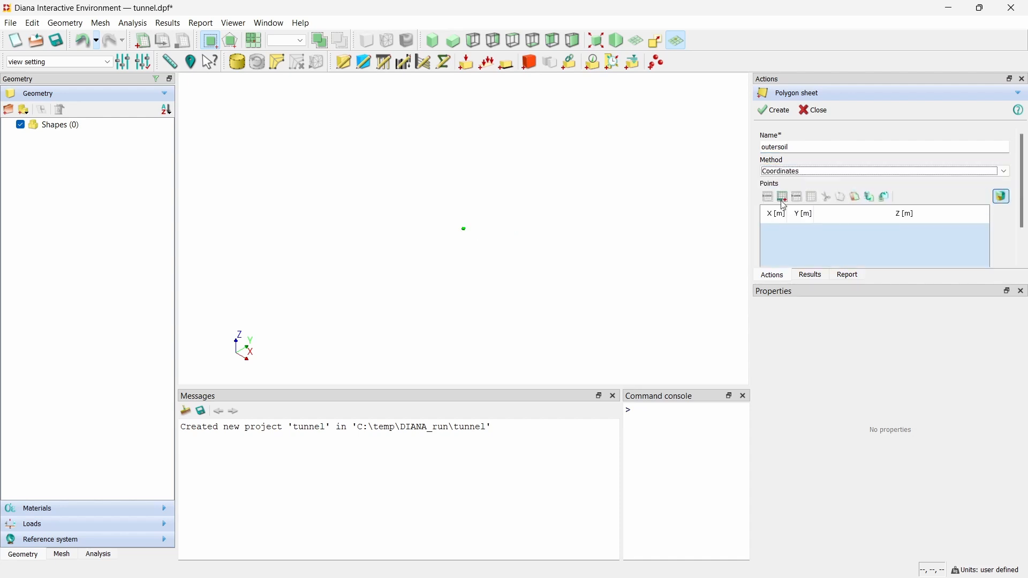
Step: Enter the first two corner points of the outersoil sheet as (0, -5, -5) and (0, 5, -5) m
key(Tab)
text(-)
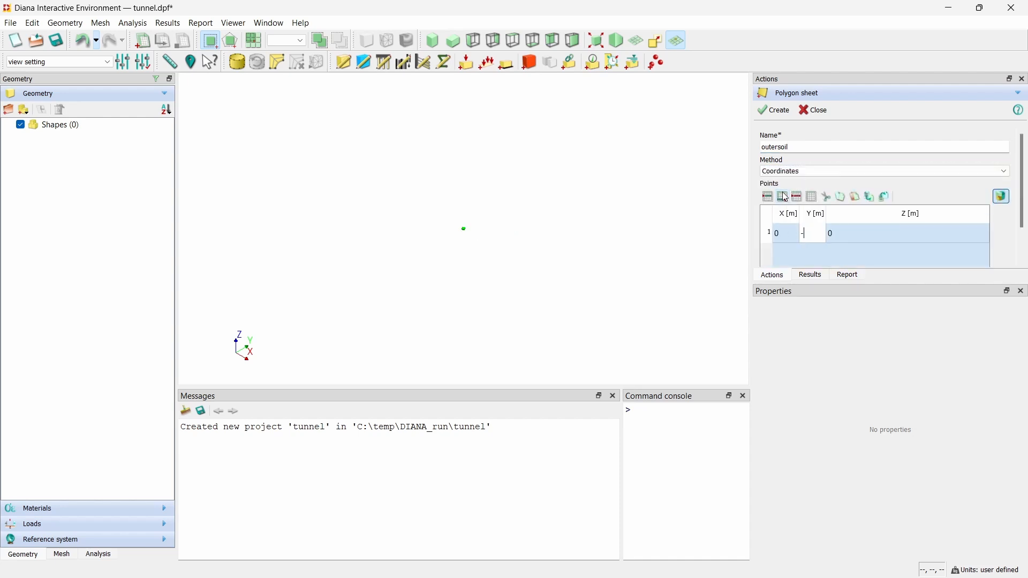
text(5)
key(Tab)
text(-5)
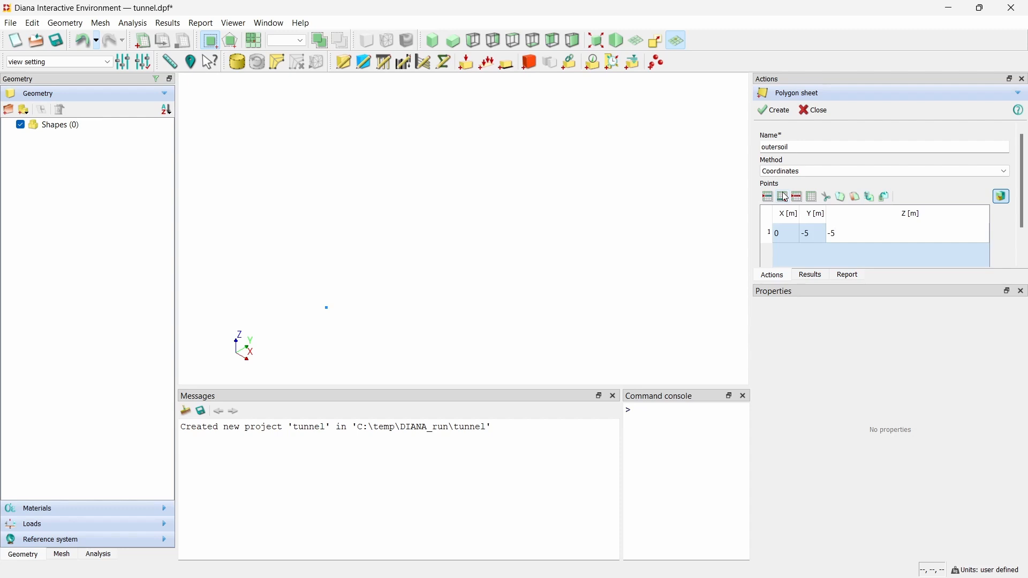
click(782, 197)
text(5)
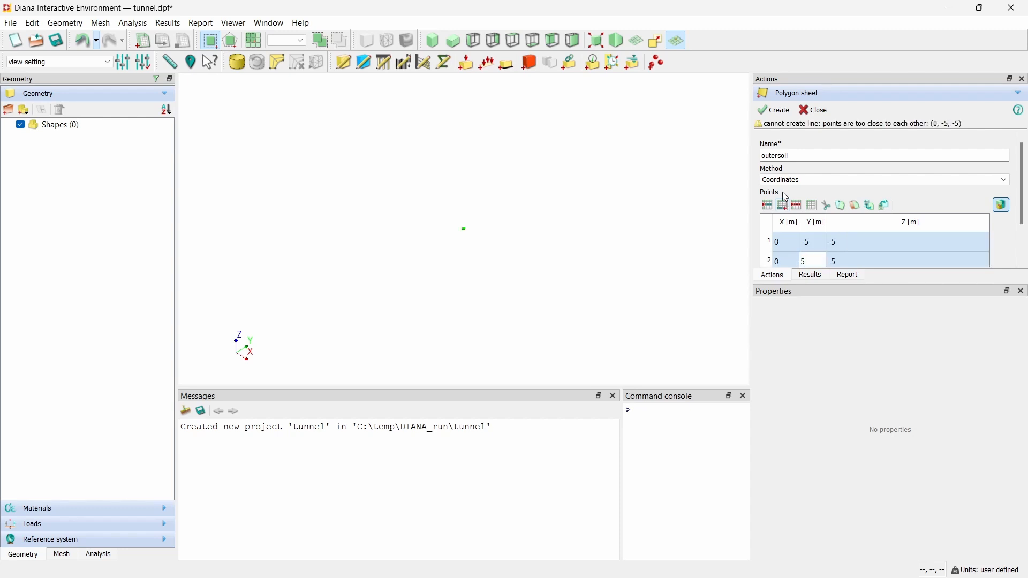
key(Tab)
Step: Add the third corner point of the outersoil sheet at (0, 5, 5) m
click(786, 198)
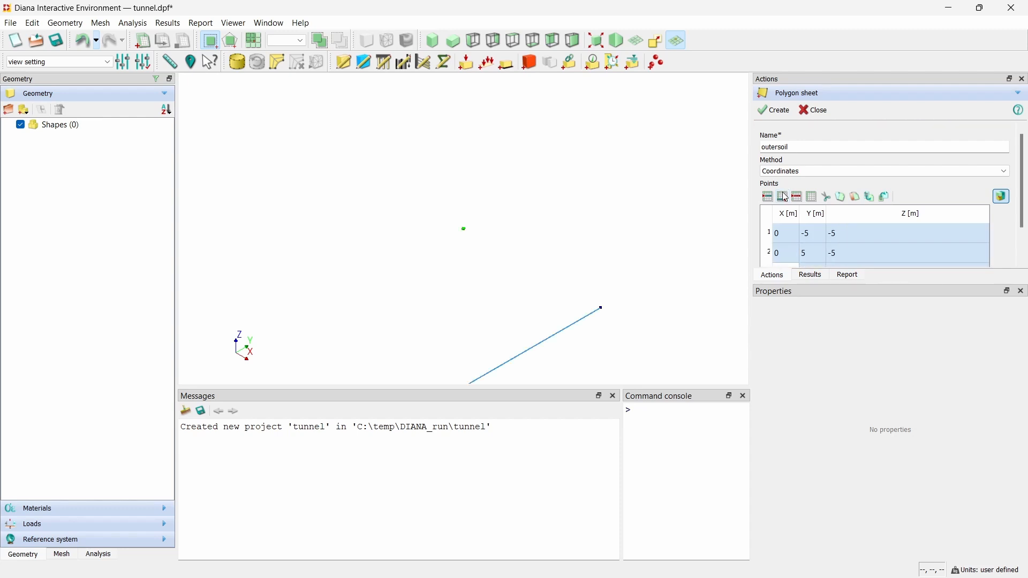
scroll(958, 205, down, 2)
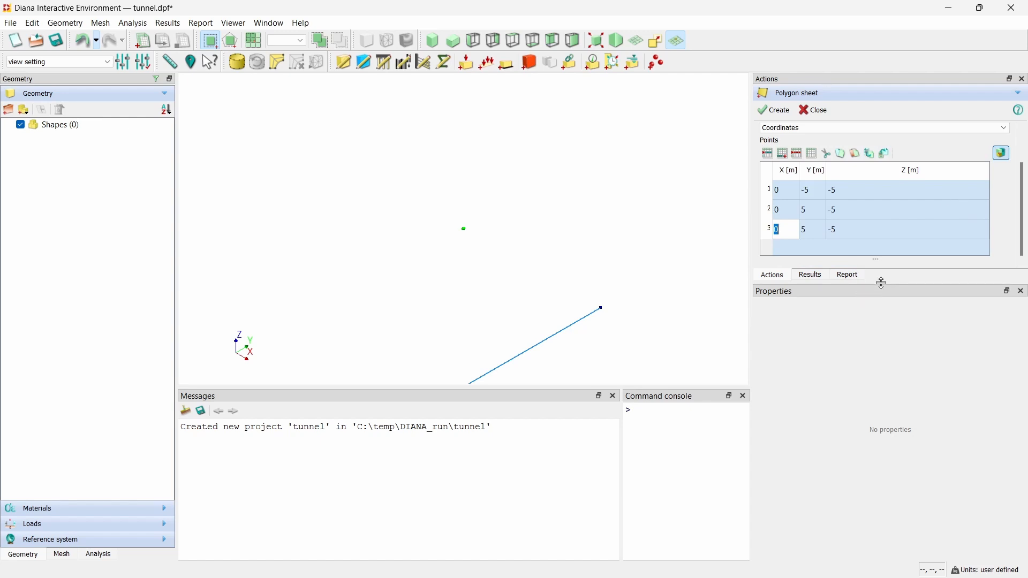
drag(880, 283, 890, 389)
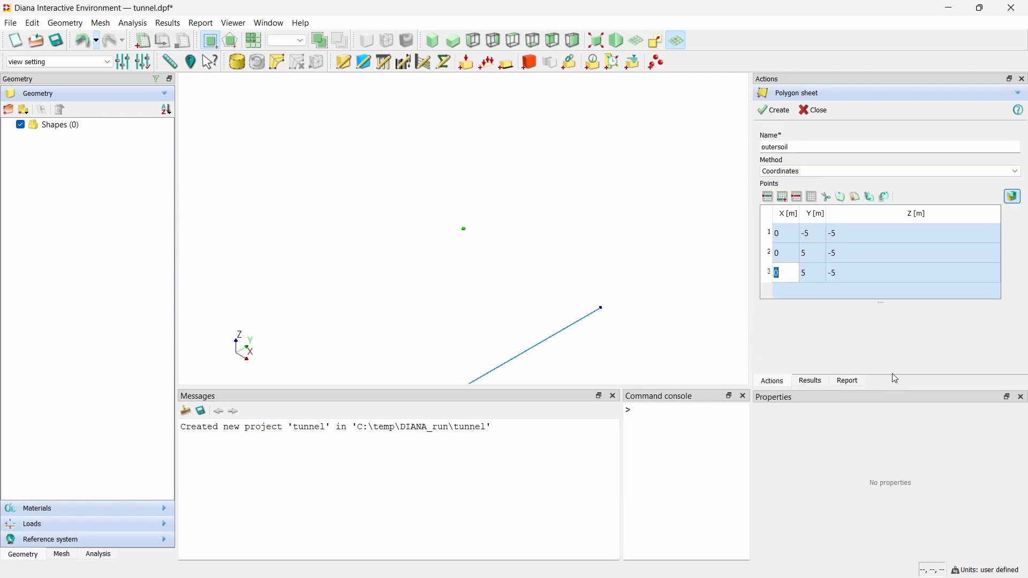
key(Tab)
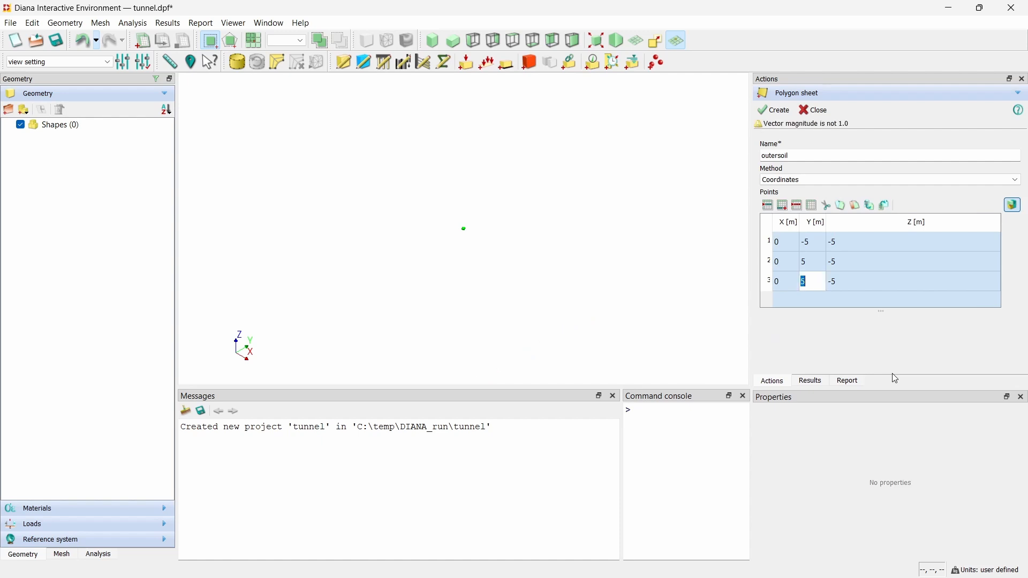
text(5)
key(Tab)
text(5)
Step: Add the fourth corner point at (0, -5, 5) m and create the outersoil sheet
key(Tab)
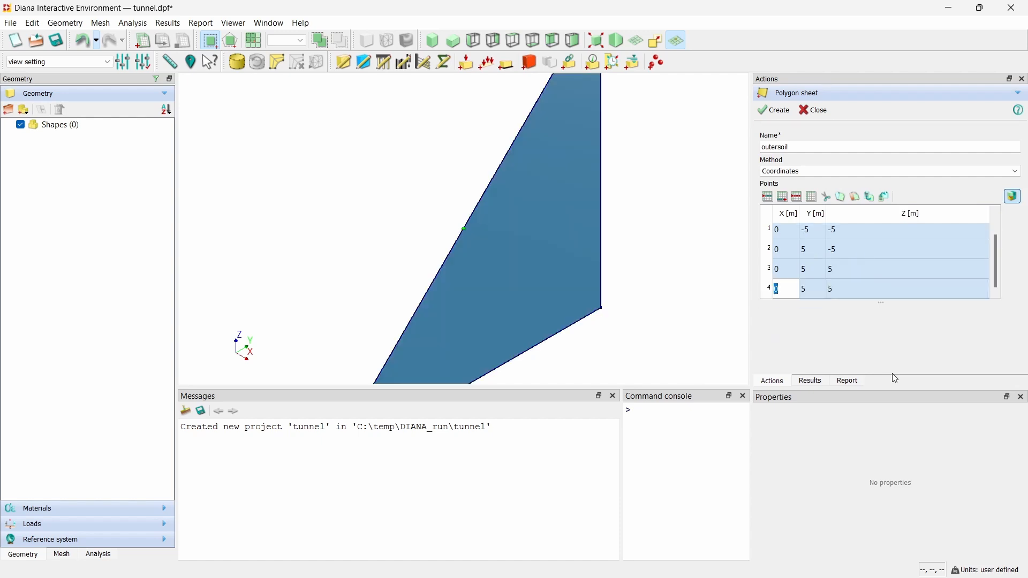
key(Tab)
text(-5)
key(Tab)
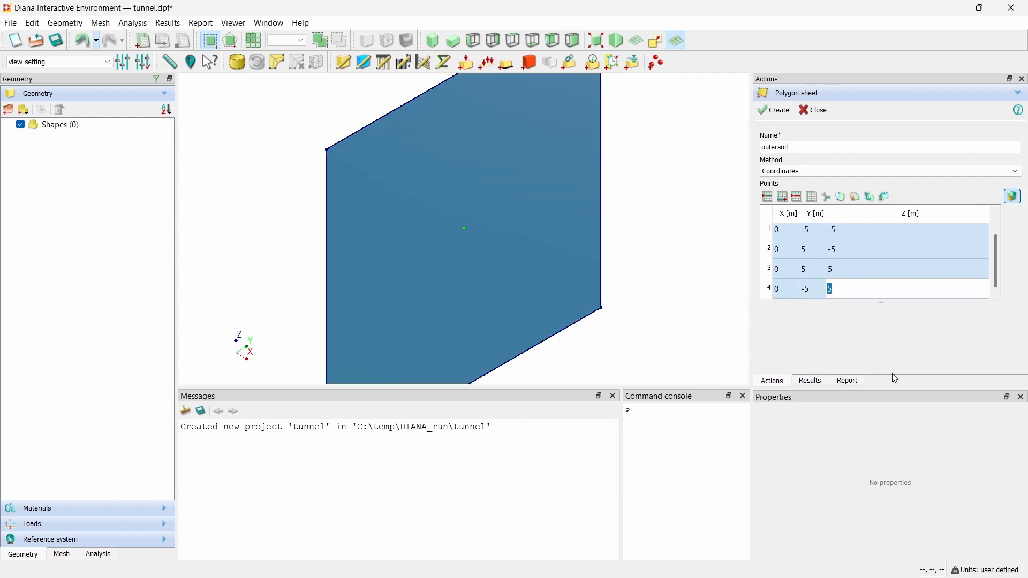
text(5)
click(783, 115)
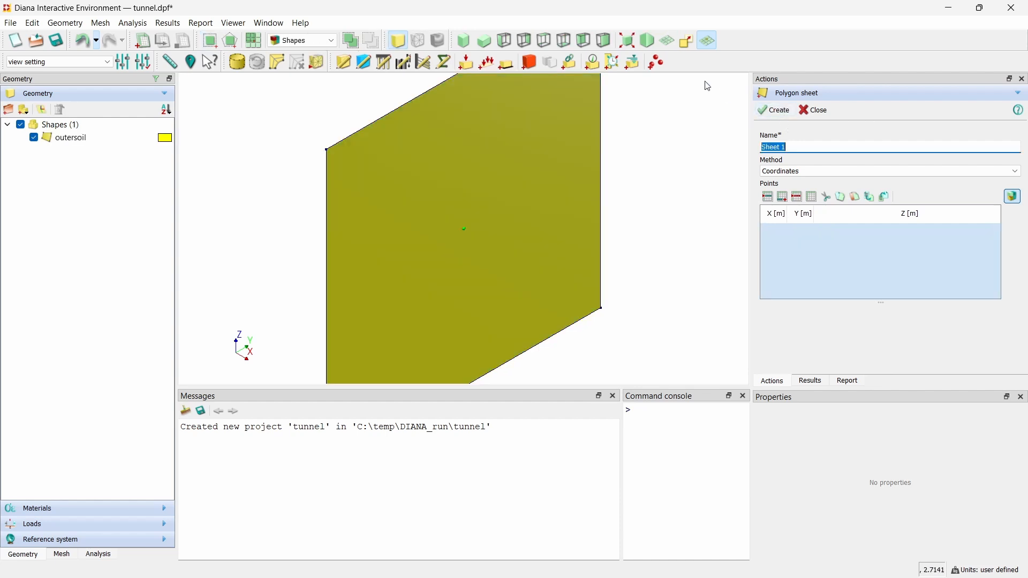
click(630, 48)
click(815, 110)
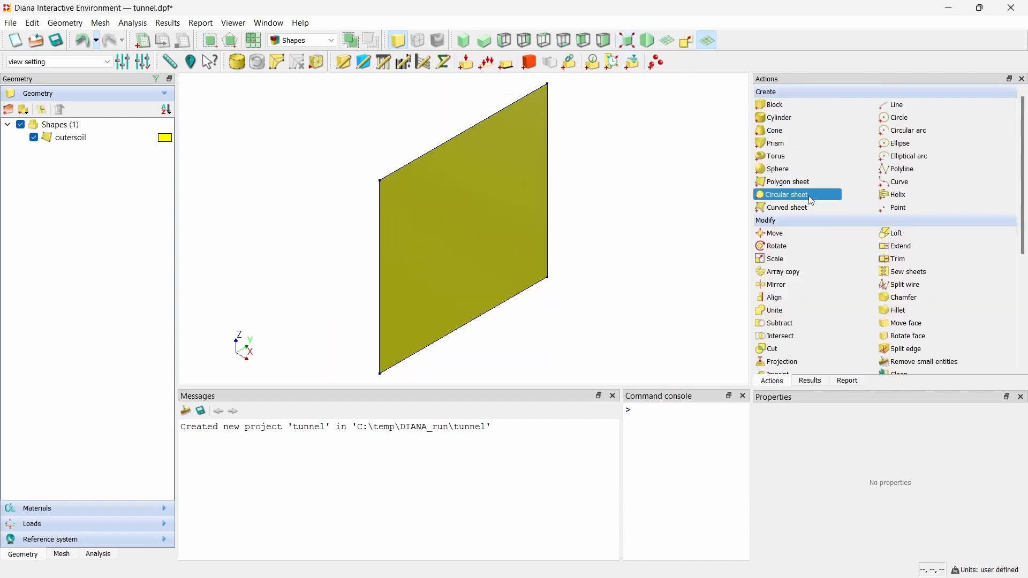
Step: Start a circular sheet and name it slice 1 excavated soil
click(809, 196)
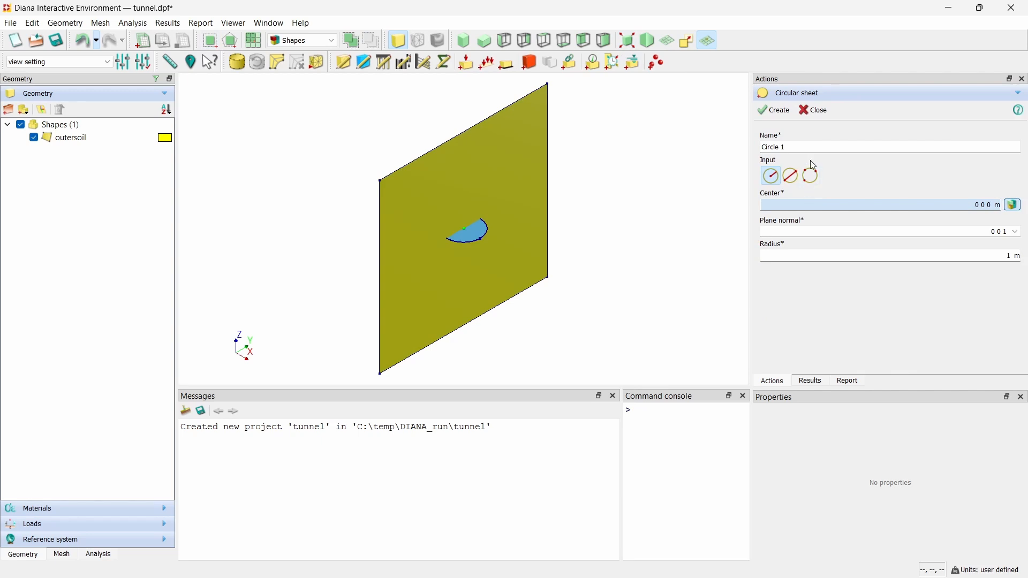
triple_click(823, 147)
text(ex)
key(BackSpace)
key(BackSpace)
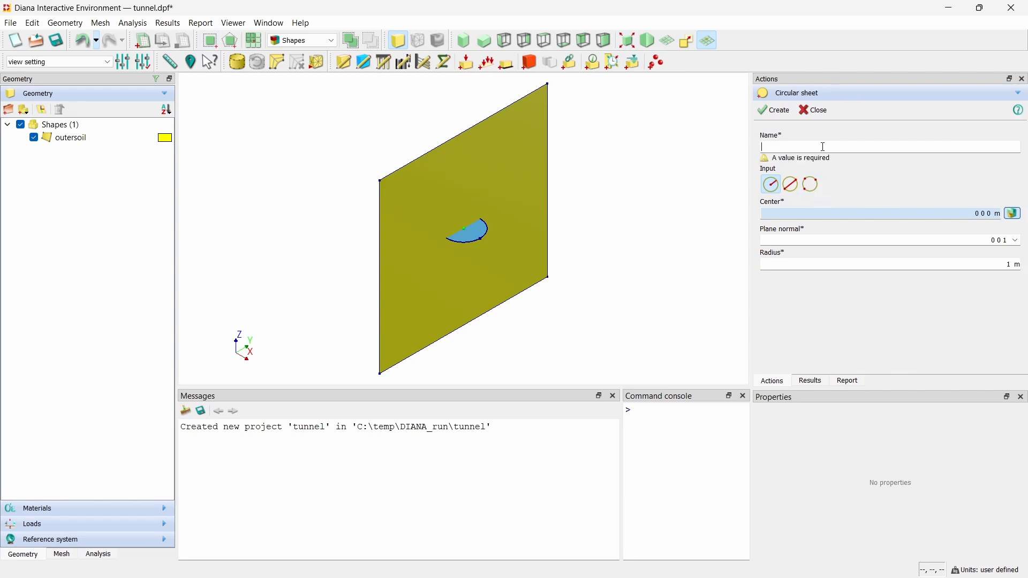
text(slice 1 ex)
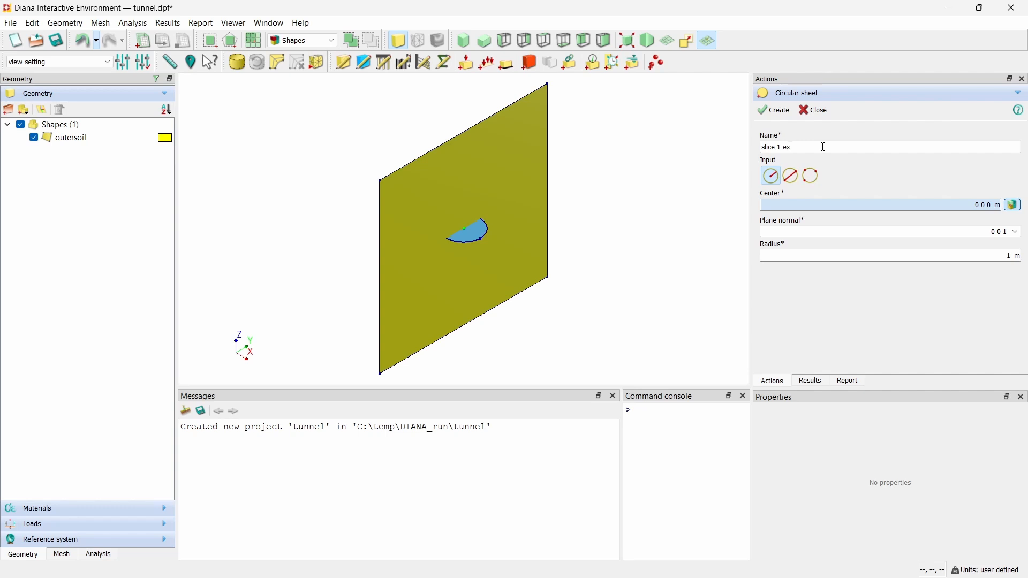
text(cavated soil)
Step: Create the circular sheet centred at the origin with plane normal X (1, 0, 0) and a radius of 2 m
click(1016, 233)
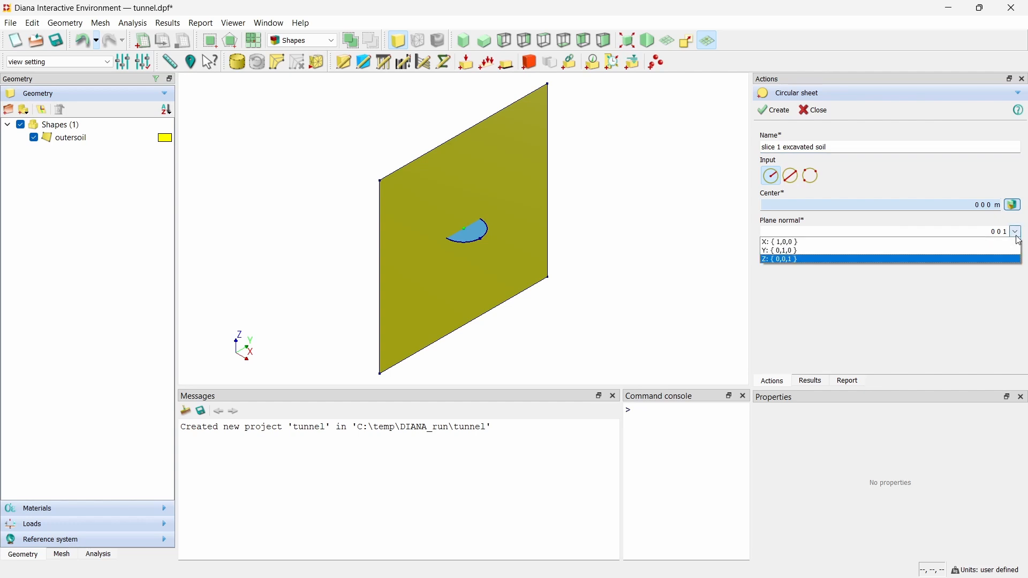
click(1005, 243)
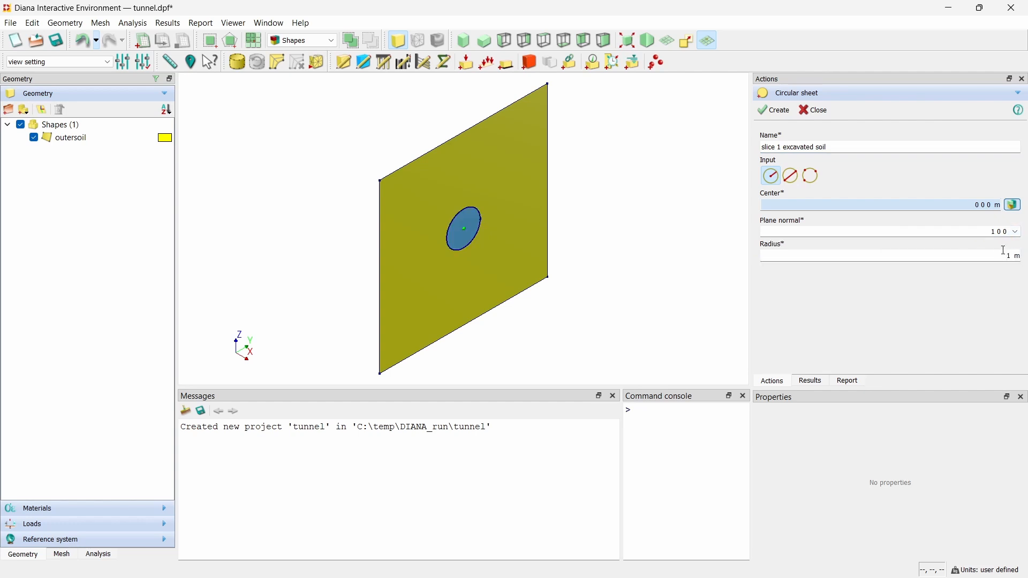
text(2)
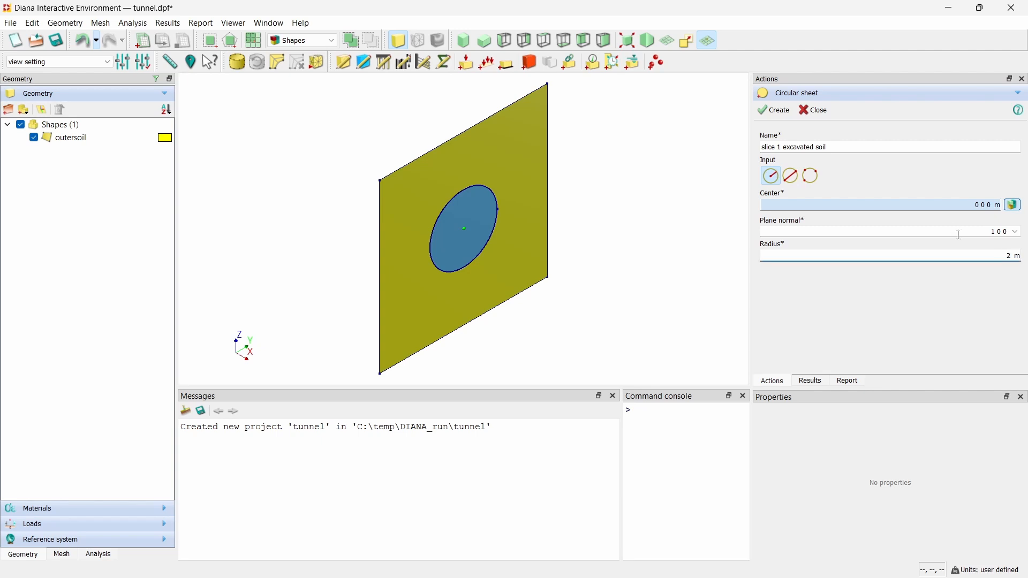
click(783, 111)
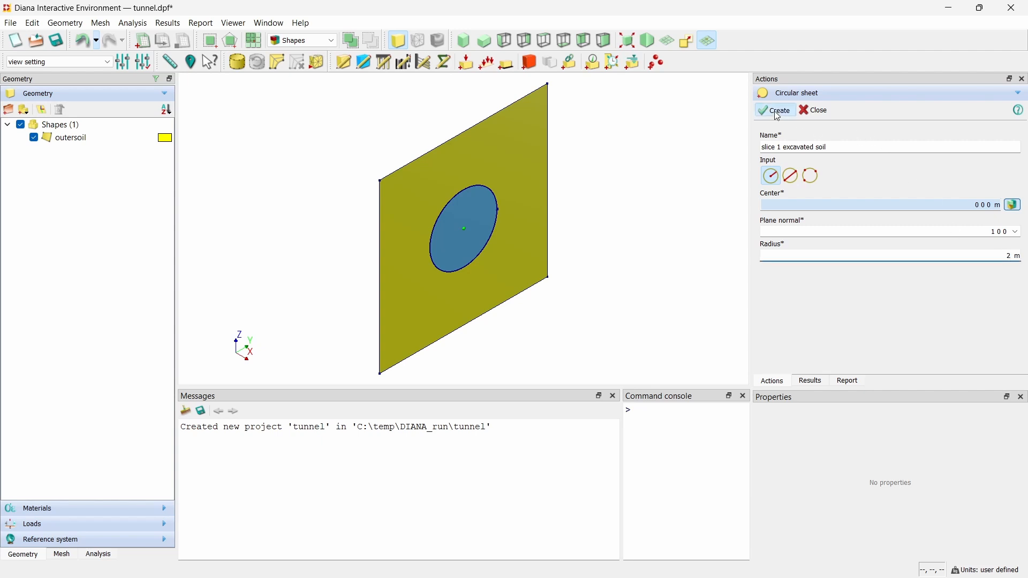
click(815, 110)
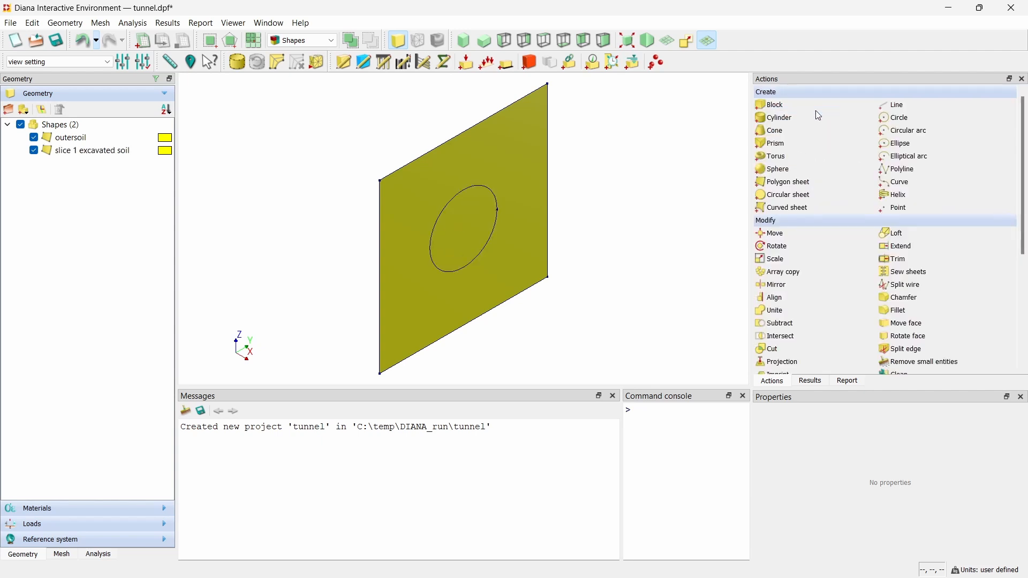
Step: Subtract slice 1 excavated soil from the outersoil sheet with the Keep tools option enabled
click(801, 324)
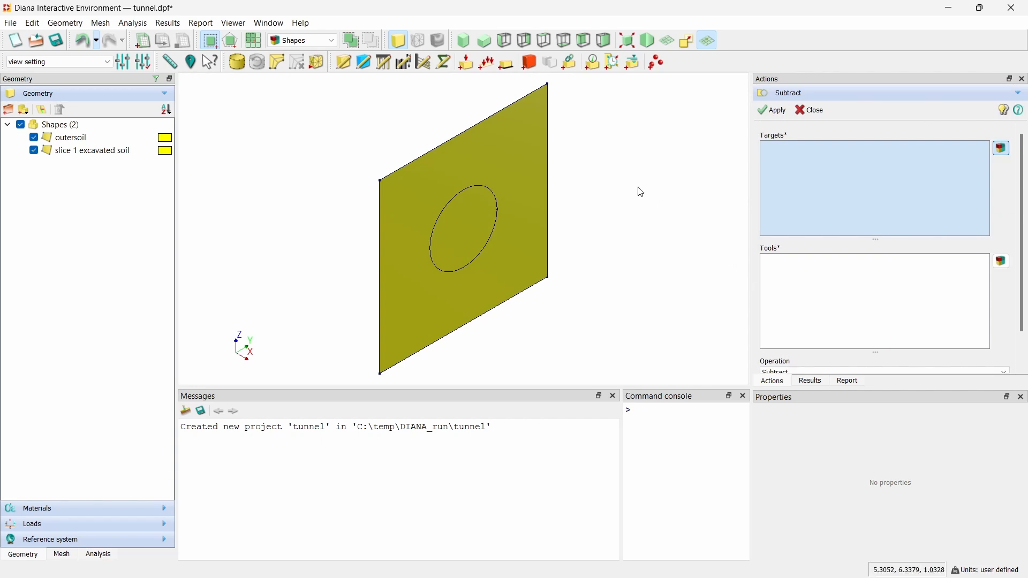
click(506, 133)
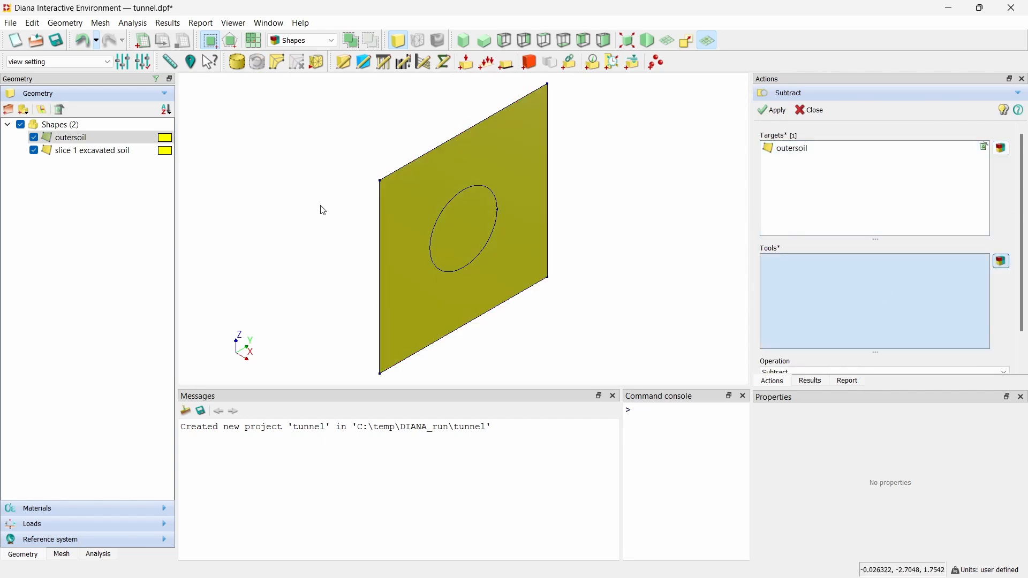
click(104, 151)
scroll(802, 262, down, 2)
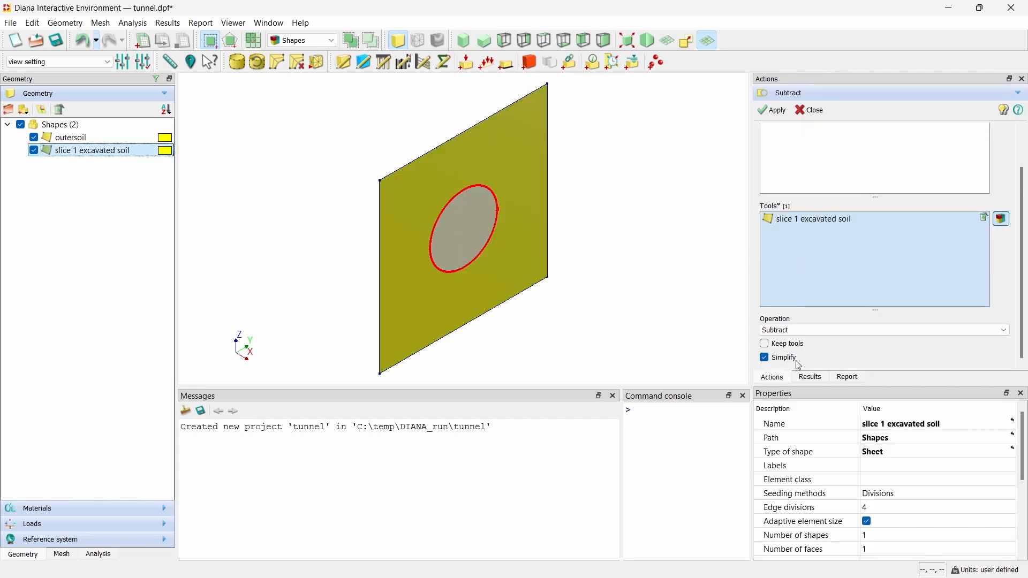
click(792, 344)
click(792, 110)
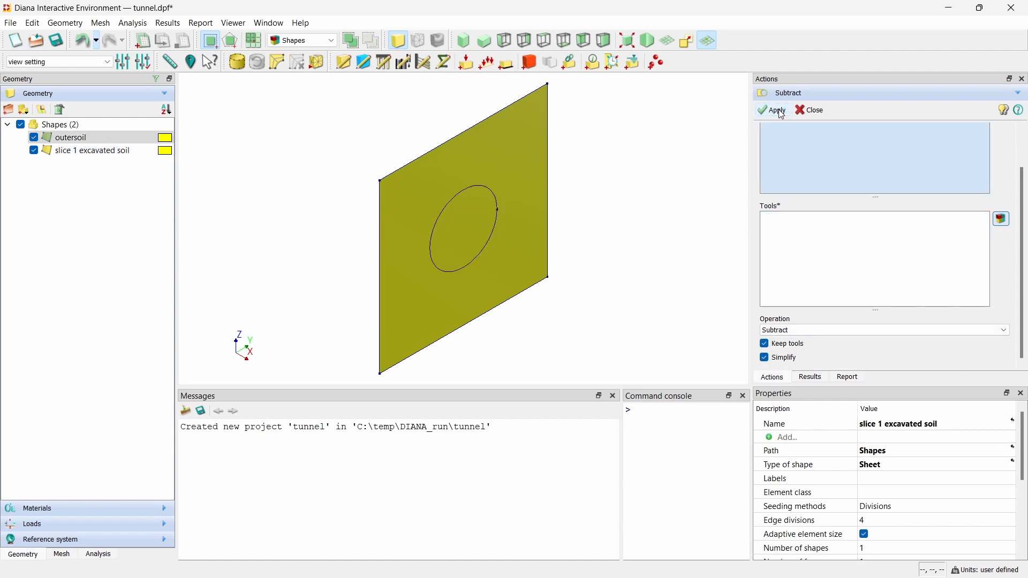
click(812, 110)
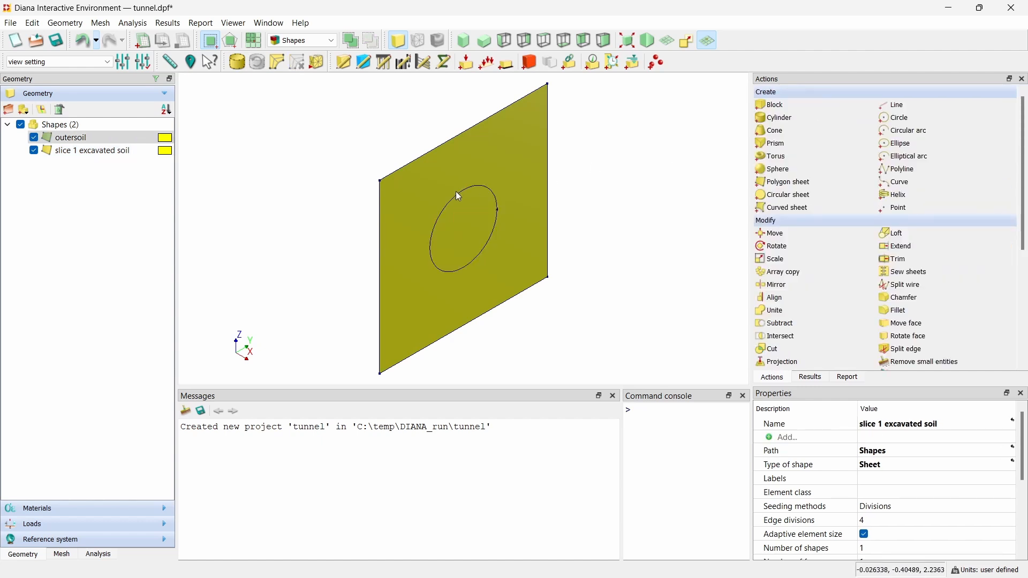
Step: Check the circular sheet and the surrounding outersoil sheet by selecting both, and clear the selection
click(467, 214)
ctrl+click(503, 160)
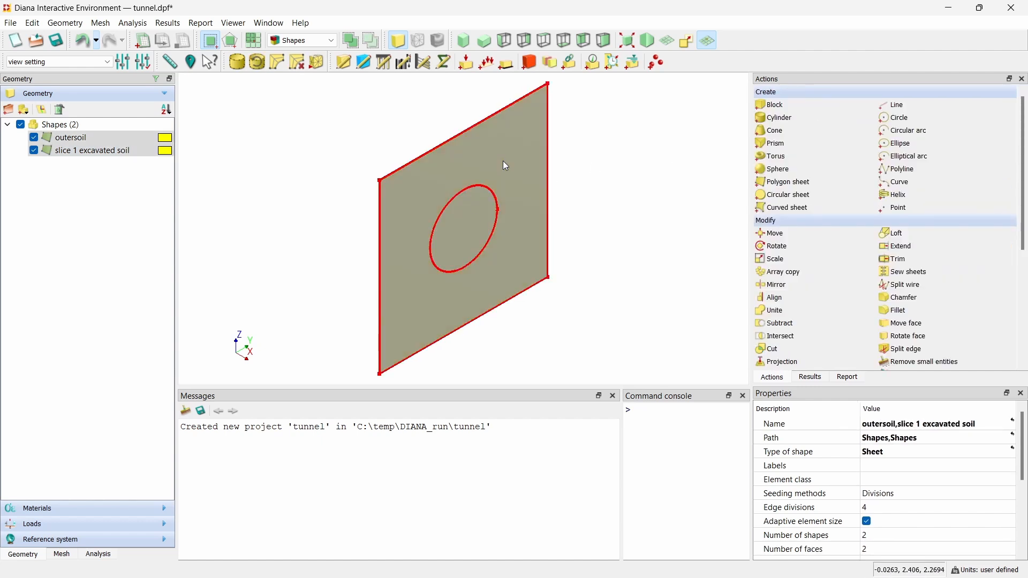
key(Escape)
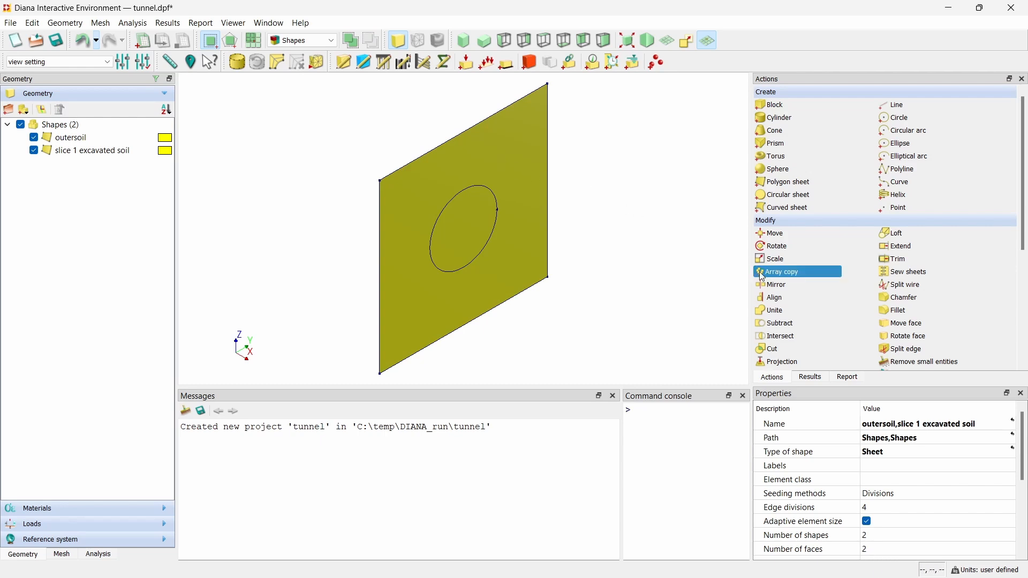
Step: Extrude the slice 1 excavated soil sheet along the vector 1 0 0 m
scroll(785, 343, down, 3)
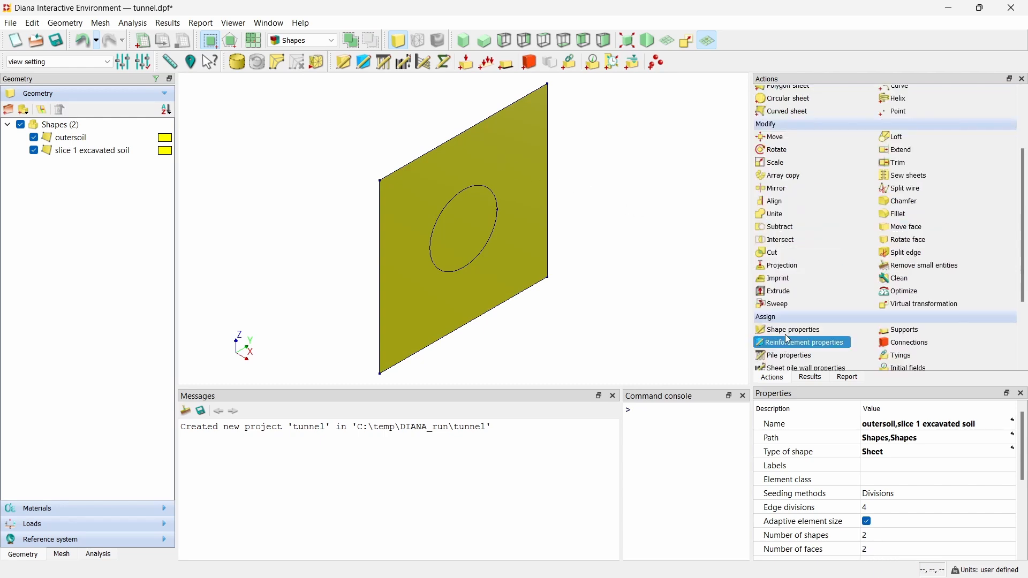
click(798, 295)
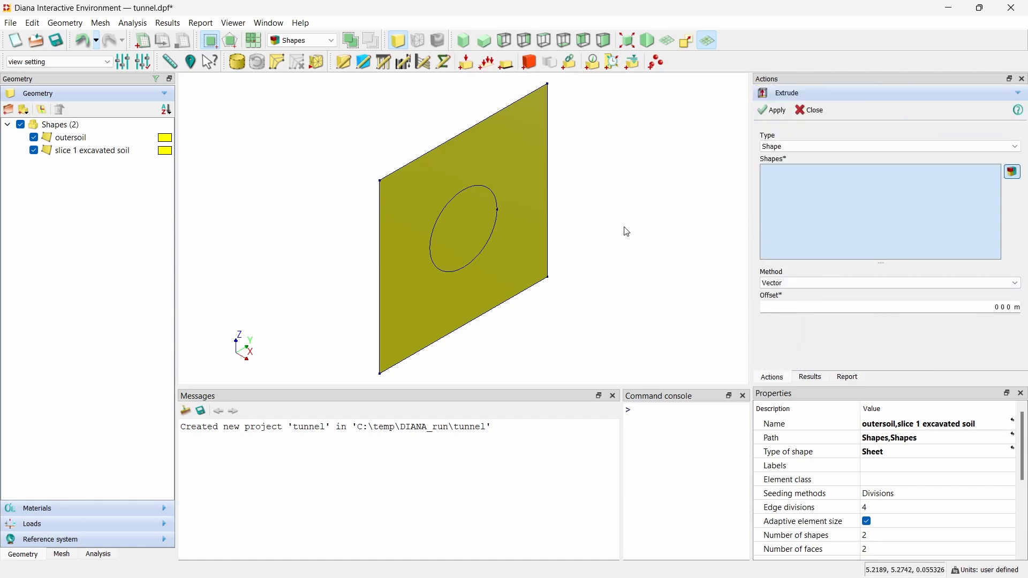
click(474, 239)
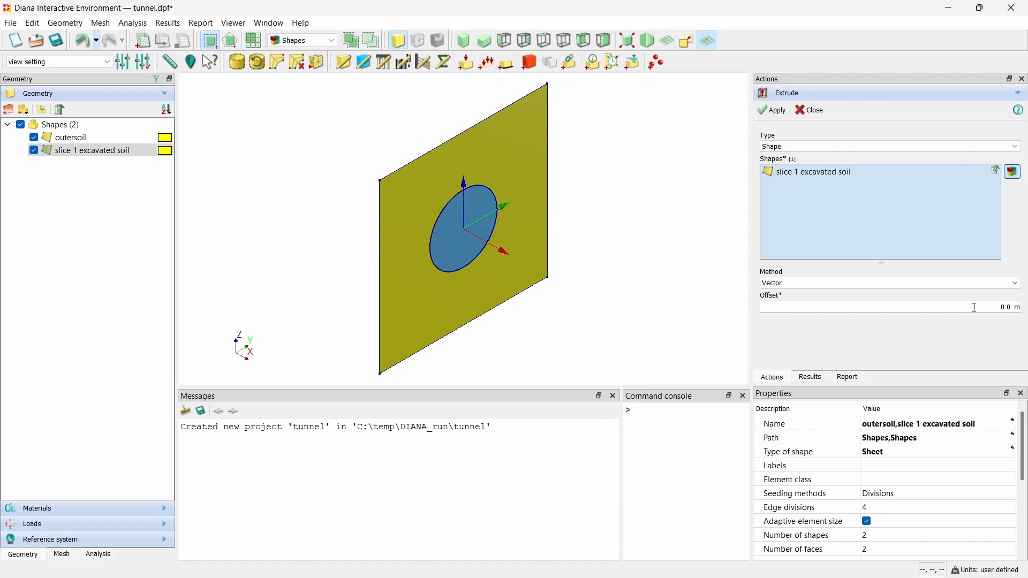
text(1)
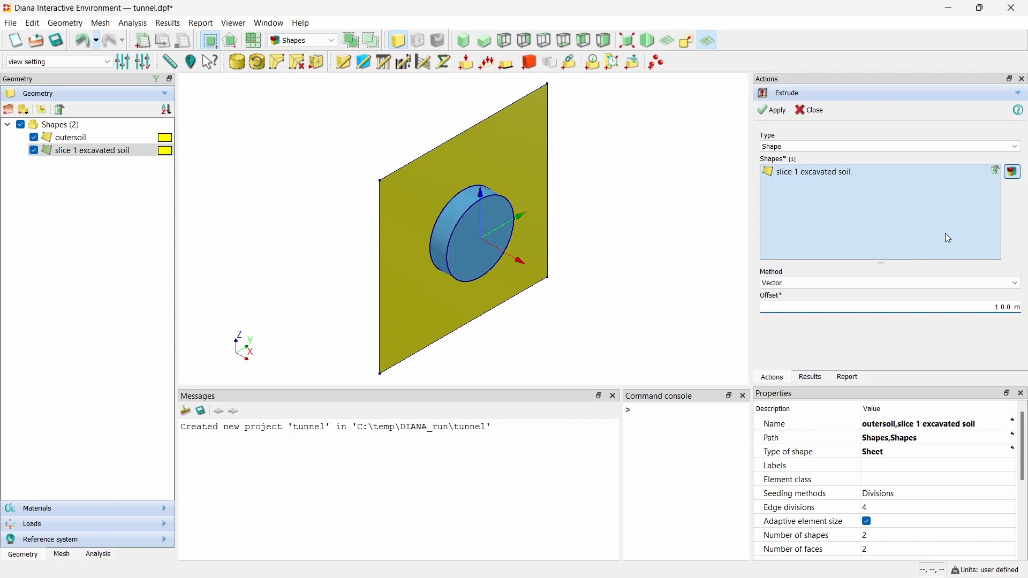
click(773, 111)
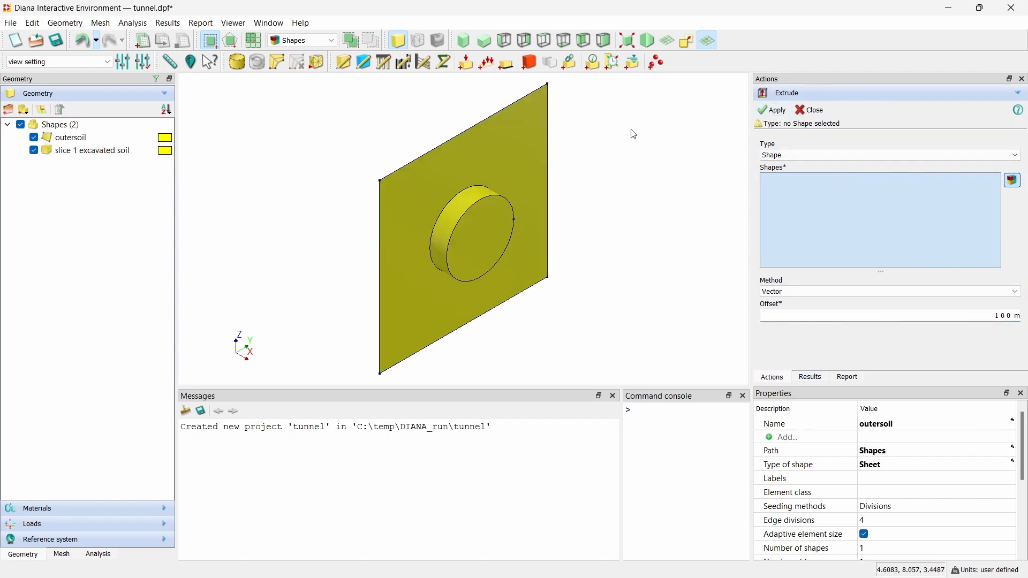
Step: Extrude the outersoil sheet along the vector 6 0 0 m and close the Extrude command
click(506, 156)
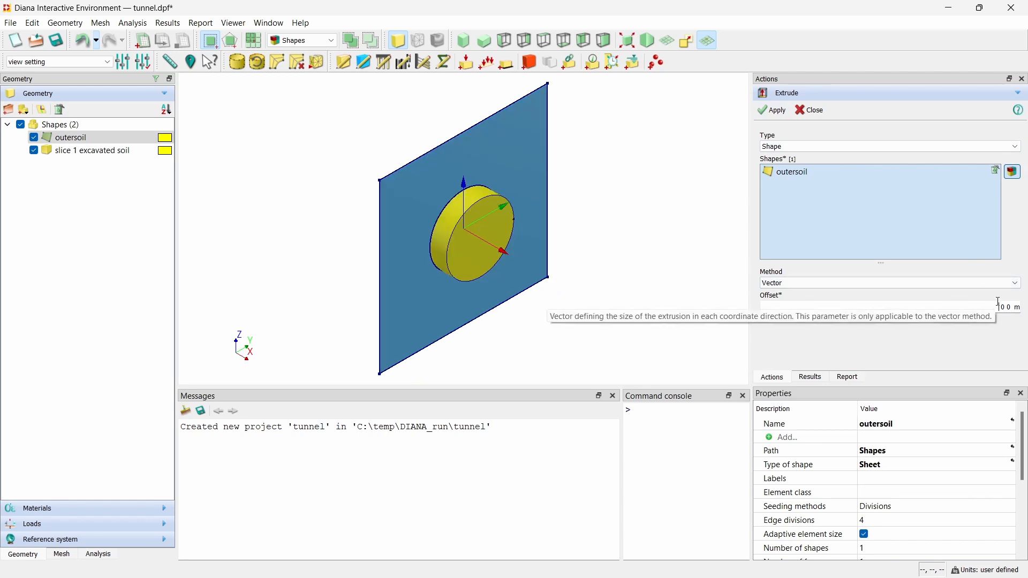
text(6)
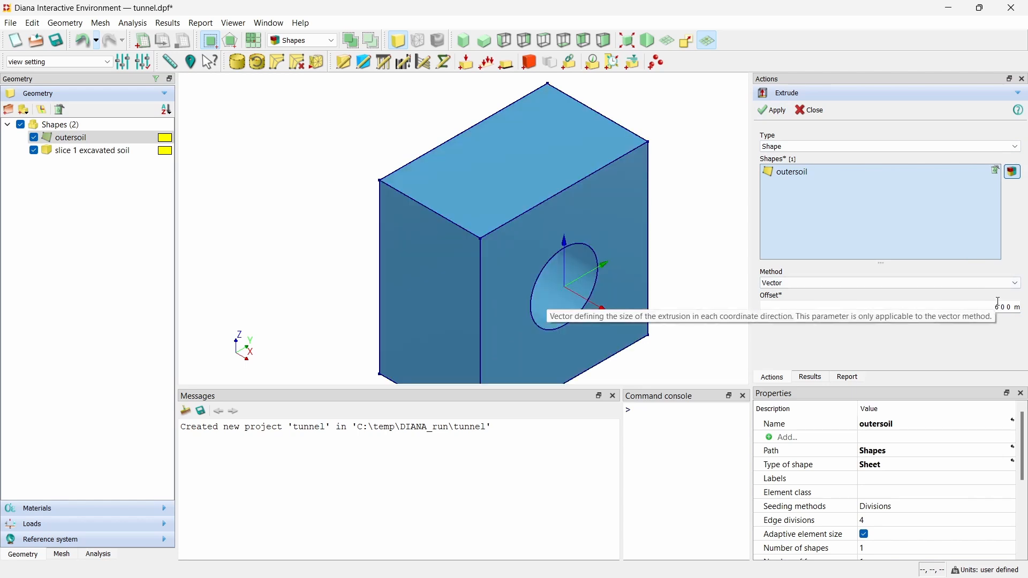
click(773, 110)
click(810, 114)
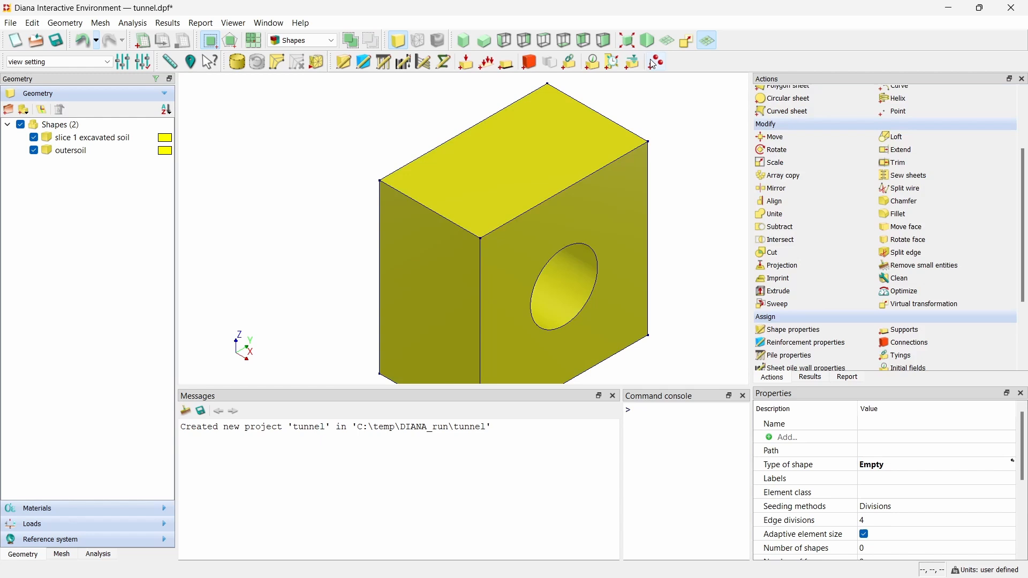
Step: Hide the outersoil block so that only slice 1 excavated soil is shown
click(627, 41)
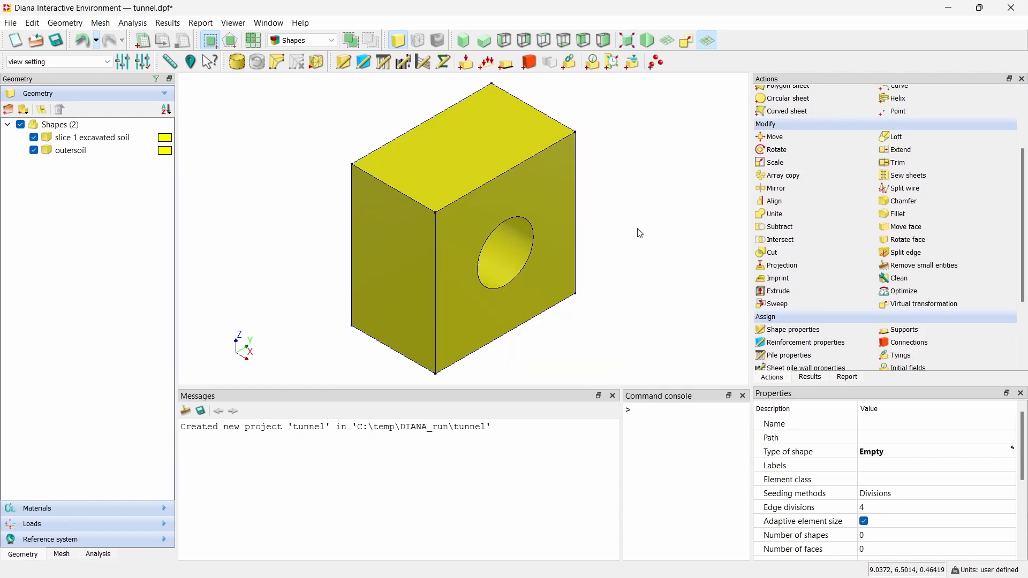
click(531, 206)
right_click(531, 206)
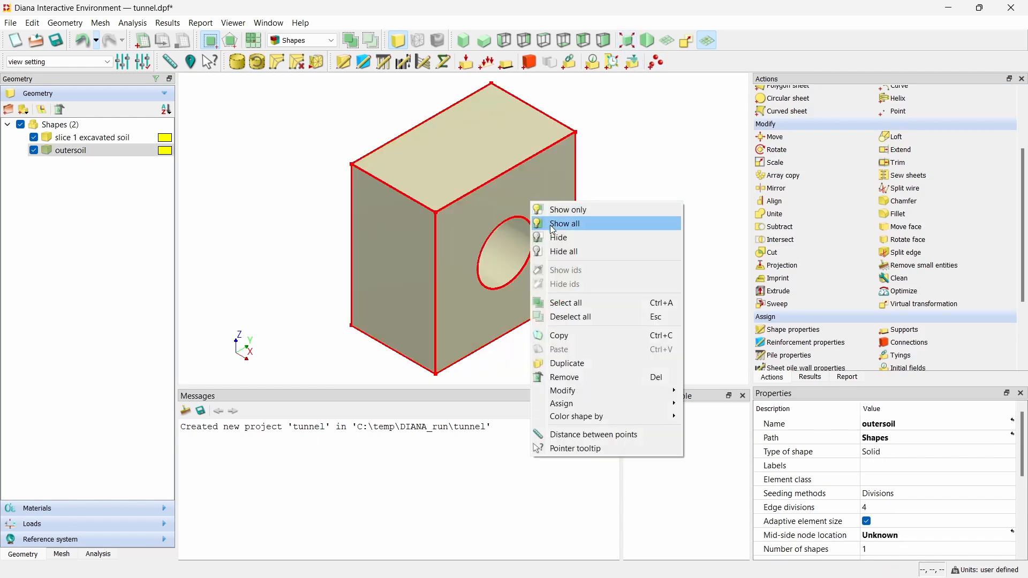
click(553, 236)
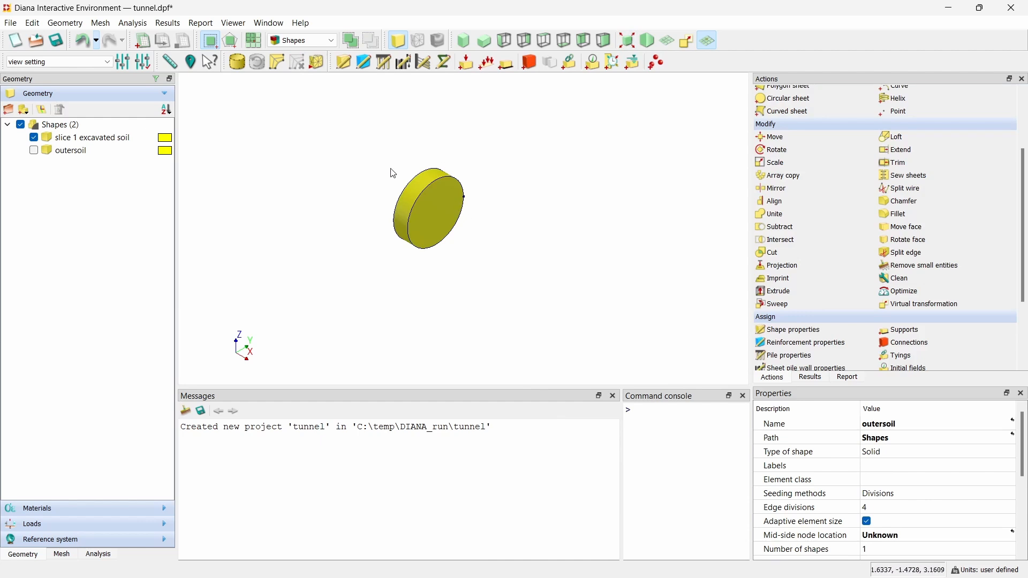
Step: Extract the cylindrical outer face of slice 1 excavated soil as a separate sheet
scroll(363, 216, up, 2)
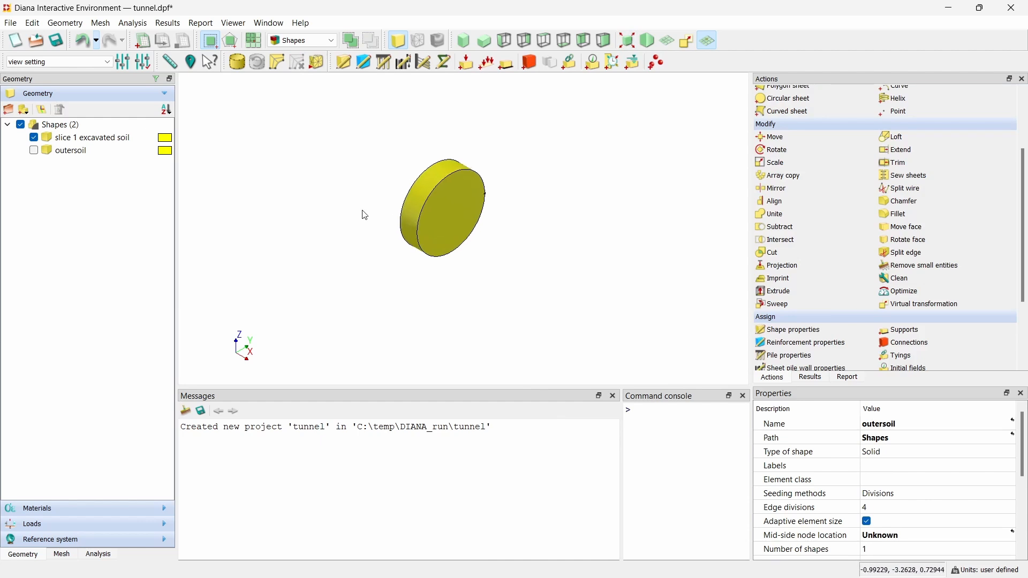
click(321, 40)
click(325, 101)
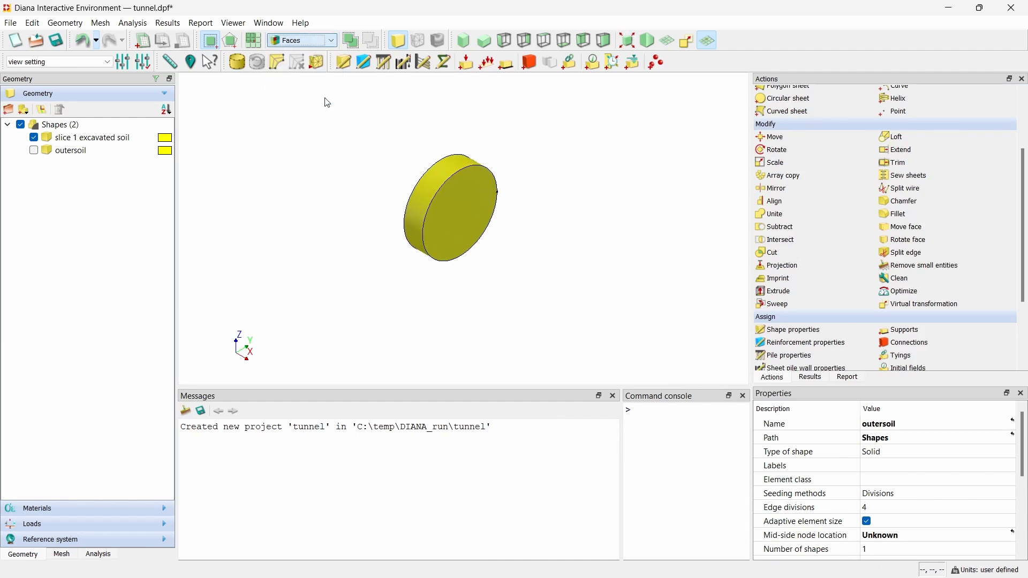
click(439, 184)
right_click(439, 184)
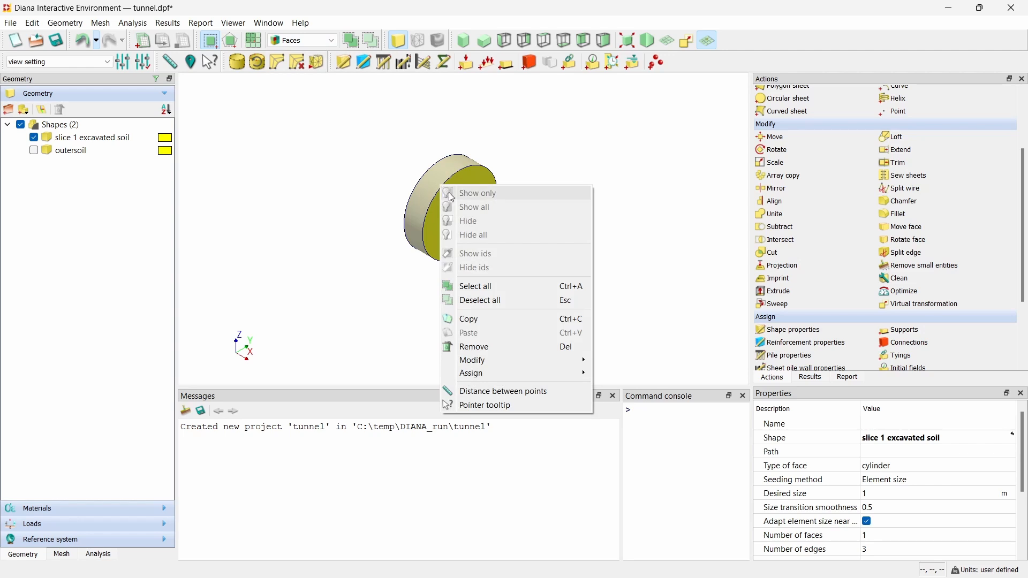
mouse_move(514, 362)
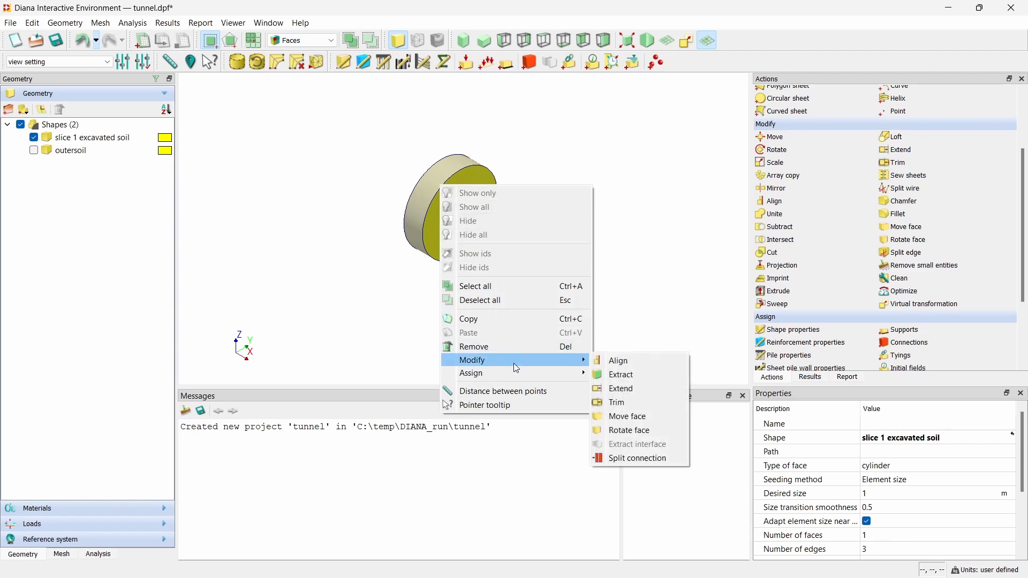
click(603, 377)
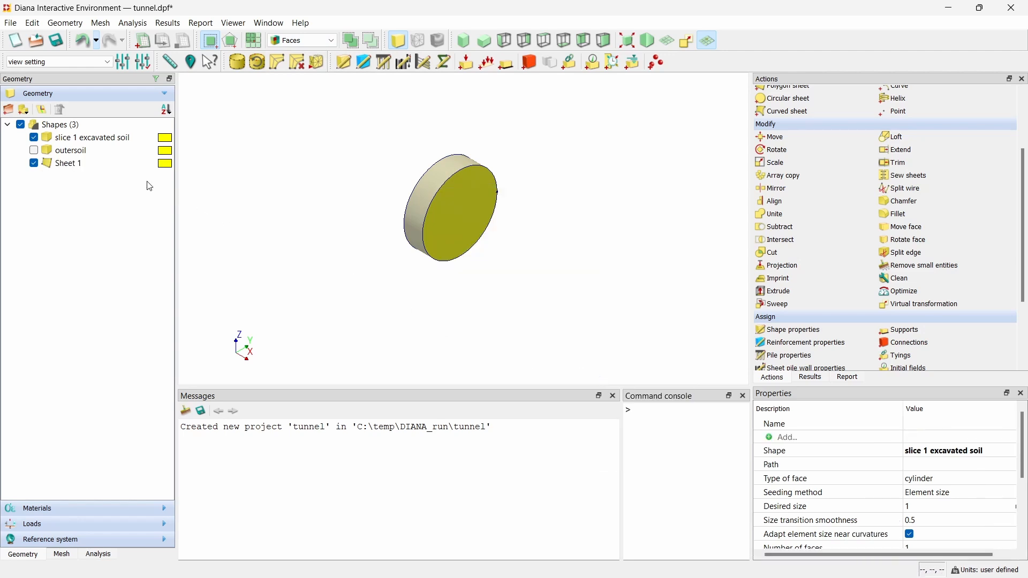
Step: Hide slice 1 excavated soil and rename the extracted cylindrical sheet as slice 1 segment
click(83, 138)
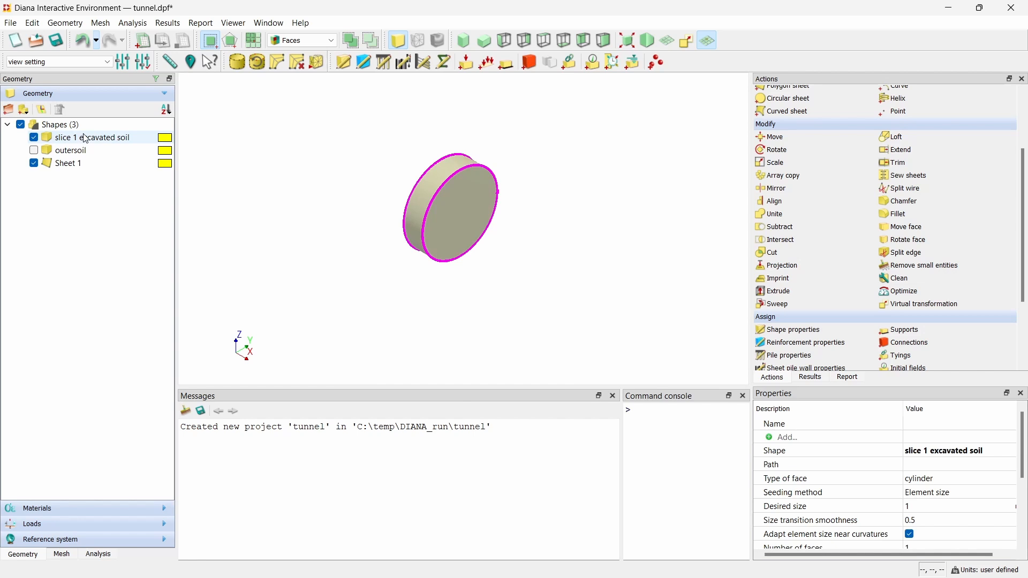
click(33, 138)
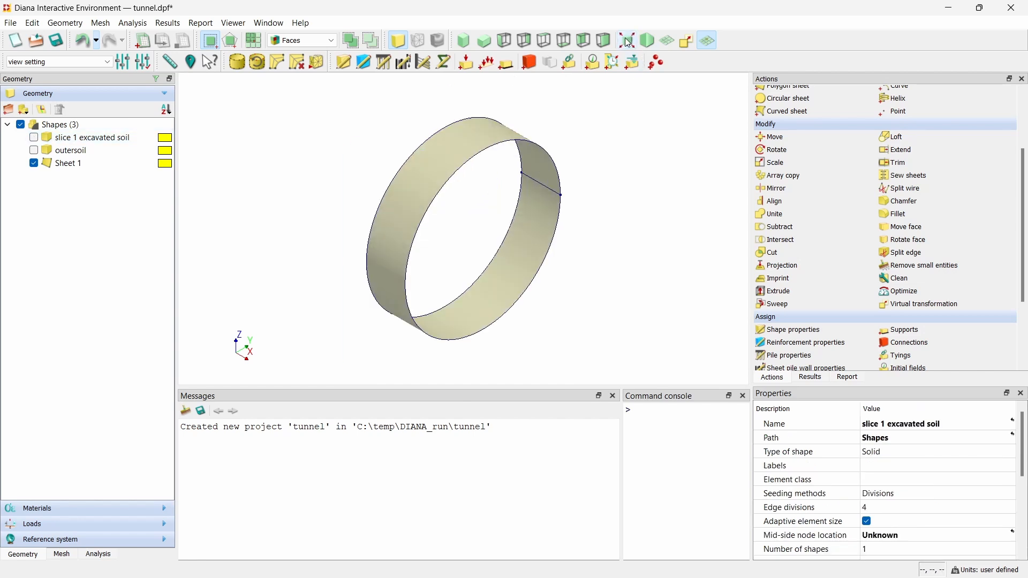
click(68, 163)
click(70, 163)
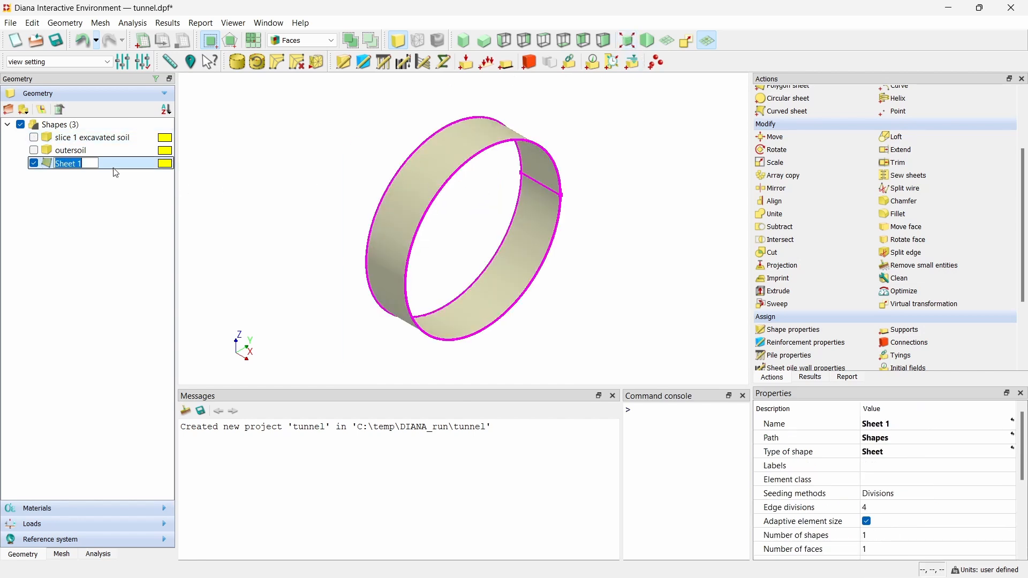
text(slice 1 segment)
key(Return)
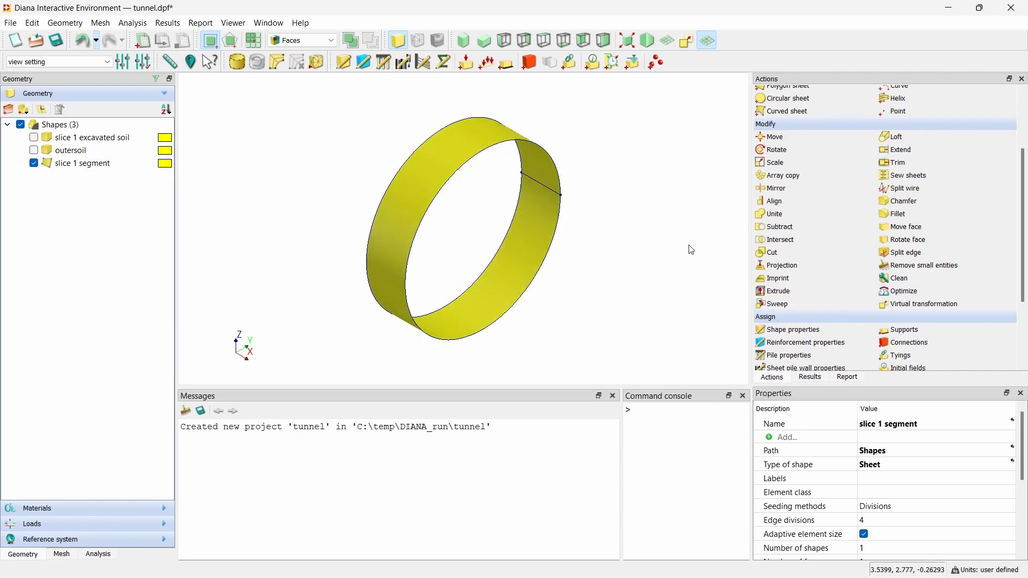
Step: Start a polygon sheet named helpsheet 1 that is defined with the Coordinates method
scroll(789, 226, up, 3)
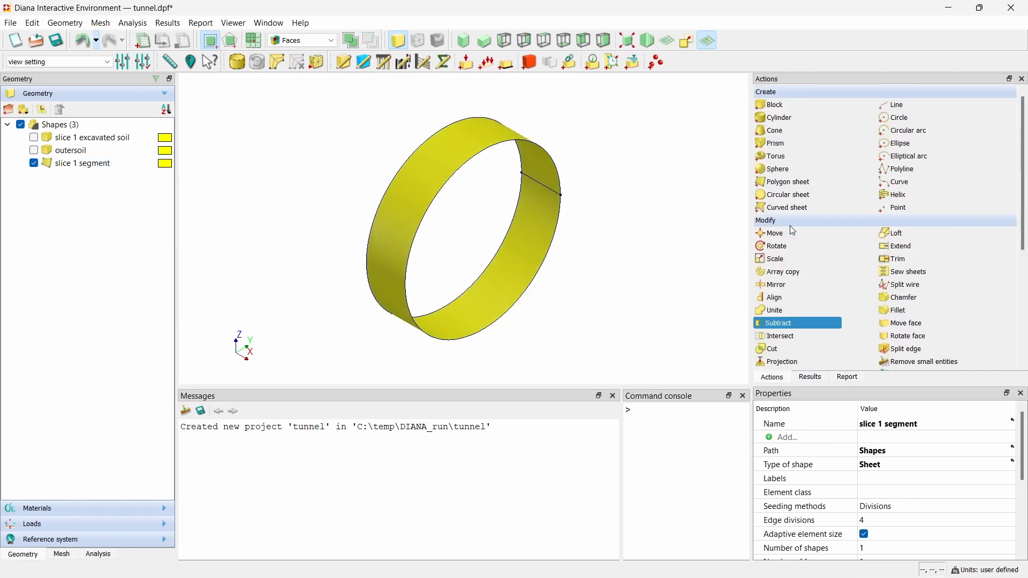
click(794, 185)
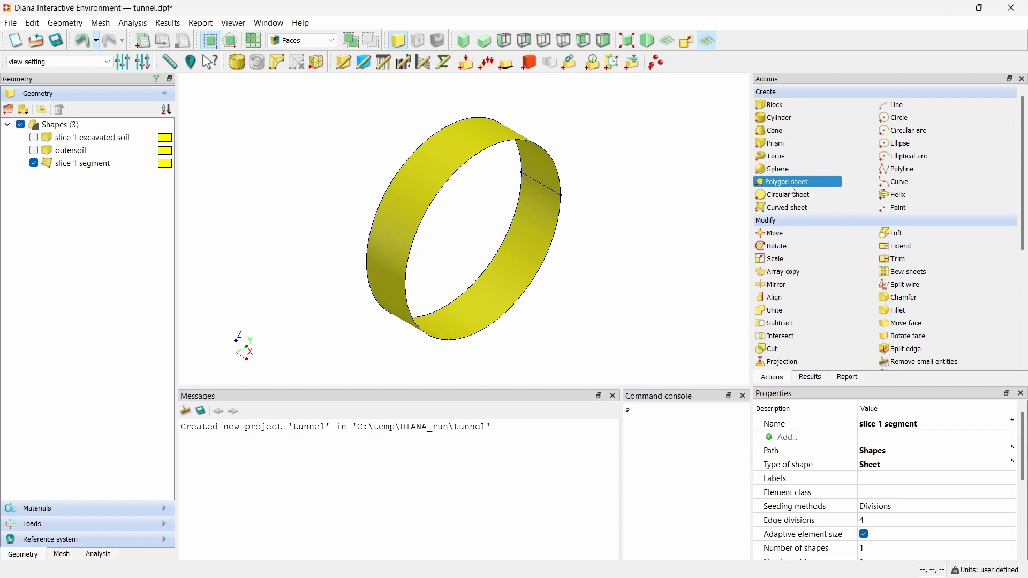
triple_click(809, 148)
text(helpsheet 1)
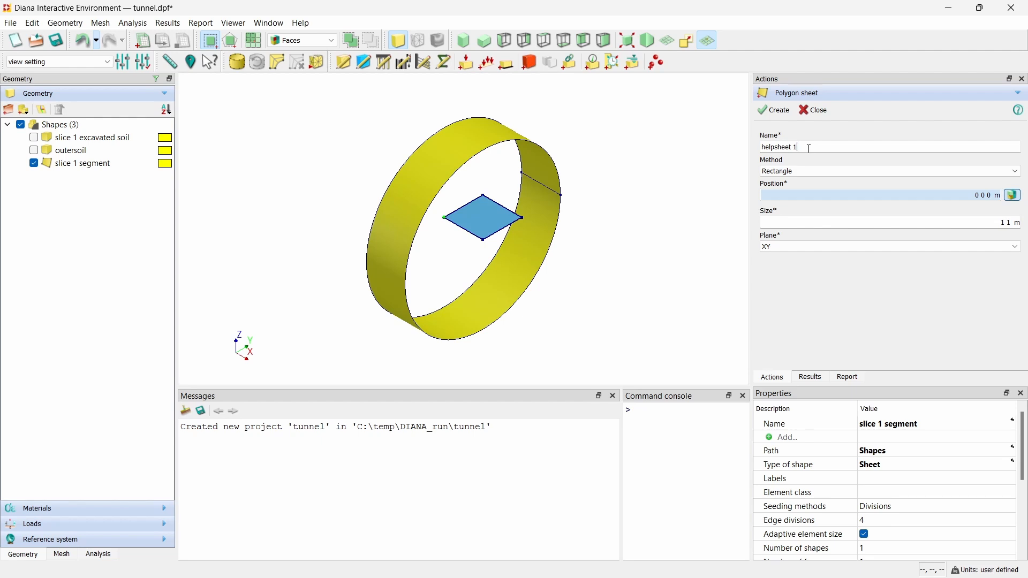
click(805, 175)
click(820, 188)
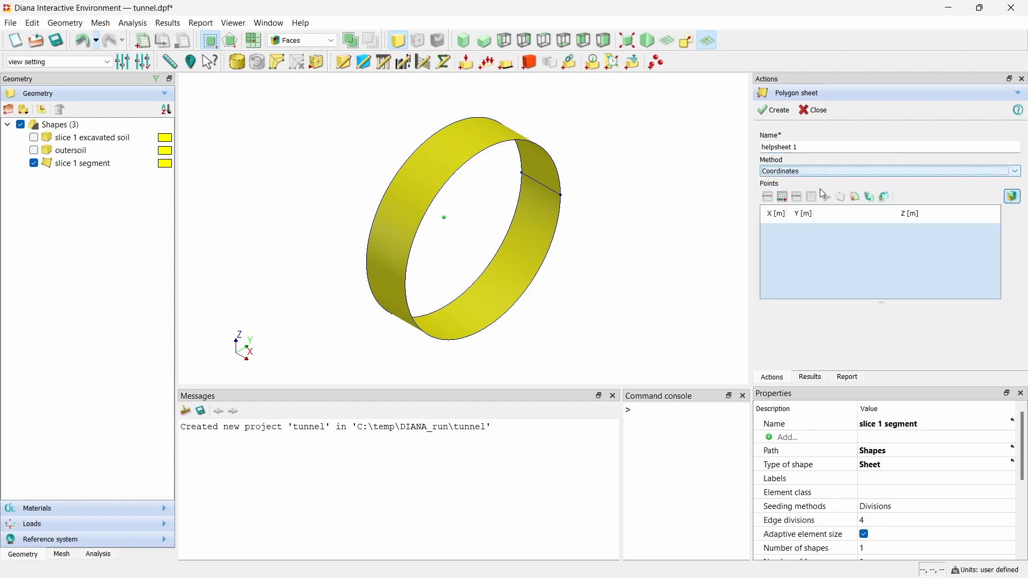
Step: Enter the first two corner points of helpsheet 1 as (0, -3, 0) and (1, -3, 0) m
click(789, 200)
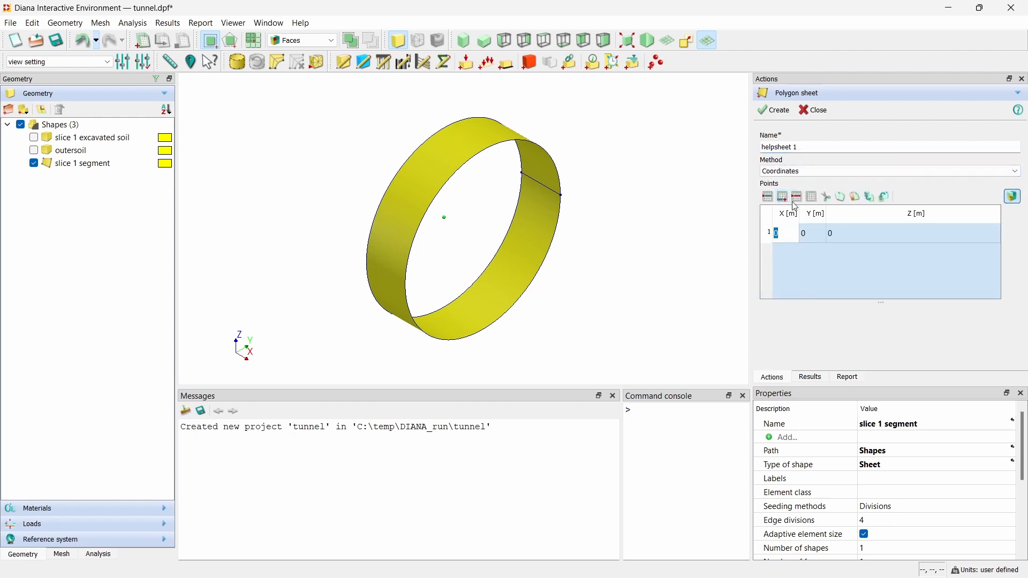
key(Tab)
text(-3)
key(Tab)
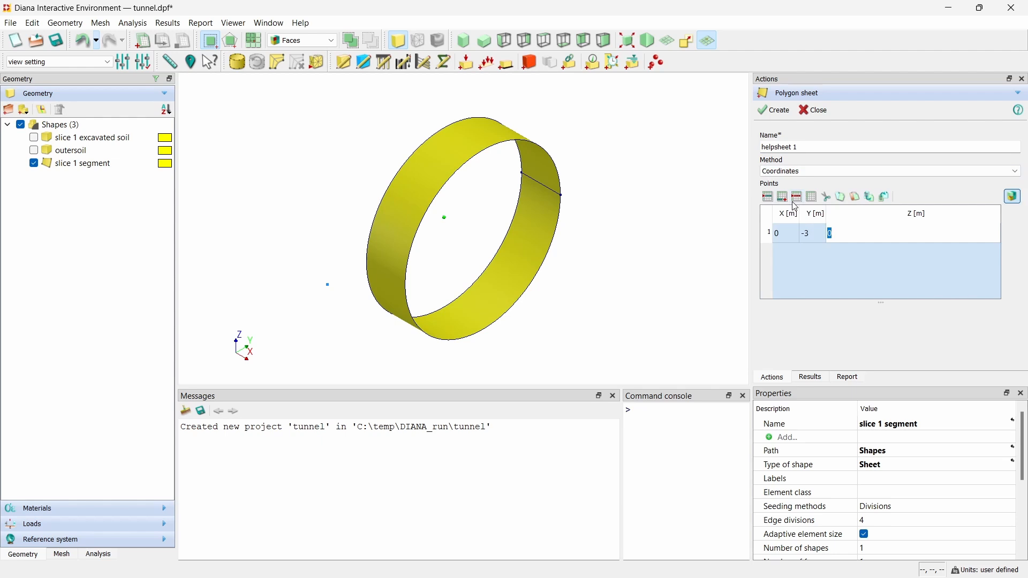
key(Tab)
text(1)
key(Tab)
text(-3)
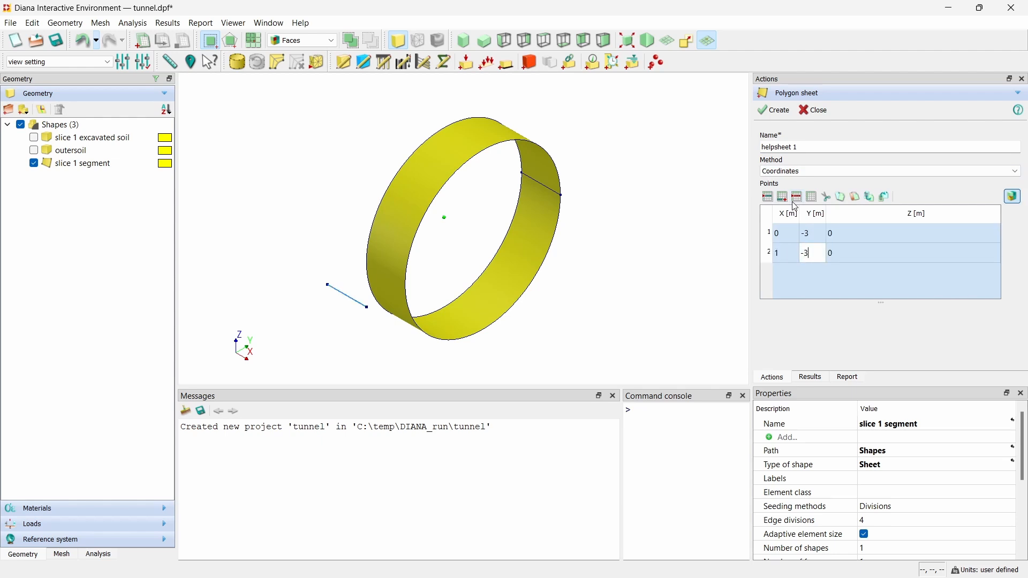
key(Tab)
key(Tab)
Step: Add the corner points (1, 3, 0) and (0, 3, 0) m, create helpsheet 1 and close the Polygon sheet command
text(1)
key(Tab)
text(3)
key(Tab)
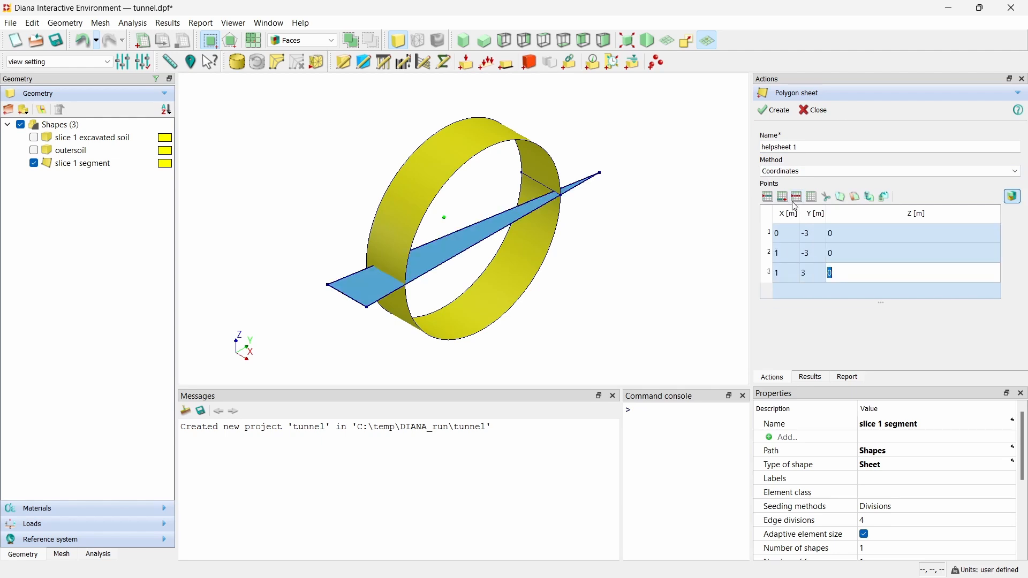
key(Tab)
text(0)
key(Tab)
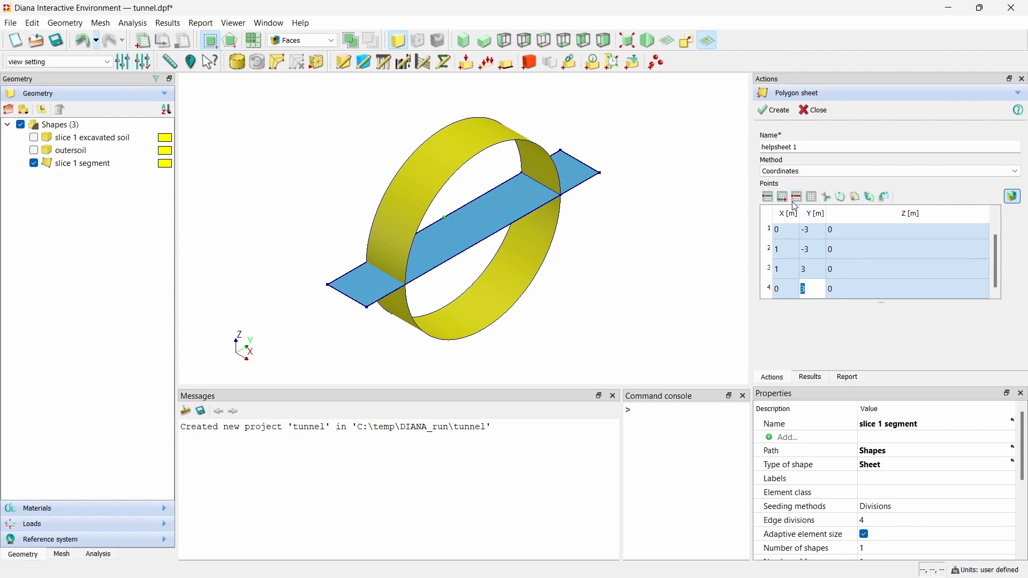
click(798, 111)
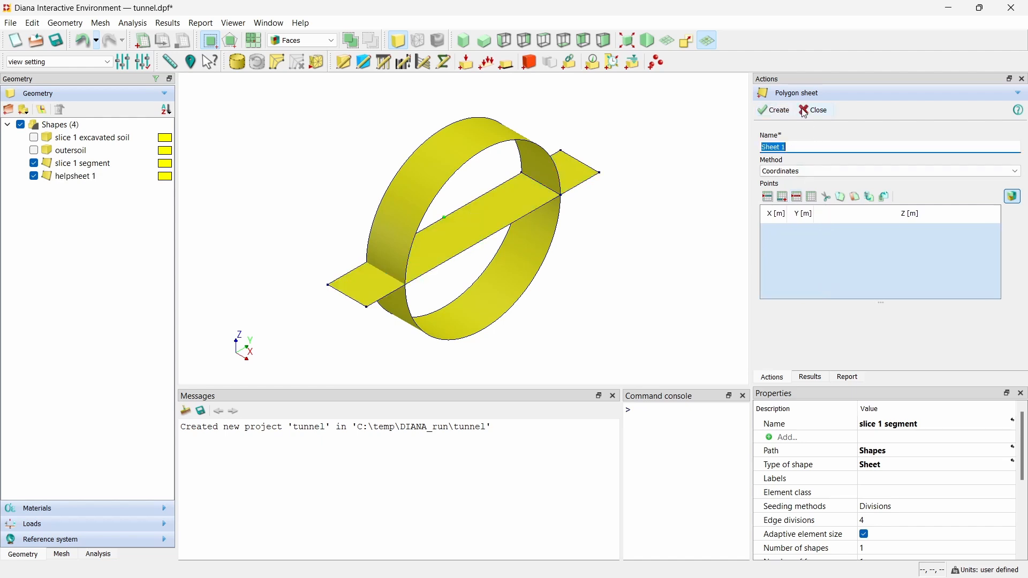
click(807, 111)
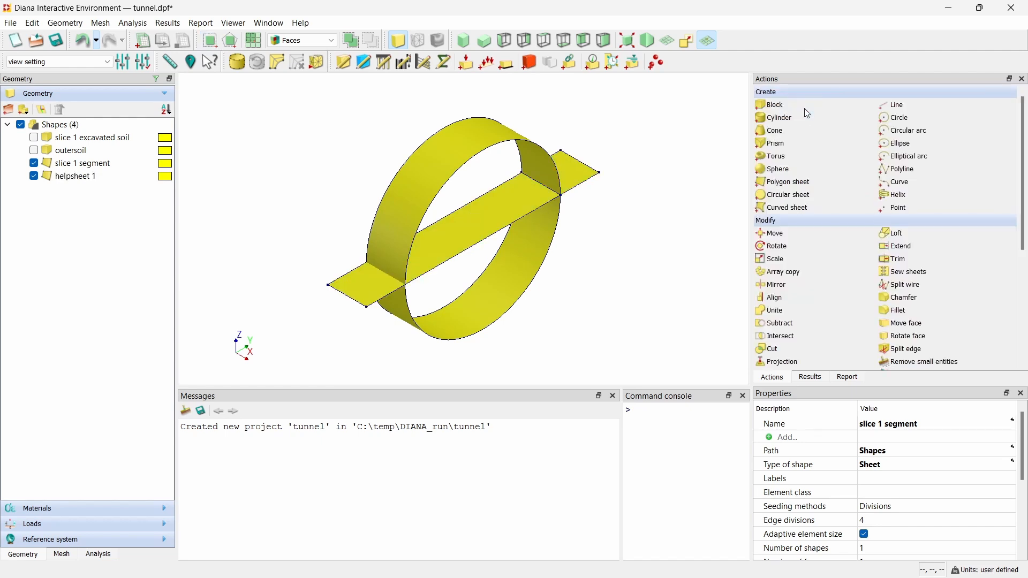
Step: Array copy helpsheet 1 with angles 60 0 0 ° about the origin and 2 copies, and close the command
click(778, 276)
click(484, 230)
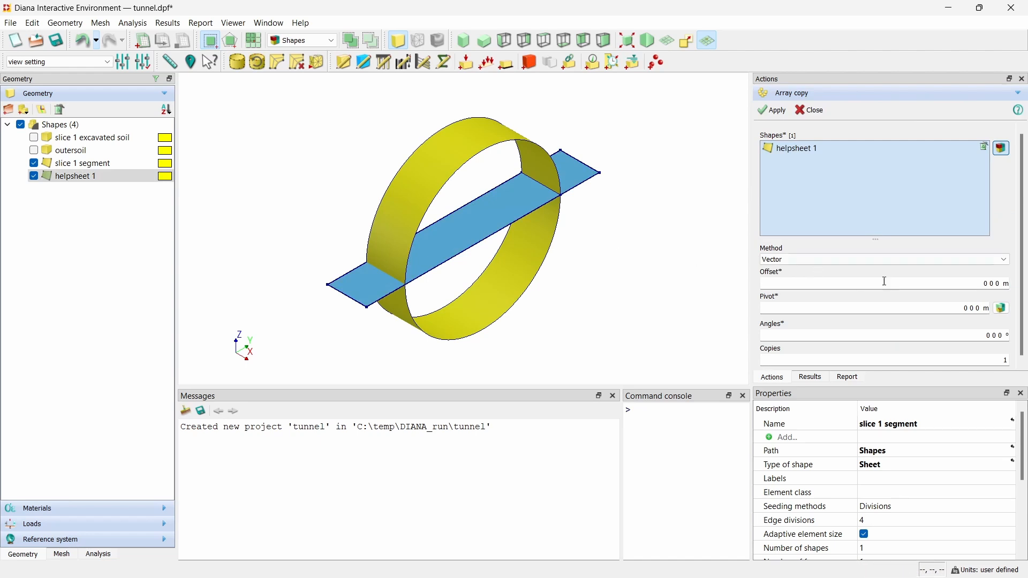
click(979, 334)
text(3)
key(Tab)
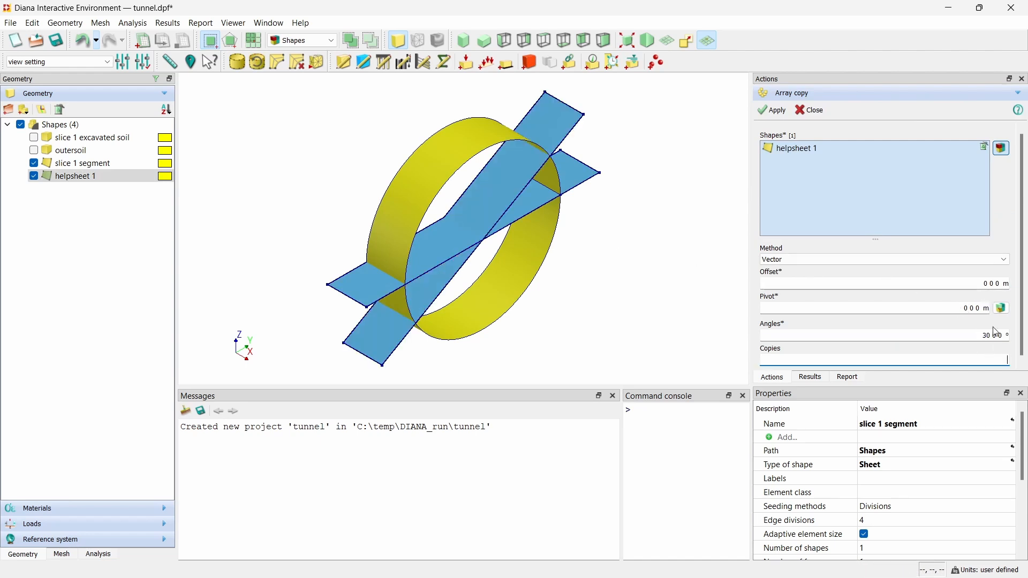
text(2)
click(953, 333)
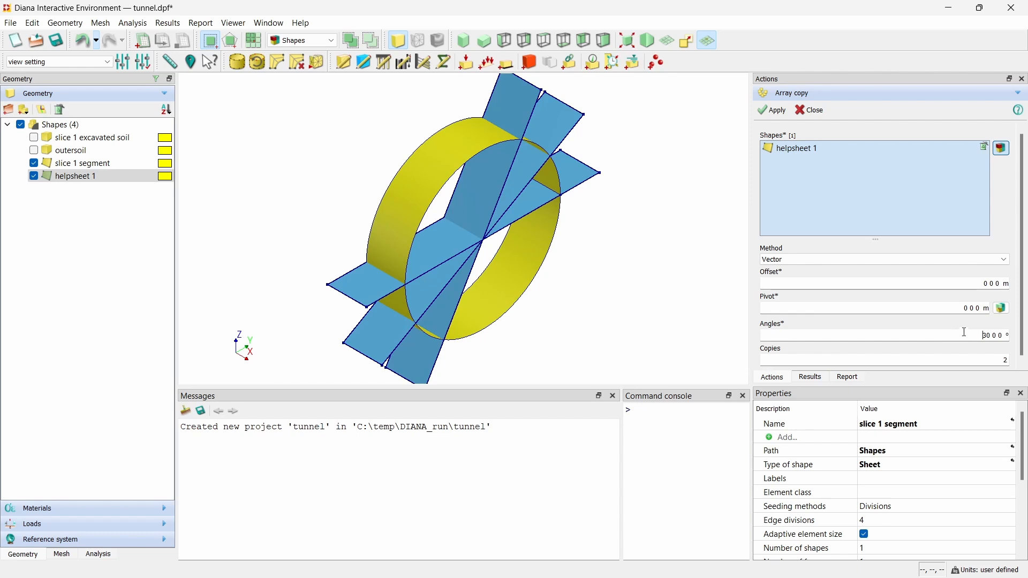
key(Delete)
text(6)
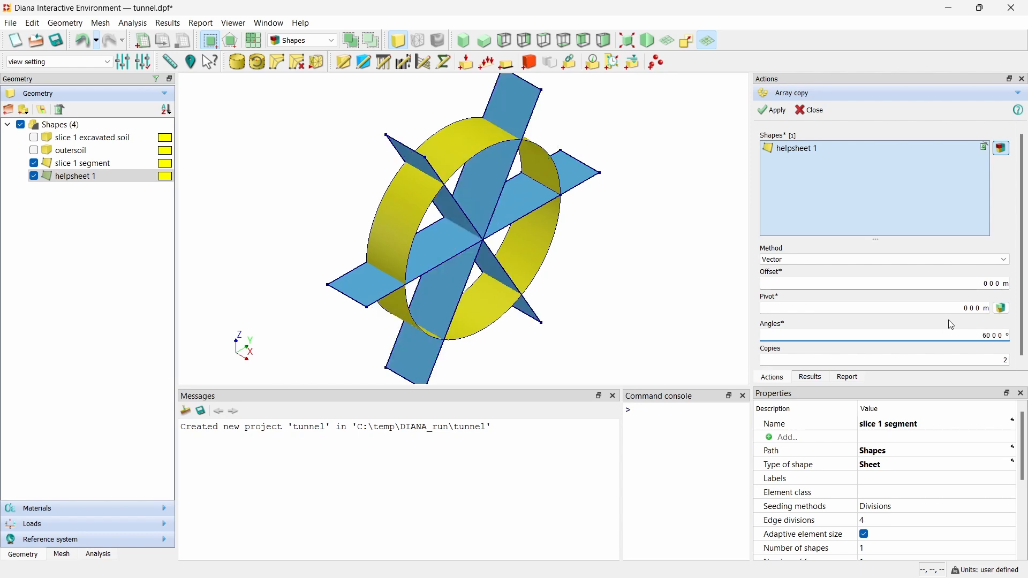
click(773, 111)
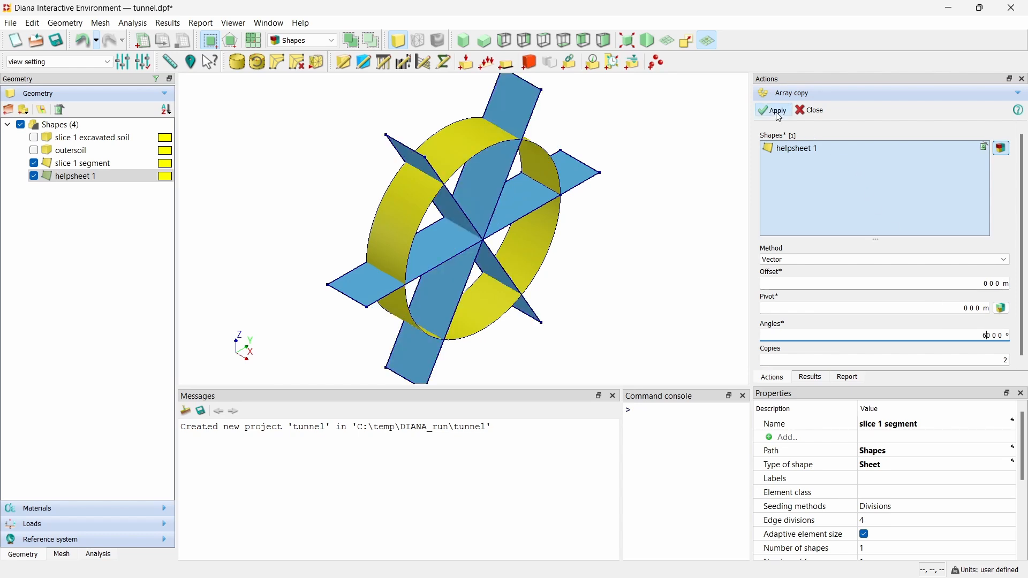
click(822, 115)
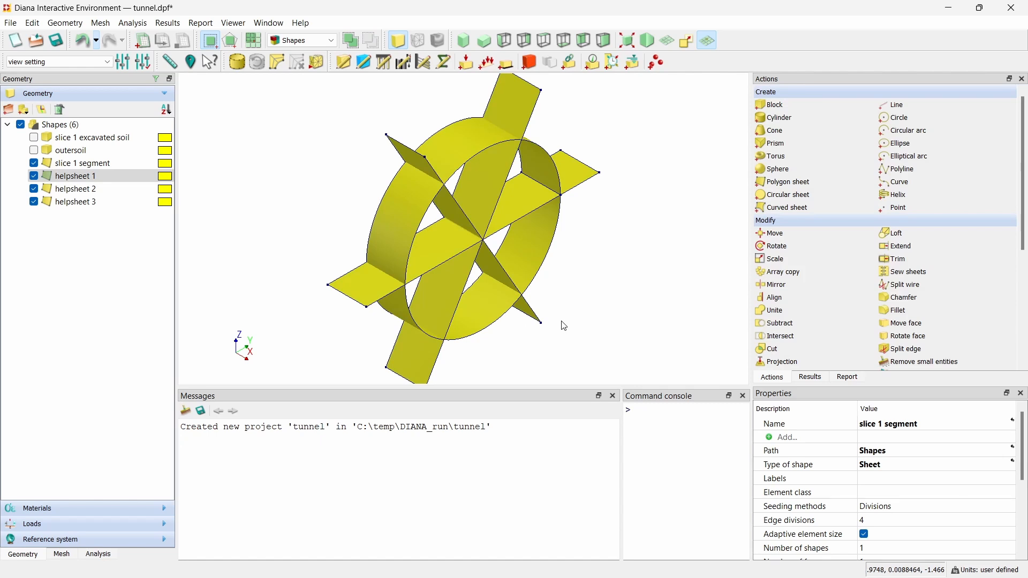
Step: Subtract helpsheets 1, 2 and 3 from slice 1 segment without keeping the tools, and show all shapes again
click(817, 320)
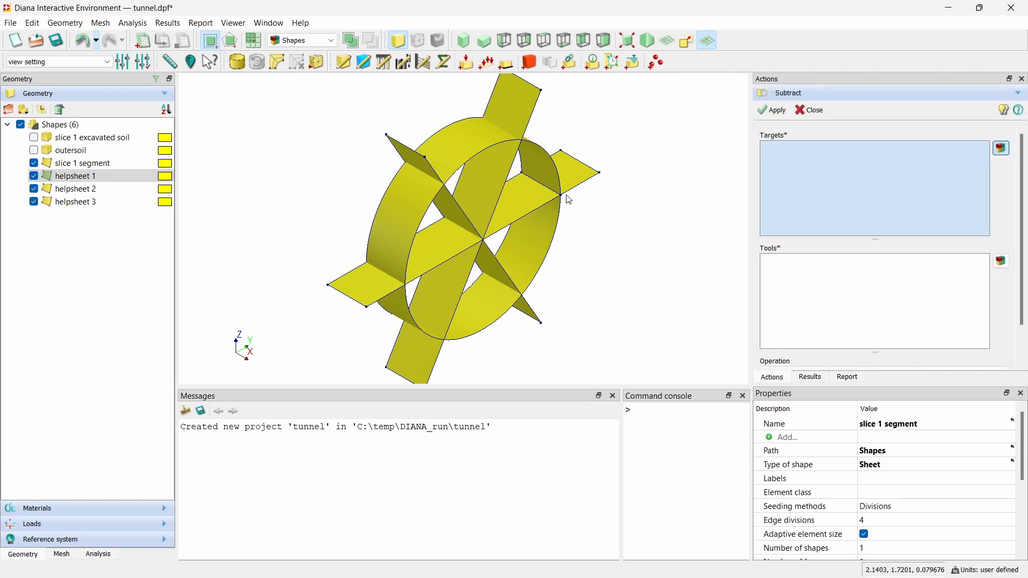
click(539, 165)
click(825, 298)
click(46, 179)
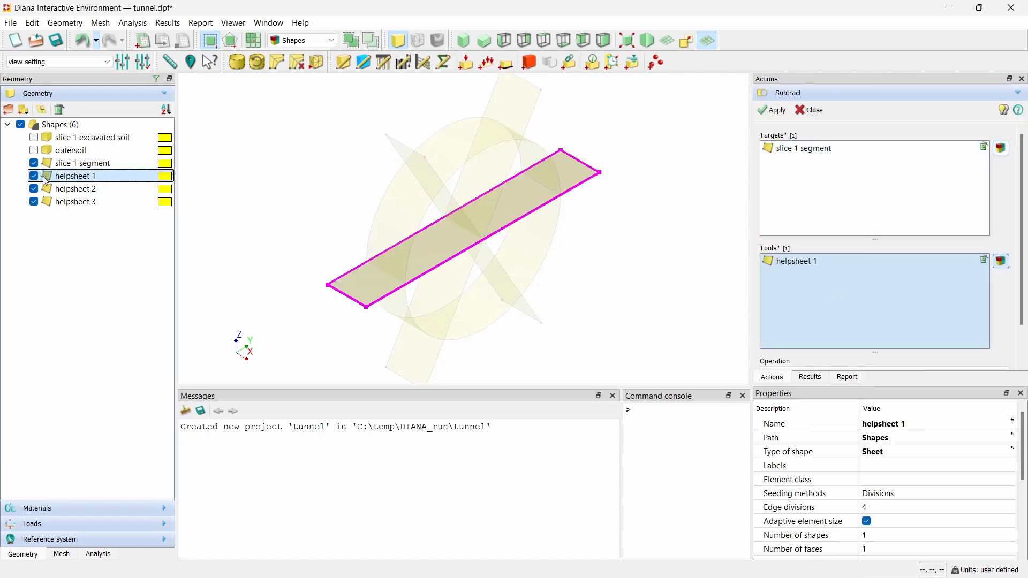
shift+click(64, 202)
scroll(834, 283, down, 2)
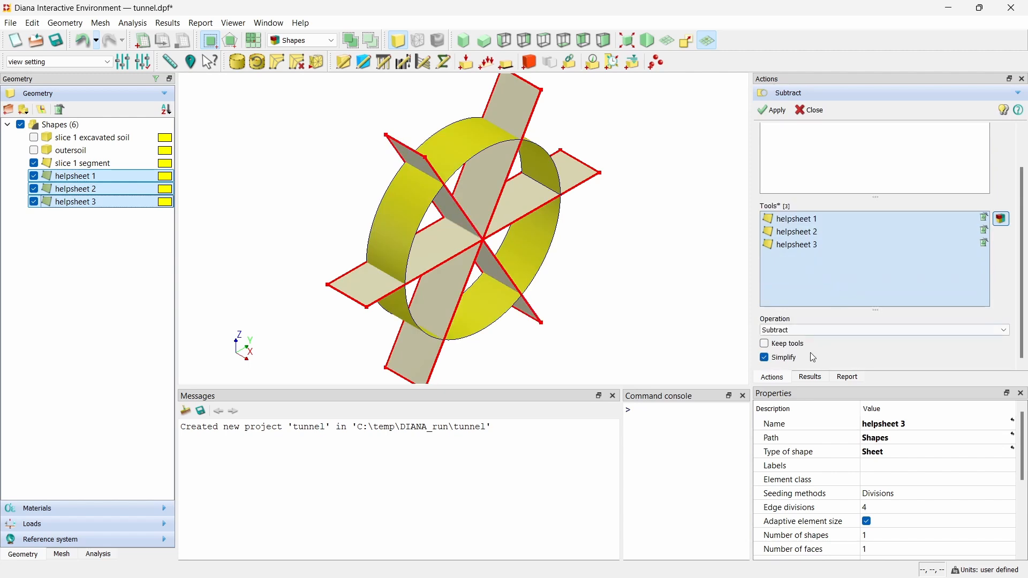
click(769, 118)
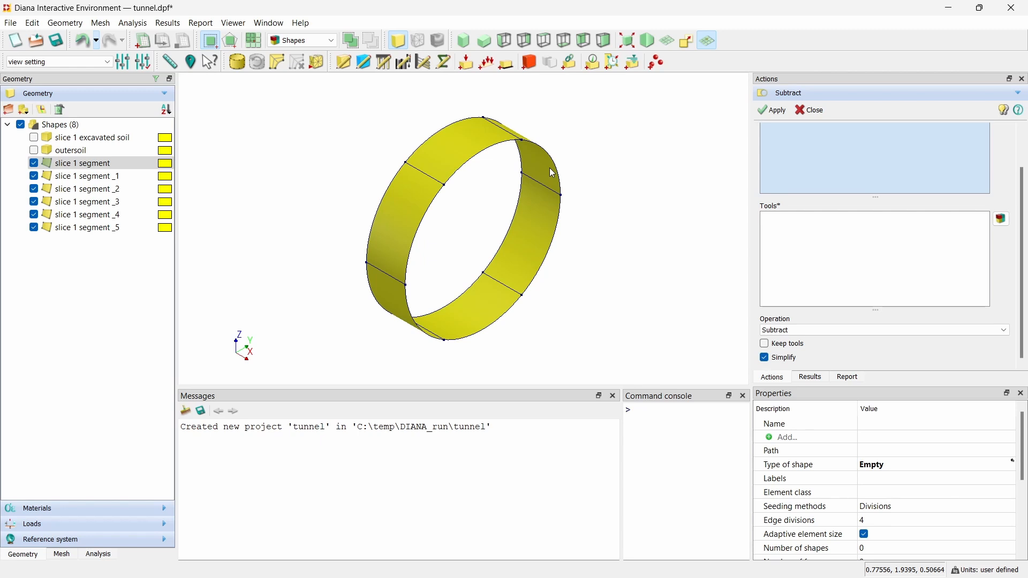
right_click(300, 124)
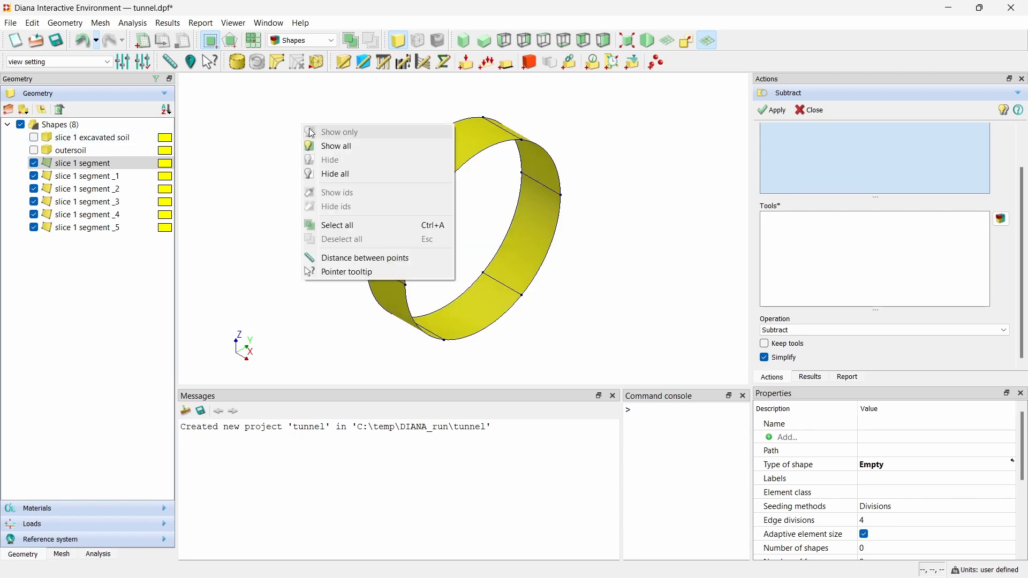
click(333, 147)
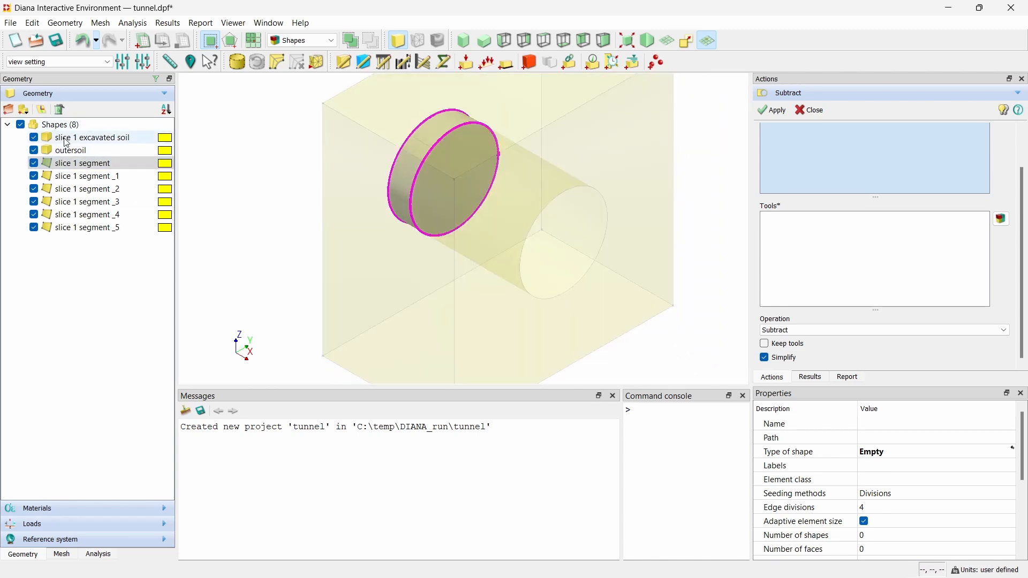
Step: Show only the slice 1 excavated soil solid and close the Subtract command
click(163, 135)
right_click(198, 125)
click(225, 134)
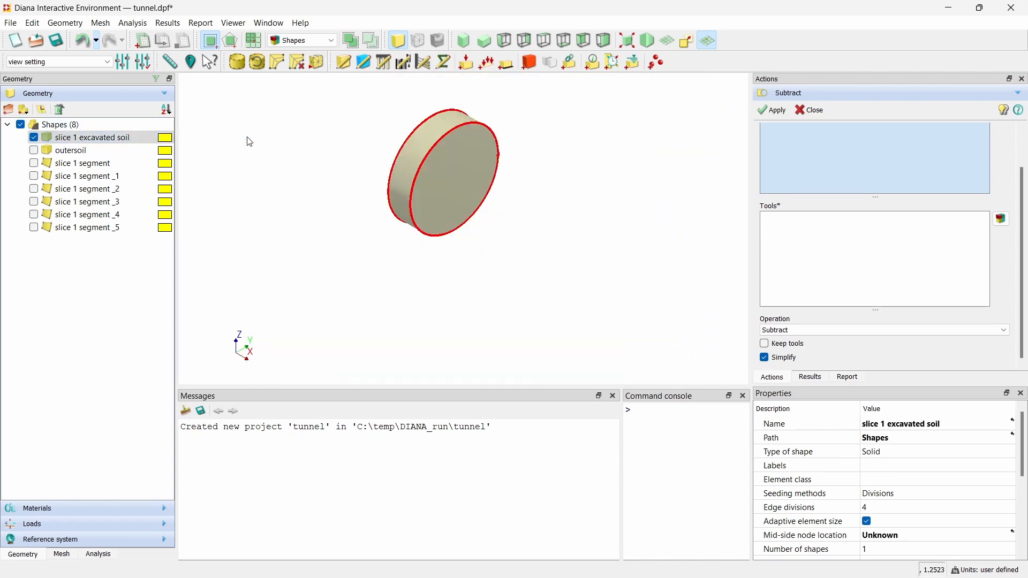
click(818, 112)
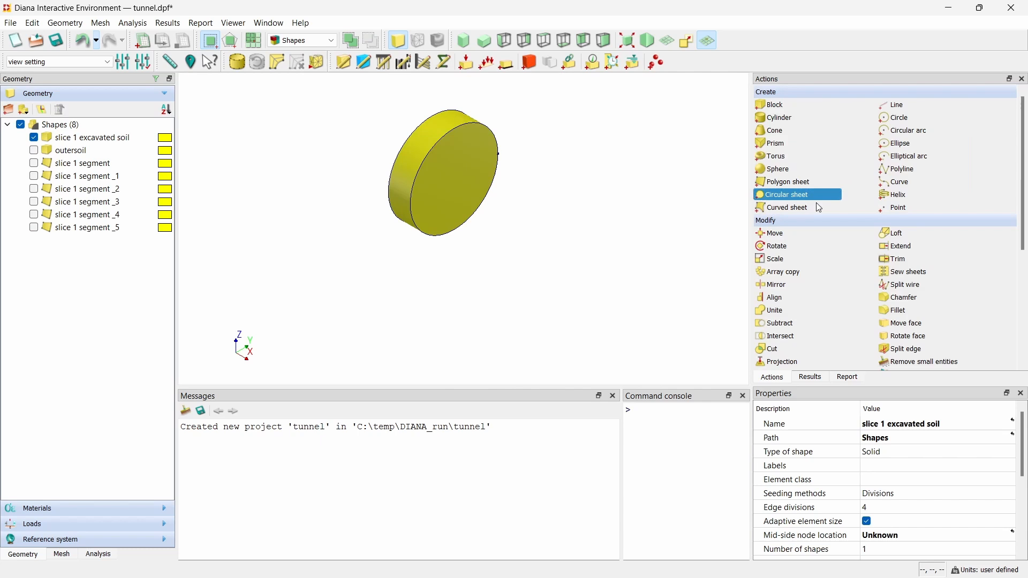
Step: Array copy slice 1 excavated soil with an offset of 1 0 0 m and 5 copies, and close the command
click(813, 268)
click(456, 174)
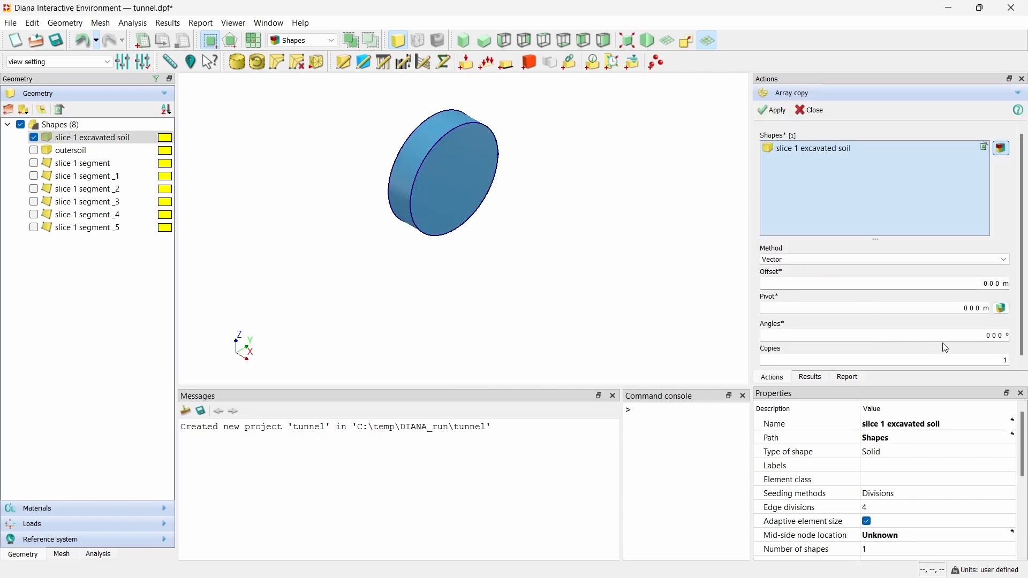
click(975, 283)
key(Delete)
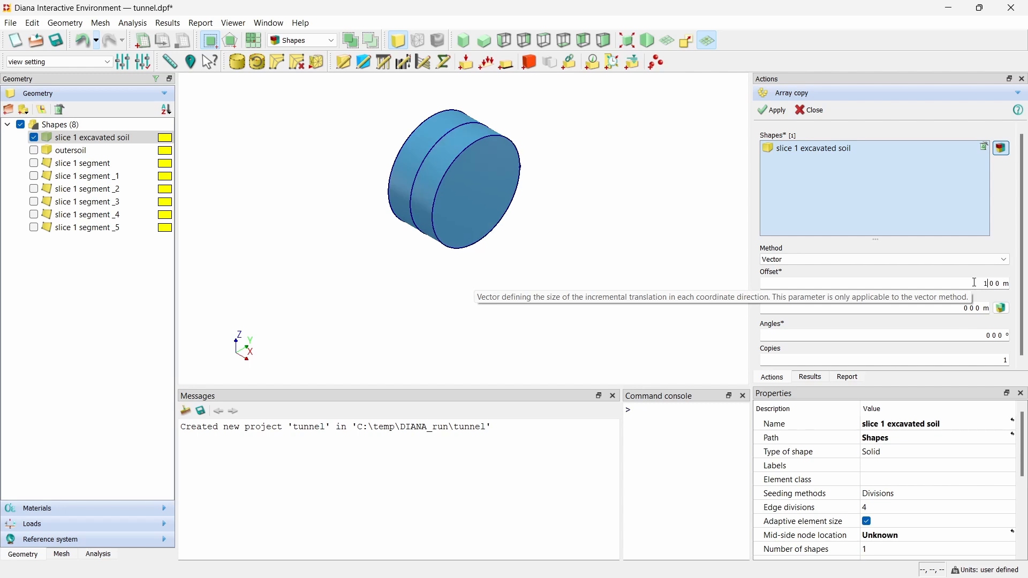
key(BackSpace)
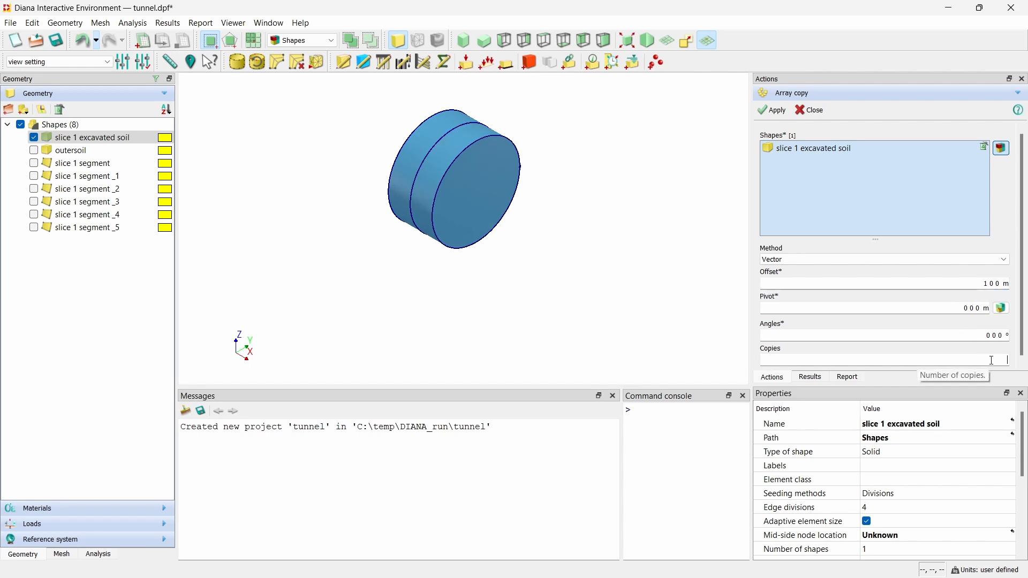
text(5)
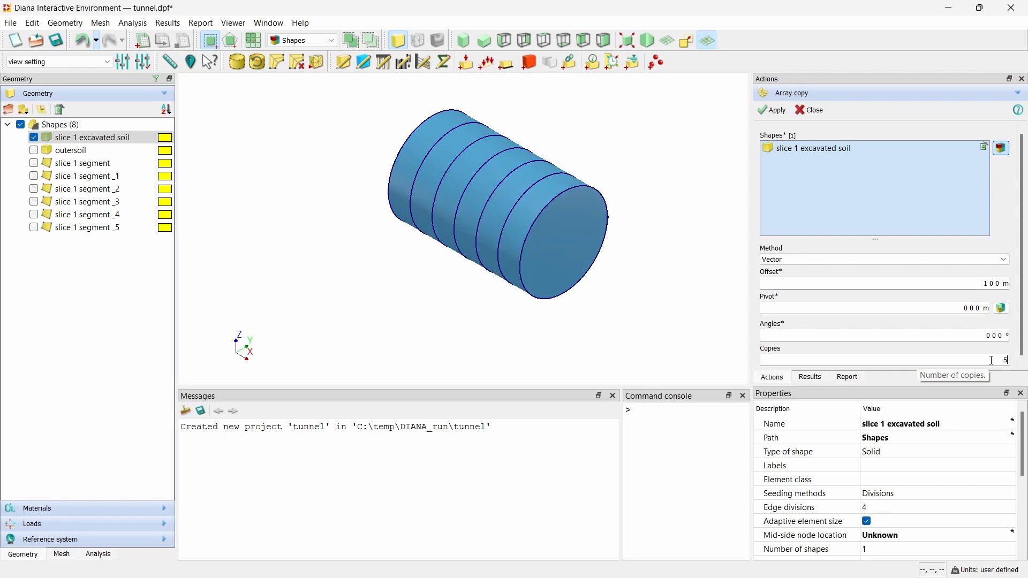
click(774, 111)
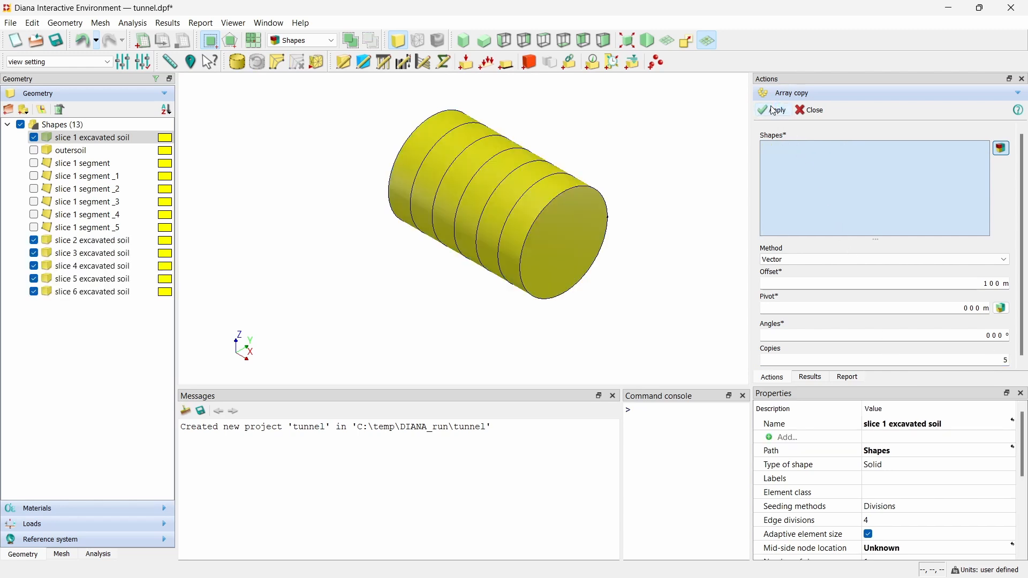
click(811, 109)
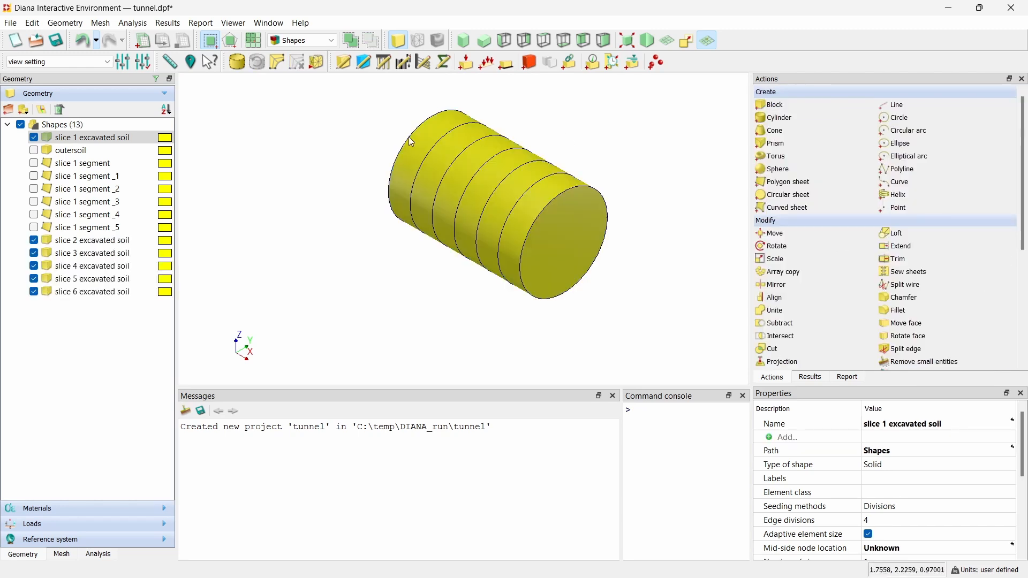
Step: Show only the six slice 1 segment sheets, hiding the soil solids
click(86, 164)
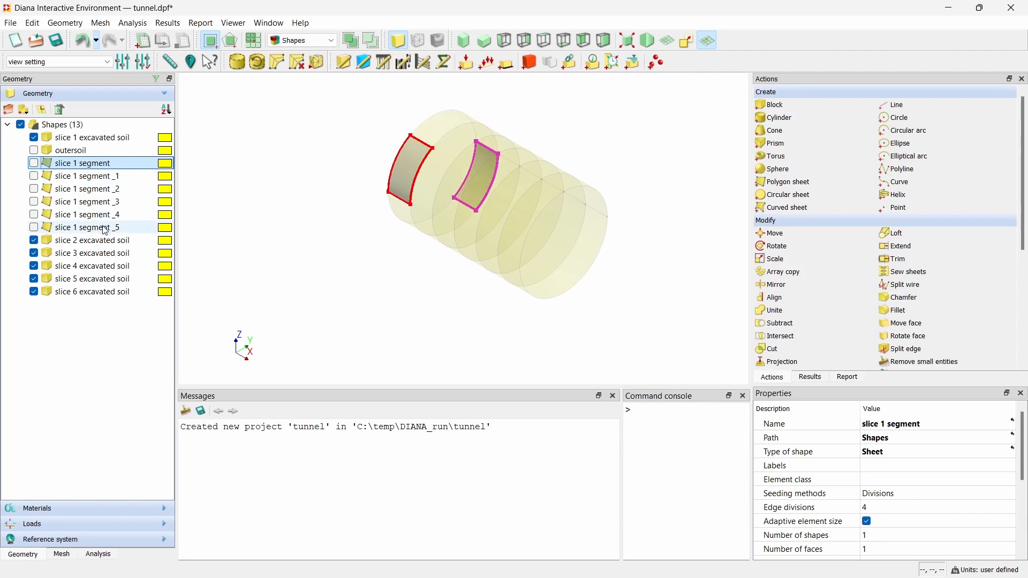
shift+click(80, 227)
right_click(104, 202)
click(149, 220)
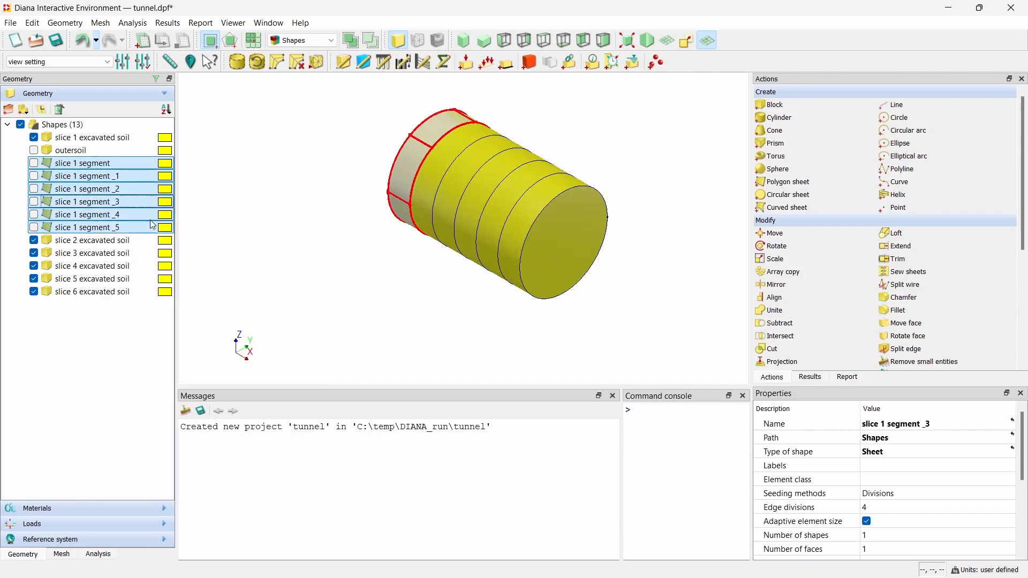
Step: Rename the first three slice 1 segment sheets as slice 1 segment A, slice 1 segment B and slice 1 segment C
click(110, 164)
double_click(124, 163)
click(125, 164)
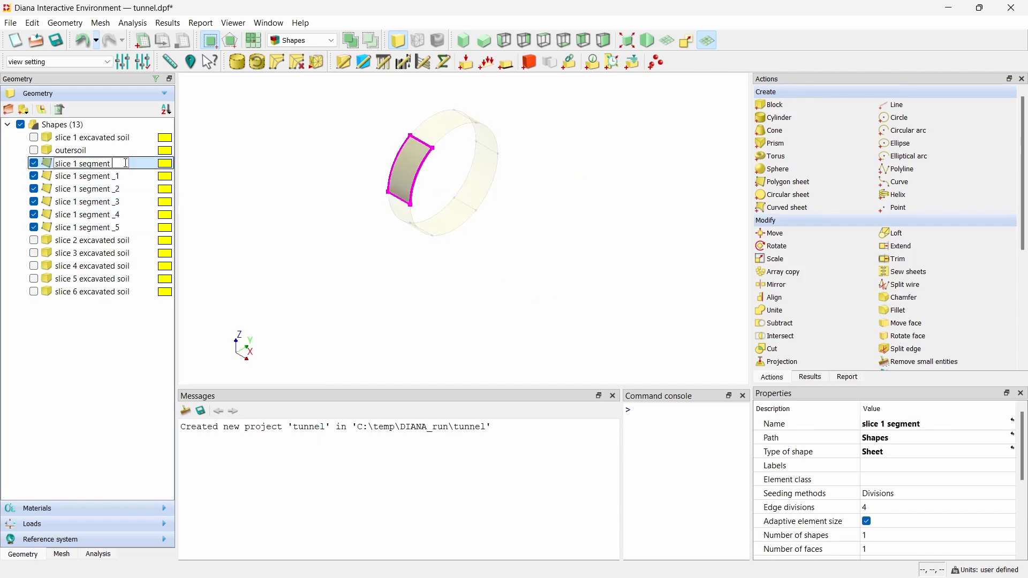
text(A)
key(Tab)
key(End)
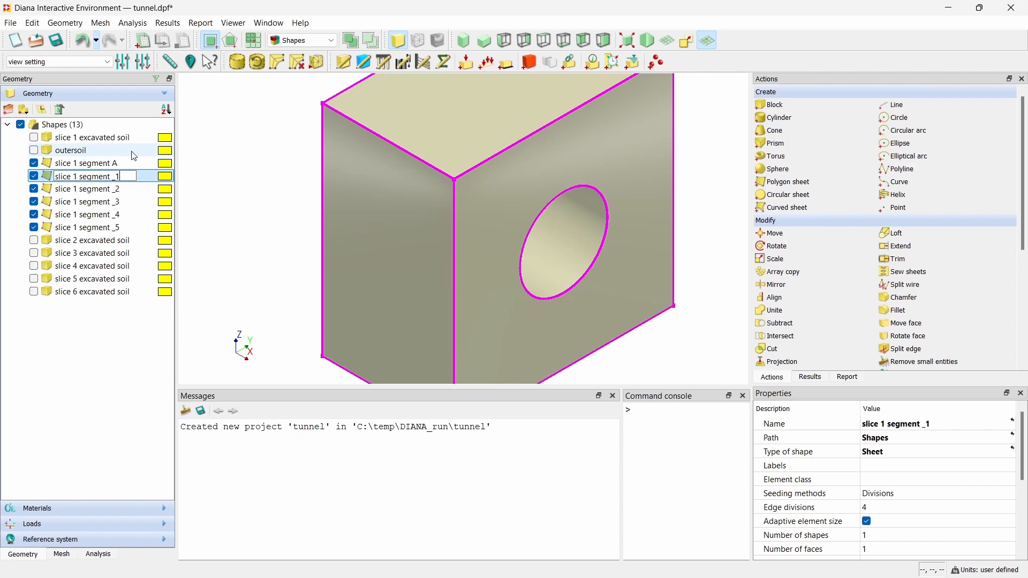
text(_B)
key(Tab)
key(End)
key(BackSpace)
text(C)
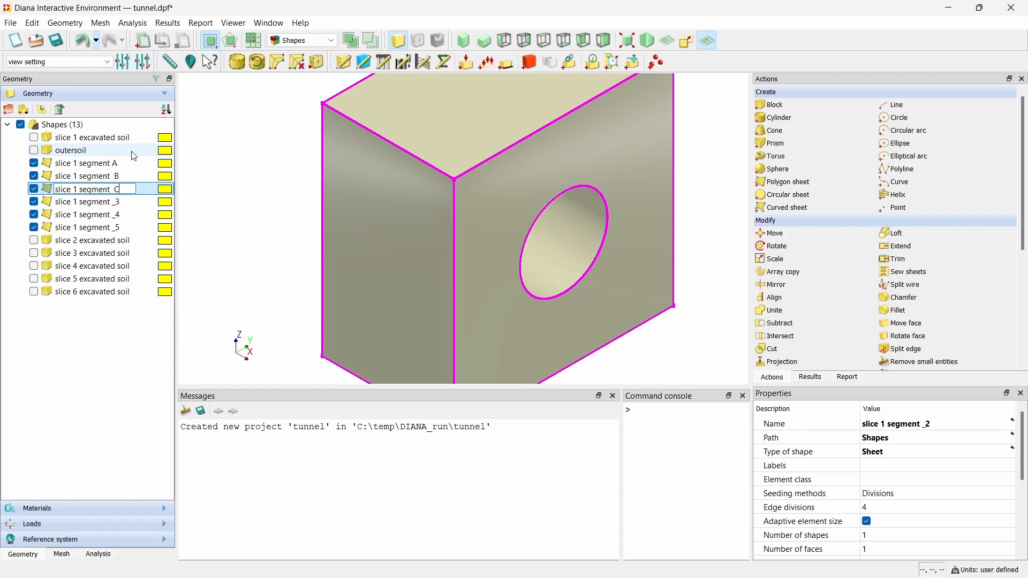
Step: Rename the sheets slice 1 segment _3, _4 and _5 as slice 1 segment D, E and F
key(Tab)
key(End)
key(BackSpace)
text(D)
key(Tab)
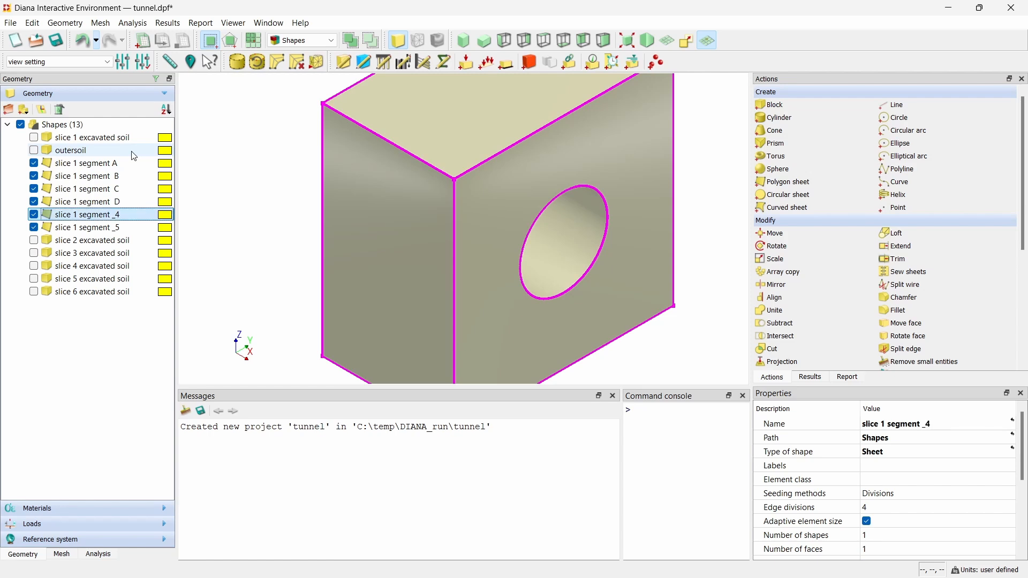
key(End)
key(BackSpace)
key(BackSpace)
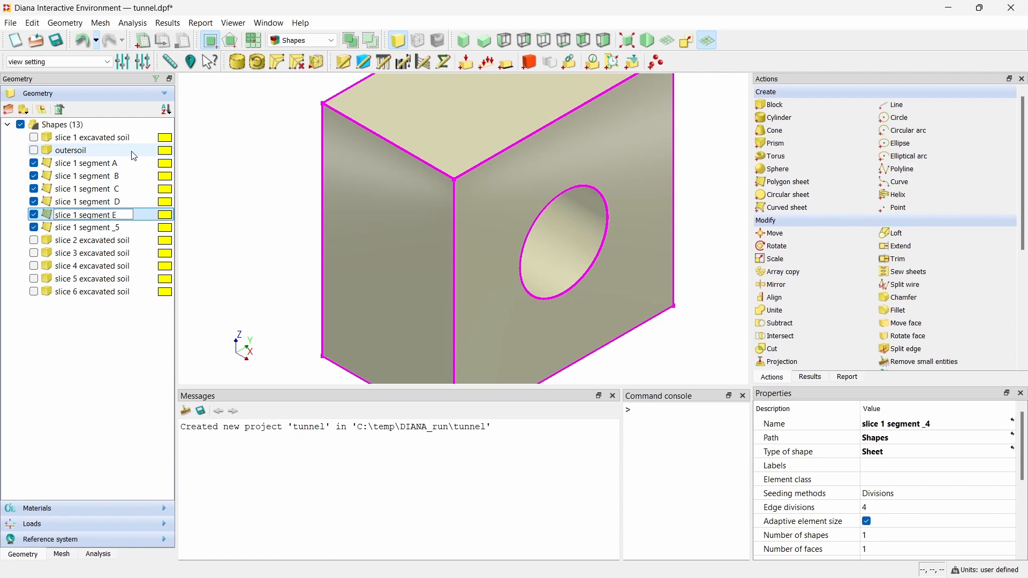
key(Tab)
key(End)
key(BackSpace)
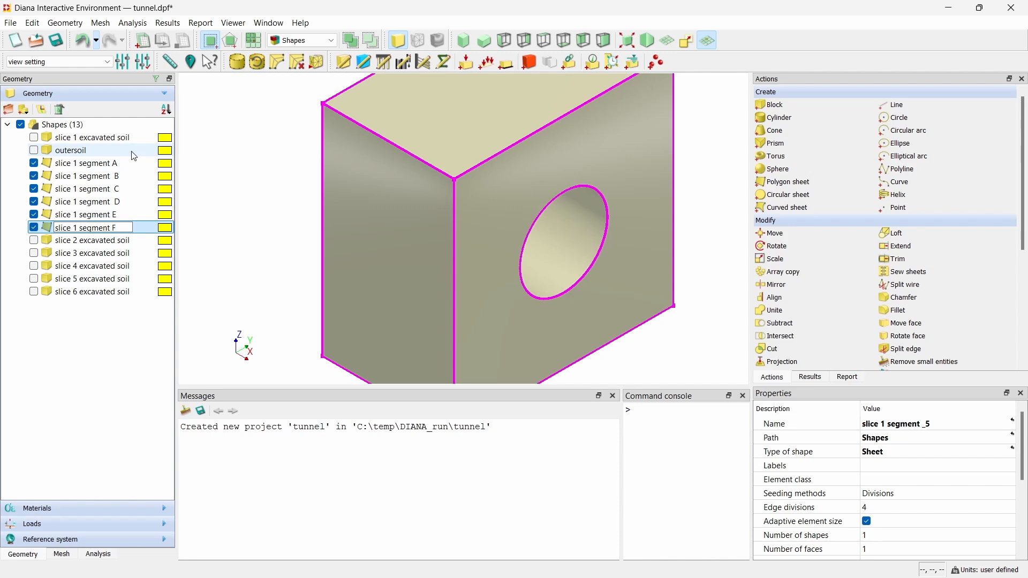
text(F)
key(Return)
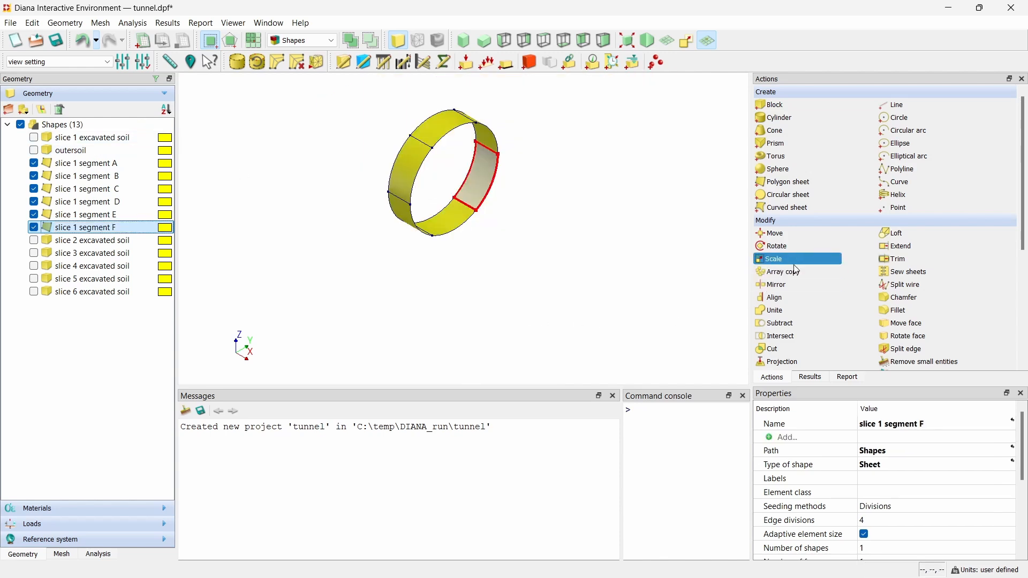
Step: Array copy slice 1 segments A to F with offset 1 0 0 m, angles 30 0 0 ° and 5 copies, and close the command
double_click(794, 271)
click(81, 163)
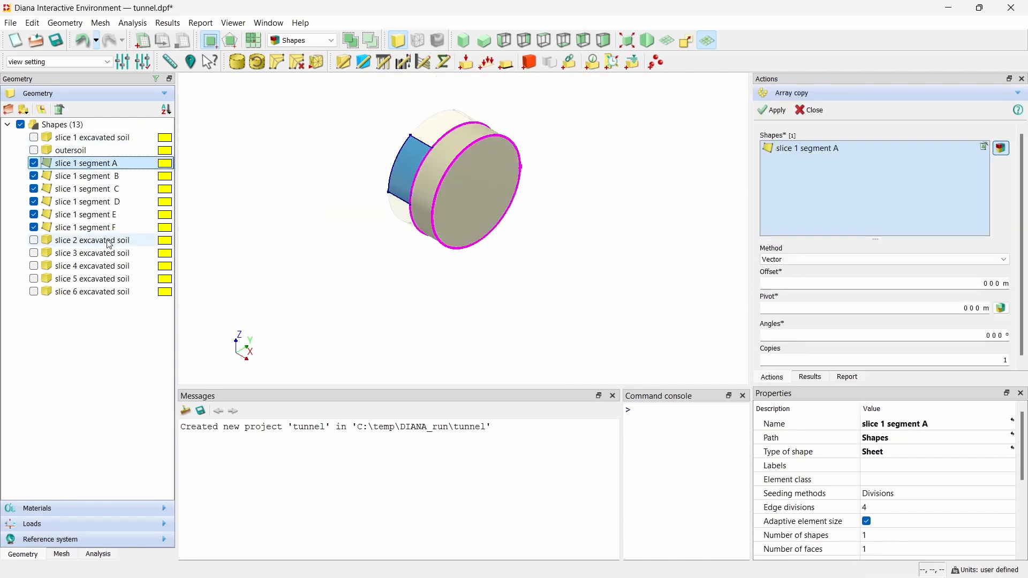
shift+click(80, 228)
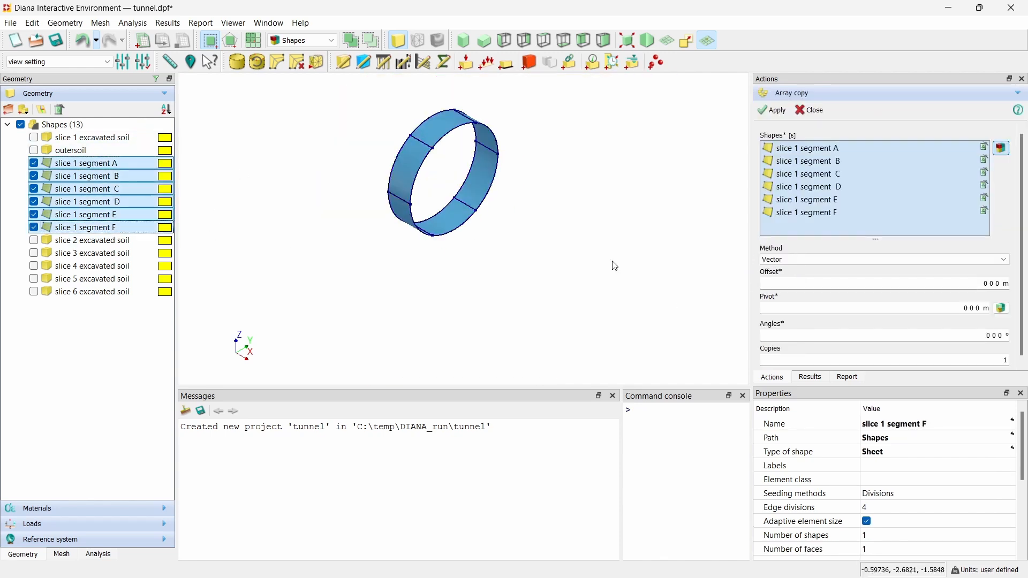
click(964, 337)
text(3)
click(993, 359)
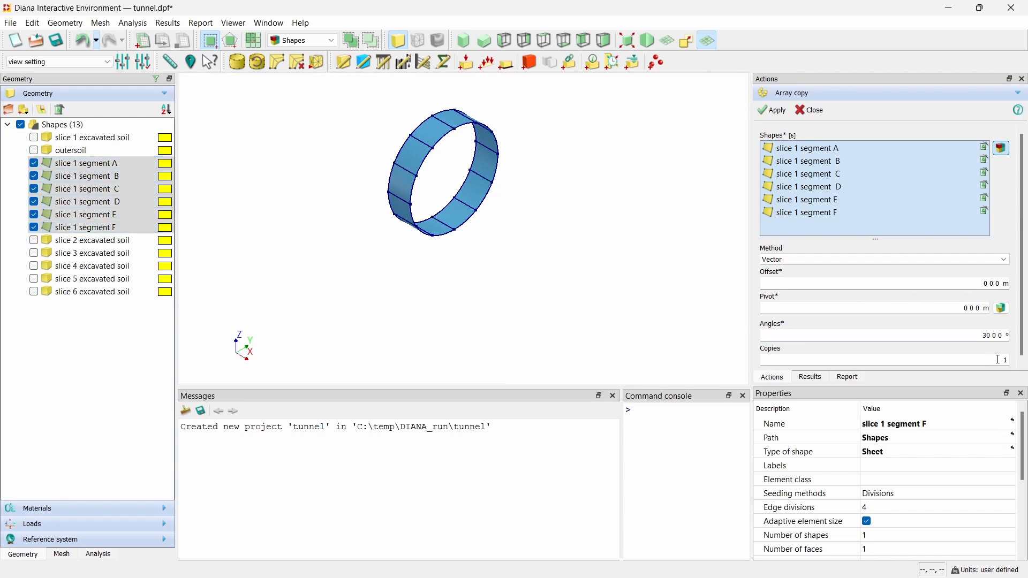
click(987, 282)
text(1)
click(980, 355)
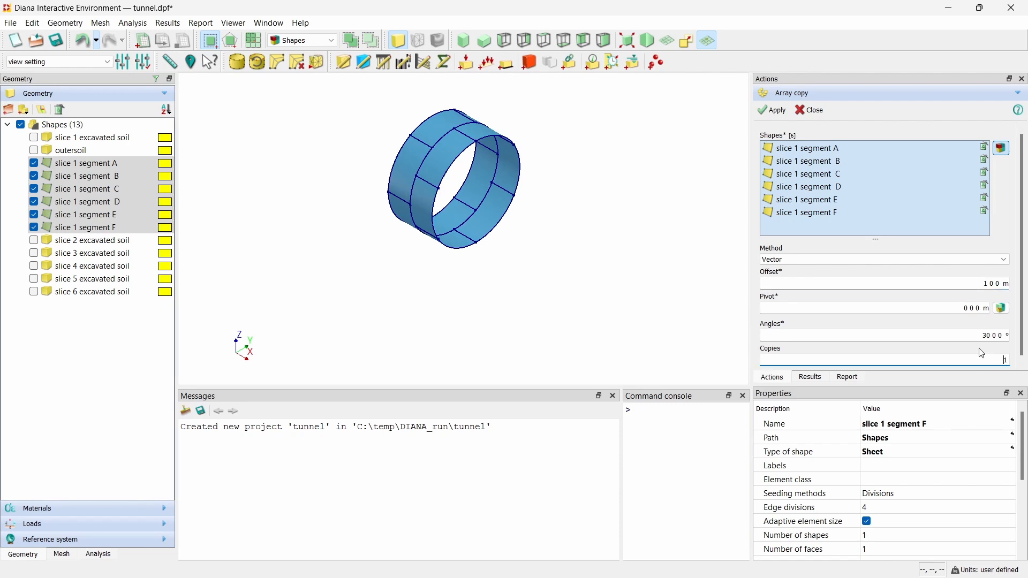
text(5)
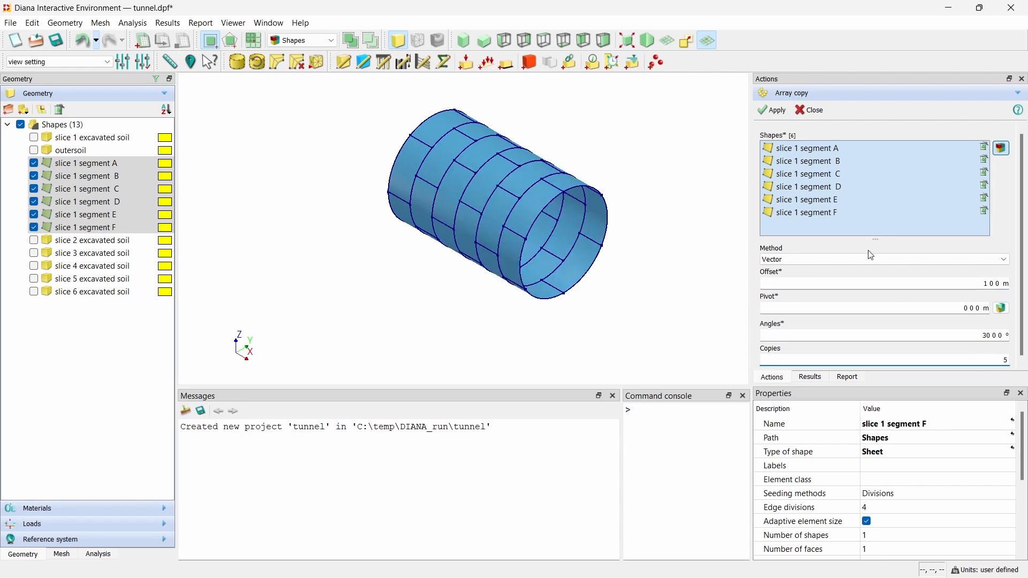
click(772, 110)
click(811, 110)
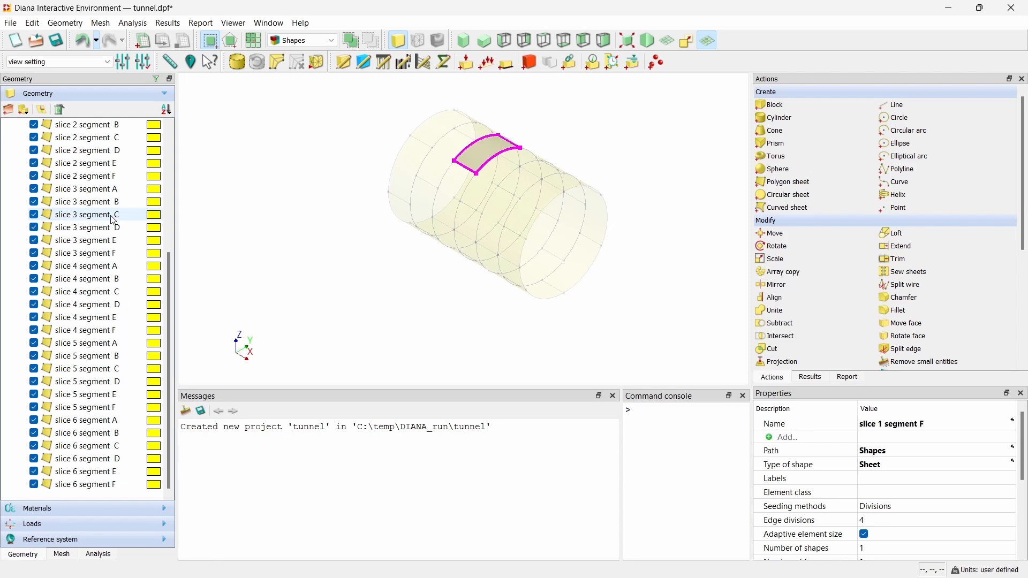
Step: Group the six slice 1 segments into a new shapeset named RING 1
scroll(113, 225, up, 5)
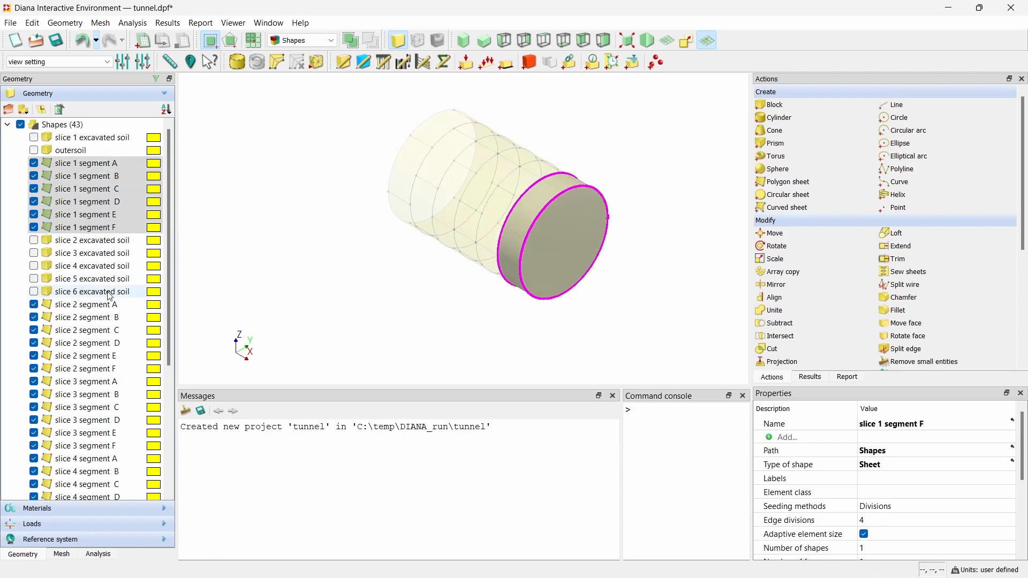
right_click(110, 215)
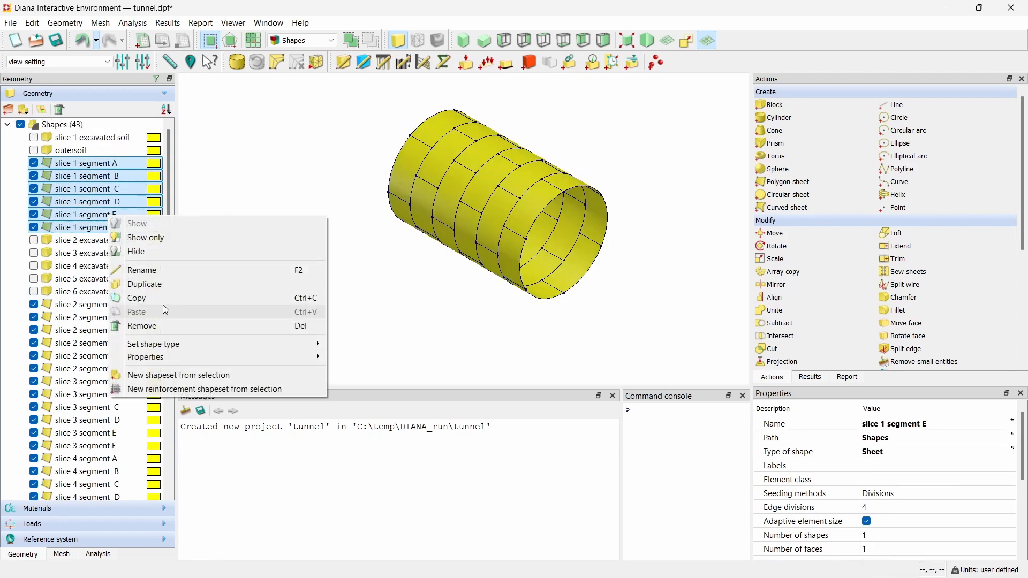
click(177, 375)
text(RING 1)
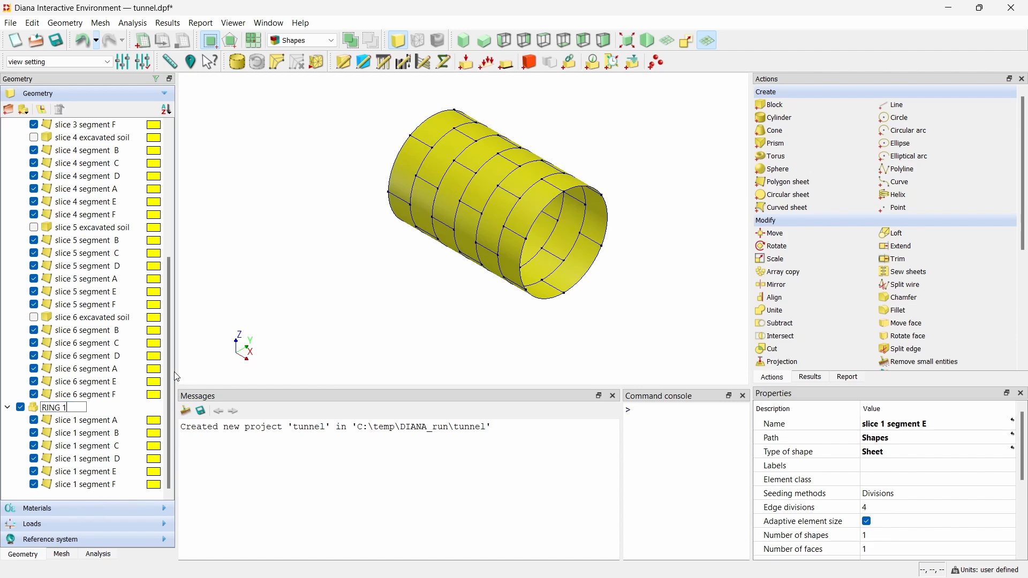
key(Return)
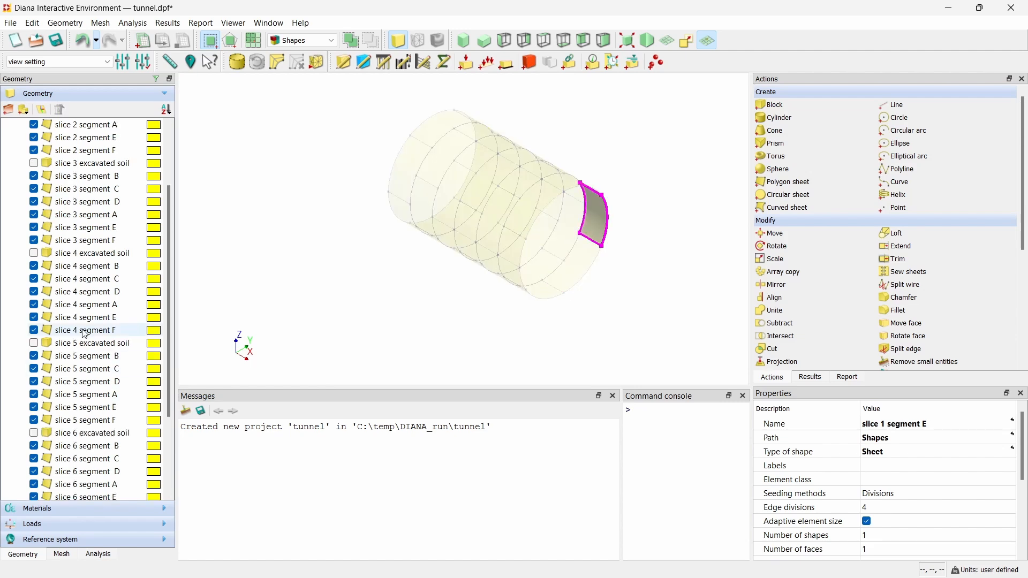
Step: Group the six slice 2 segments into a new shapeset named RING 2
scroll(107, 337, up, 6)
click(96, 177)
shift+click(111, 240)
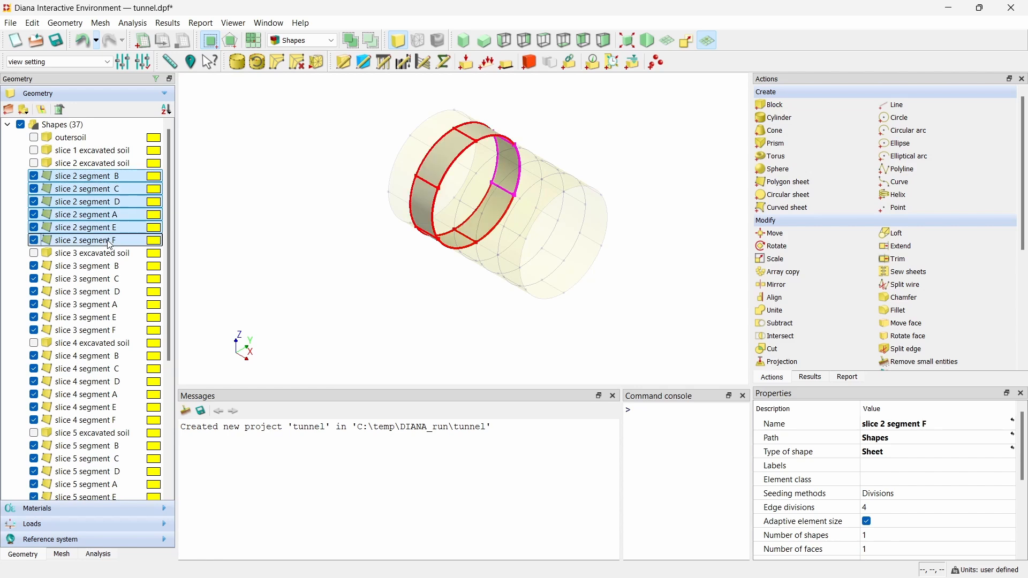
right_click(111, 240)
click(167, 403)
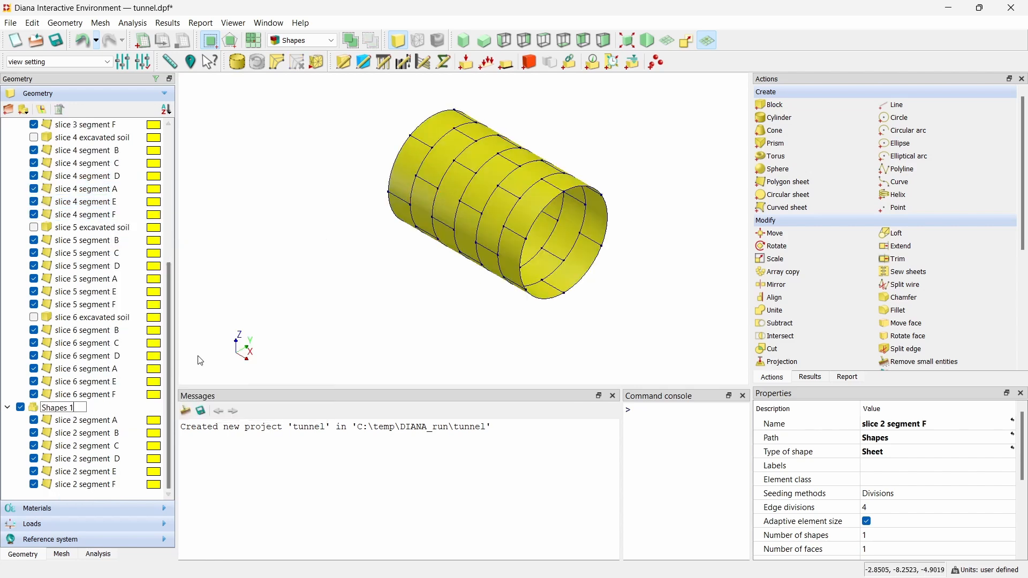
text(RING)
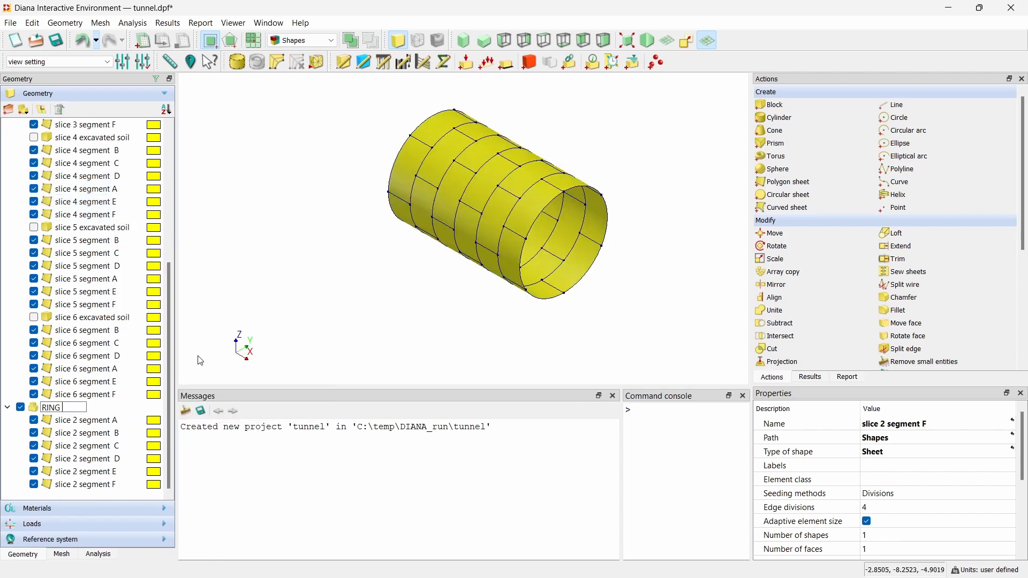
text( 2)
key(Return)
Step: Group the six slice 3 segments into a new shapeset named RING 3
scroll(96, 364, up, 6)
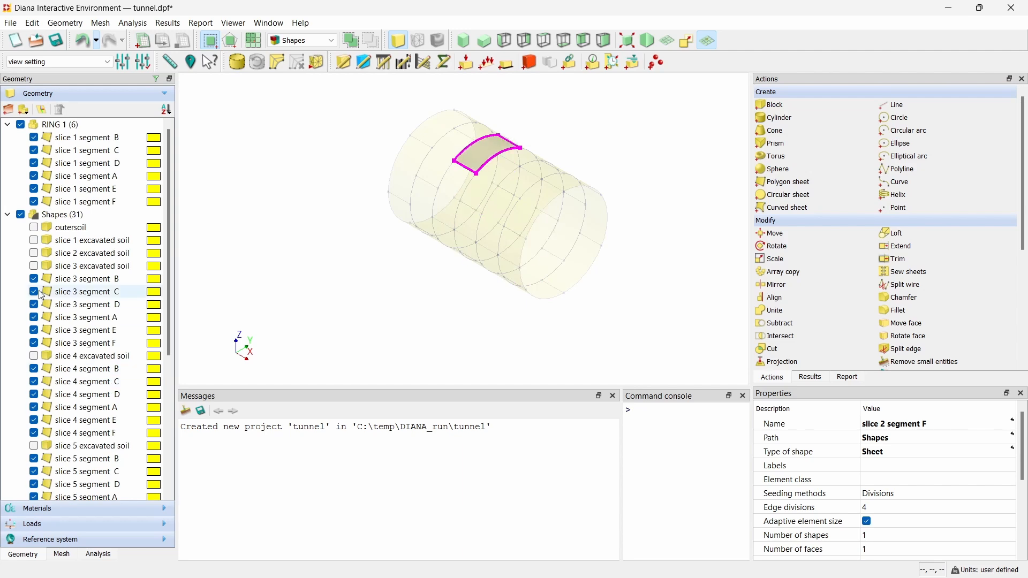
click(81, 279)
shift+click(105, 344)
right_click(105, 344)
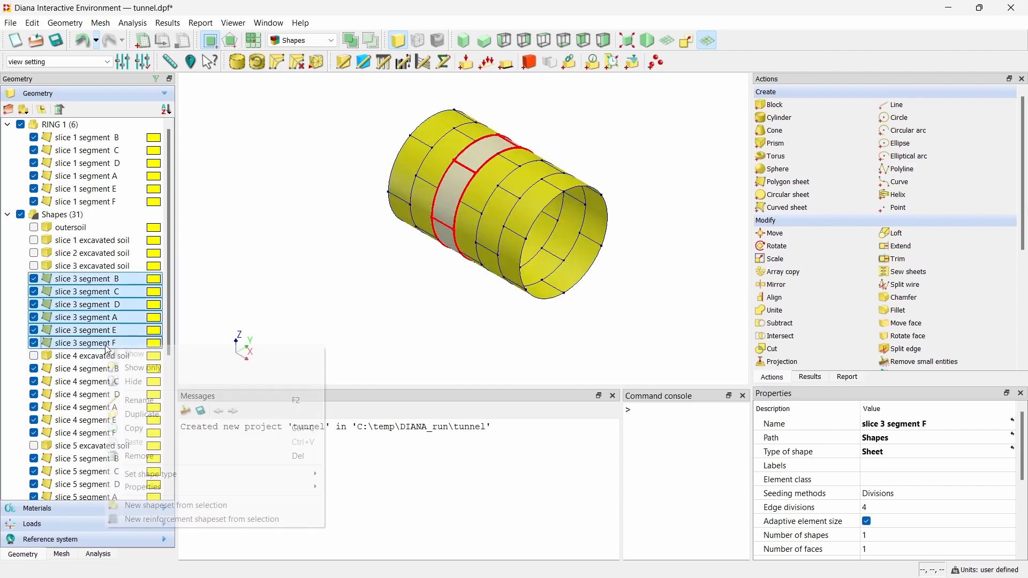
click(185, 506)
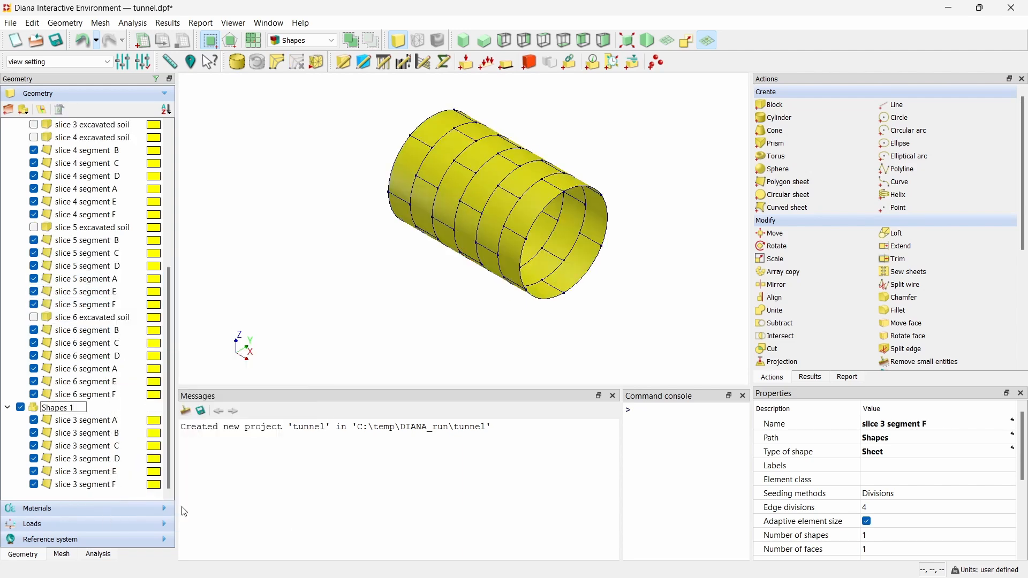
text(RING 3)
key(Return)
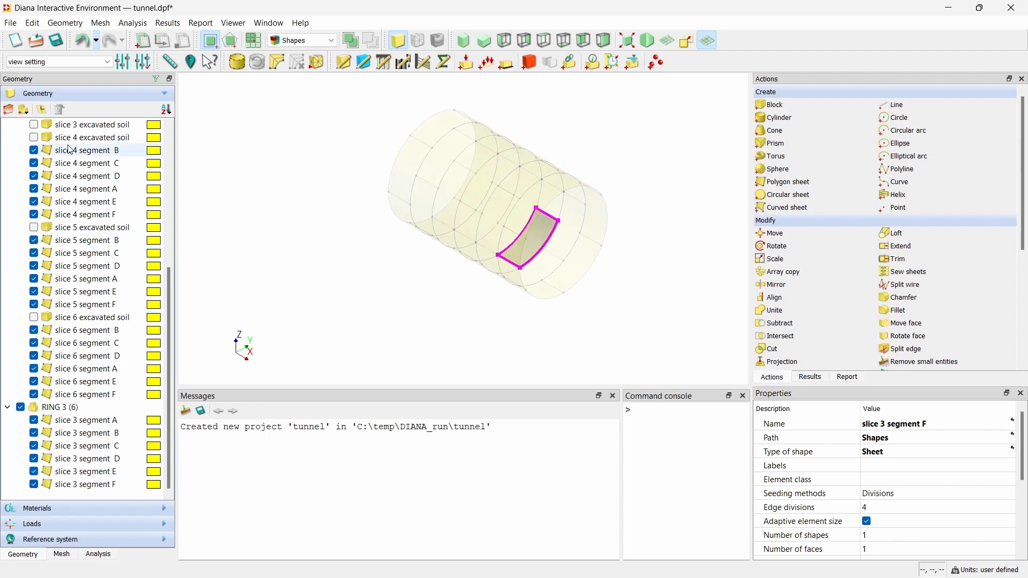
Step: Group the six slice 4 segments into a new shapeset named RING 4
click(85, 150)
shift+click(94, 219)
right_click(94, 218)
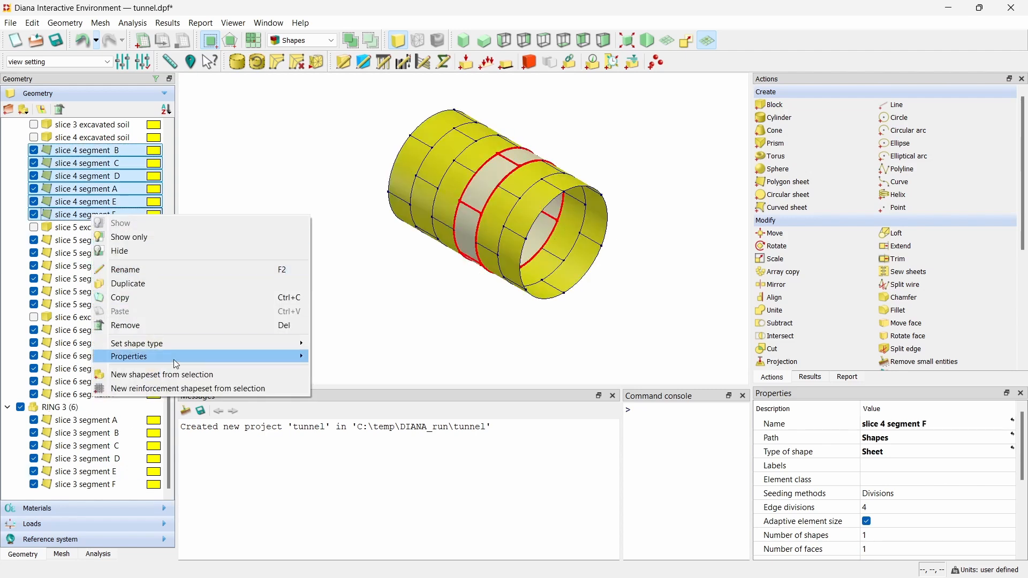
click(175, 373)
key(ctrl+a)
text(RING 4)
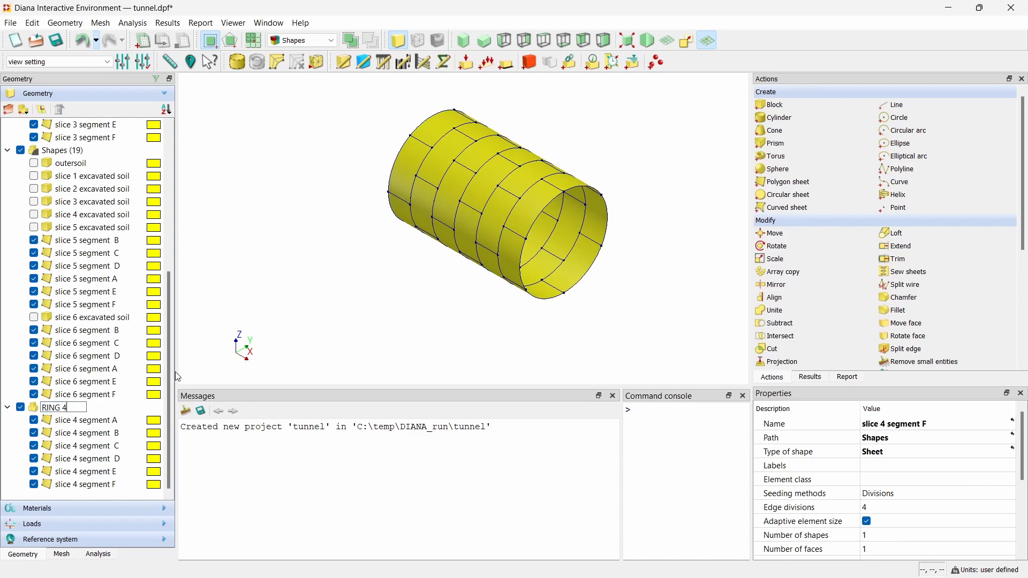
key(Return)
Step: Group the six slice 5 segments into a new shapeset named RING 5
click(86, 242)
shift+click(91, 304)
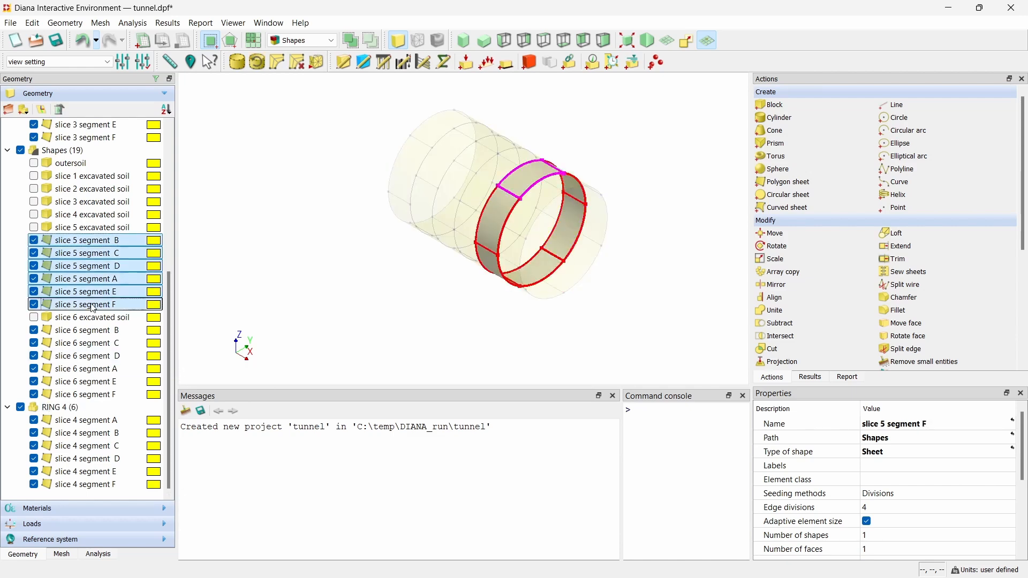
right_click(91, 304)
click(159, 464)
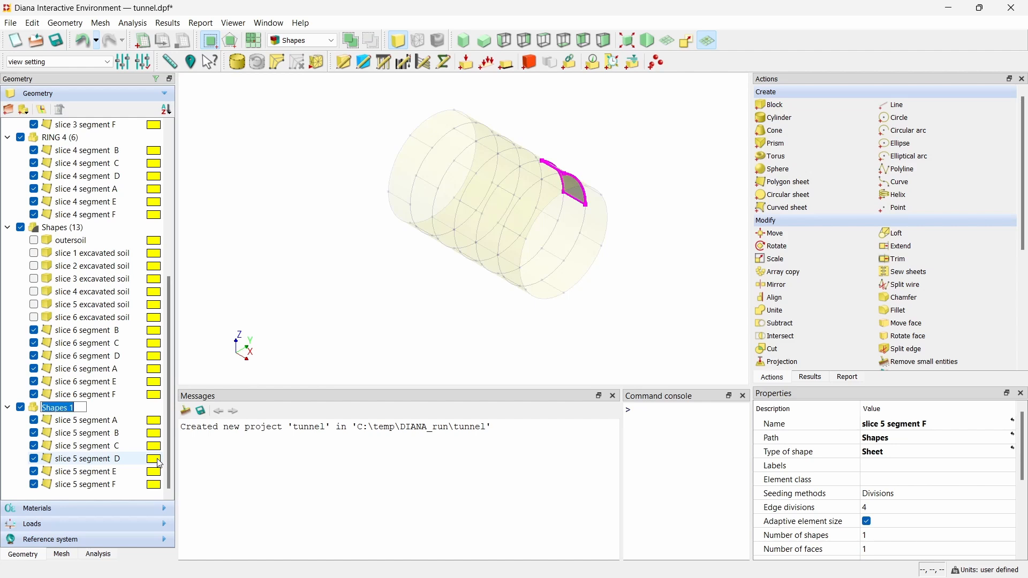
text(T)
text(ING 5)
key(Return)
Step: Group the six slice 6 segments into a new shapeset named RING 6
click(84, 330)
shift+click(96, 394)
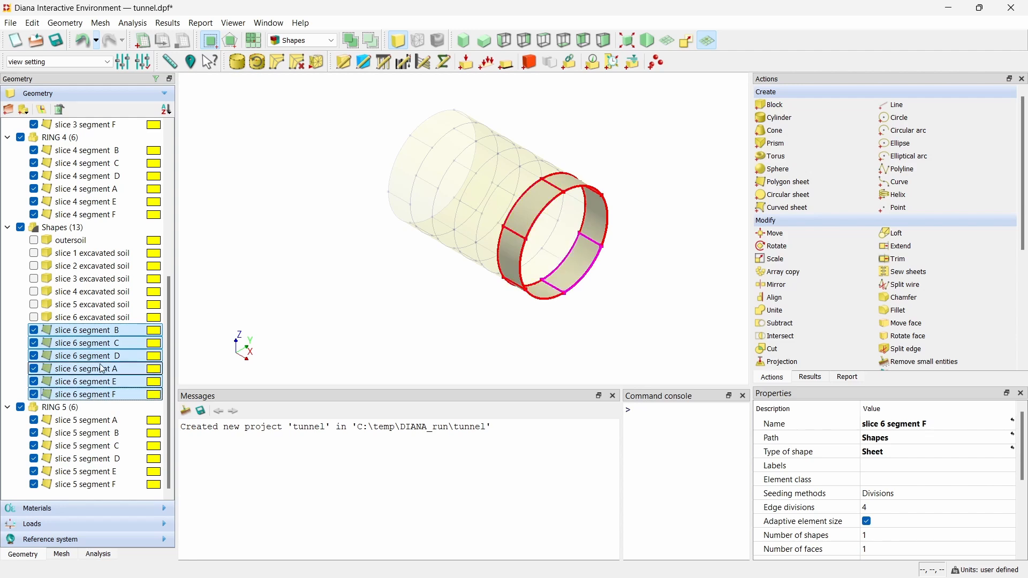
right_click(100, 369)
click(177, 523)
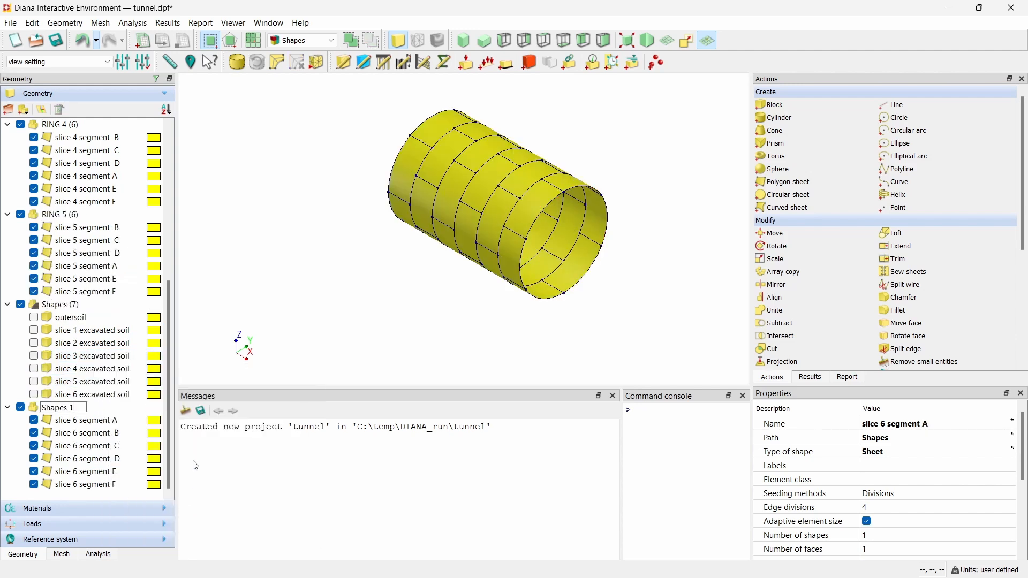
text(RING 6)
key(Return)
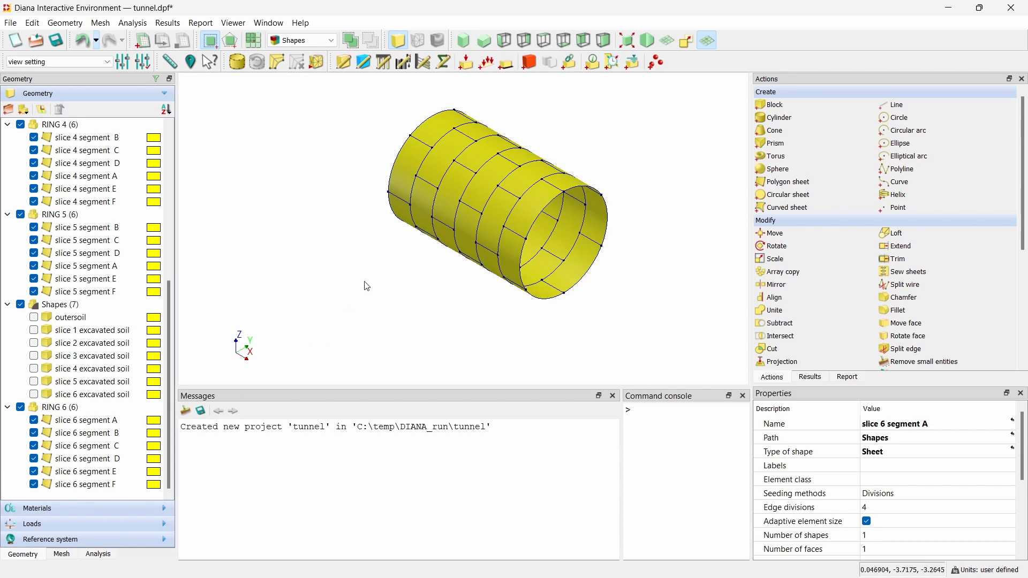
Step: Show all hidden shapes, including the soil solids, and fit the whole model in the view
middle_drag(494, 156, 489, 151)
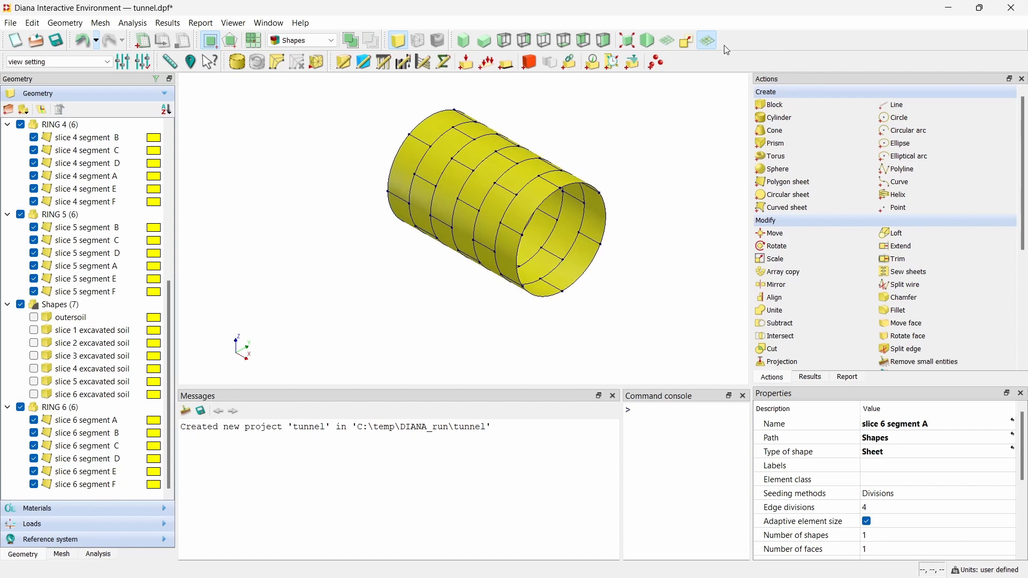
right_click(643, 106)
click(688, 134)
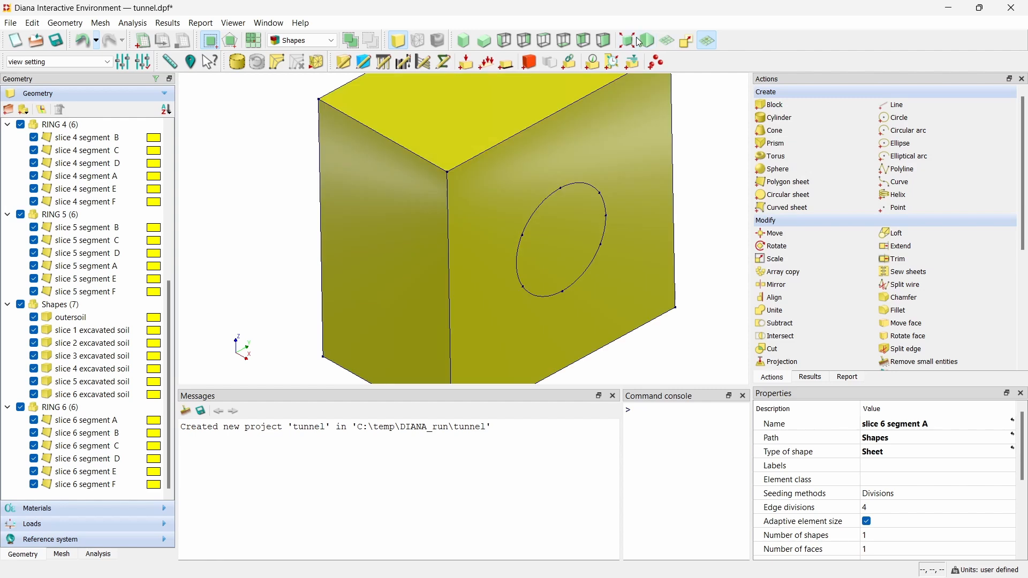
click(633, 40)
Step: Enable the virtual transformation display and virtually explode the six excavated soil slices with center 48 0 0 and factor 1.2 1 1
scroll(854, 298, down, 5)
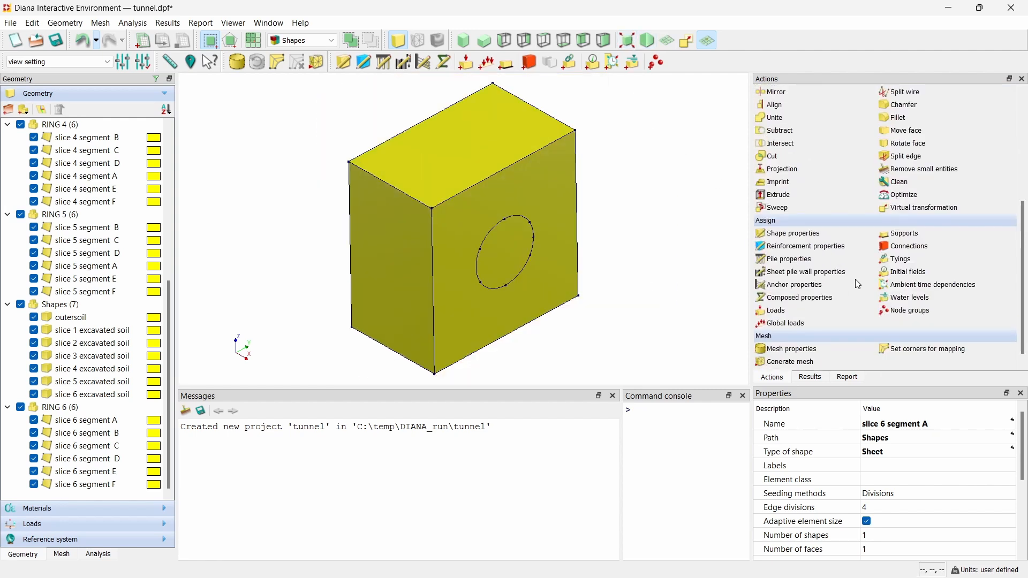
click(910, 209)
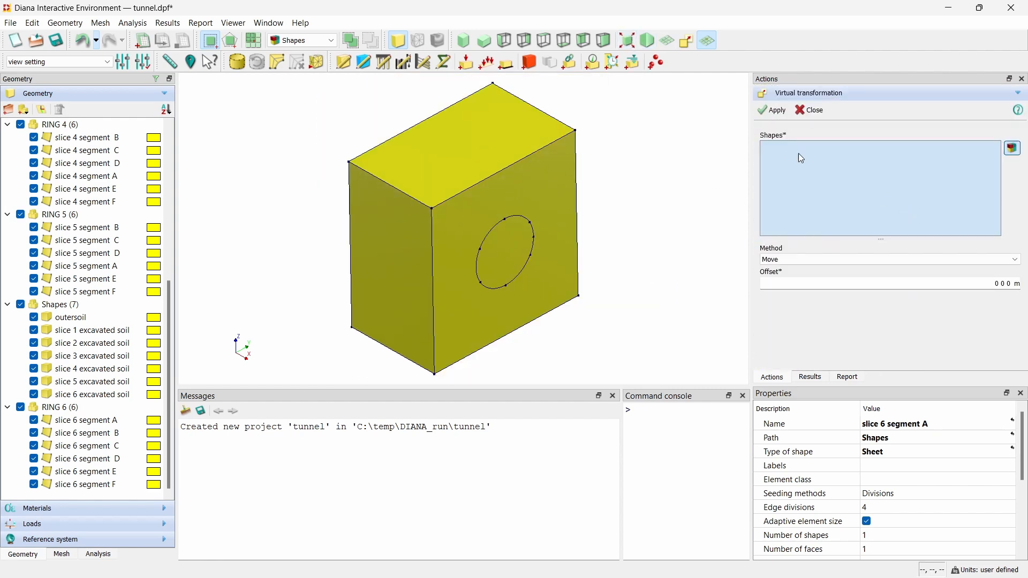
click(687, 41)
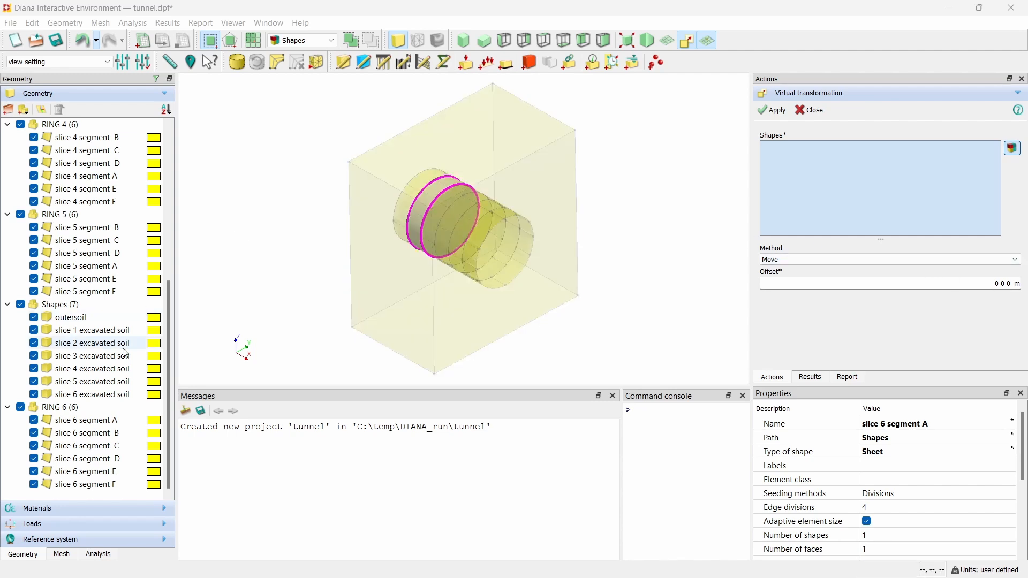
click(105, 329)
shift+click(105, 396)
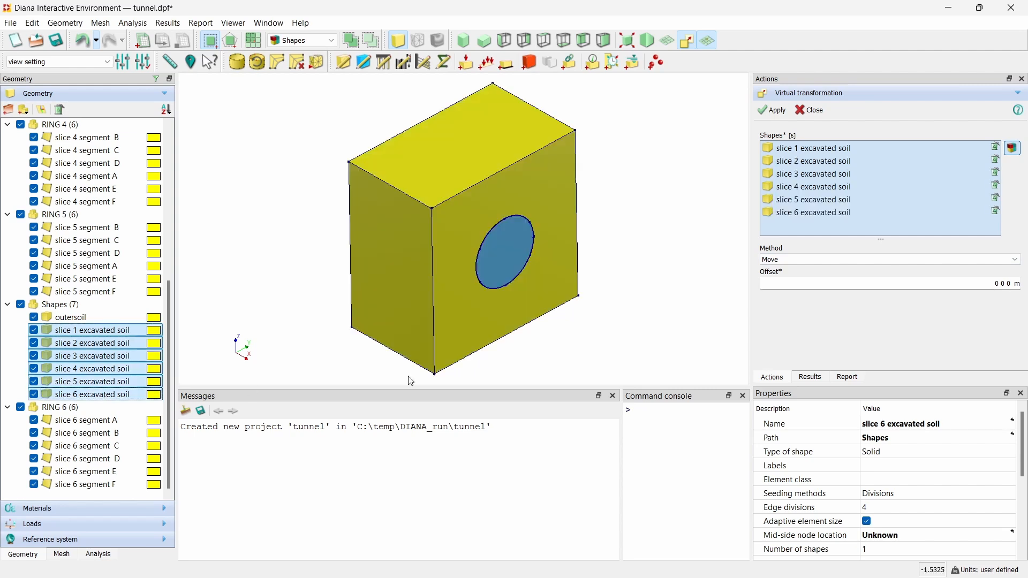
click(829, 263)
click(822, 278)
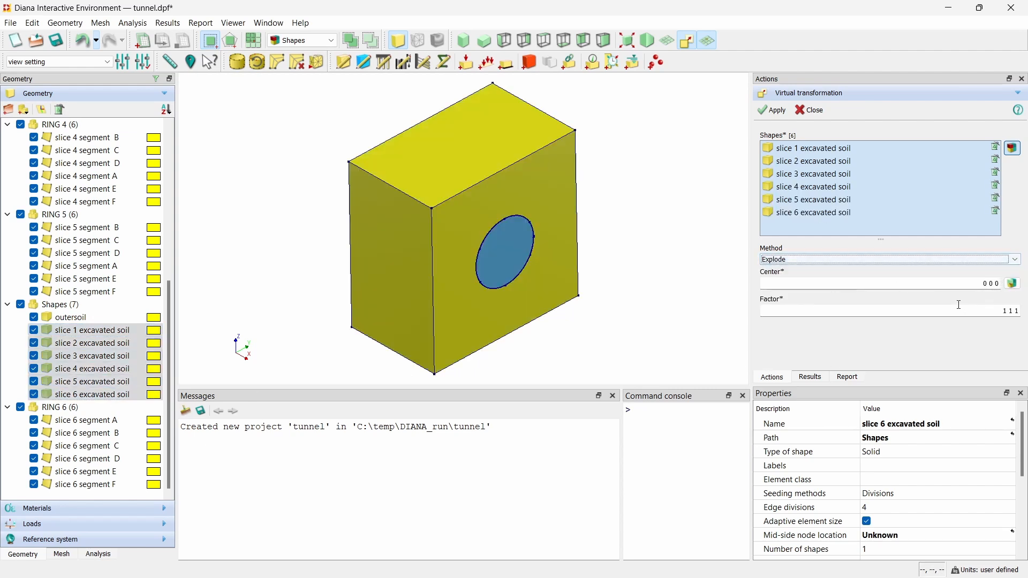
click(959, 284)
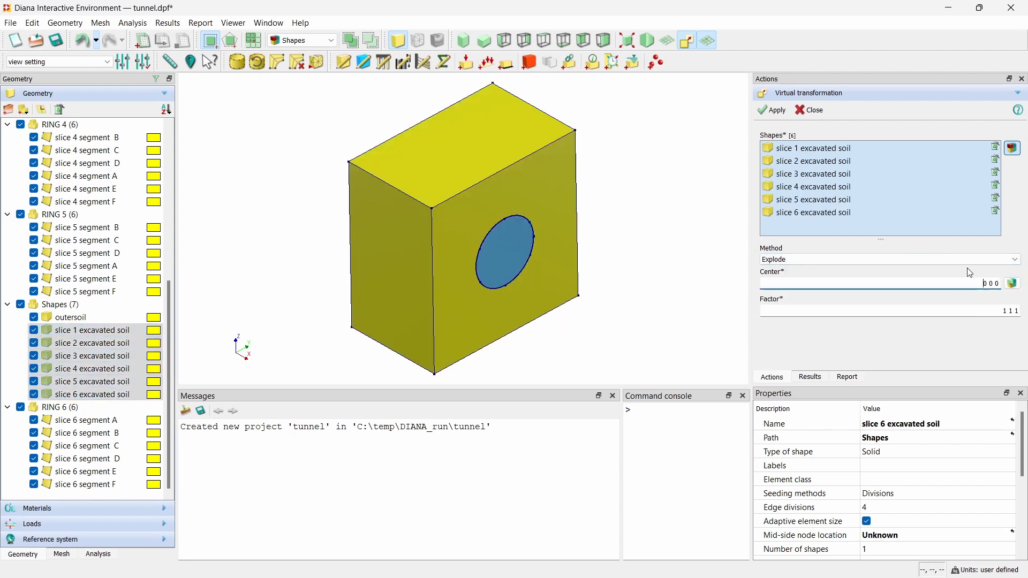
click(990, 311)
text(.2)
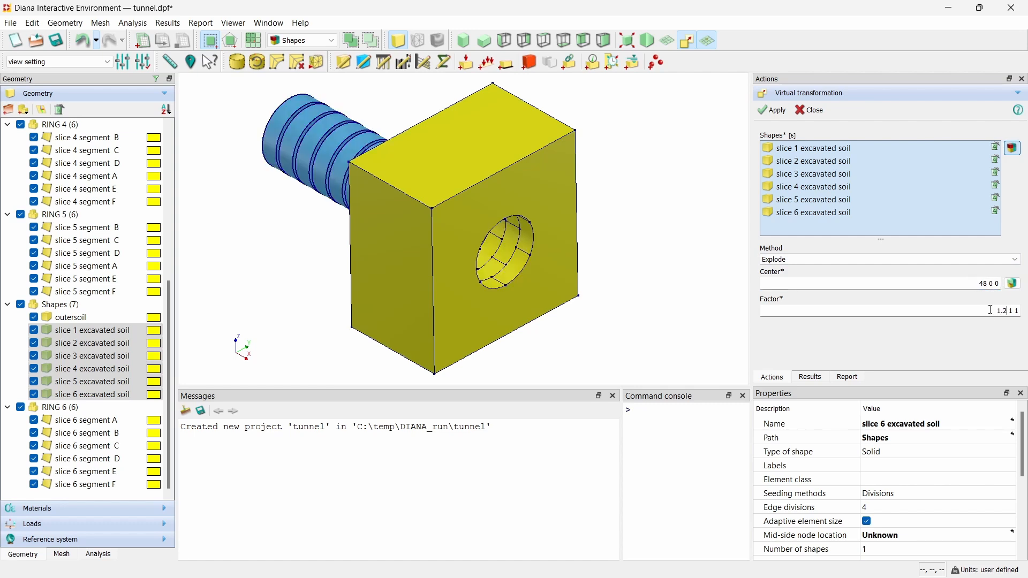
click(775, 114)
Step: Virtually move the outersoil shape with offset 12 0 0 m and close the virtual transformation
click(905, 260)
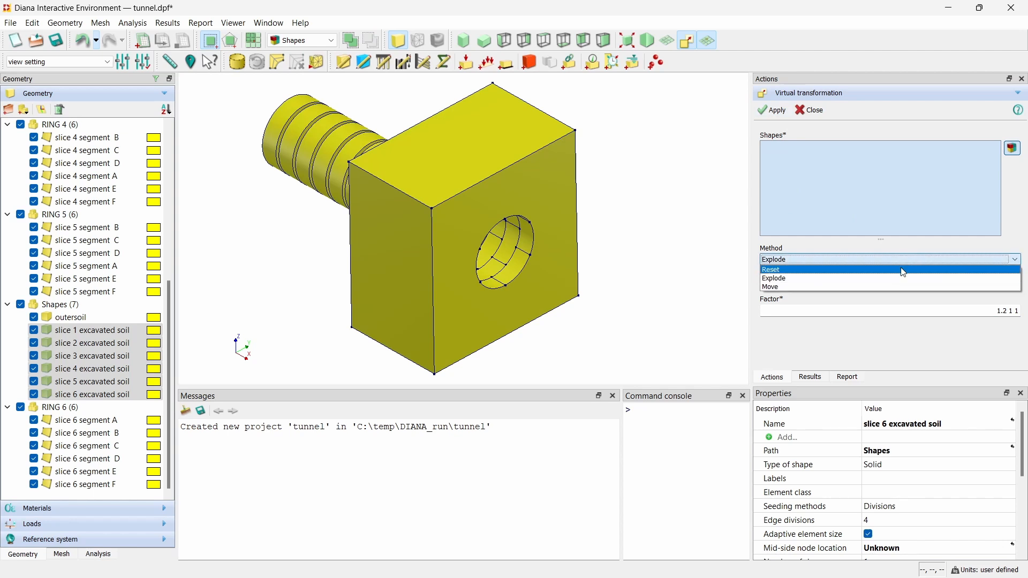
click(891, 286)
click(495, 160)
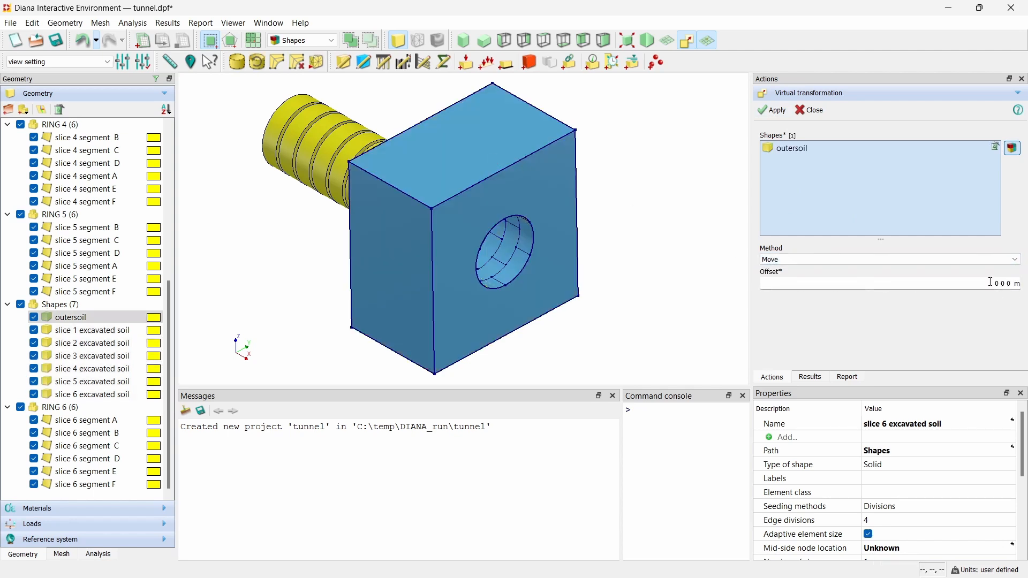
text(12)
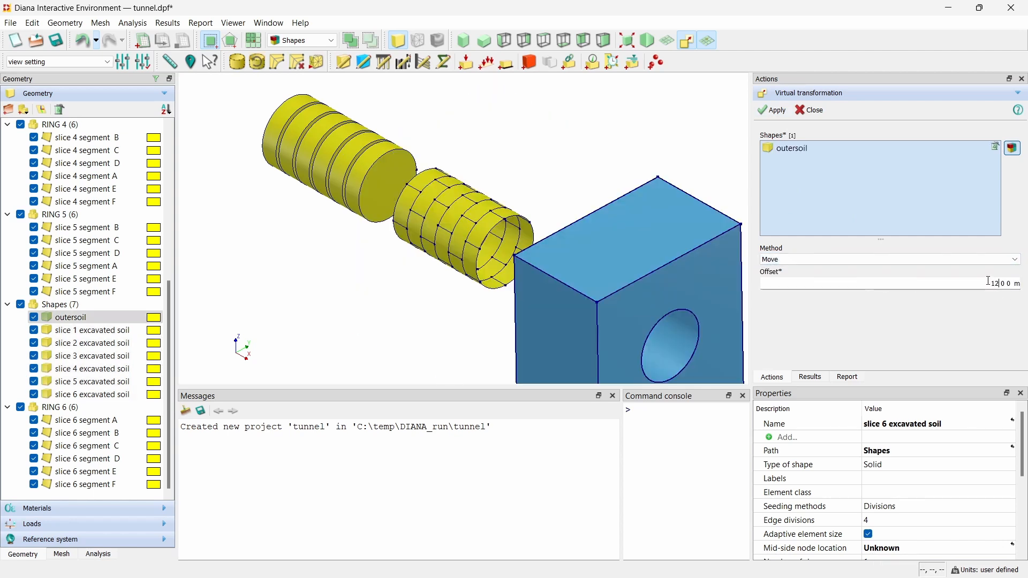
click(771, 111)
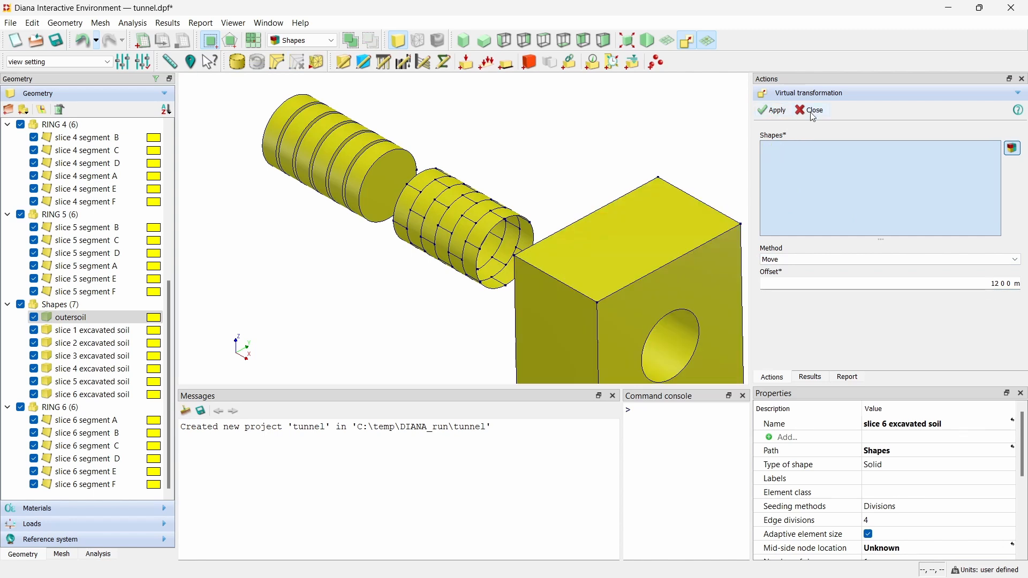
click(811, 110)
Step: Virtually explode all 36 lining segments with center 0 0 0 and factor 1.2 1.2 1.2, and return to an isometric view
click(545, 38)
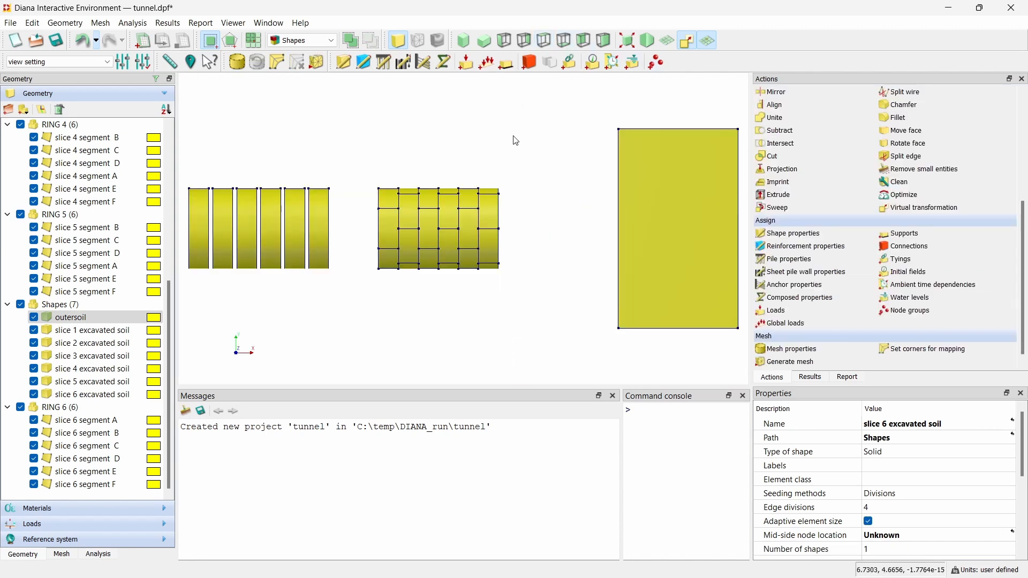
drag(349, 159, 539, 321)
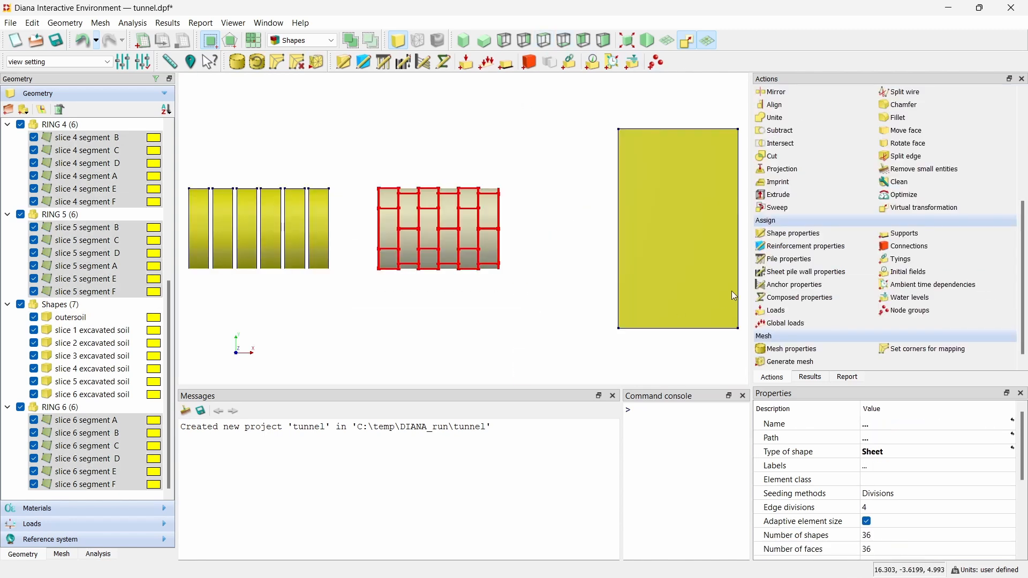
scroll(820, 327, down, 1)
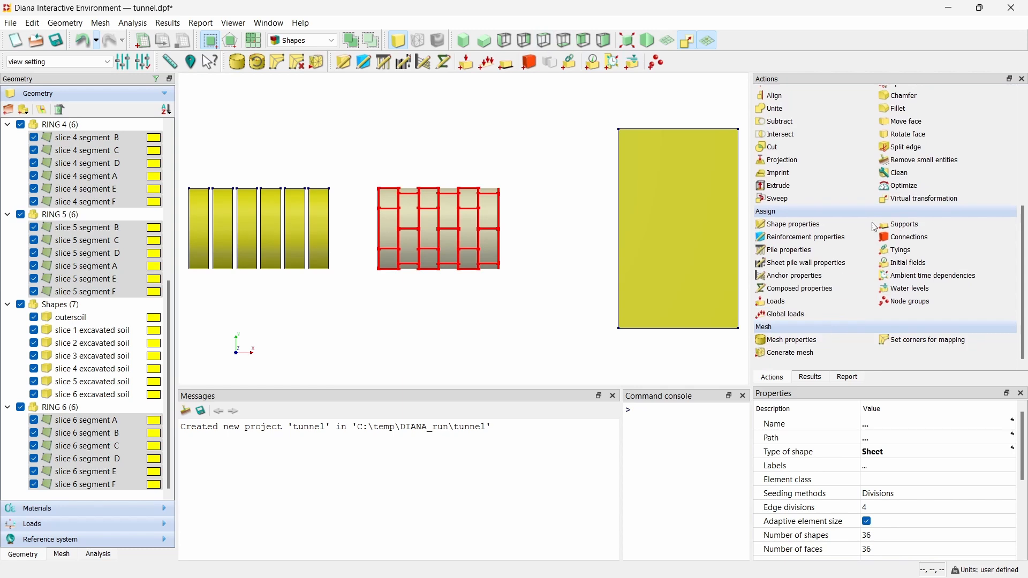
click(919, 202)
click(878, 259)
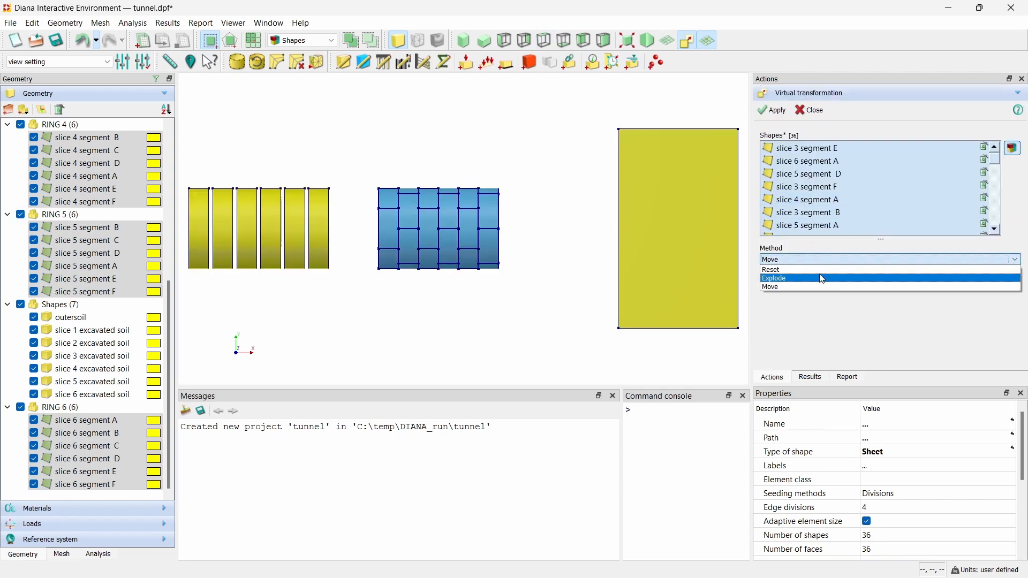
click(849, 276)
click(952, 312)
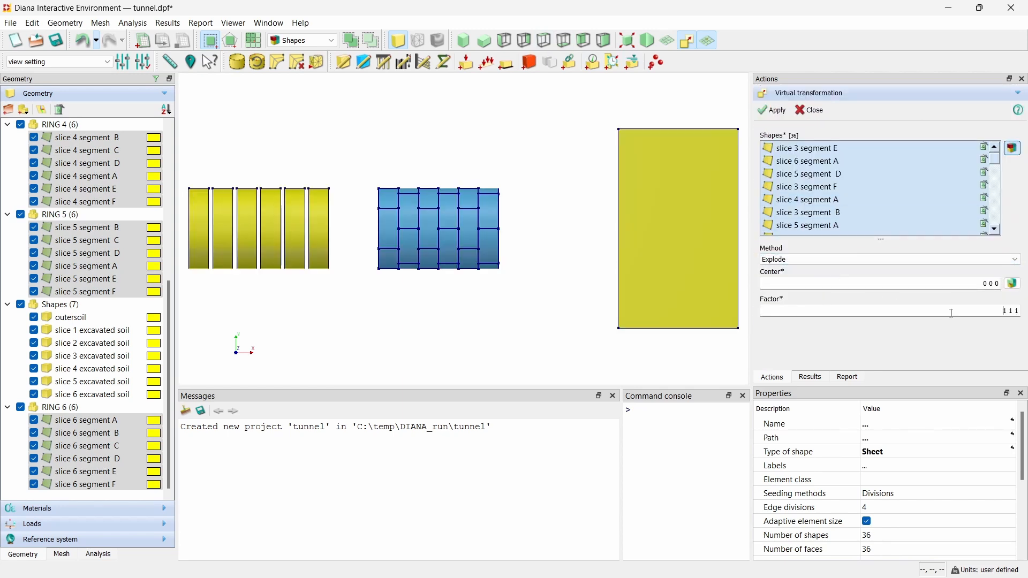
text(.2)
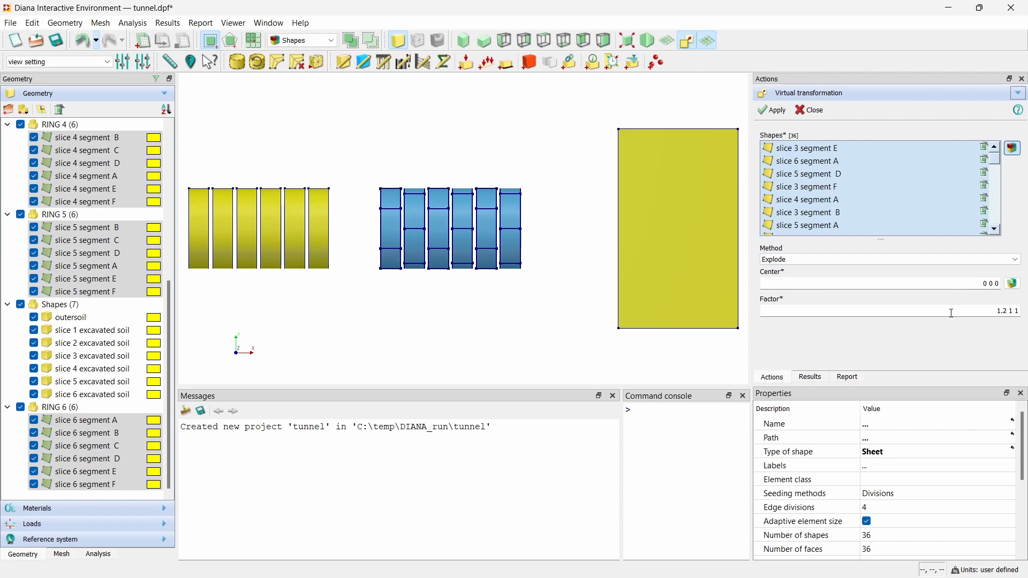
click(1010, 312)
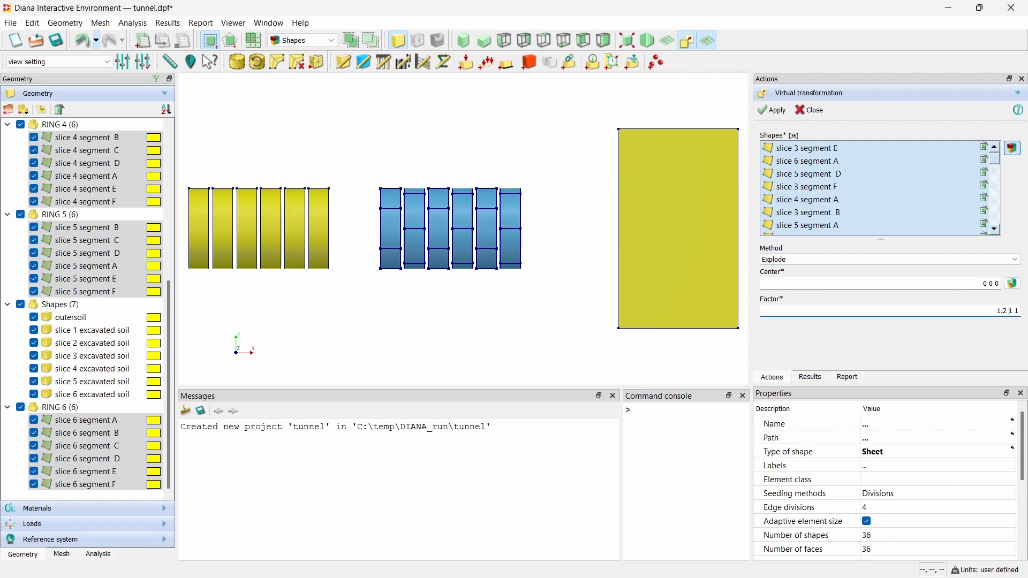
text(.2)
click(1017, 311)
text(.2)
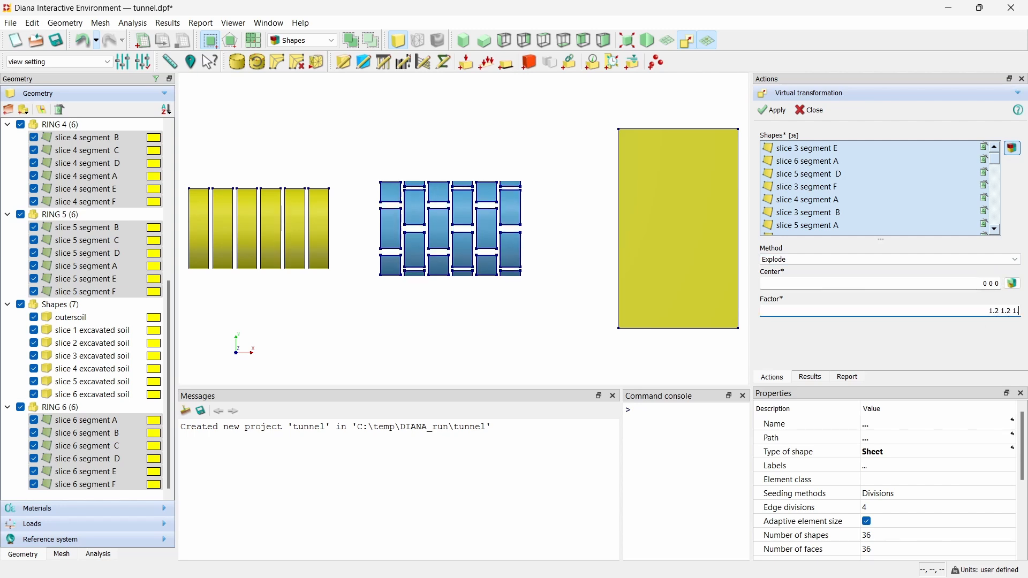
click(771, 110)
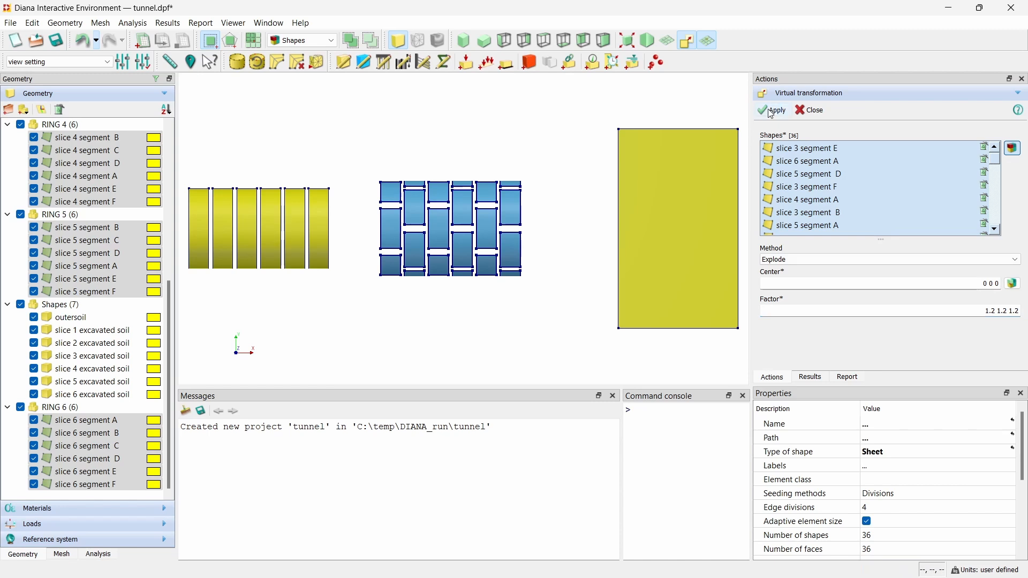
click(464, 41)
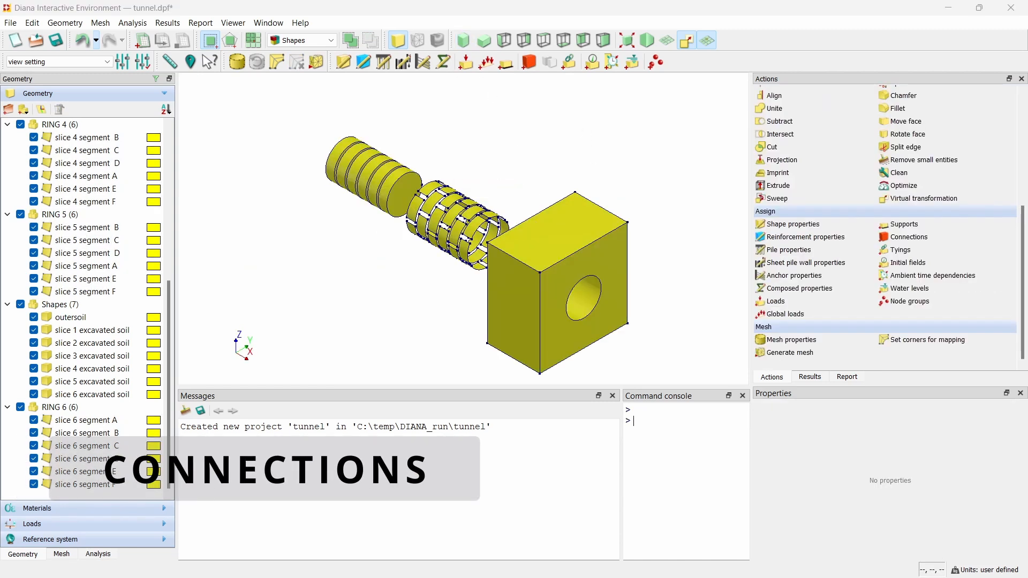
Step: Start a new connection named Unite and set its connection type to Unite
click(909, 237)
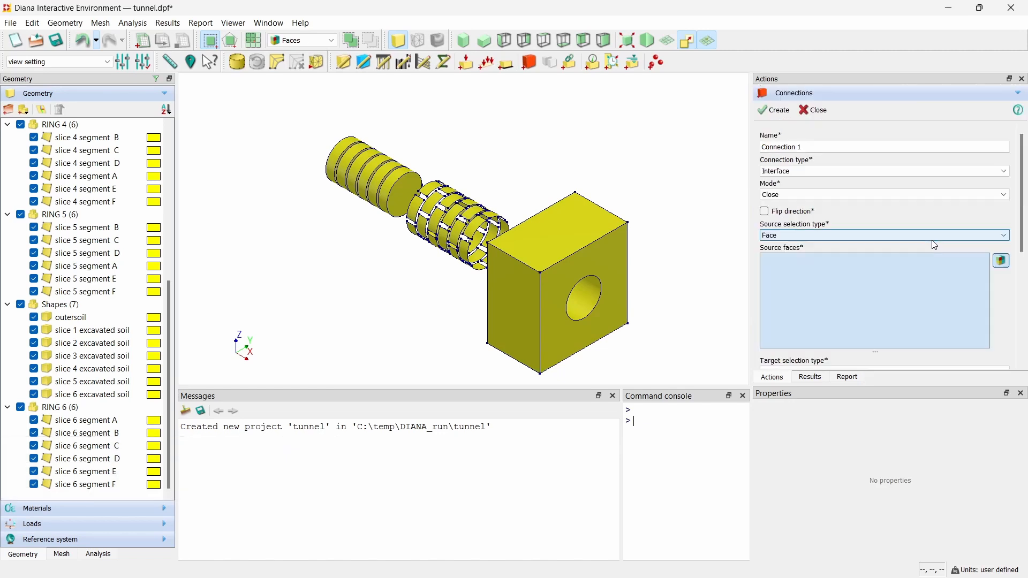
triple_click(823, 147)
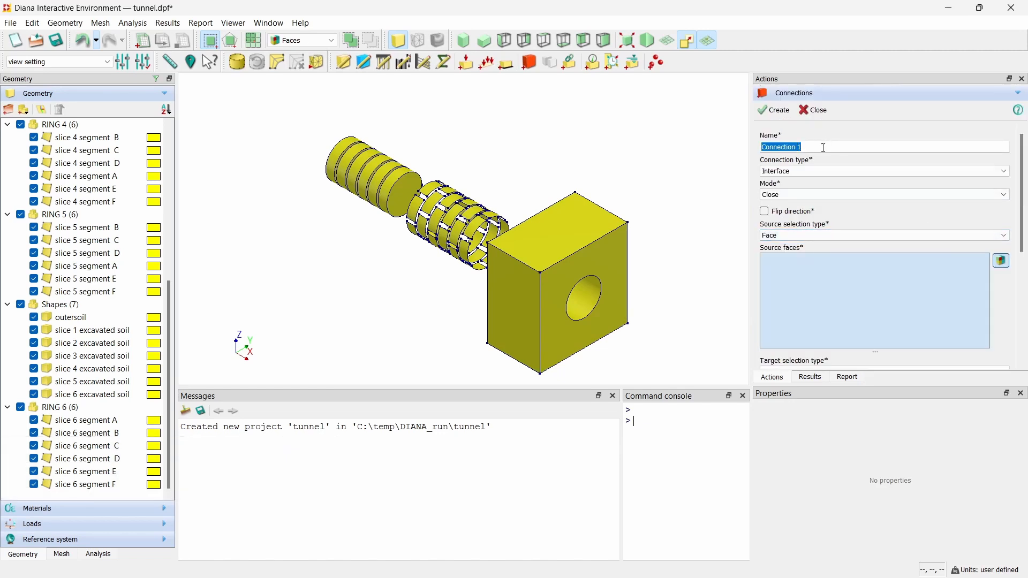
text(Unite)
click(818, 172)
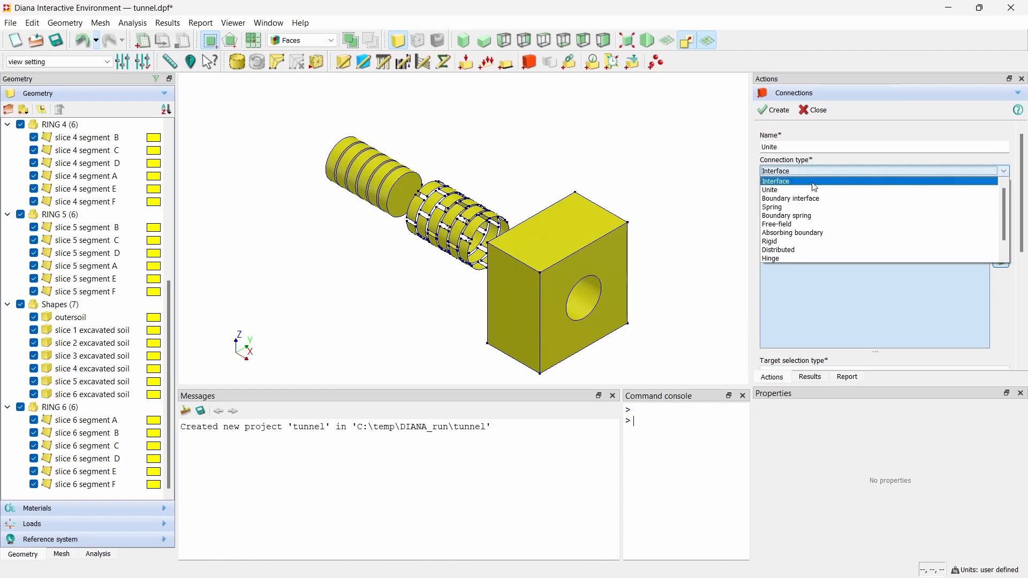
click(809, 190)
Step: Assign outersoil and all six excavated soil slices as source shapes, enable Auto, and create the Unite connection
click(576, 236)
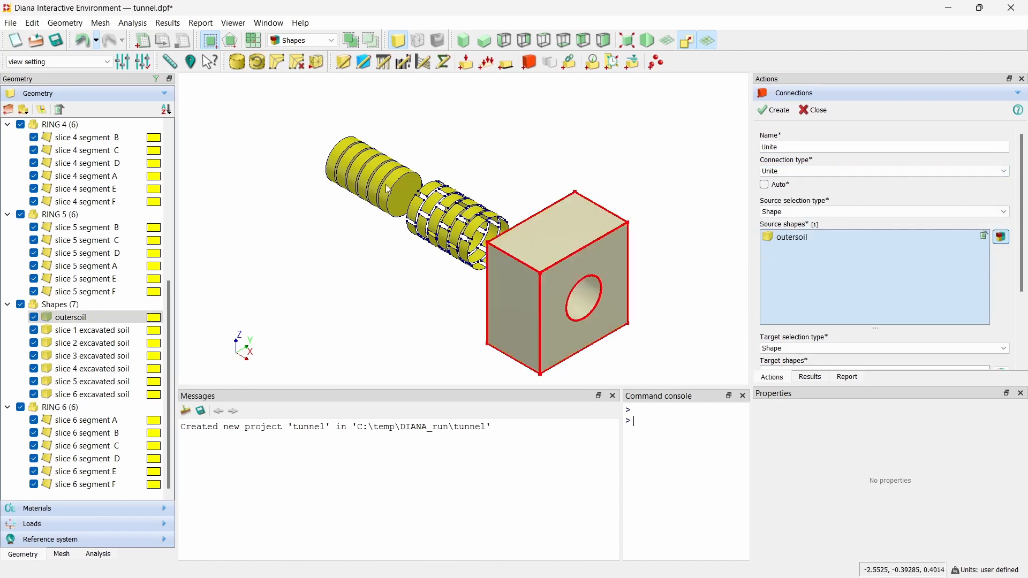
click(81, 330)
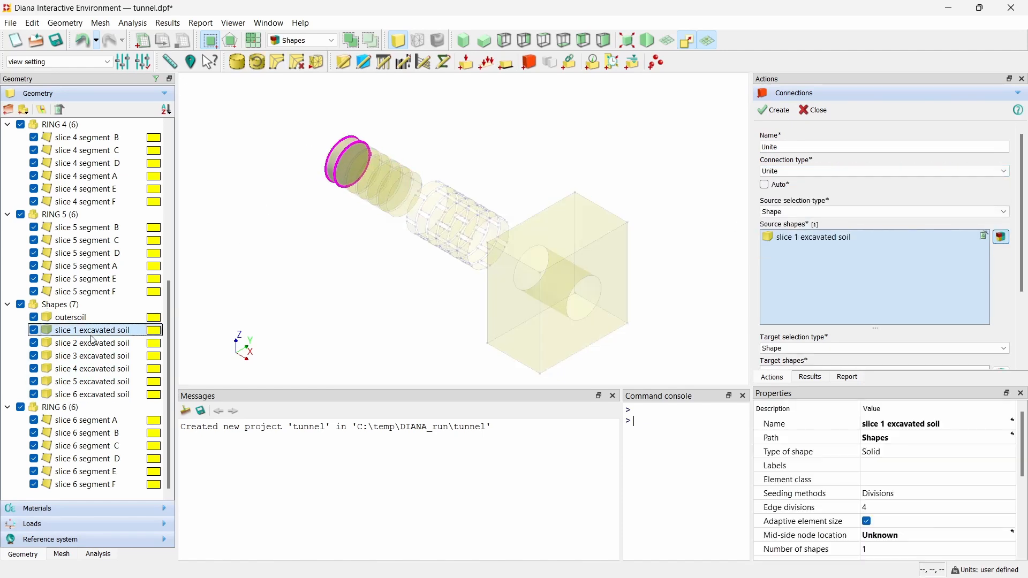
shift+click(94, 394)
ctrl+click(81, 317)
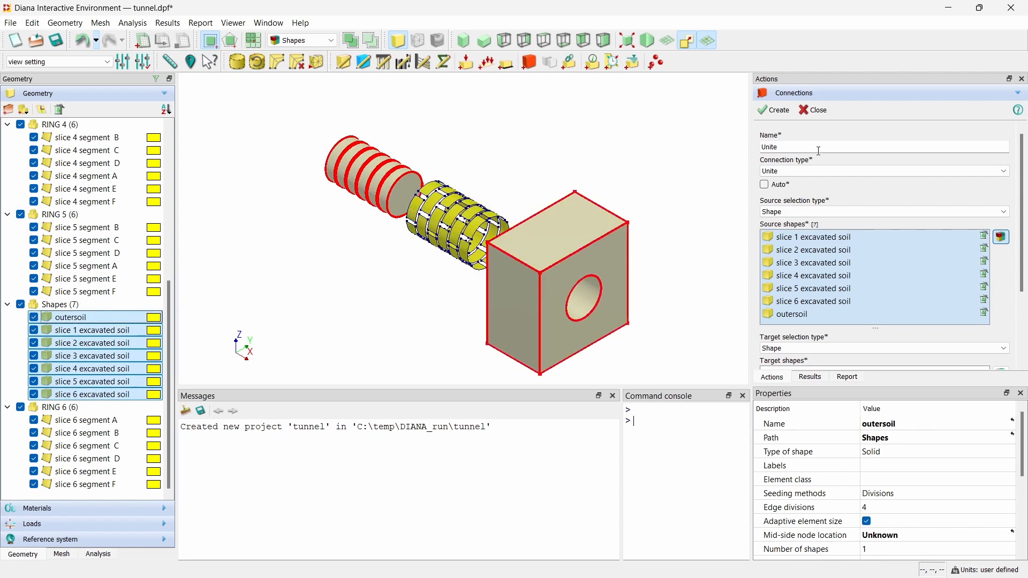
click(763, 185)
click(774, 110)
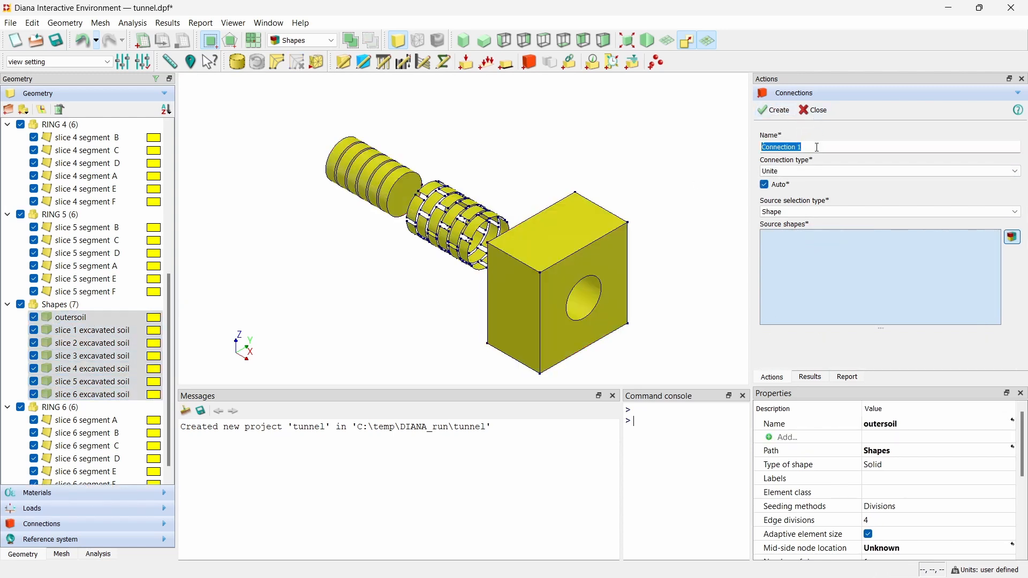
Step: Name the next connection Soil to segment interface, set its type to Interface, and pick outersoil's cylindrical tunnel face as the source
text(Soil to segment interface)
click(807, 174)
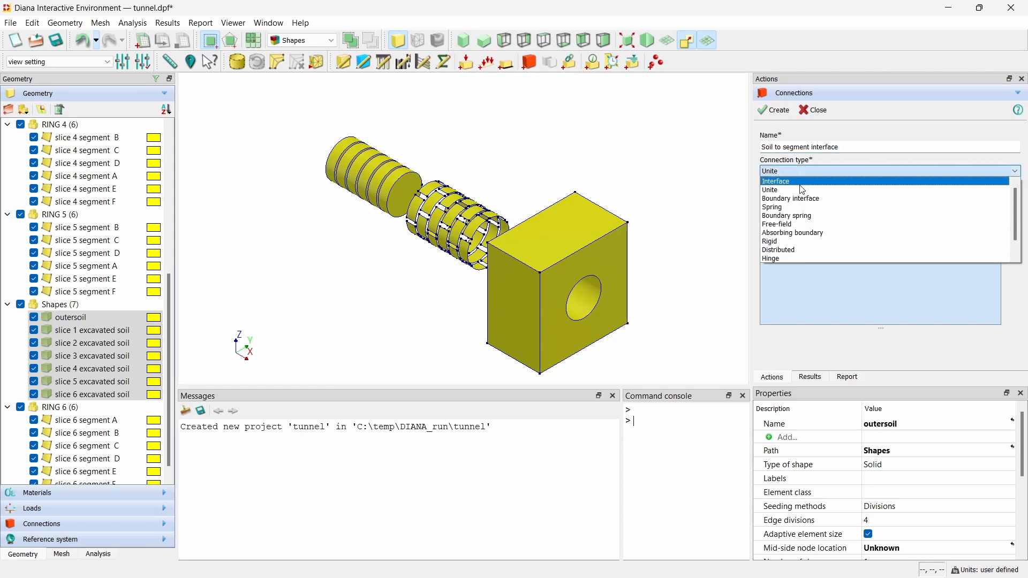
click(803, 182)
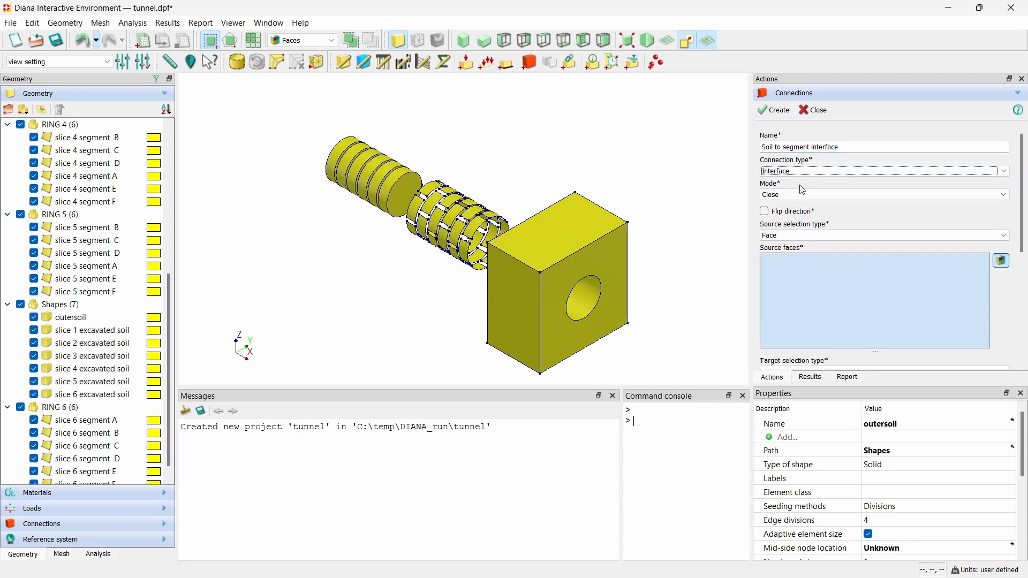
click(580, 293)
Step: Select the faces of all 36 lining segments as target faces and set the element class to Structural Plane Interfaces
click(530, 43)
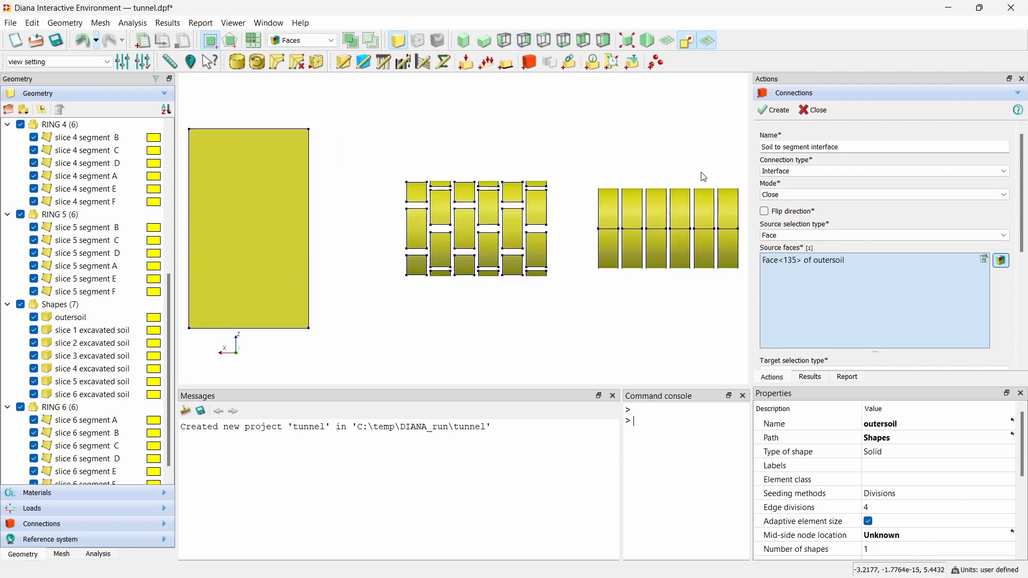
scroll(918, 294, down, 5)
drag(381, 154, 571, 306)
click(933, 287)
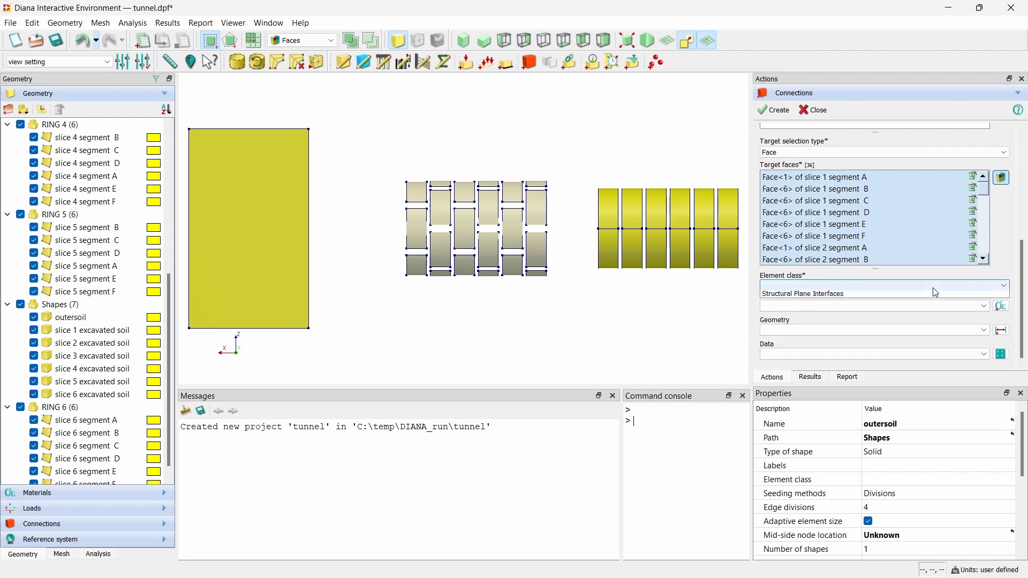
click(932, 294)
Step: Add a linear elastic interface material named Soil to segment interface with normal stiffness modulus-z and shear stiffness modulus-x of 1e12 N/m³
click(1002, 306)
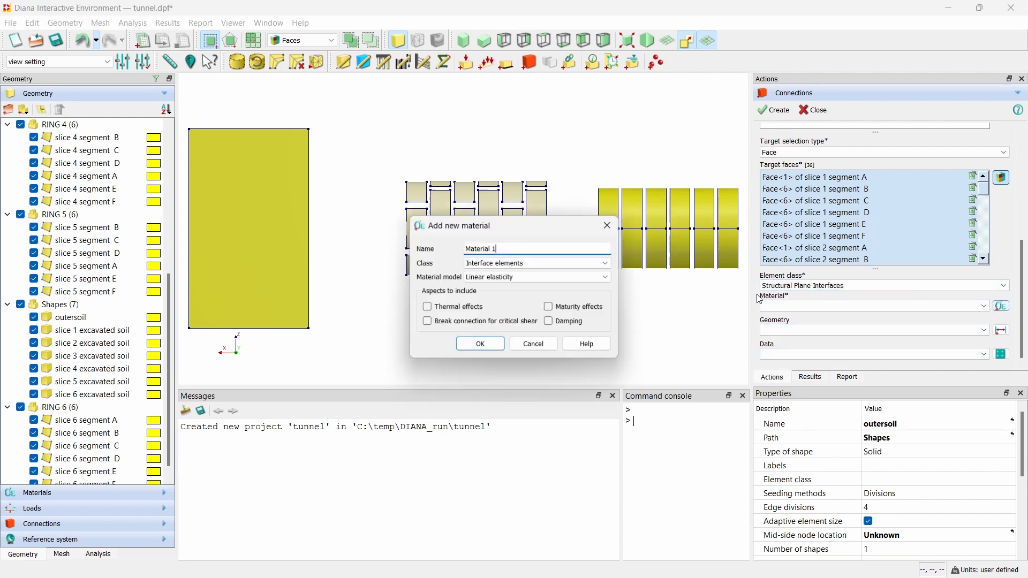
triple_click(546, 249)
text(Soil to segment interface)
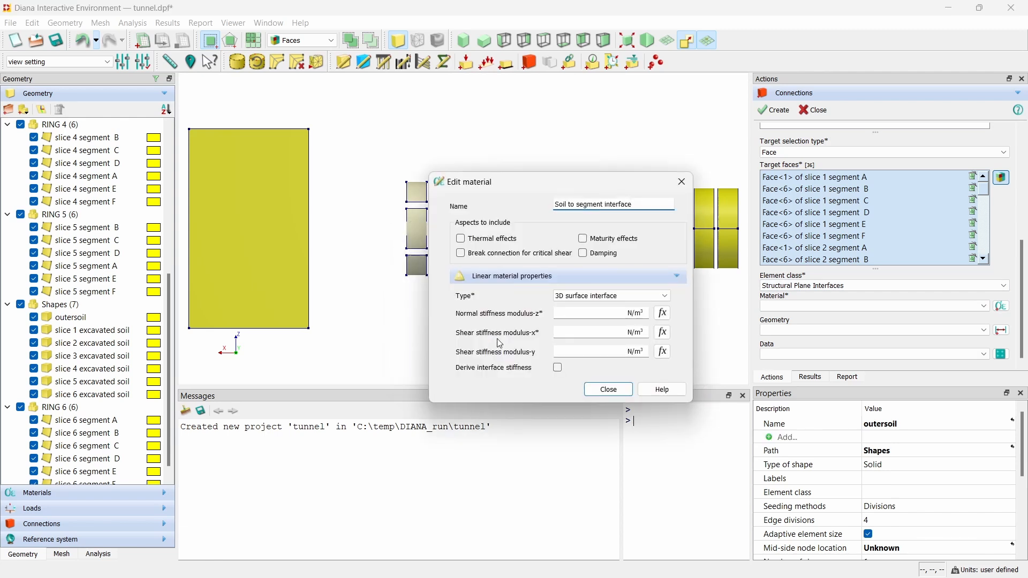
click(584, 318)
key(Tab)
text(1e)
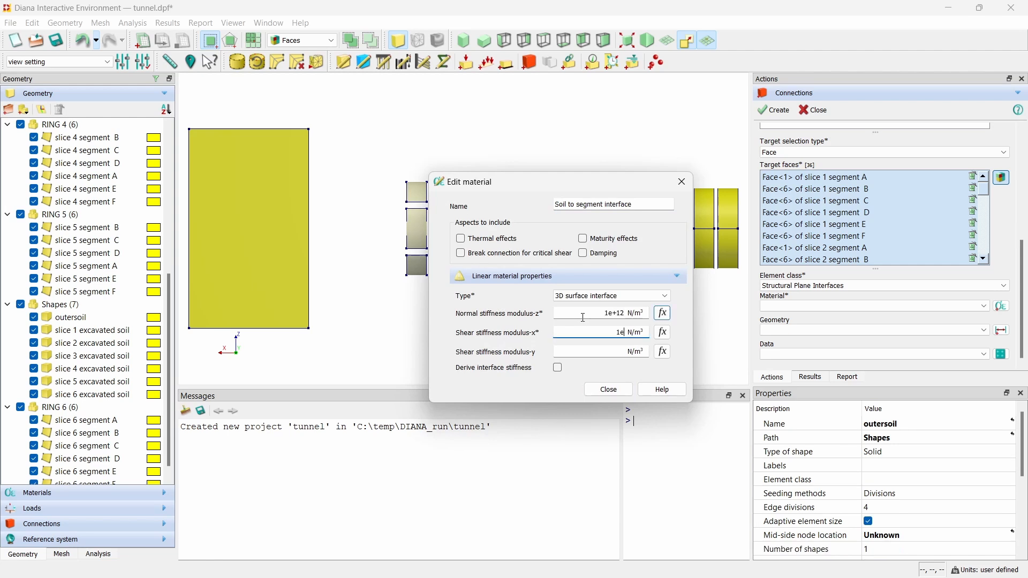
text(12)
key(Tab)
click(609, 389)
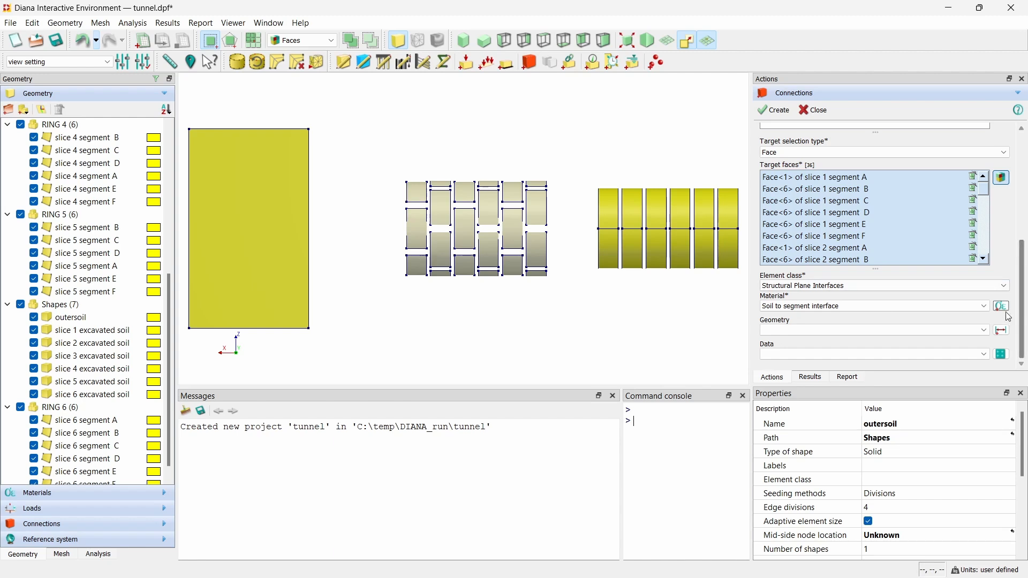
Step: Add a new sheet element geometry named soil to segment interface for the connection
click(1001, 330)
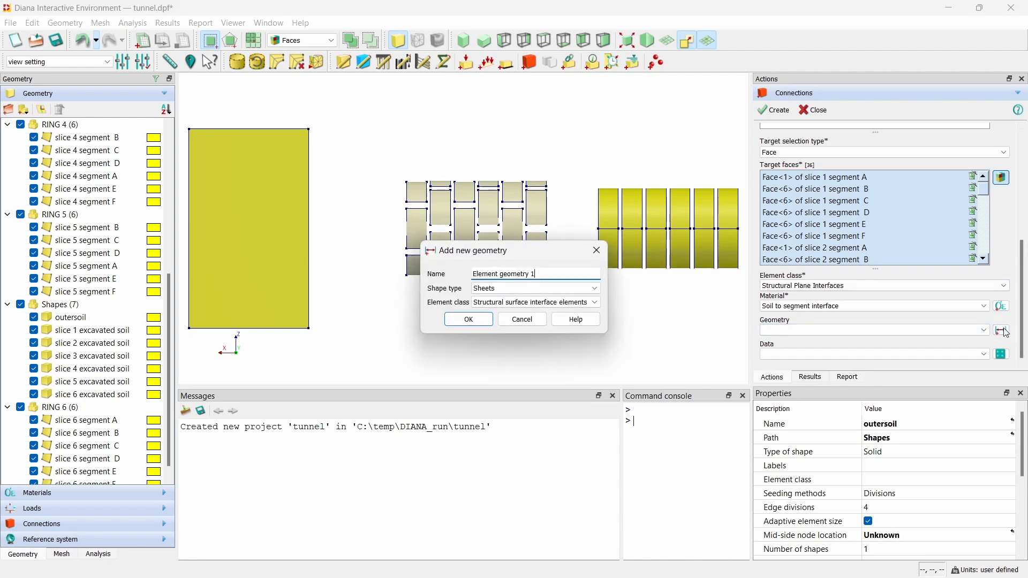
triple_click(581, 276)
text(soil to seg)
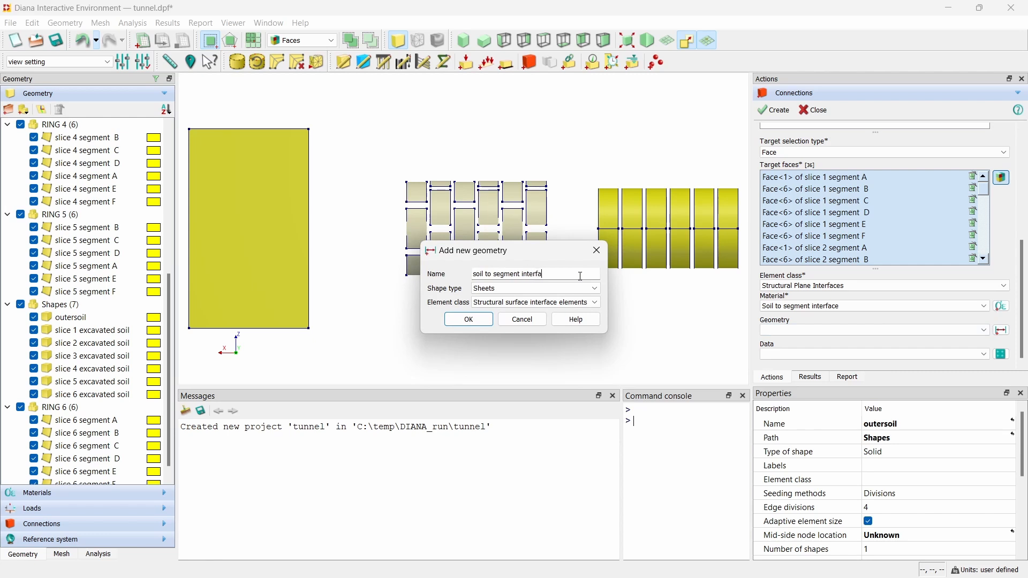
click(475, 320)
Step: Give the element geometry an underlying cylindrical shape with origin 0 0 0 m, and create the soil to segment interface connection
click(460, 262)
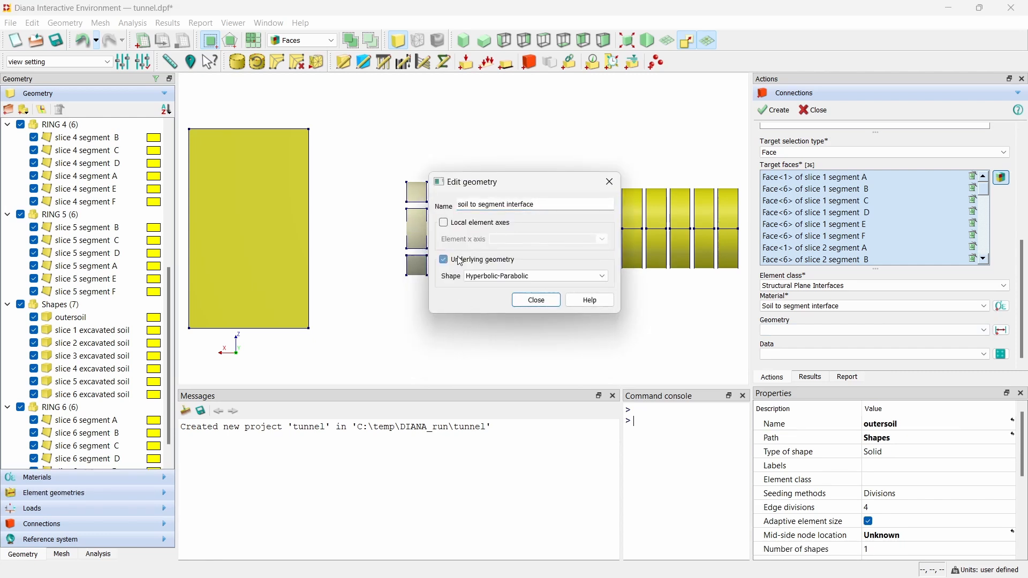
click(488, 276)
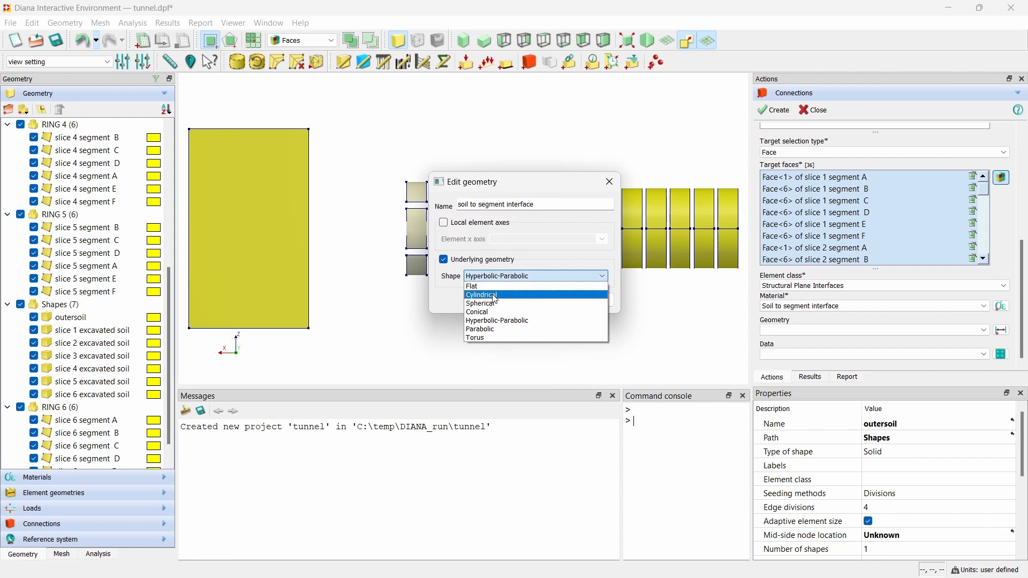
click(495, 296)
click(516, 293)
text(0 0 )
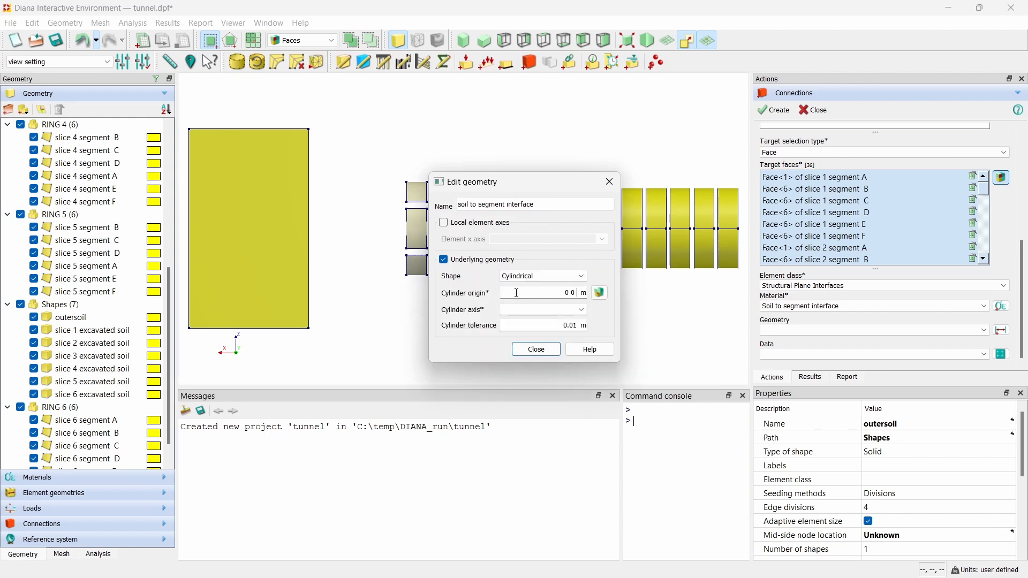
text(0)
key(Tab)
click(535, 349)
click(772, 112)
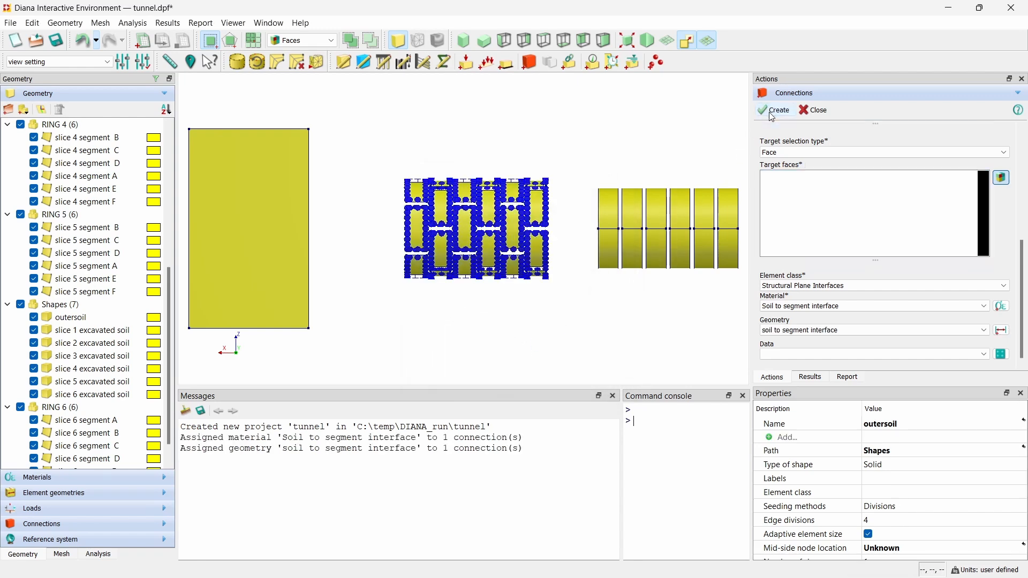
Step: Return to an isometric view and hide the Soil to segment interface connection in the model display
click(463, 43)
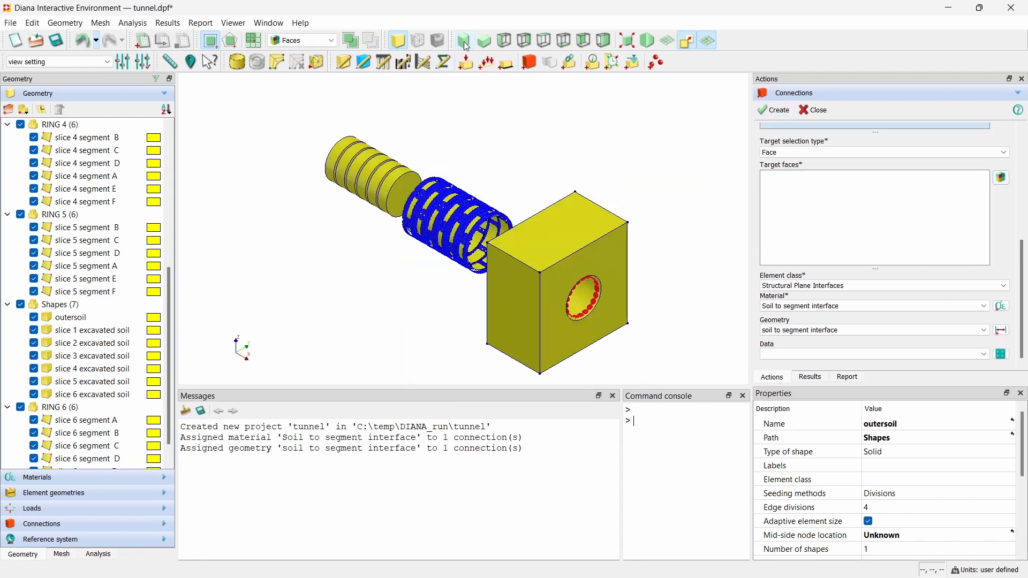
click(52, 526)
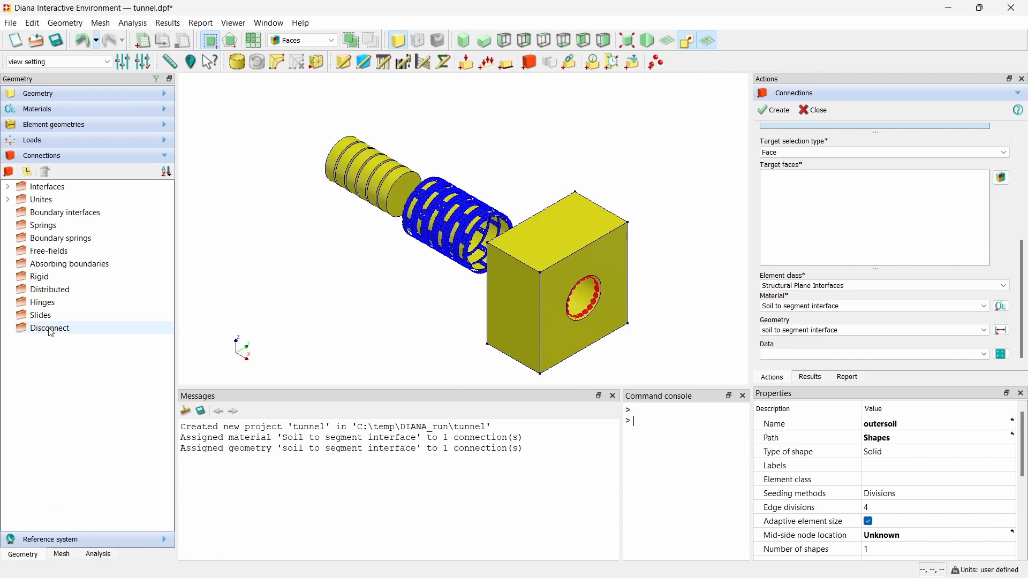
double_click(53, 185)
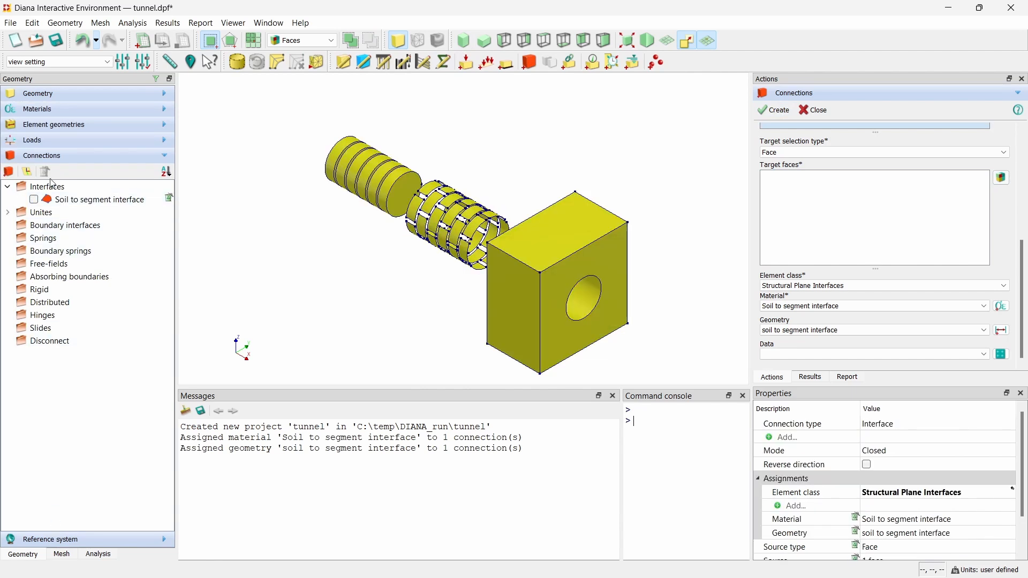
click(79, 156)
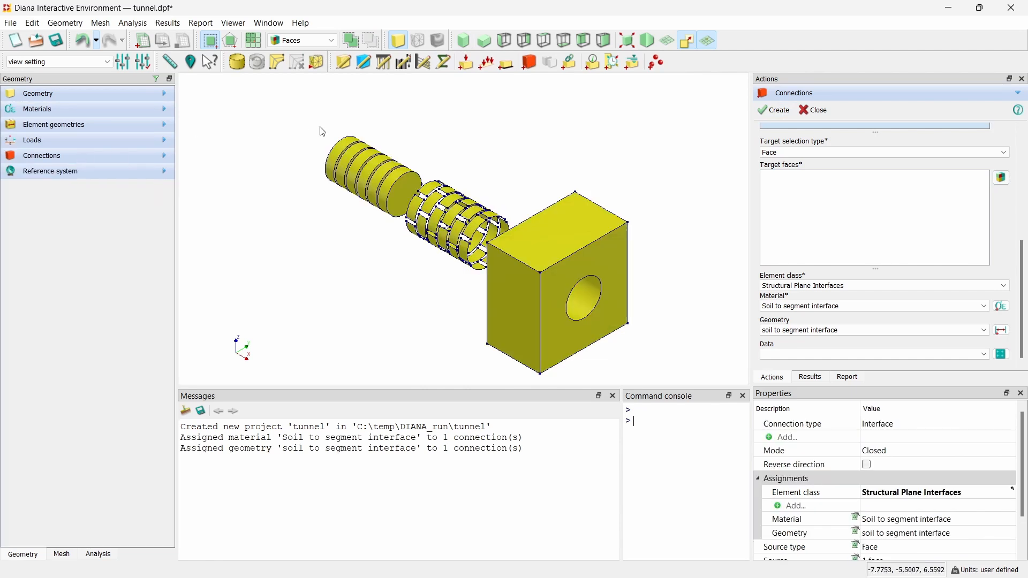
Step: Select all lining segments in a side view, show only them, and fit them in the view
click(519, 36)
drag(384, 145, 554, 320)
right_click(531, 207)
click(547, 214)
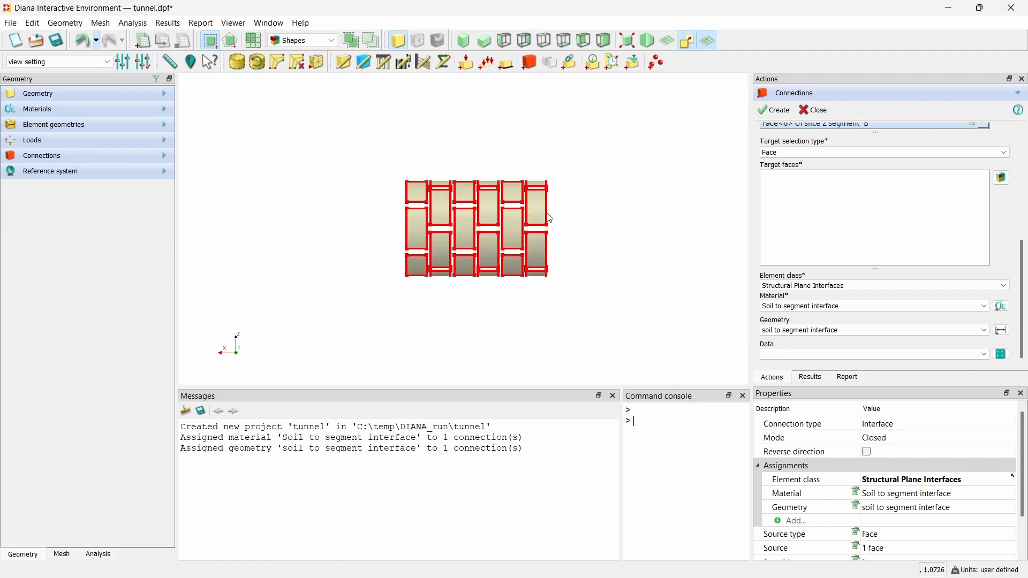
scroll(815, 221, up, 6)
triple_click(815, 148)
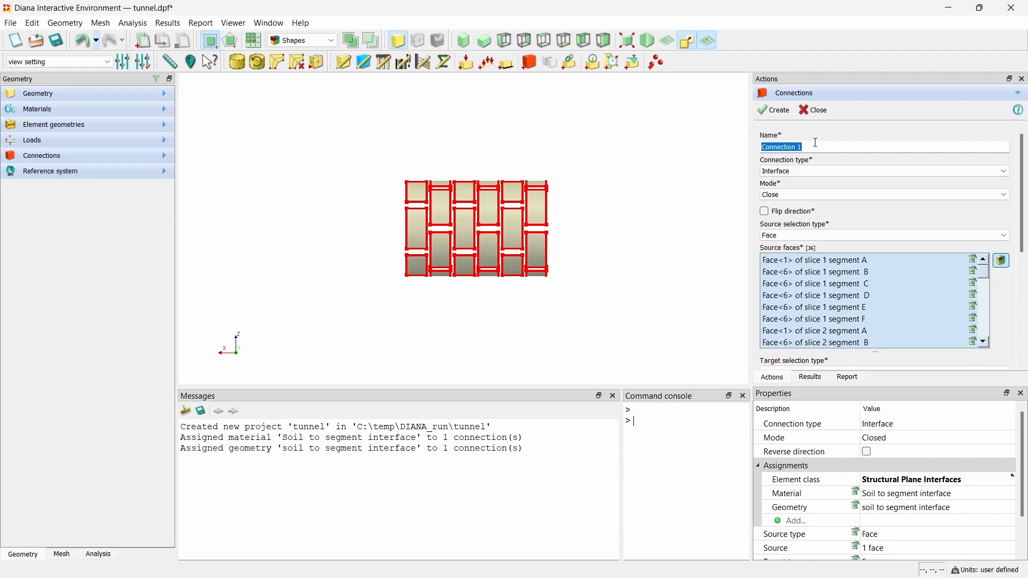
click(625, 41)
scroll(428, 178, down, 1)
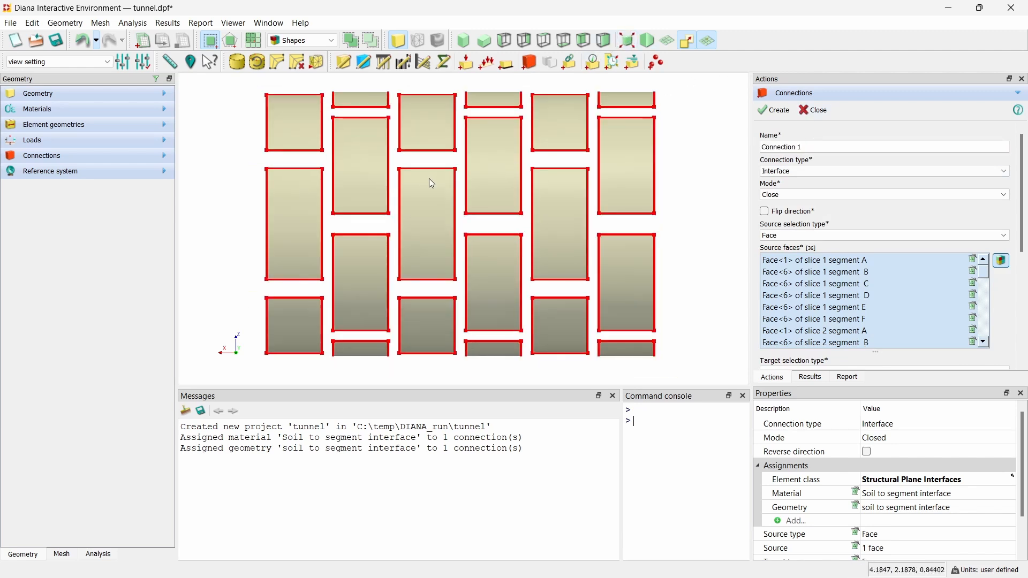
scroll(432, 184, down, 1)
Step: Name the new interface connection interface between segments axial and set its source selection type to Edge
triple_click(834, 143)
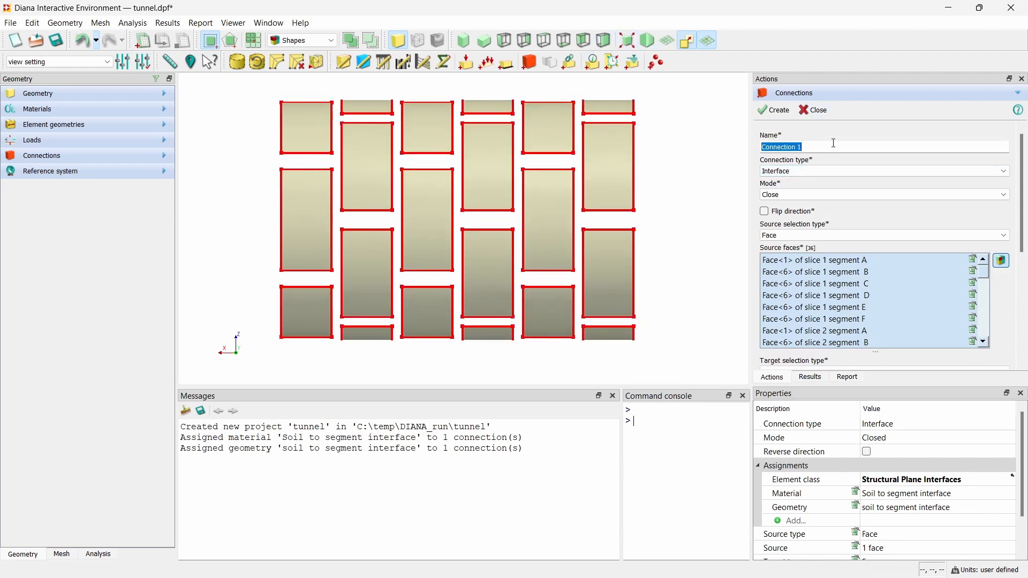
text(interface betwee)
click(830, 236)
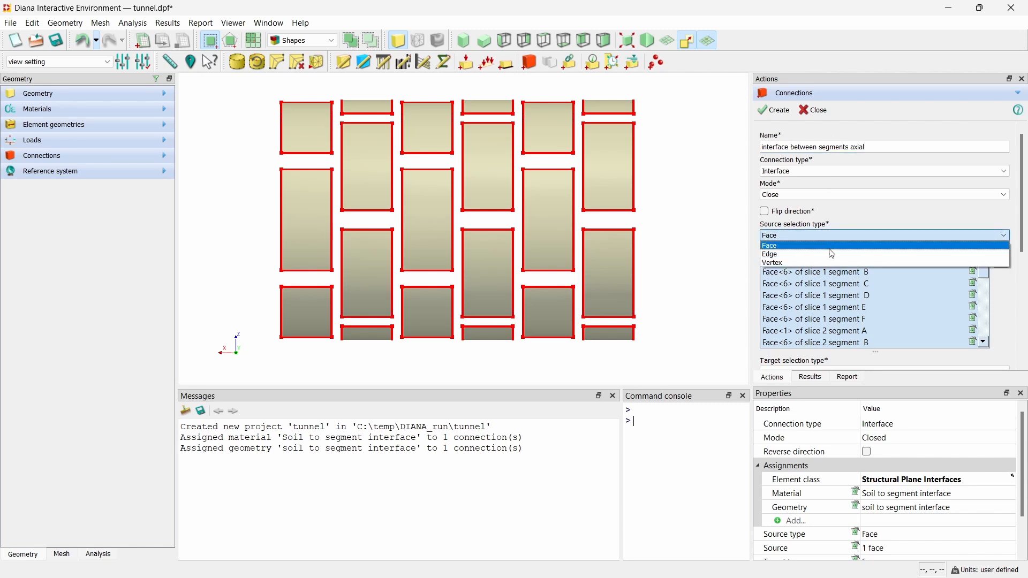
click(833, 255)
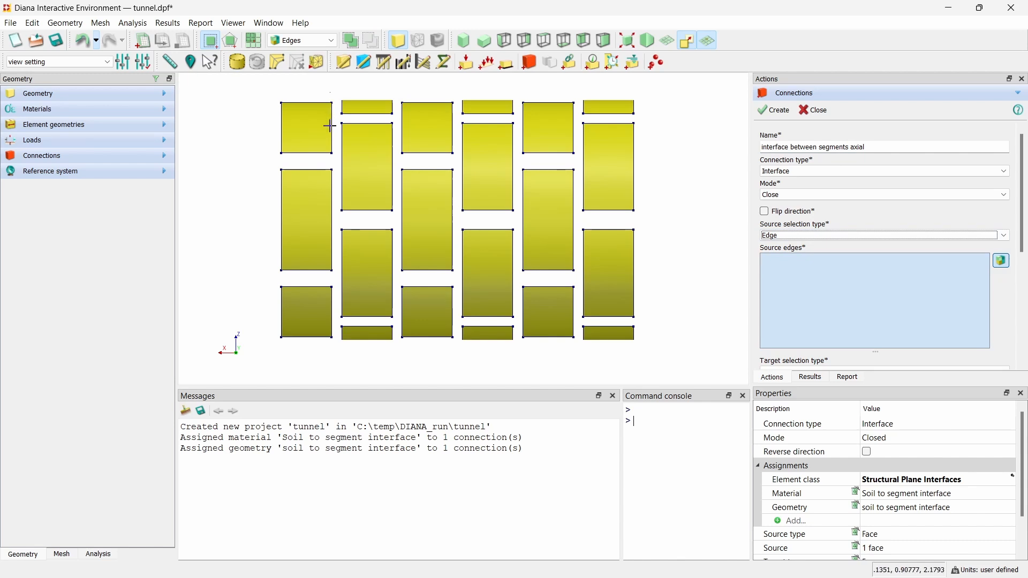
Step: Select the circumferential segment edges on the low-X side of rings 6, 5, 4, 3 and 2 as source edges
drag(329, 92, 333, 362)
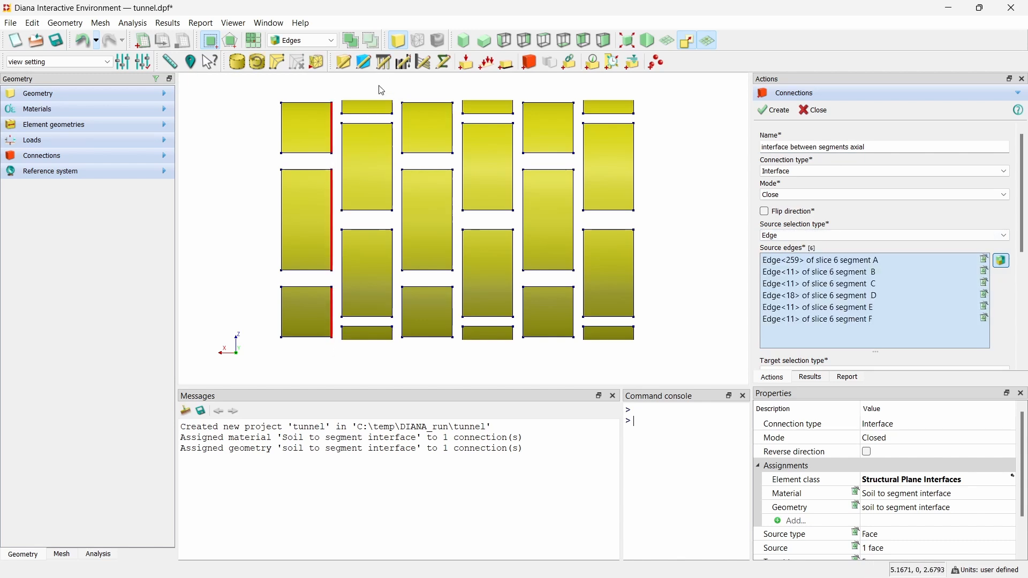
drag(381, 91, 402, 382)
drag(442, 86, 463, 365)
drag(501, 86, 522, 370)
drag(558, 85, 582, 394)
scroll(996, 224, down, 5)
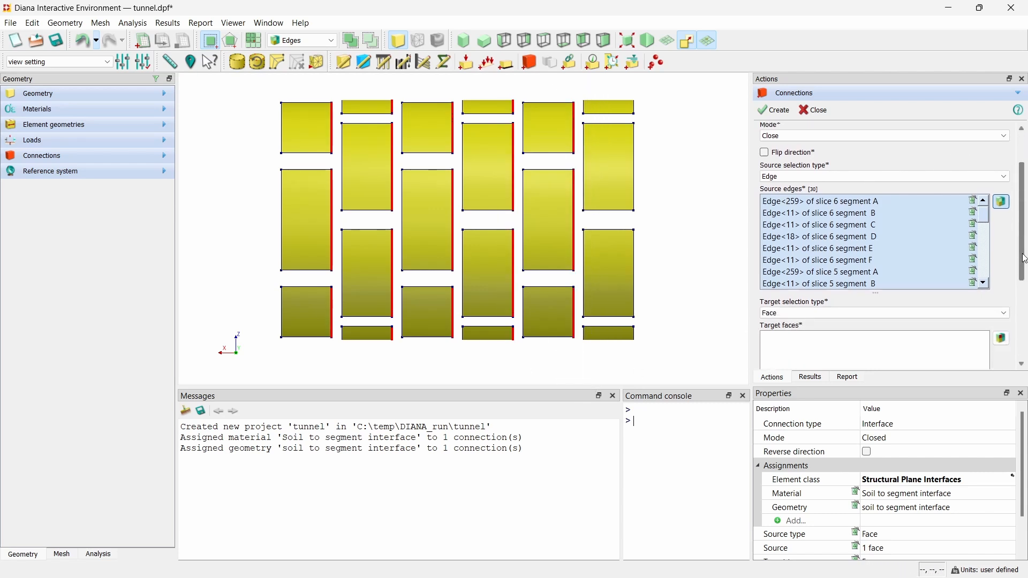
Step: Set the target selection type to Edge and select the circumferential edges on the high-X side of rings 5, 4, 3, 2 and 1 as targets
click(882, 209)
click(863, 222)
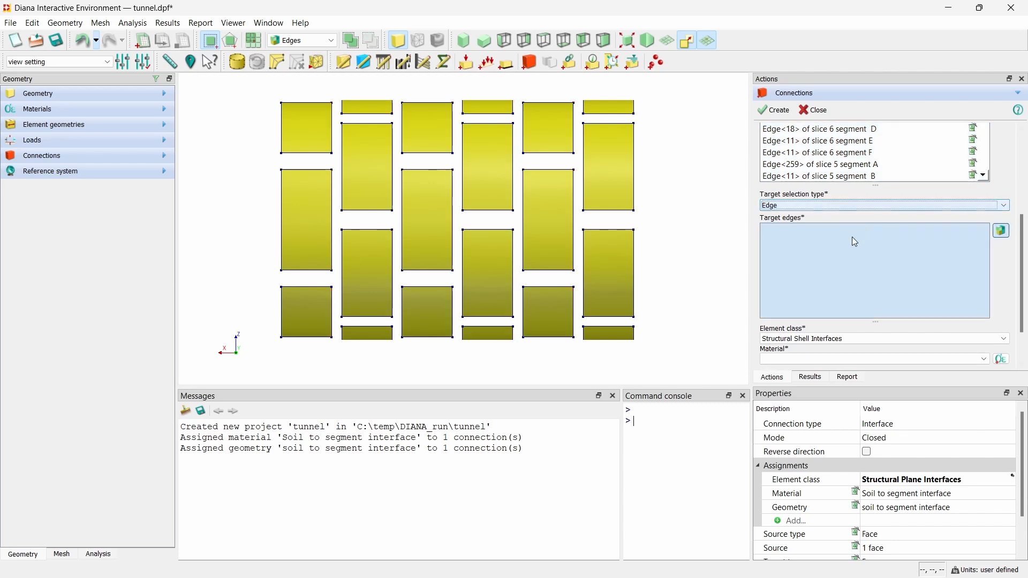
drag(340, 85, 360, 364)
drag(401, 84, 421, 357)
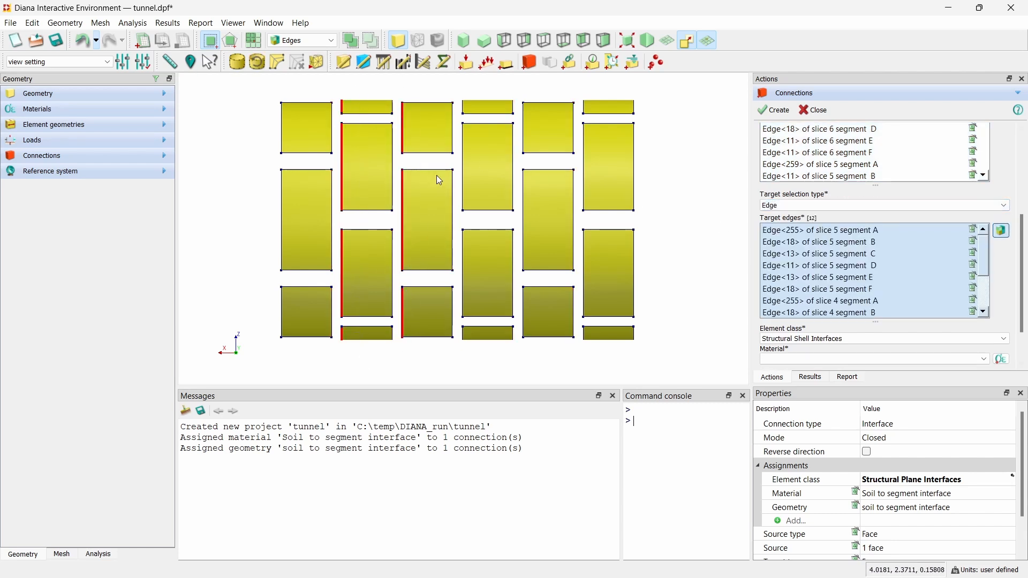
drag(455, 90, 472, 391)
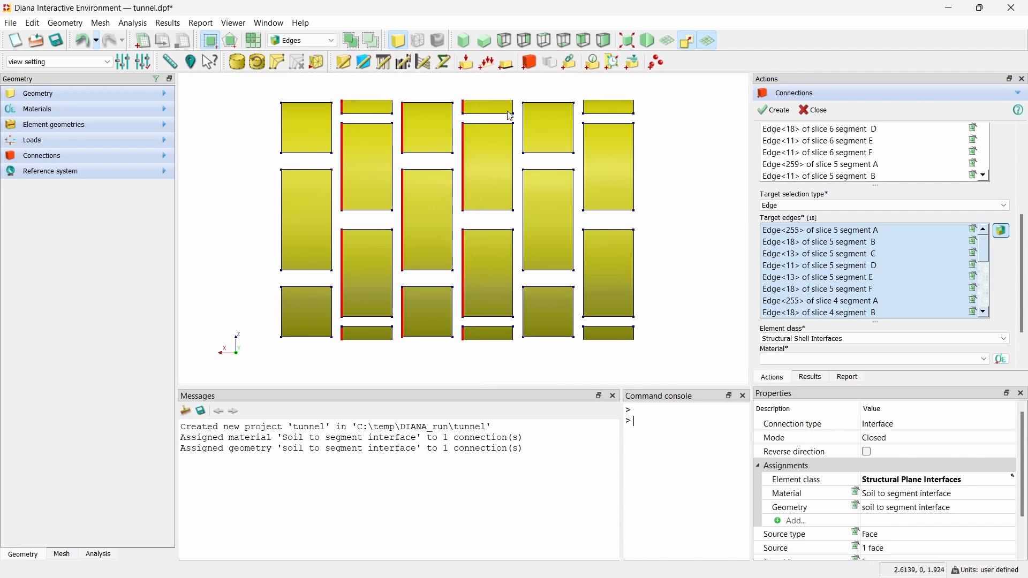
drag(519, 92, 541, 368)
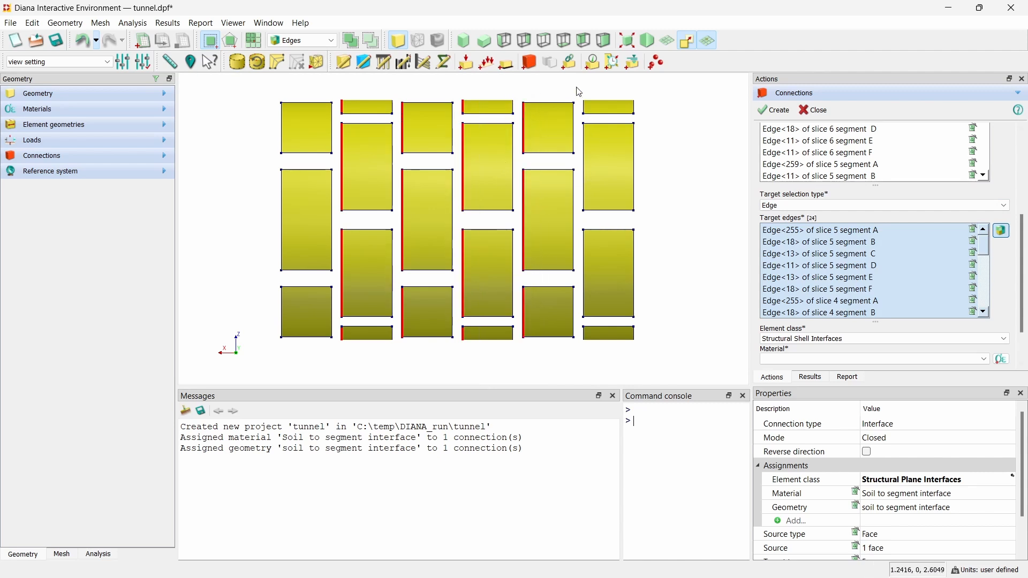
drag(577, 87, 596, 359)
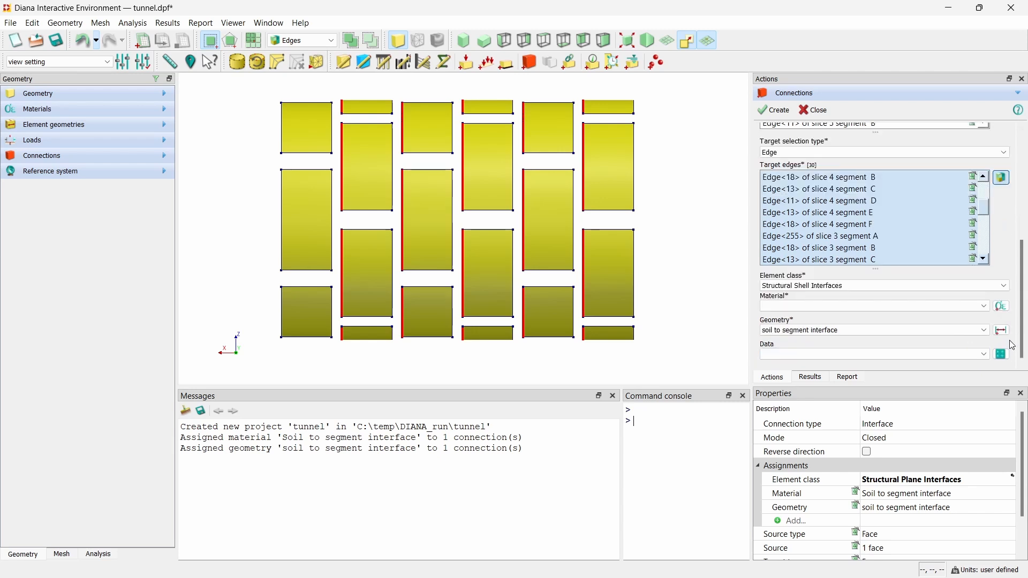
Step: Add a new interface elements material named line interface using the Janssen material model
click(1002, 306)
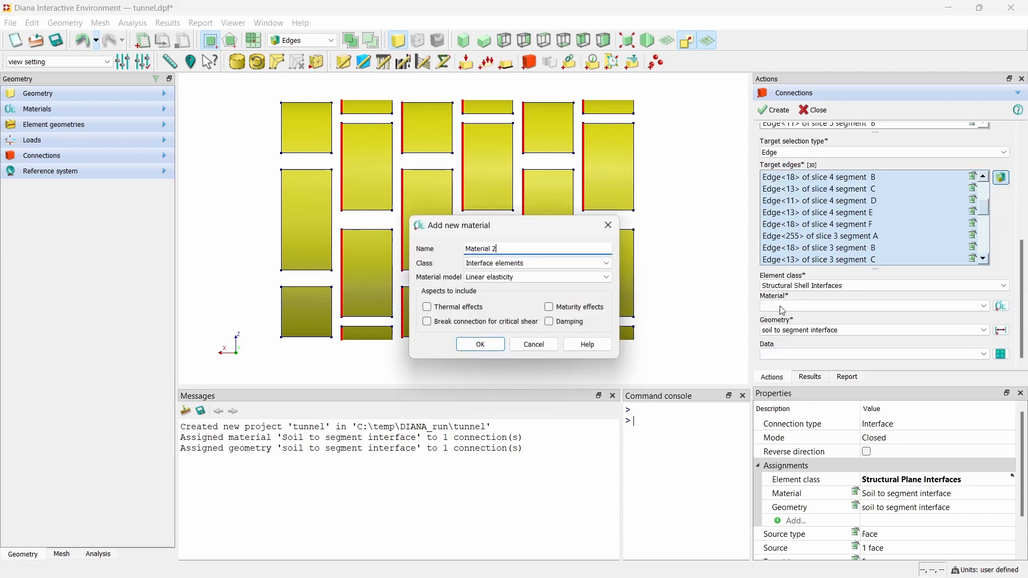
triple_click(522, 245)
key(BackSpace)
click(523, 279)
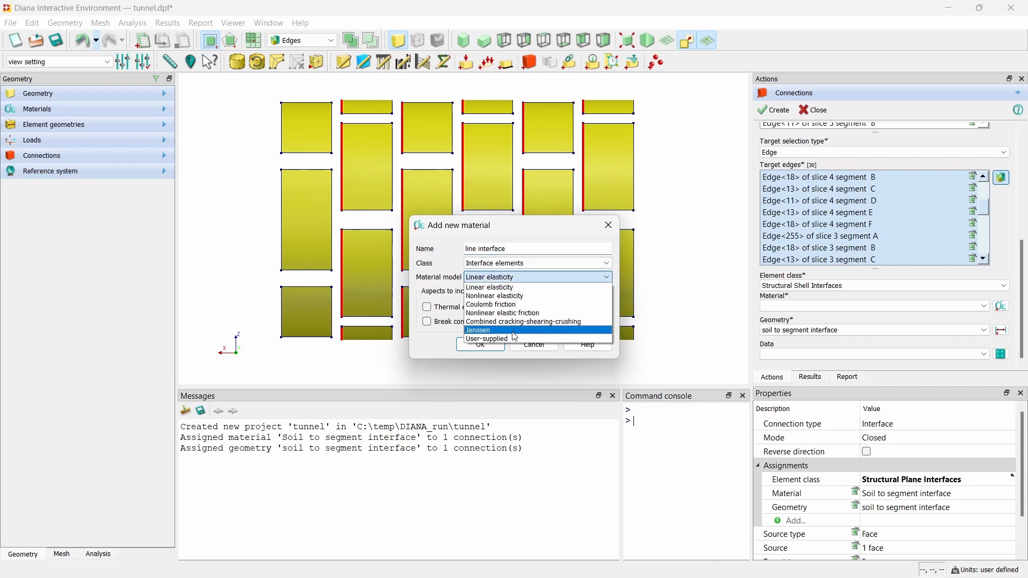
click(495, 338)
click(480, 345)
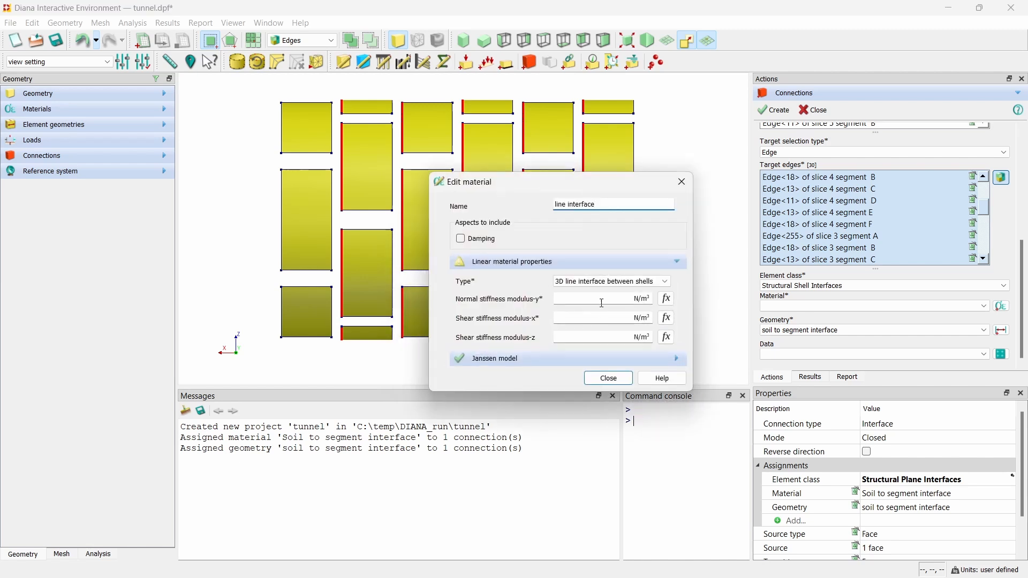
Step: Set the line interface material's normal stiffness modulus-y and shear stiffness moduli x and z to 1e12 N/m³ each
click(602, 303)
text(1e12)
key(Tab)
key(Tab)
text(1e12)
key(Tab)
key(Tab)
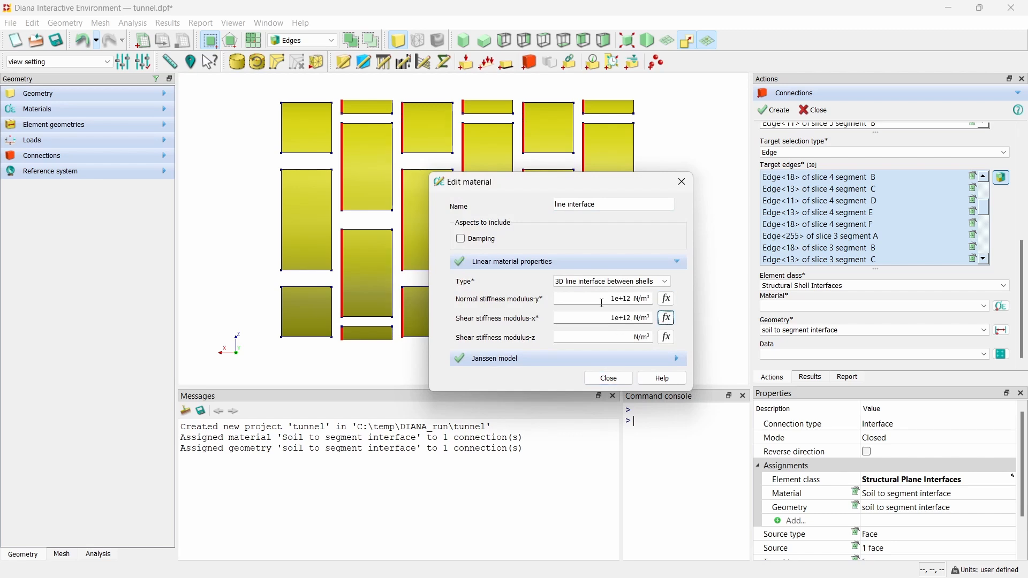
text(1e12)
click(601, 379)
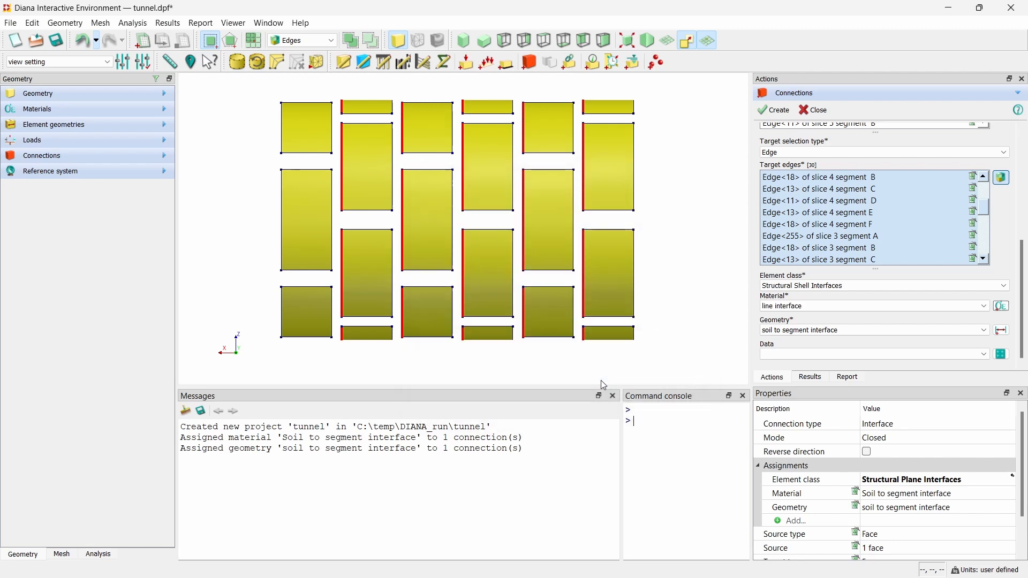
Step: Add a new element geometry named line interface with shape type Lines and class Shell line interface elements
click(1002, 331)
triple_click(496, 273)
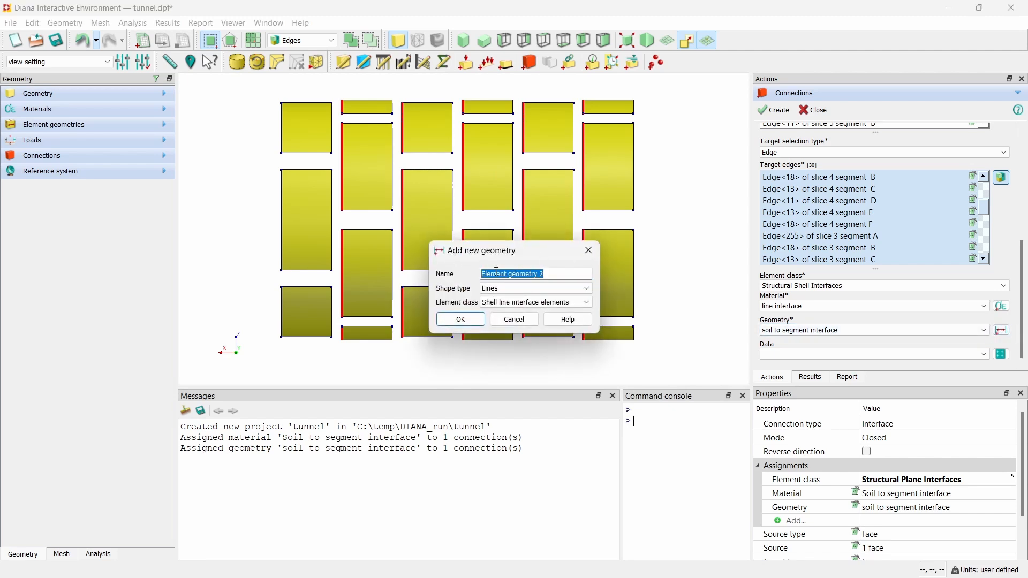
text(soil to )
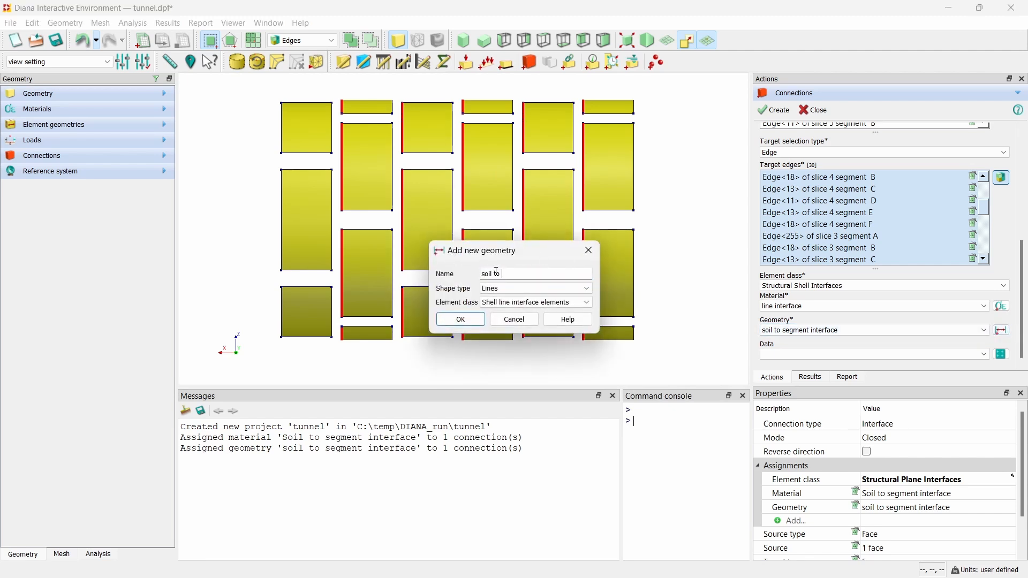
text(segm)
triple_click(496, 273)
text(liun)
key(BackSpace)
key(BackSpace)
key(BackSpace)
text(line interface)
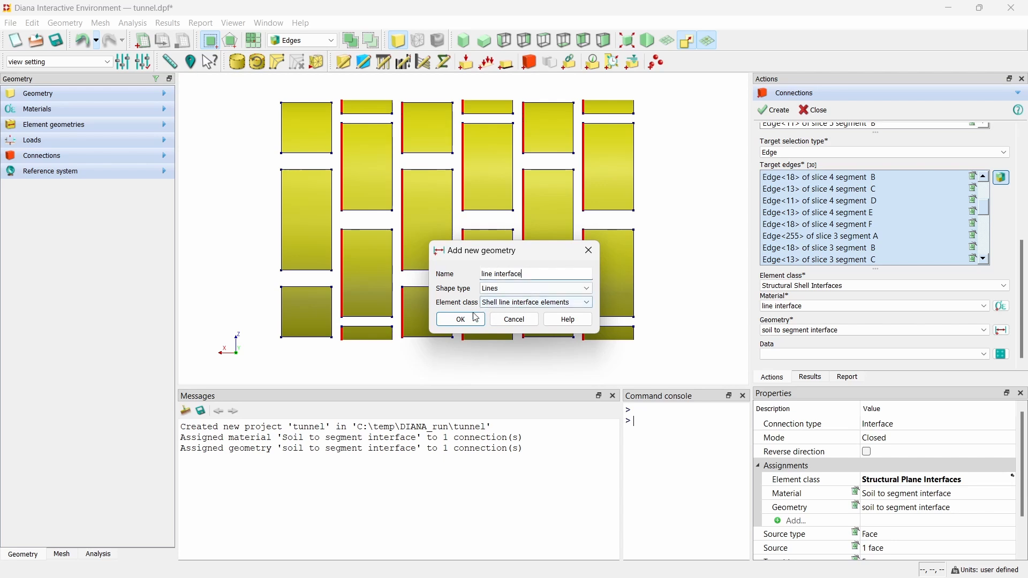
click(460, 320)
Step: Give the line interface geometry 0.2 m thickness and a Cylinder shape with origin 0 0 0 and axis X, then create the connection
click(693, 227)
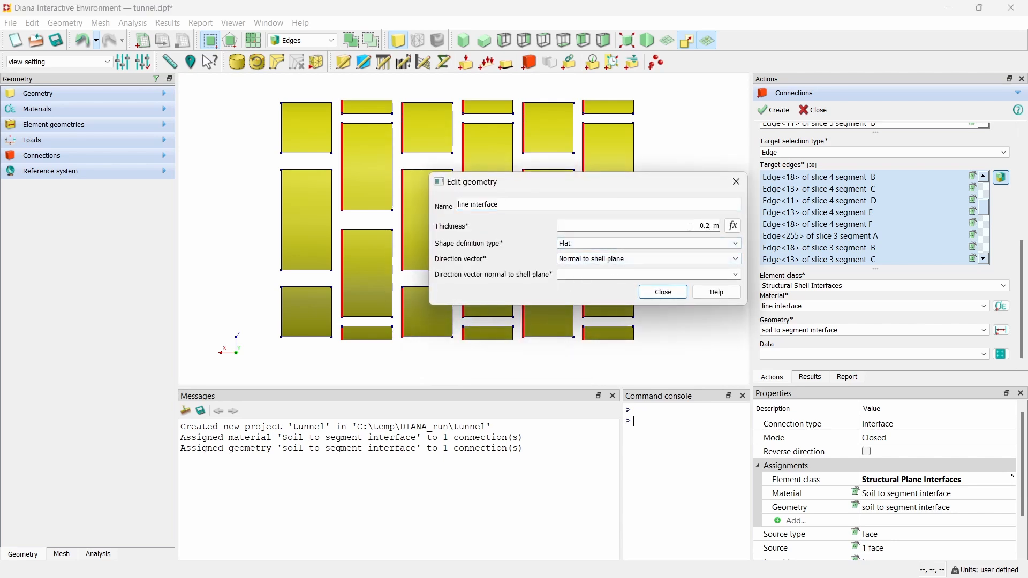
click(666, 243)
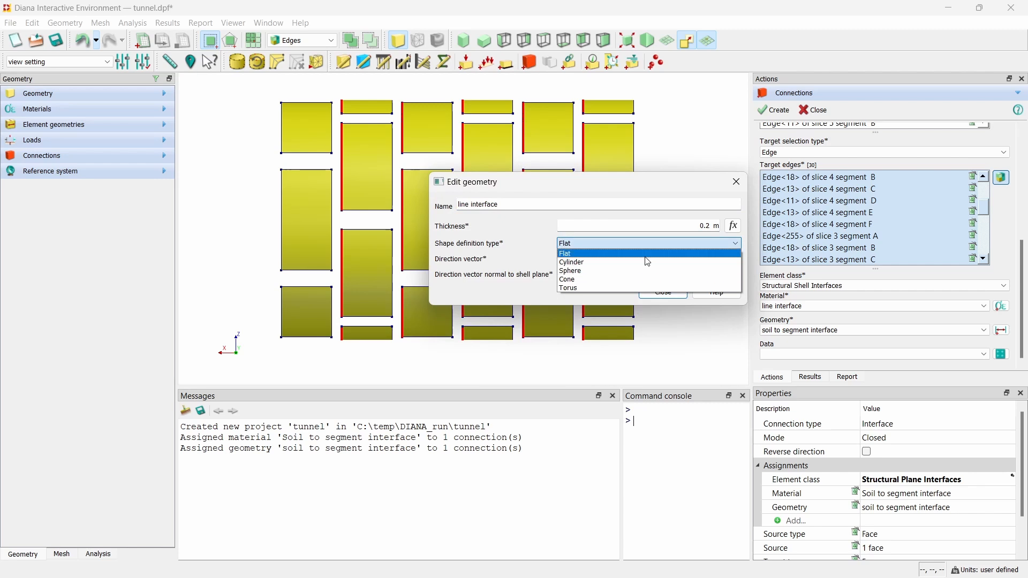
click(649, 262)
click(698, 248)
click(698, 247)
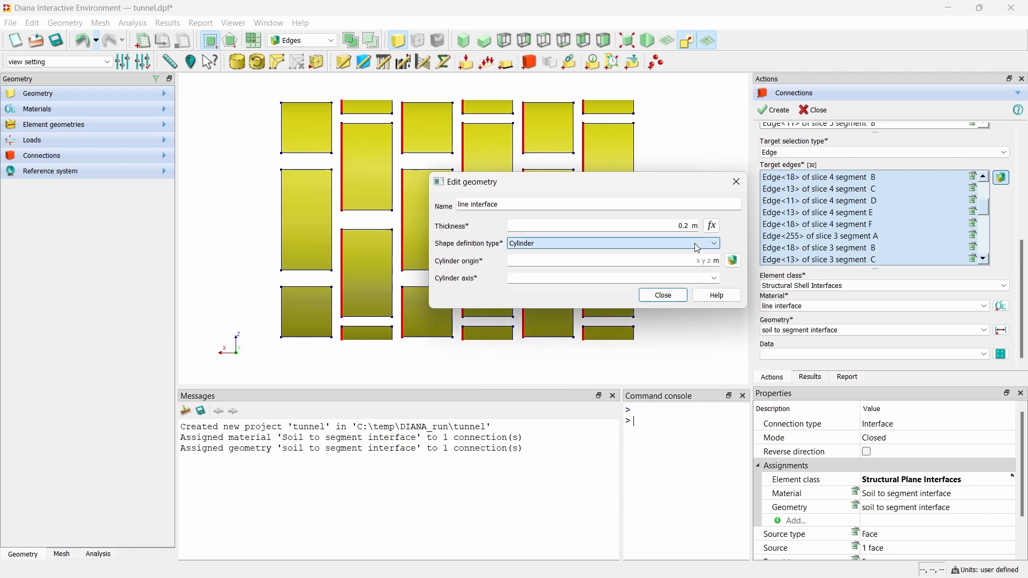
key(Tab)
text(0)
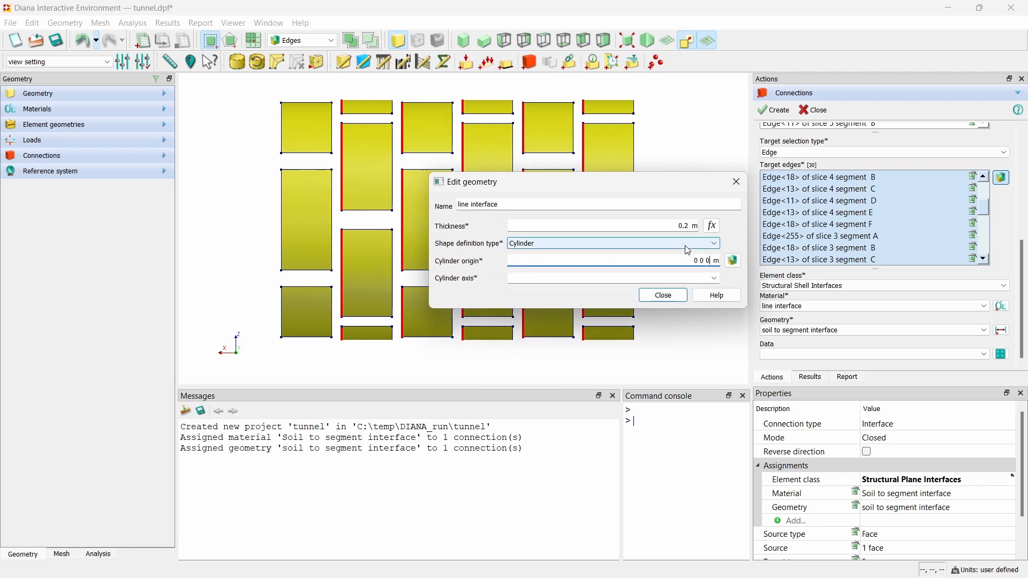
key(Tab)
click(715, 278)
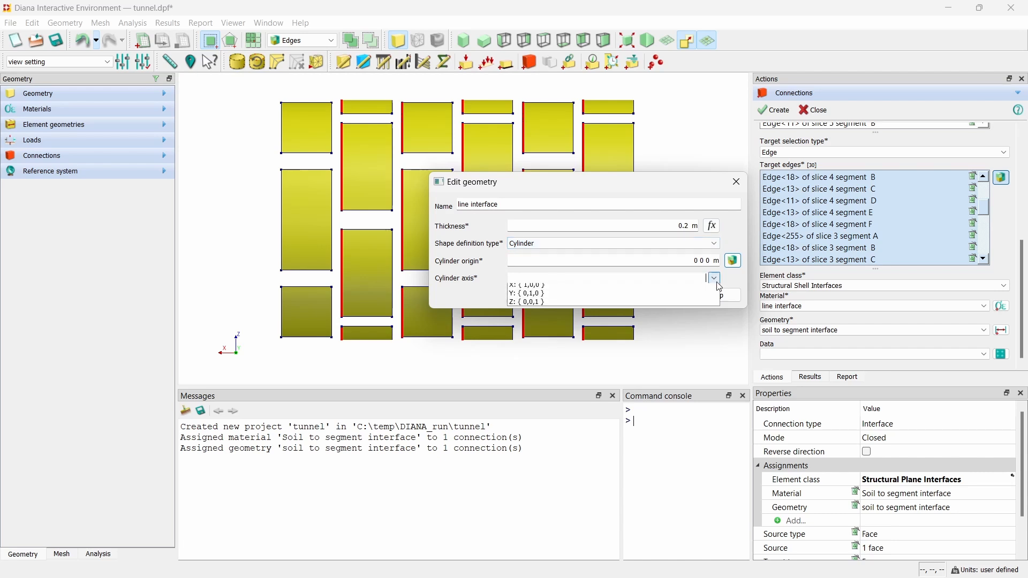
click(696, 287)
click(660, 298)
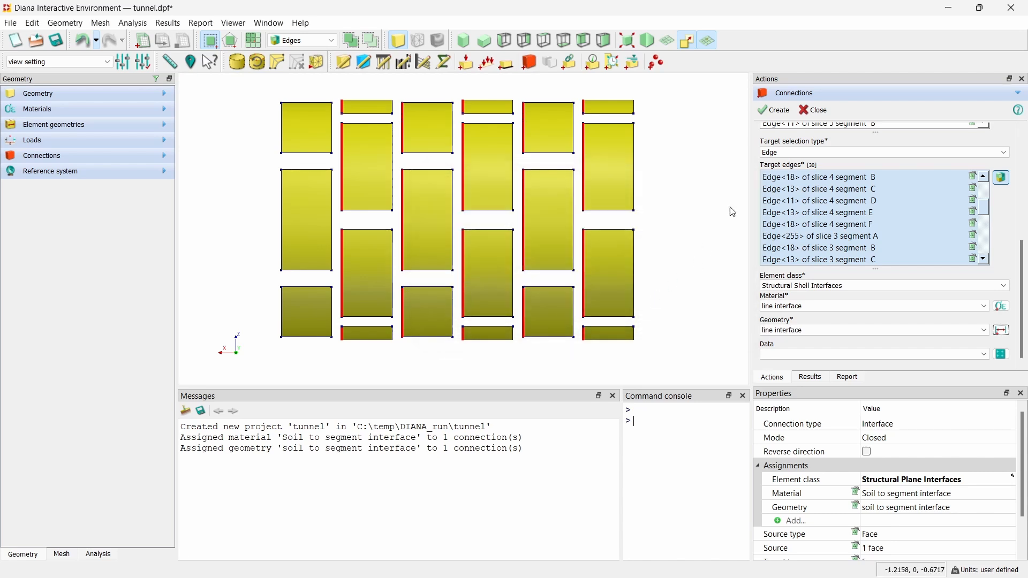
click(771, 110)
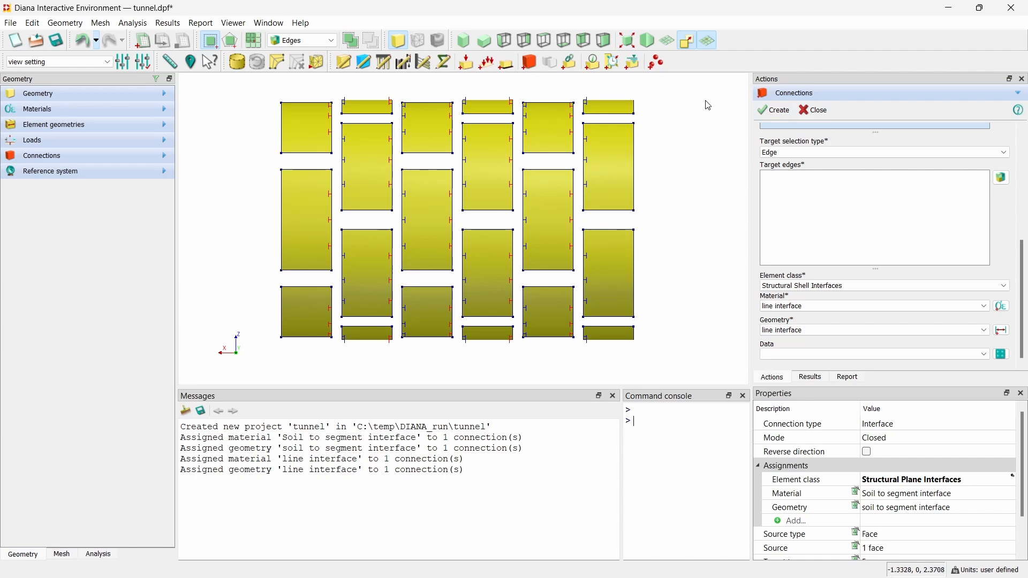
Step: Hide the axial segment interface in the model display and view the lining rings end-on along the X axis
click(604, 43)
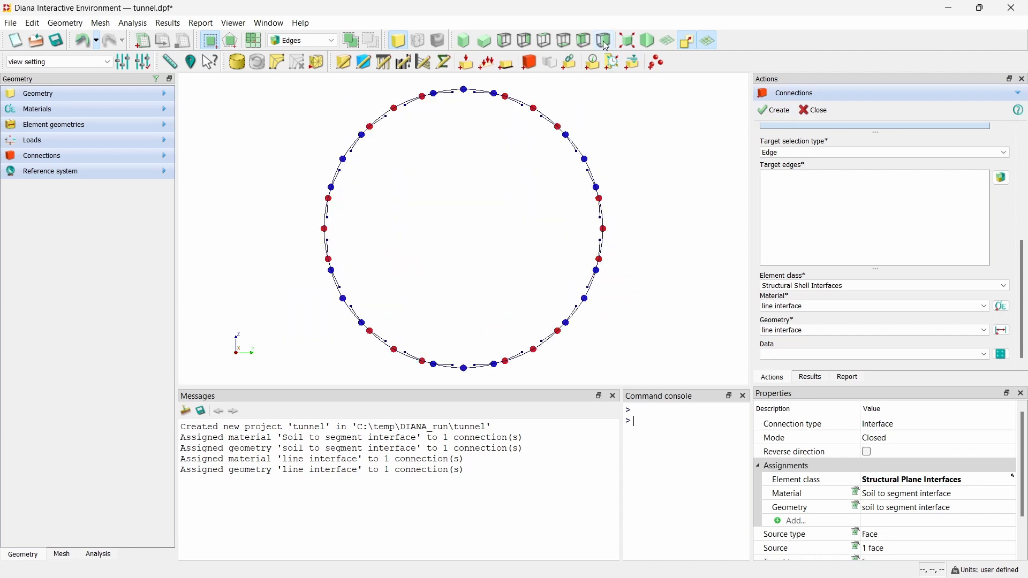
click(82, 154)
click(34, 213)
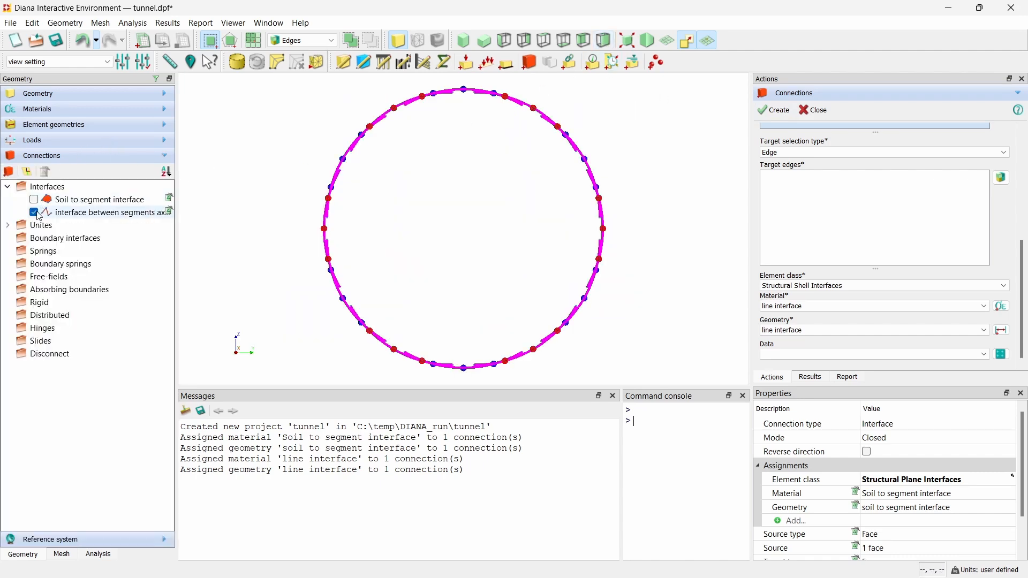
click(34, 212)
middle_drag(511, 176, 541, 188)
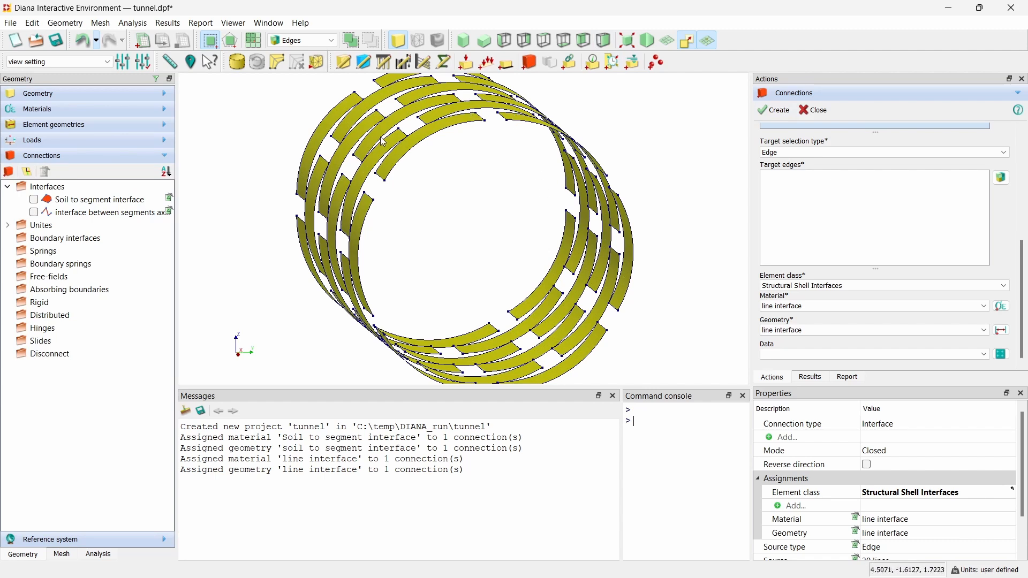
click(613, 44)
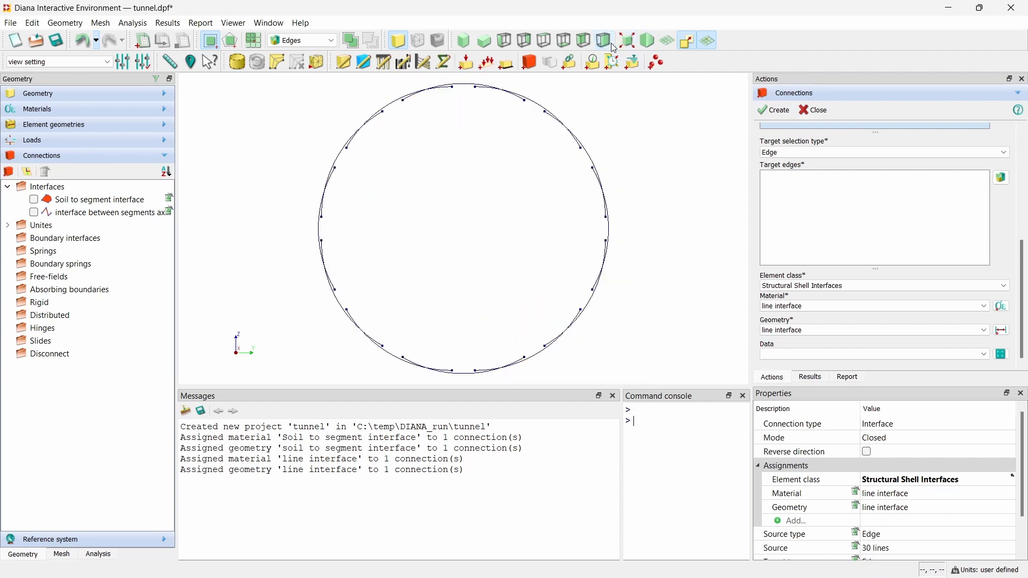
Step: Name the new interface connection interface between segments circumferrential
scroll(812, 191, up, 5)
triple_click(817, 147)
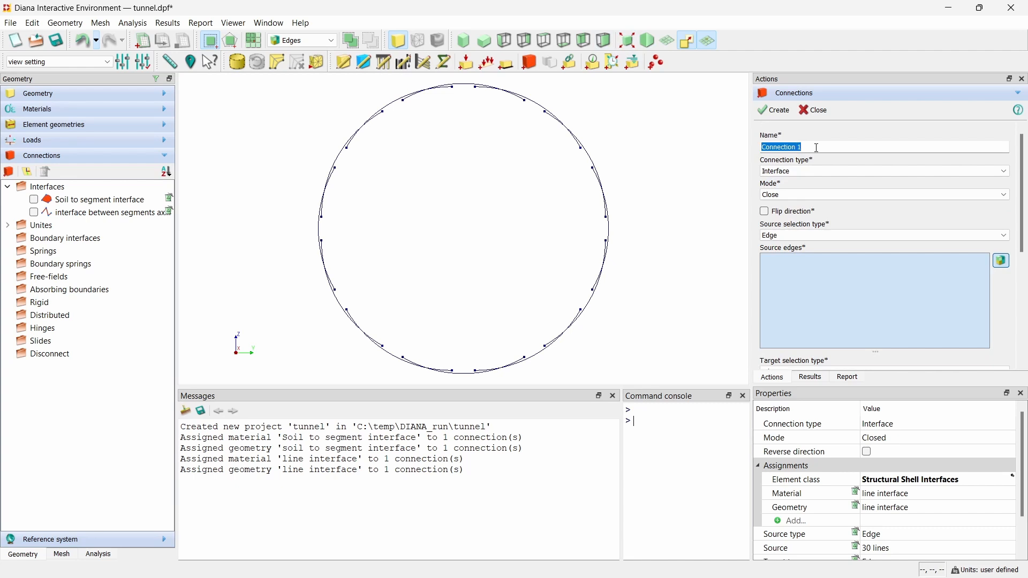
text(int)
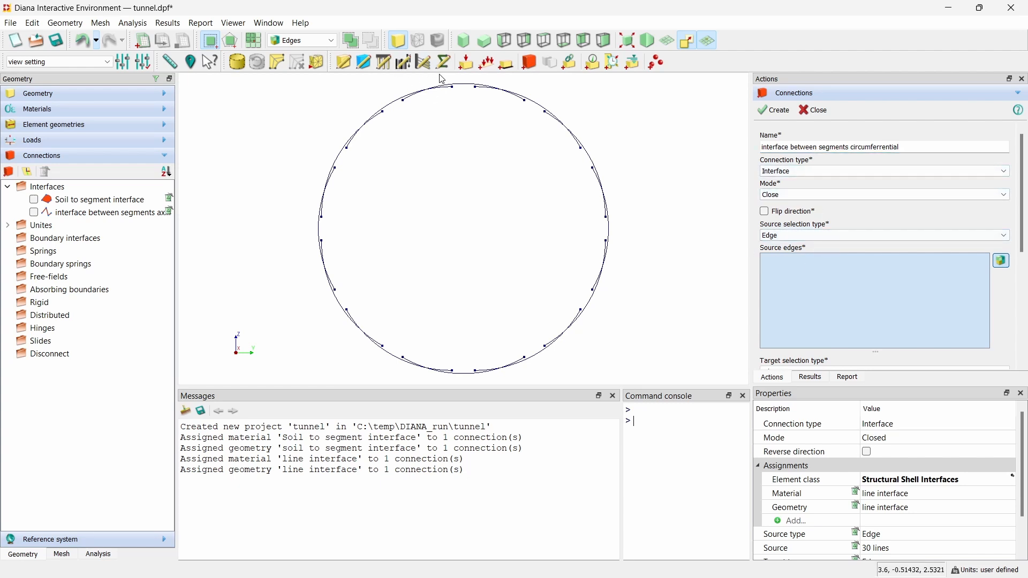
Step: Select the axial segment edges just before each joint, going clockwise around the lining, as source edges for all six rings
drag(440, 76, 531, 105)
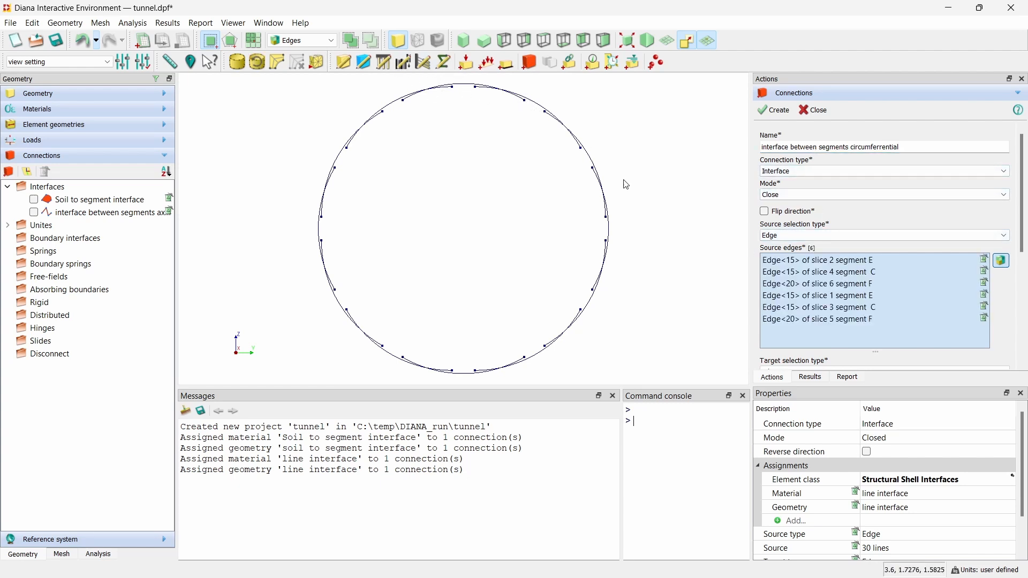
drag(573, 142, 598, 164)
drag(595, 211, 624, 230)
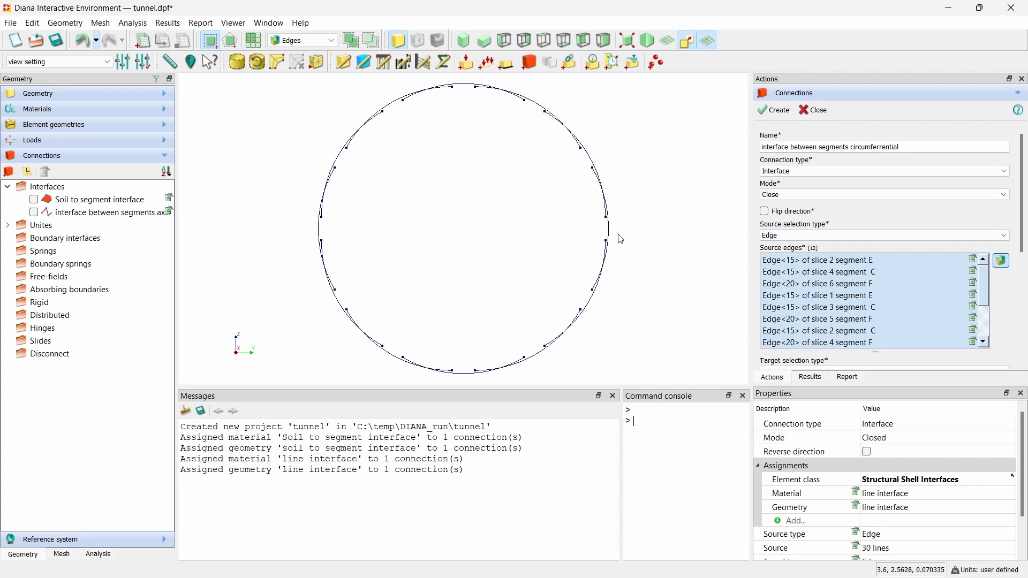
drag(590, 297, 611, 270)
drag(538, 341, 564, 363)
drag(463, 365, 487, 383)
drag(400, 357, 401, 358)
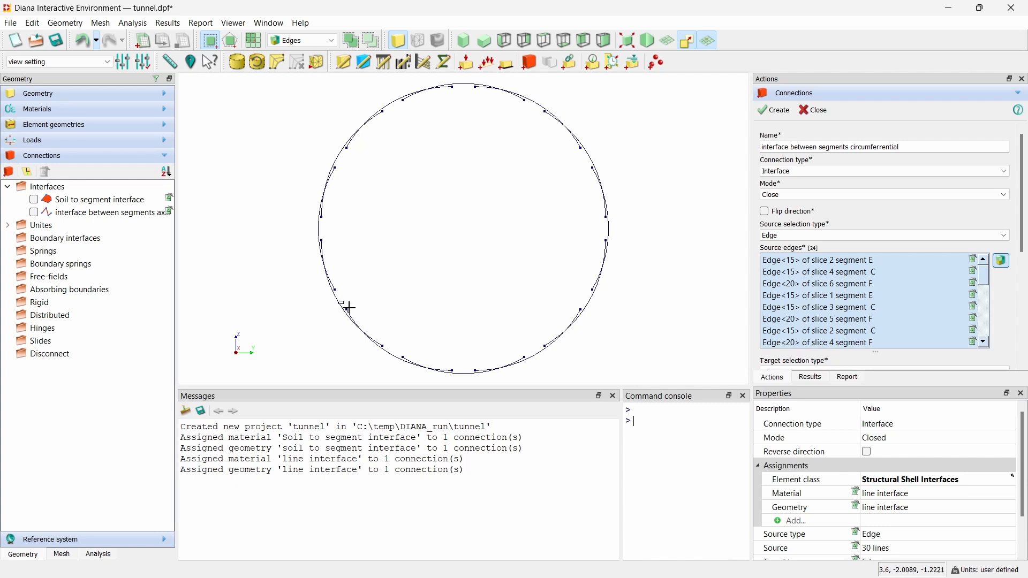
drag(349, 307, 360, 317)
drag(312, 230, 329, 249)
drag(328, 156, 348, 177)
drag(373, 100, 402, 129)
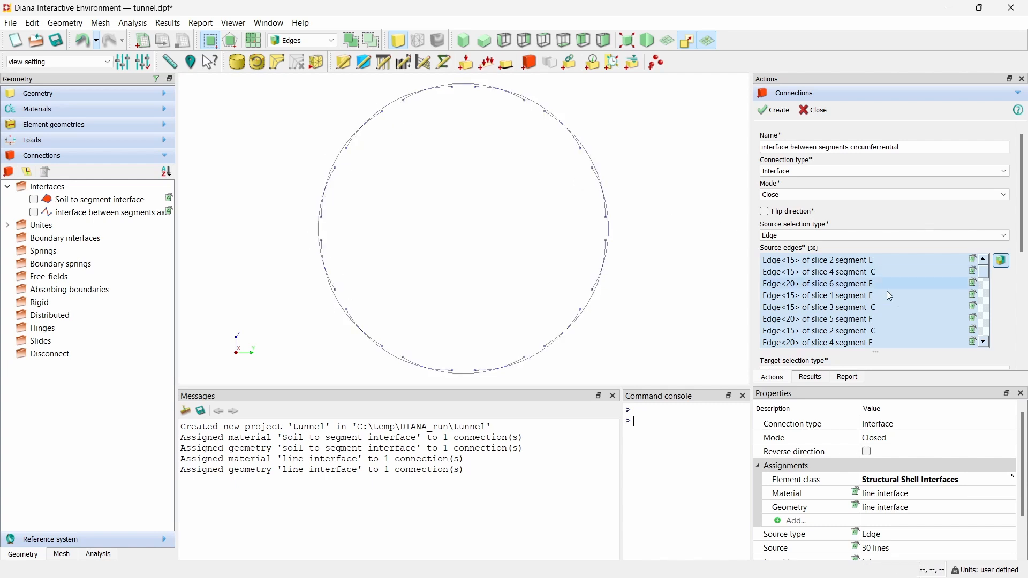
Step: Set the target selection type to Edge and select the facing axial segment edges just after each joint, clockwise around the lining
scroll(993, 274, down, 3)
click(872, 260)
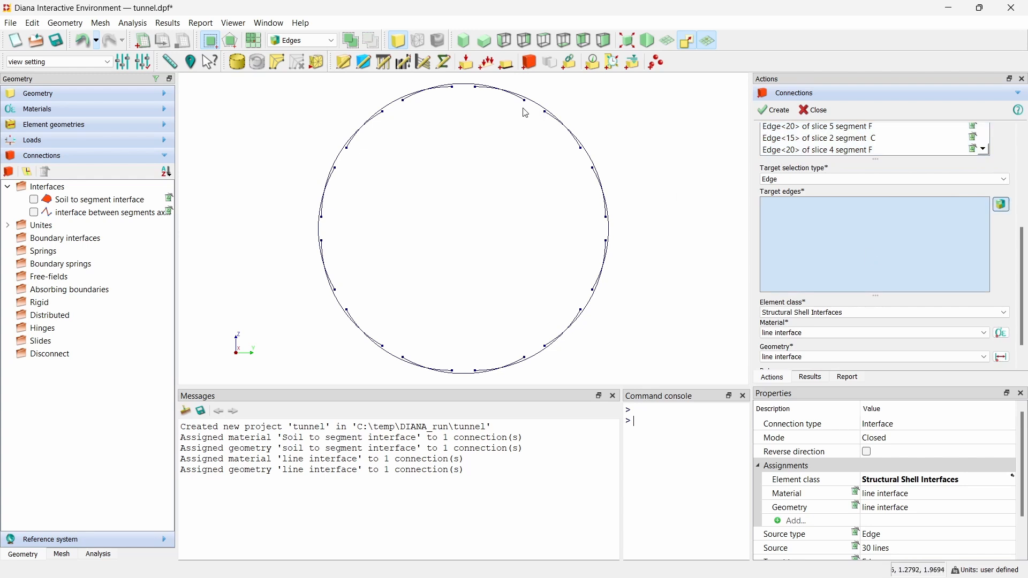
drag(467, 81, 553, 121)
drag(583, 164, 606, 176)
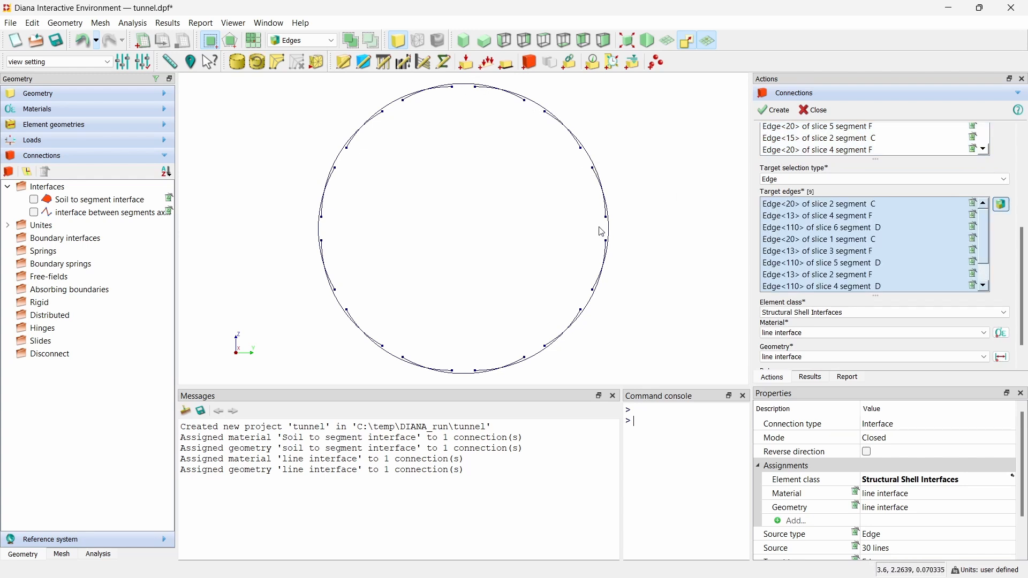
drag(592, 228, 615, 254)
drag(577, 308, 589, 325)
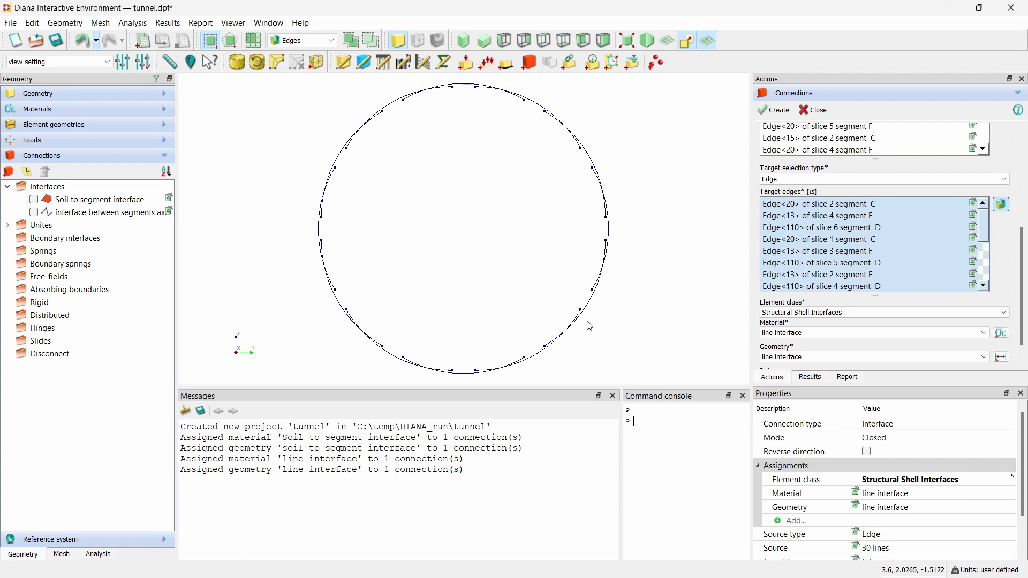
drag(527, 348, 537, 375)
drag(463, 364, 370, 341)
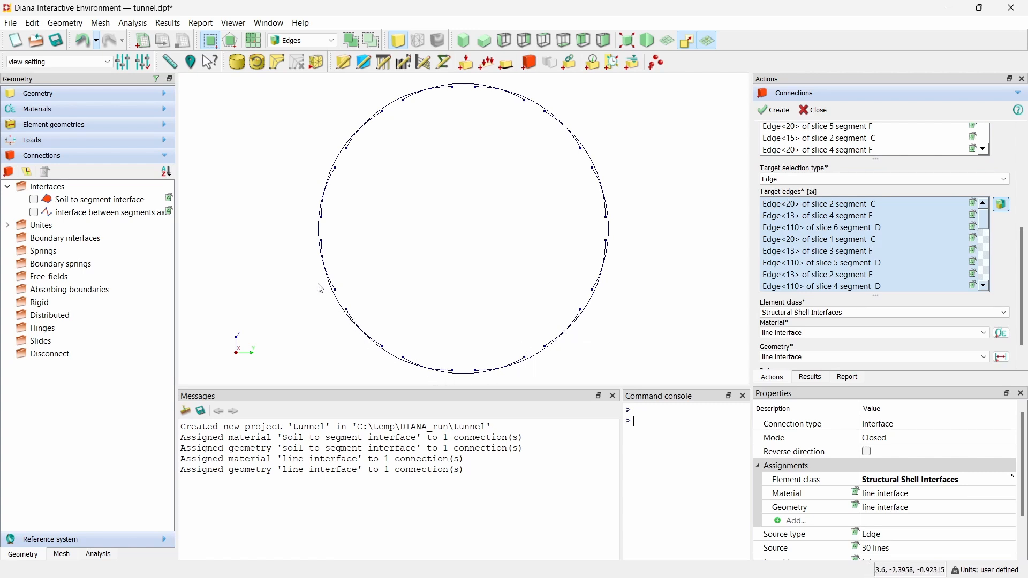
drag(319, 284, 347, 296)
drag(298, 213, 345, 228)
drag(337, 140, 362, 154)
drag(401, 89, 418, 123)
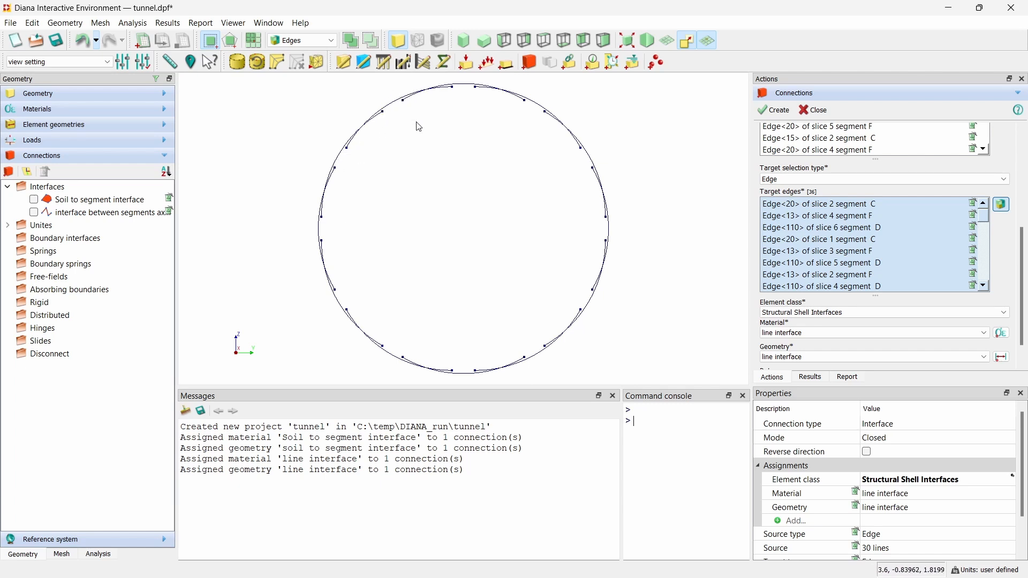
Step: Create the circumferential segment interface as Structural Shell Interfaces with line interface material and geometry, and close the connection definition
scroll(919, 331, down, 1)
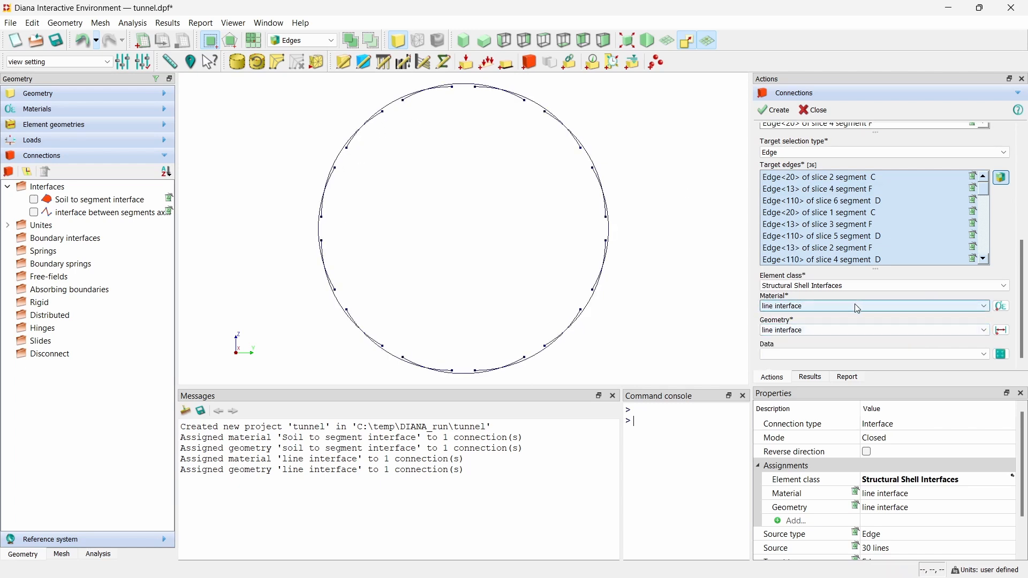
click(783, 112)
click(816, 111)
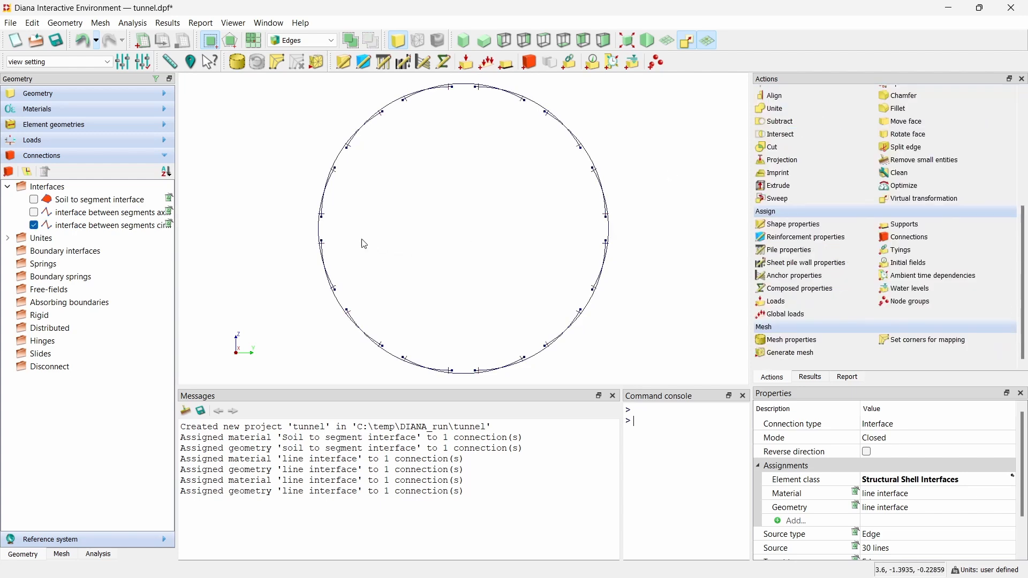
middle_drag(364, 238, 423, 253)
scroll(422, 253, down, 3)
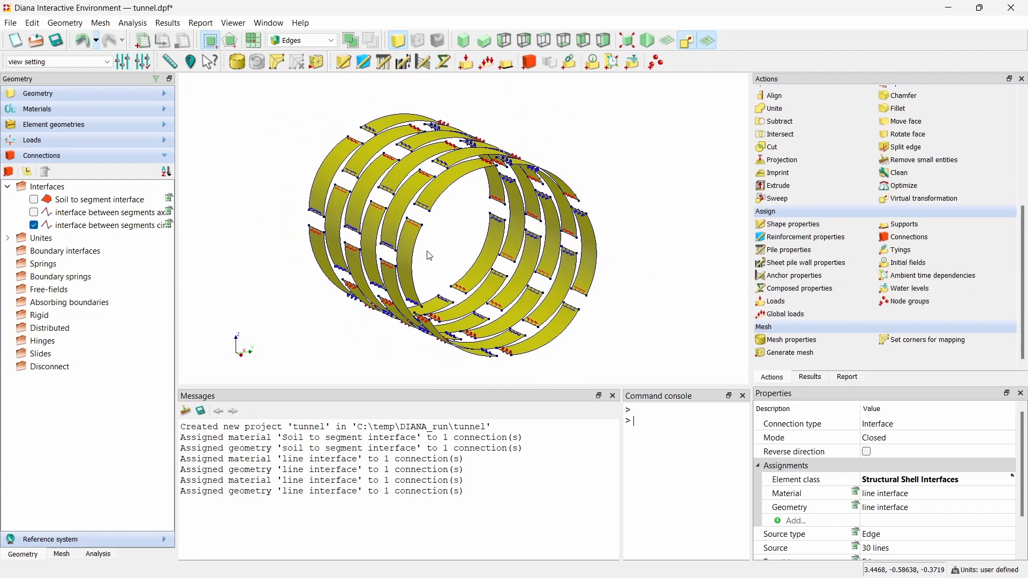
Step: Show all shapes again, fit the whole model in view and hide the circumferential segment interface in the display
right_click(695, 183)
click(670, 158)
right_click(658, 139)
click(680, 160)
click(625, 41)
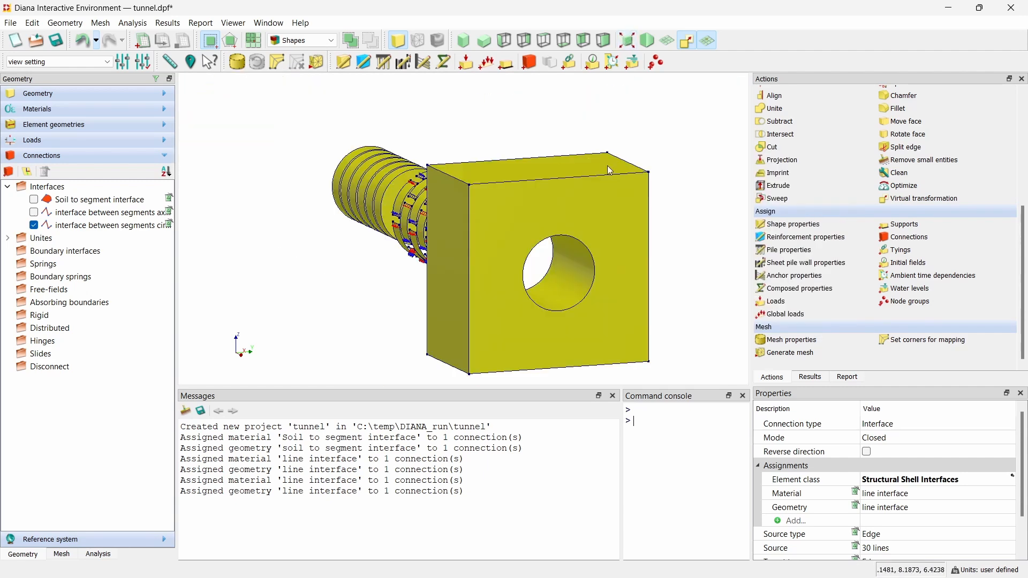
middle_drag(505, 242, 491, 256)
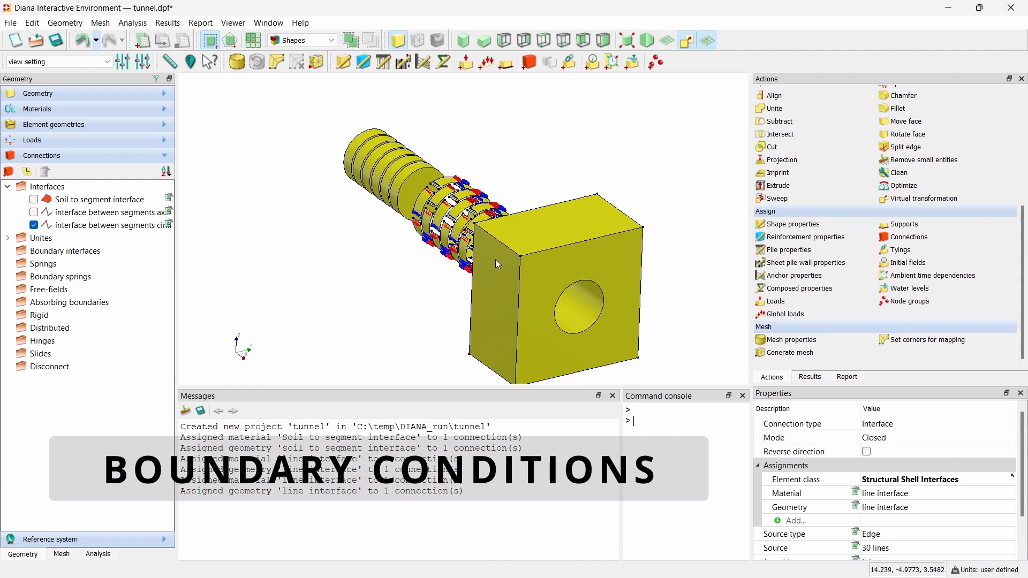
click(33, 225)
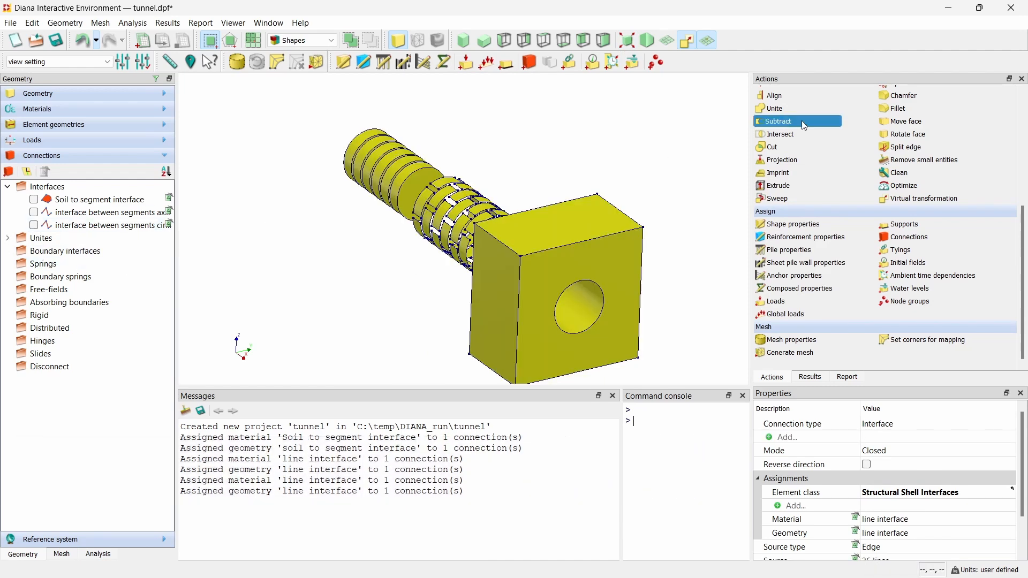
Step: Start a new support, add a support set named BC for it and name the support BCX
click(506, 64)
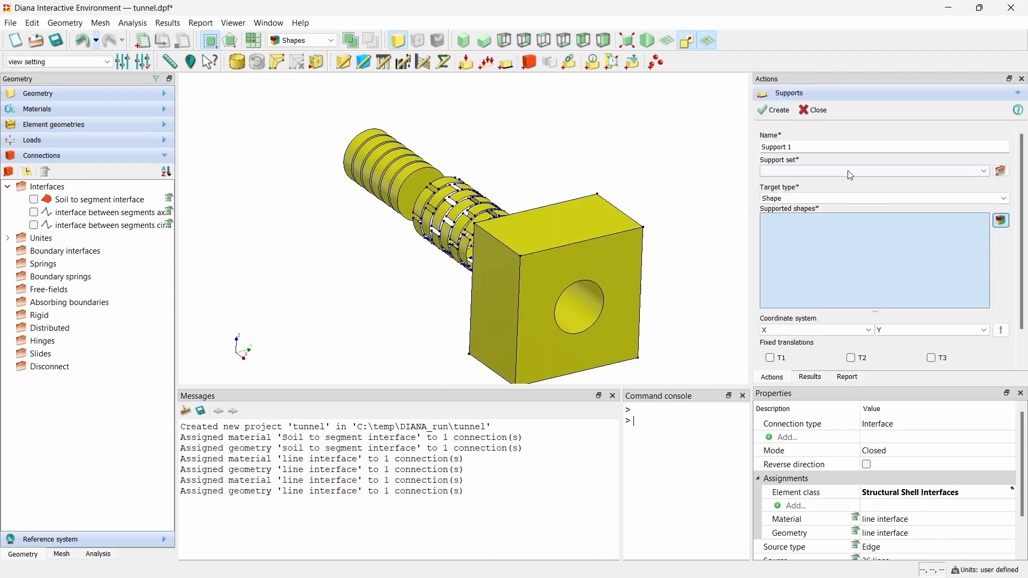
click(1002, 171)
triple_click(915, 205)
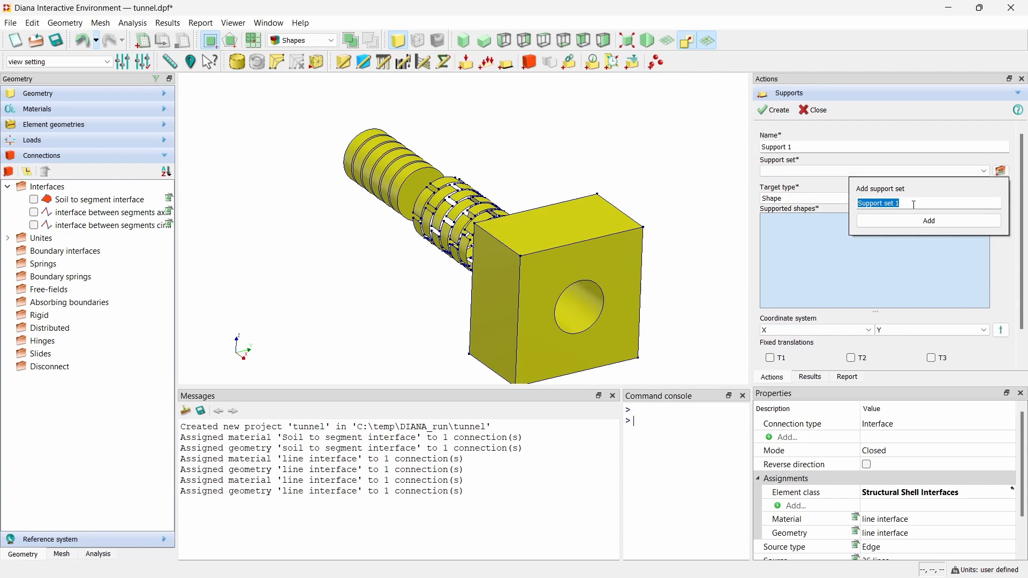
text(BC)
click(915, 220)
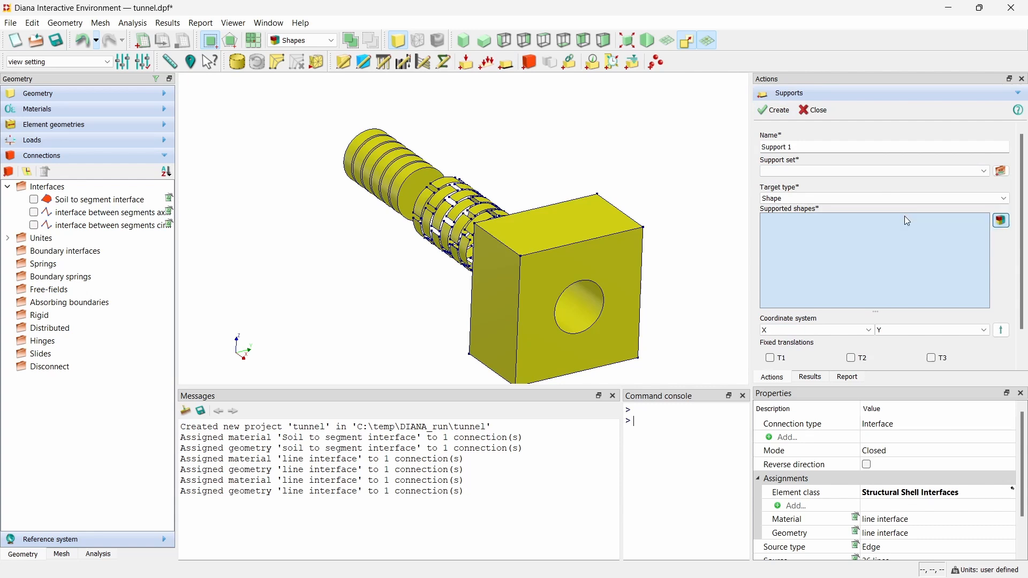
triple_click(852, 149)
text(BCX)
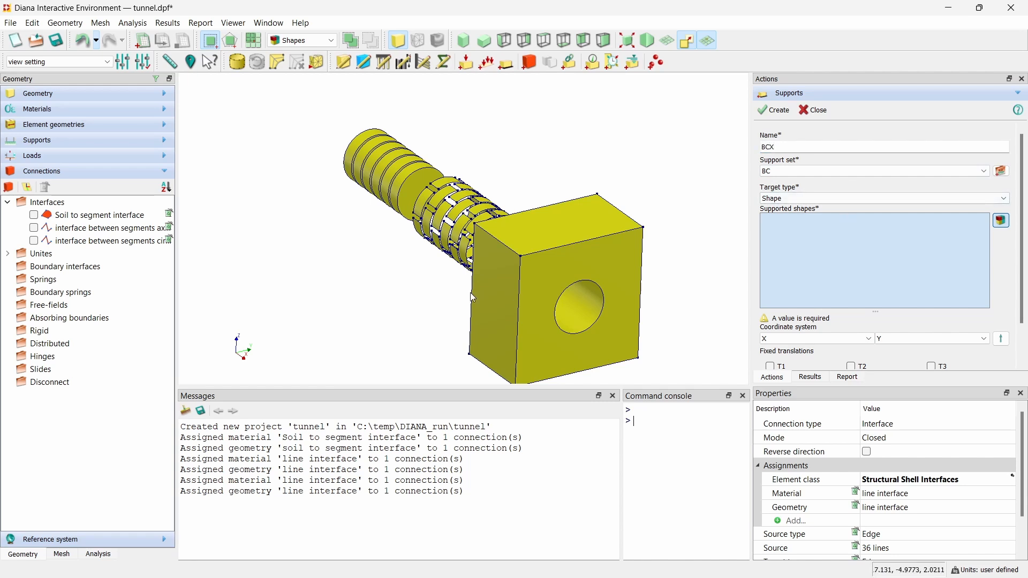
Step: Create the BCX support on both X-end faces of outersoil and the outer end face of slice 1 excavated soil, fixing T1
click(633, 270)
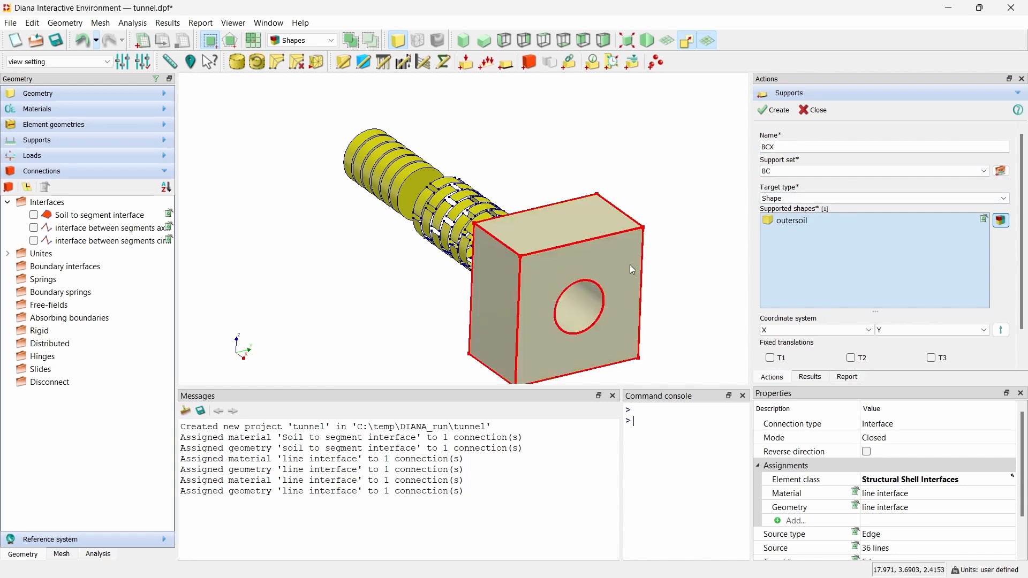
click(847, 200)
click(841, 218)
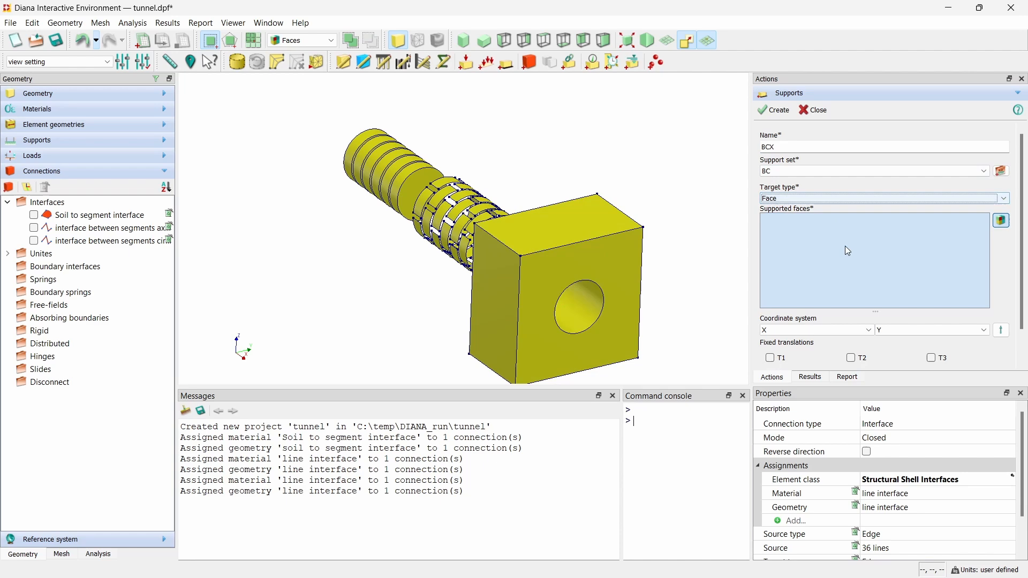
click(542, 261)
middle_drag(615, 328, 161, 368)
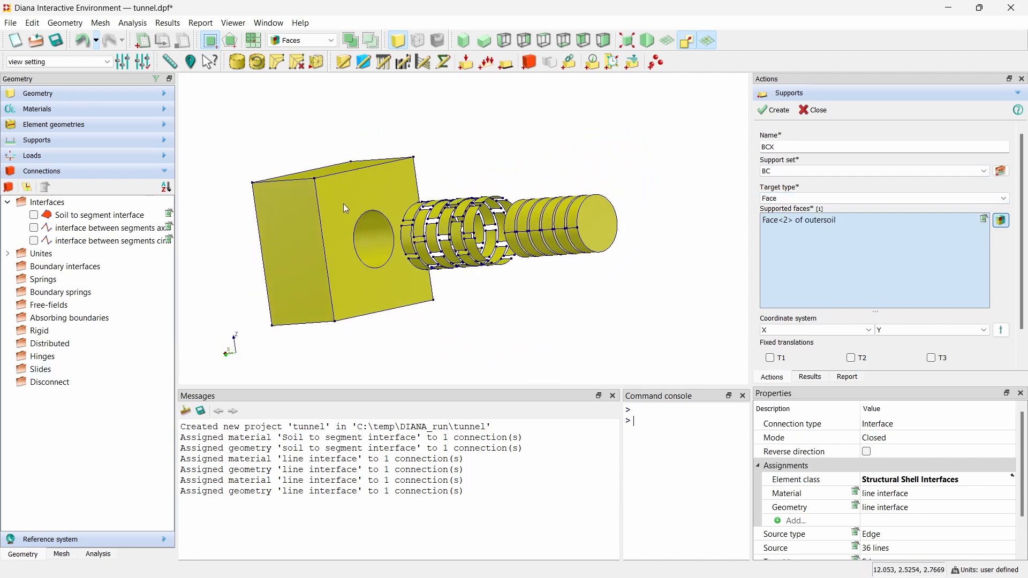
click(593, 217)
click(594, 220)
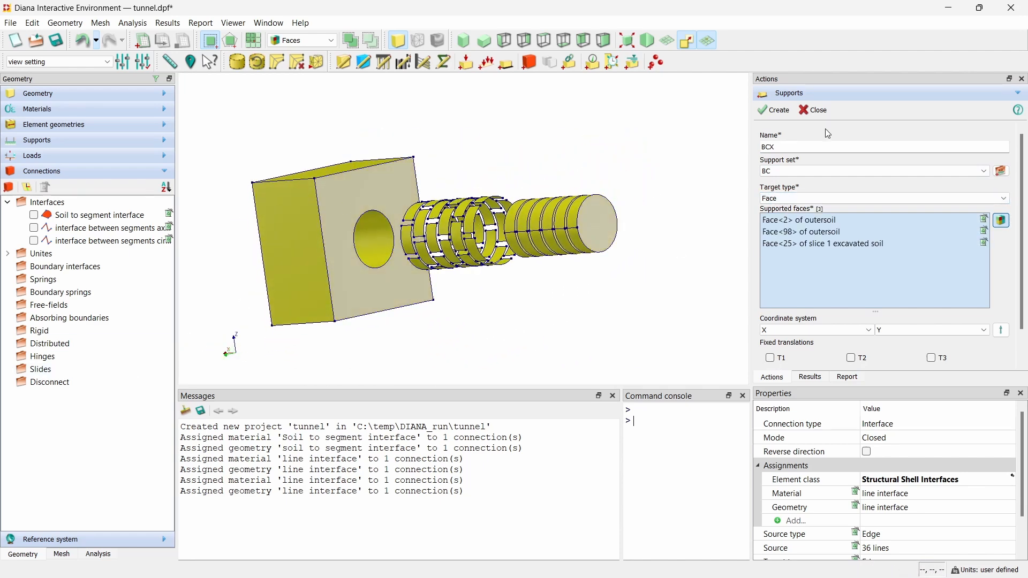
click(771, 358)
click(776, 110)
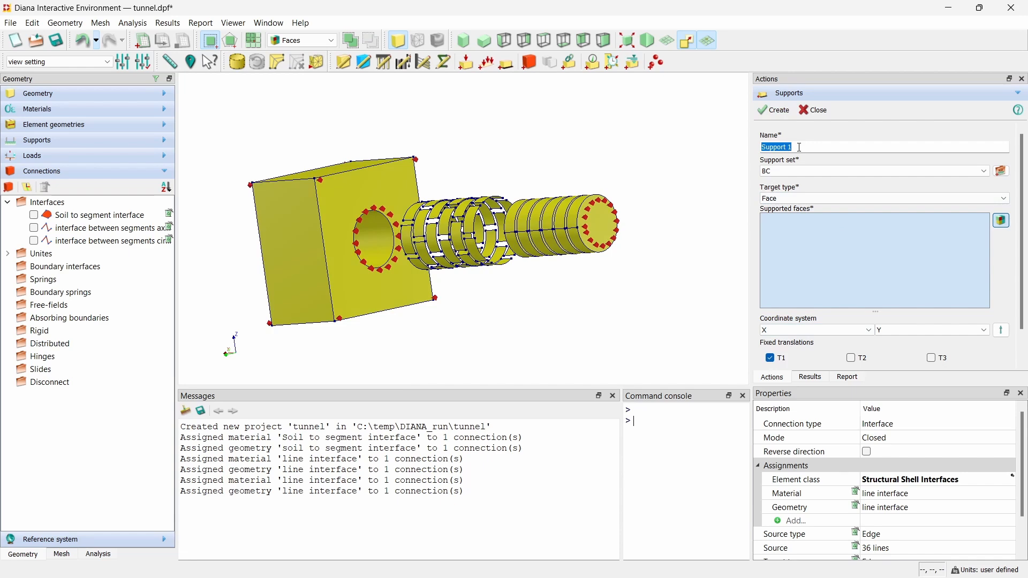
Step: Create a support BCY in set BC on the two lateral Y faces of outersoil, fixing only translation T2
text(BCY)
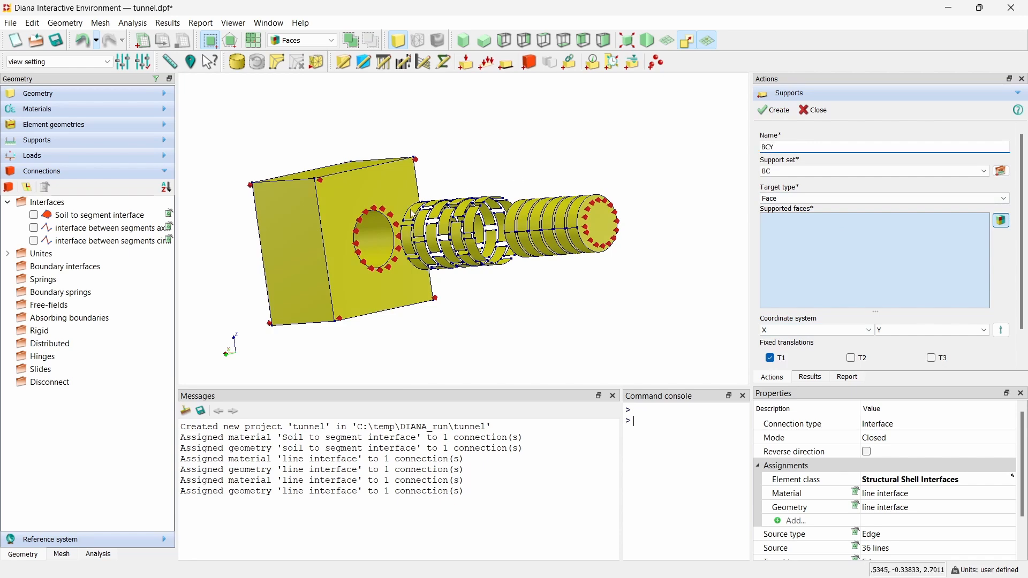
click(293, 256)
middle_drag(294, 256, 535, 236)
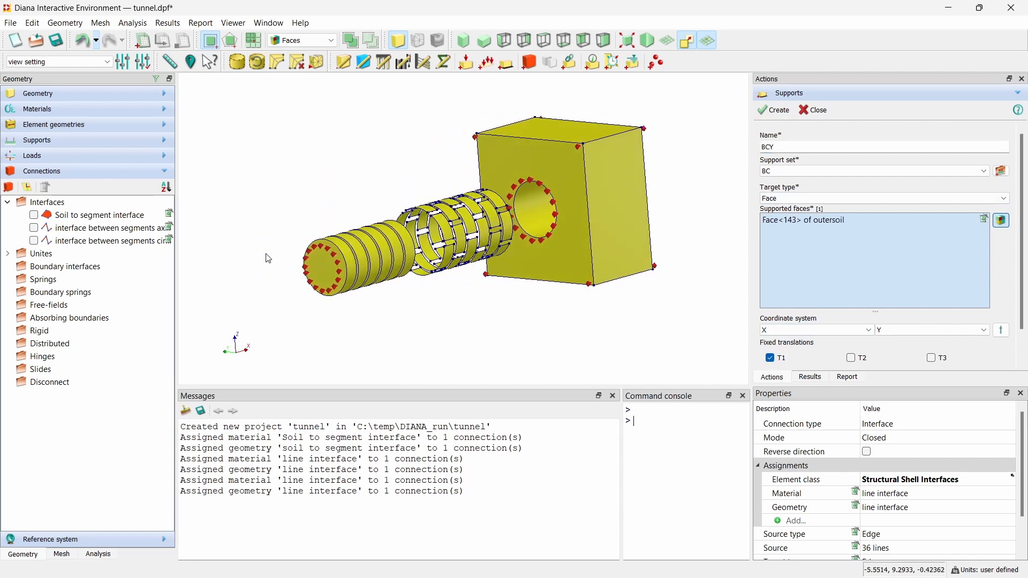
click(631, 208)
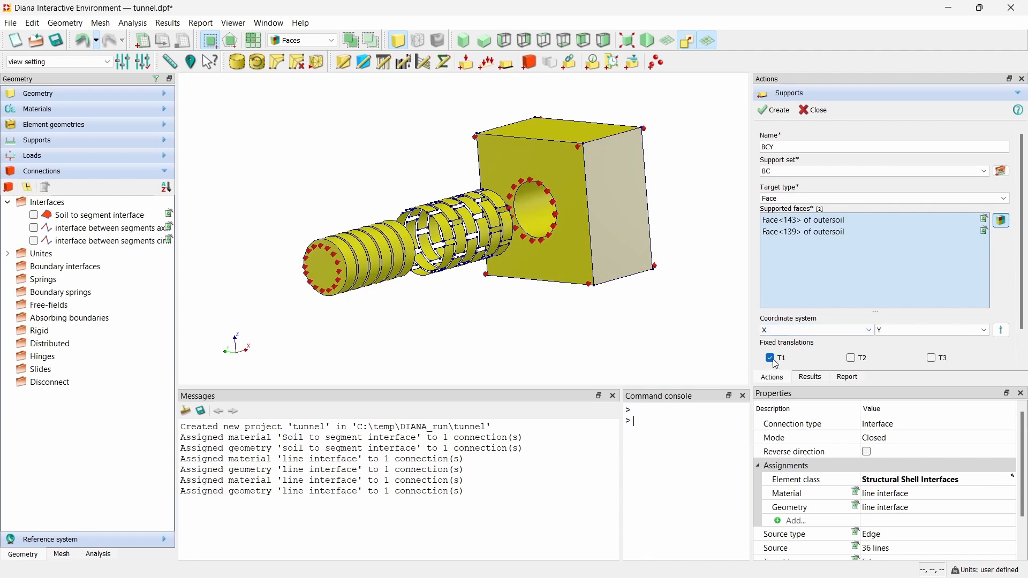
click(774, 111)
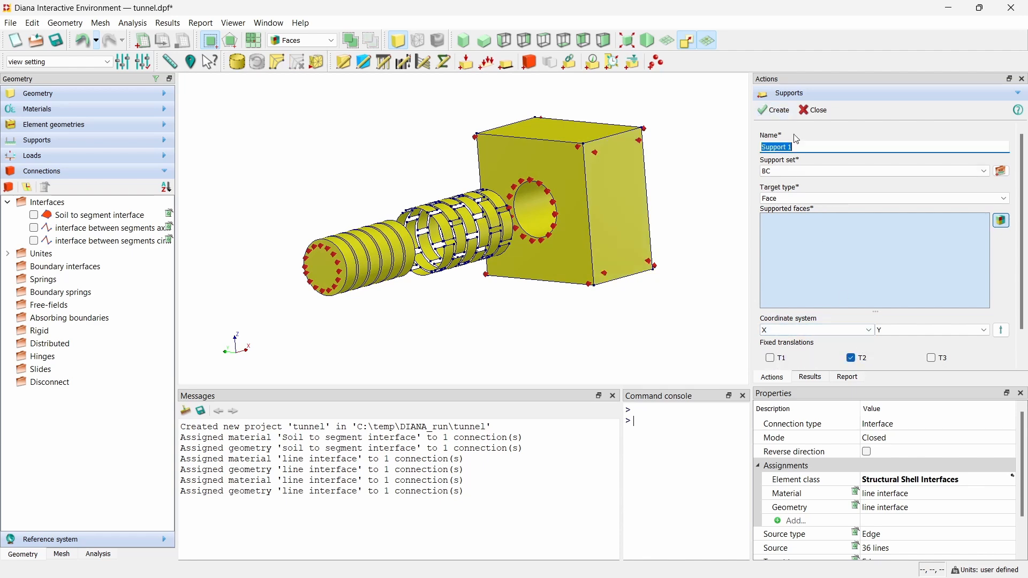
Step: Create a support BCZ in set BC on the bottom face of outersoil, fixing only translation T3
text(BCZ)
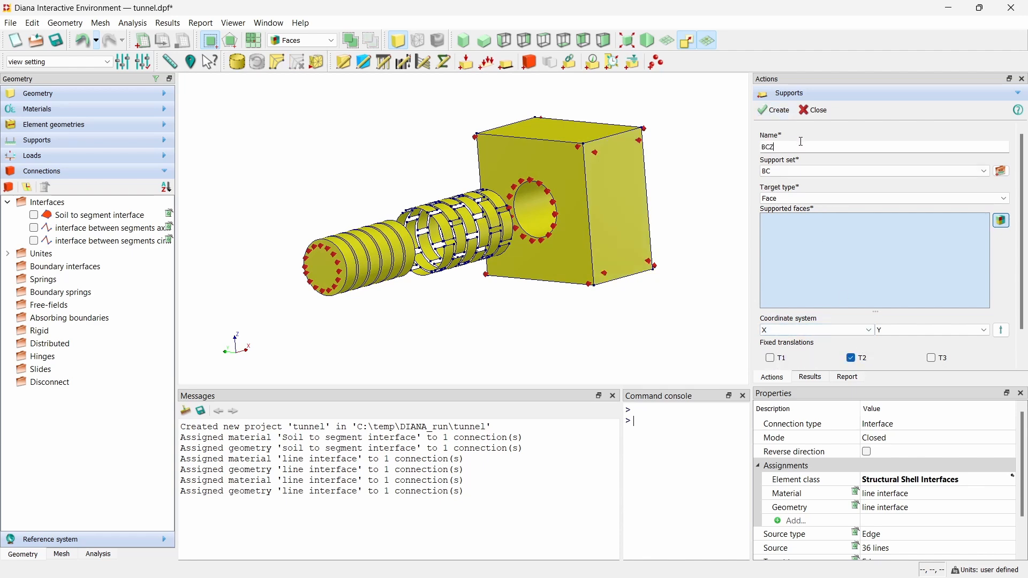
middle_drag(500, 232, 525, 161)
click(624, 327)
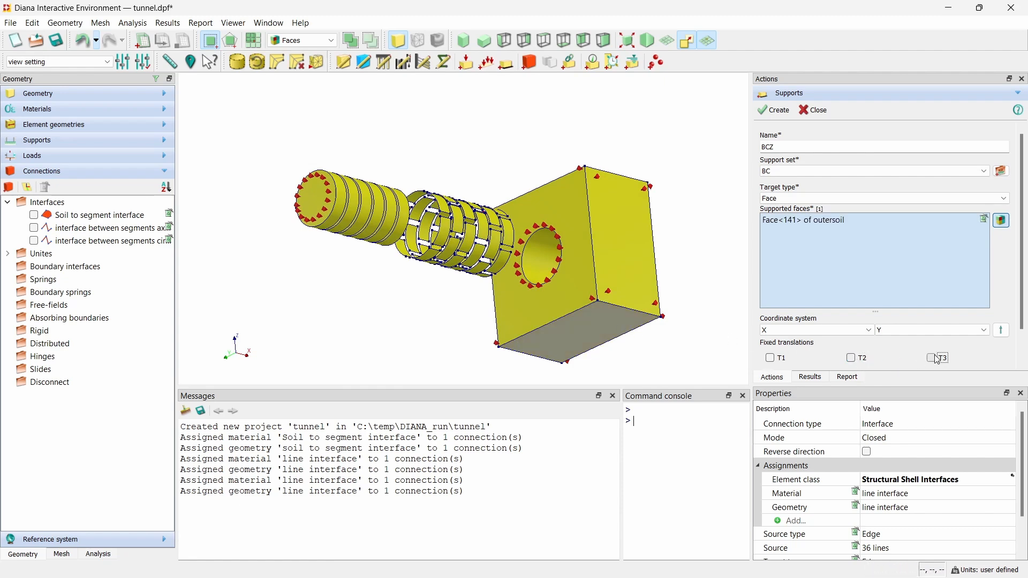
click(773, 110)
Step: Add a new support set named BCX2 and name the next support BCX2
middle_drag(635, 161, 652, 214)
click(1003, 172)
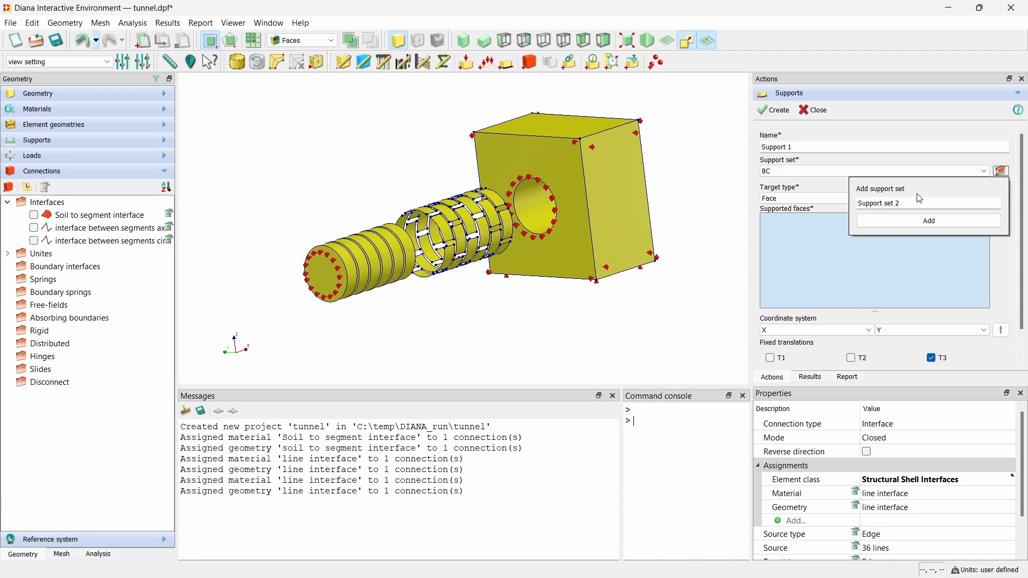
triple_click(919, 204)
text(BCX2)
click(930, 221)
triple_click(803, 148)
text(BCX)
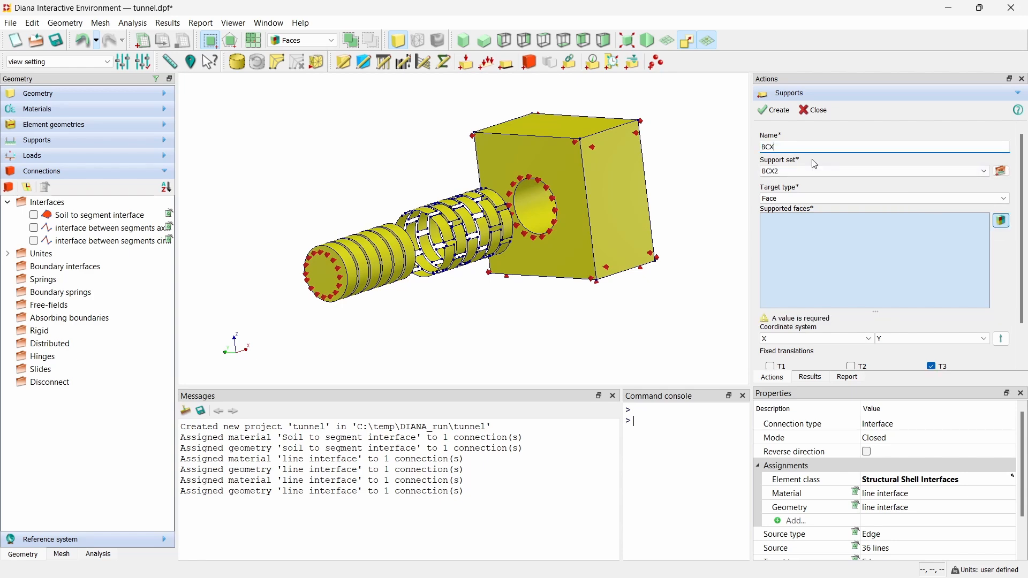
text(2)
Step: Create the BCX2 support on the front end face of slice 2 excavated soil, fixing only translation T1
scroll(295, 292, up, 3)
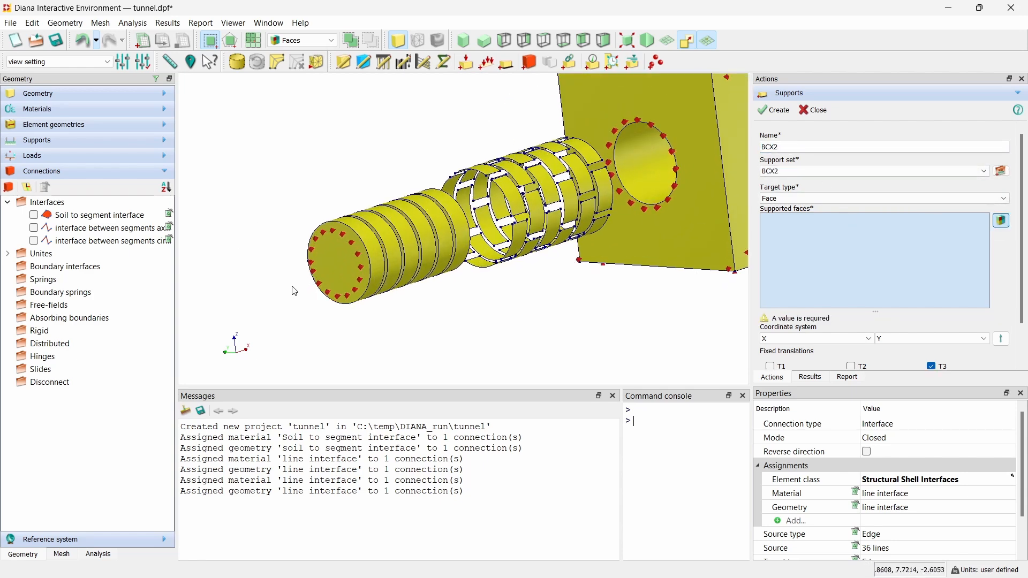
scroll(298, 281, up, 1)
scroll(367, 249, up, 2)
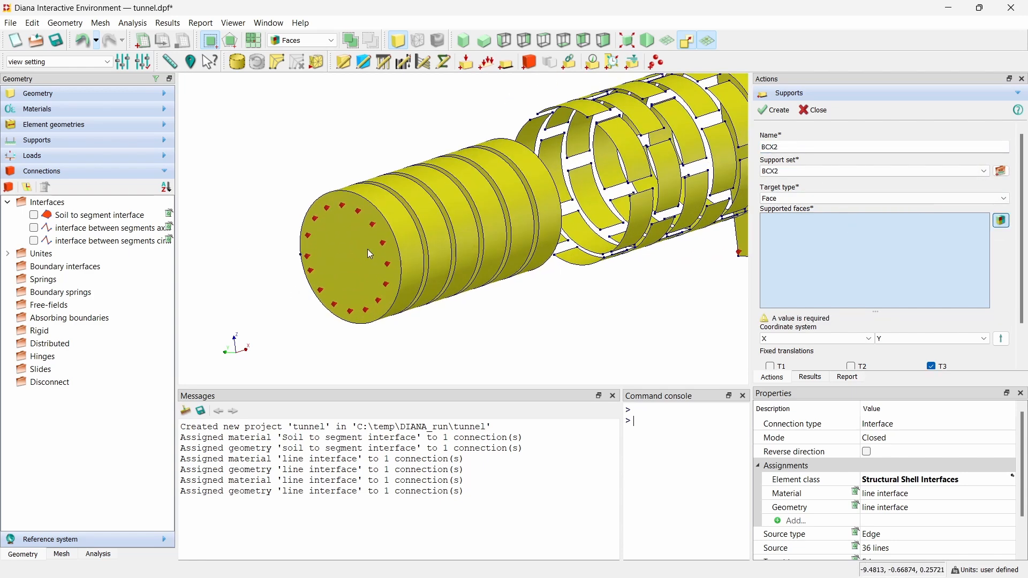
click(434, 241)
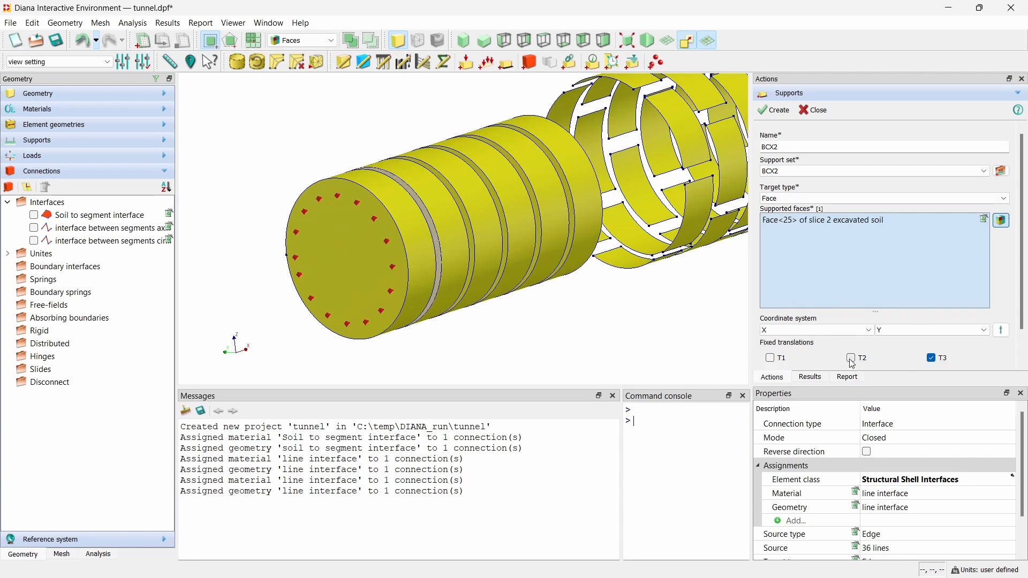
click(779, 109)
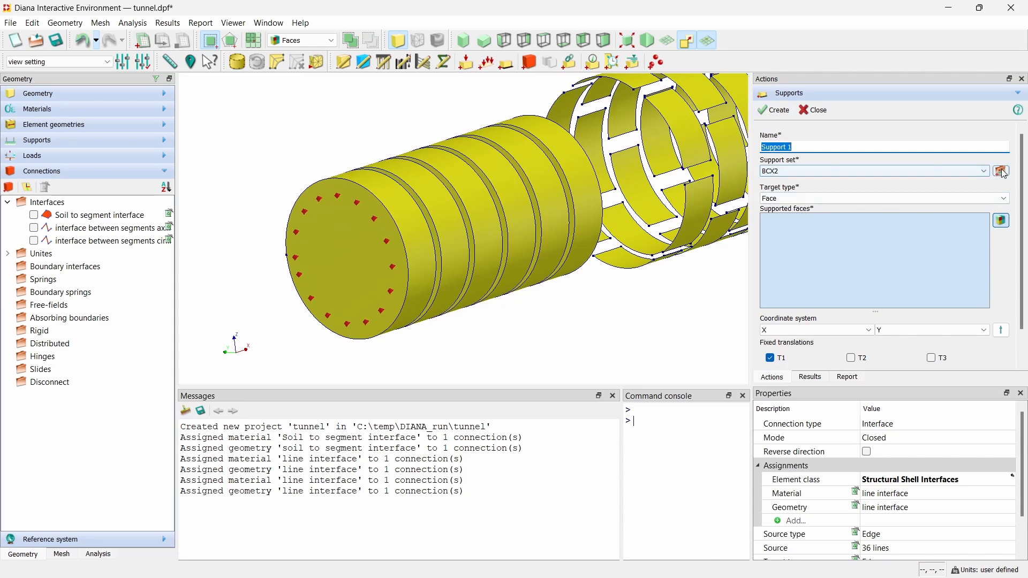
Step: Add a new support set named BCX3 and name the next support BCX3
click(1002, 171)
triple_click(906, 206)
text(BCX)
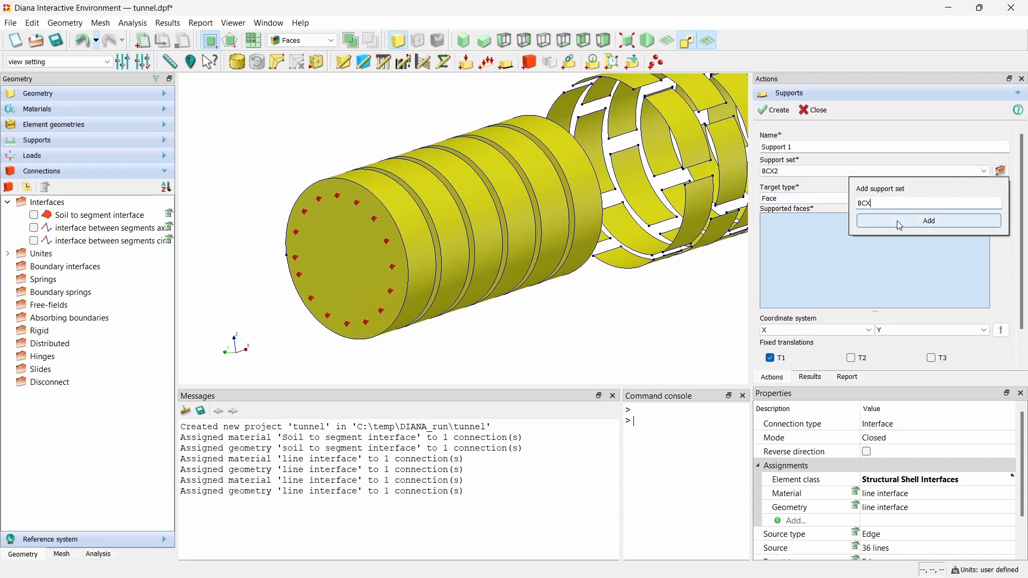
text(3)
click(929, 221)
triple_click(837, 147)
text(BCX3)
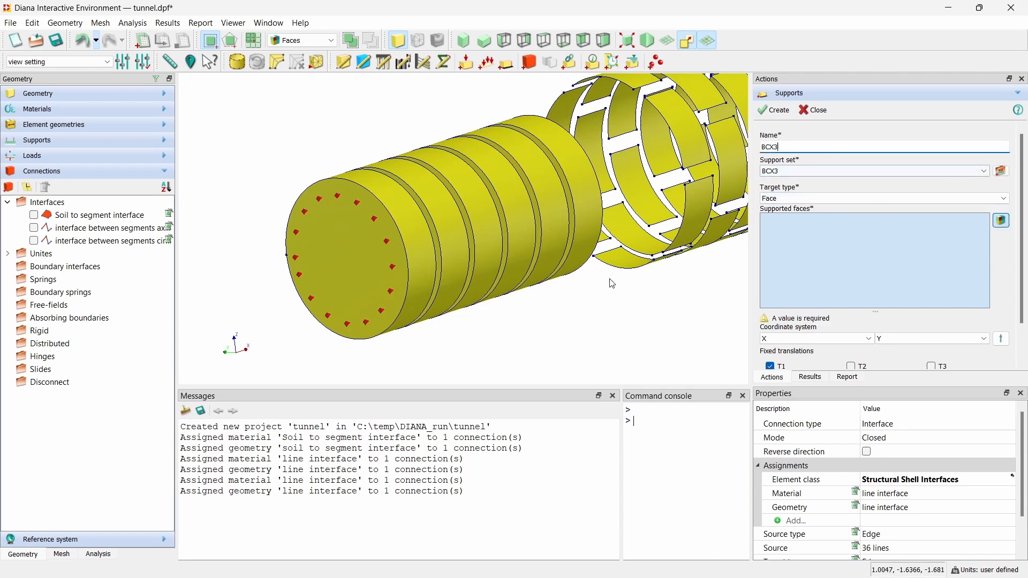
Step: Create the BCX3 support on the front end face of slice 3 excavated soil, fixing translation T1
middle_drag(608, 284, 424, 247)
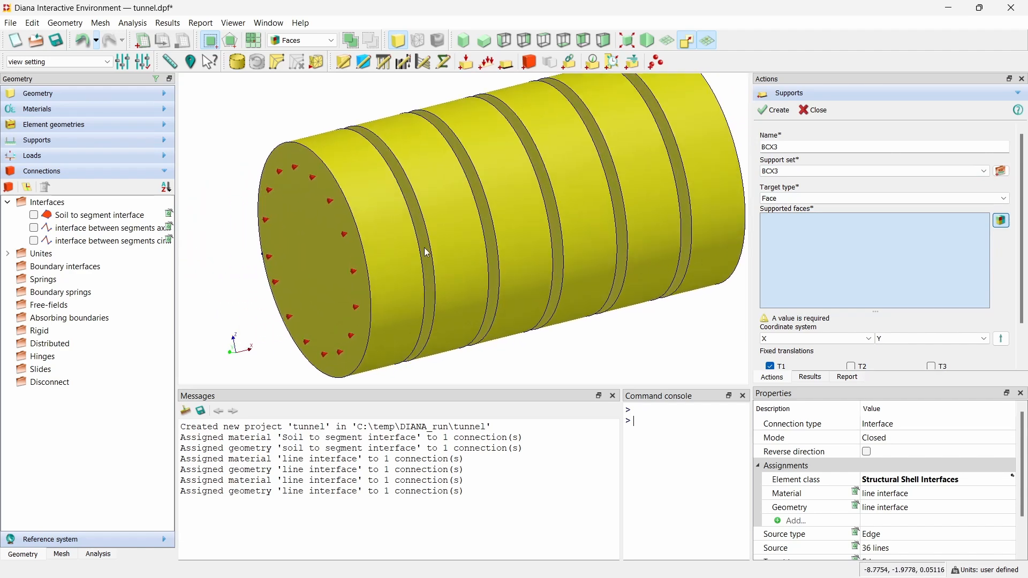
click(493, 237)
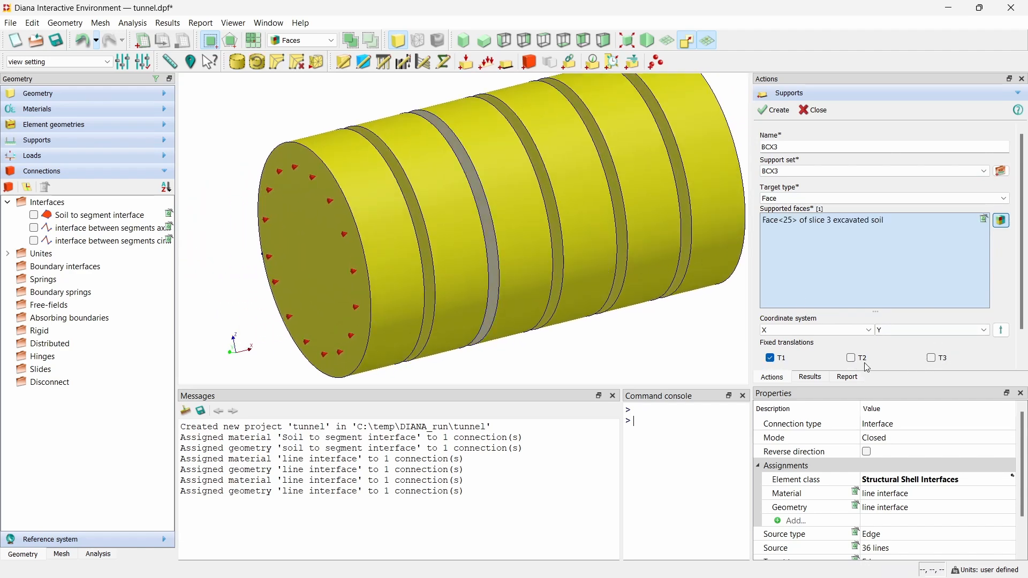
click(771, 111)
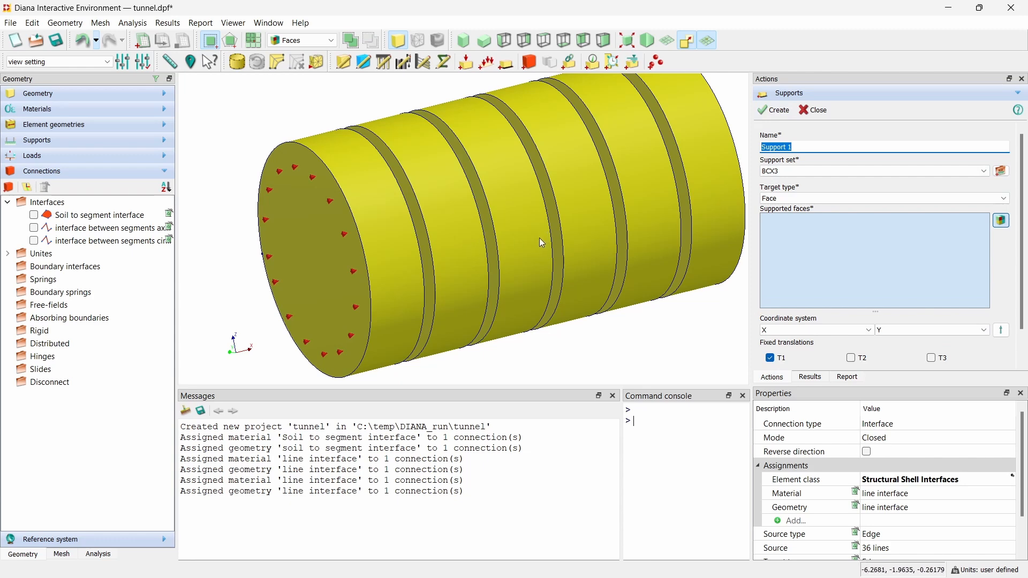
Step: Expand the BCX2 and BCX3 support sets in the model tree and check which slice faces they support
click(44, 157)
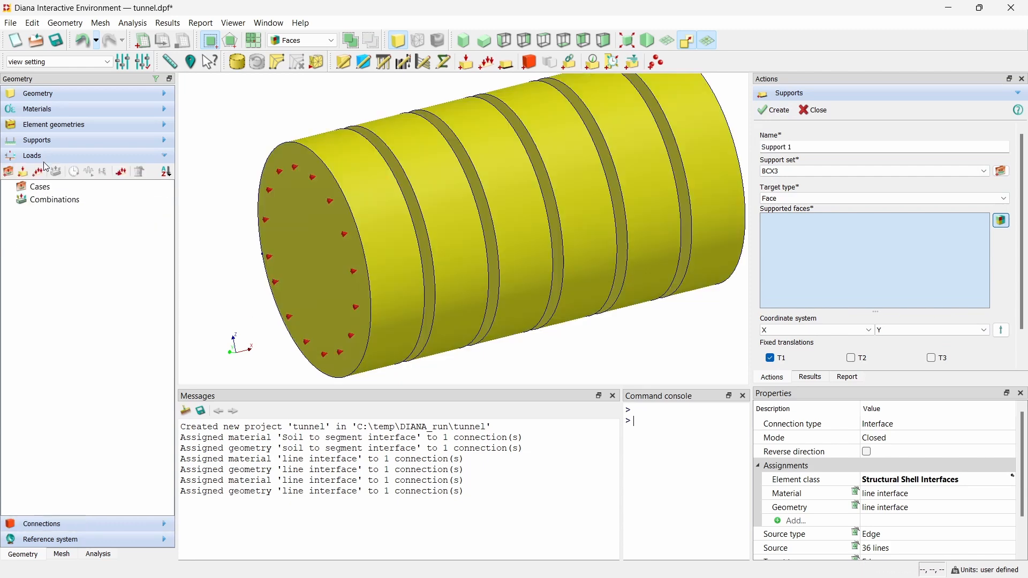
click(37, 140)
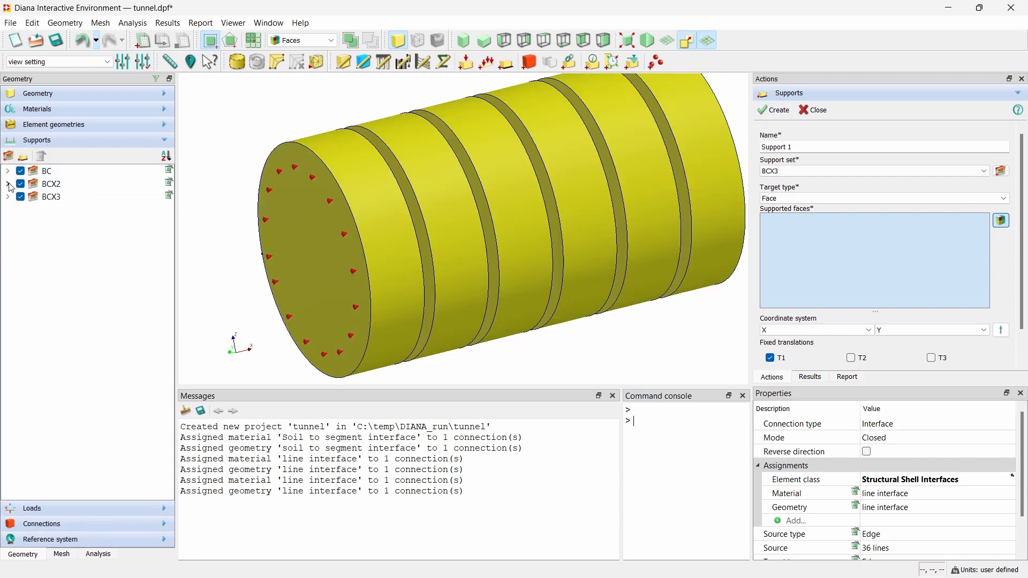
click(8, 184)
click(8, 209)
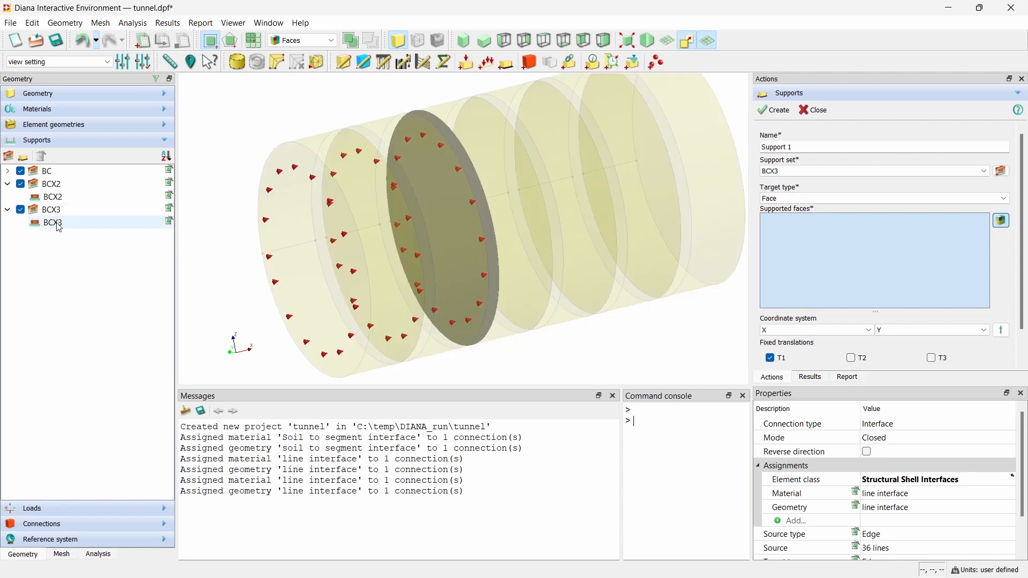
Step: Create the BCX4 support in a new BCX4 support set on the front end face of slice 4 excavated soil, fixing translation T1
middle_drag(670, 288, 509, 275)
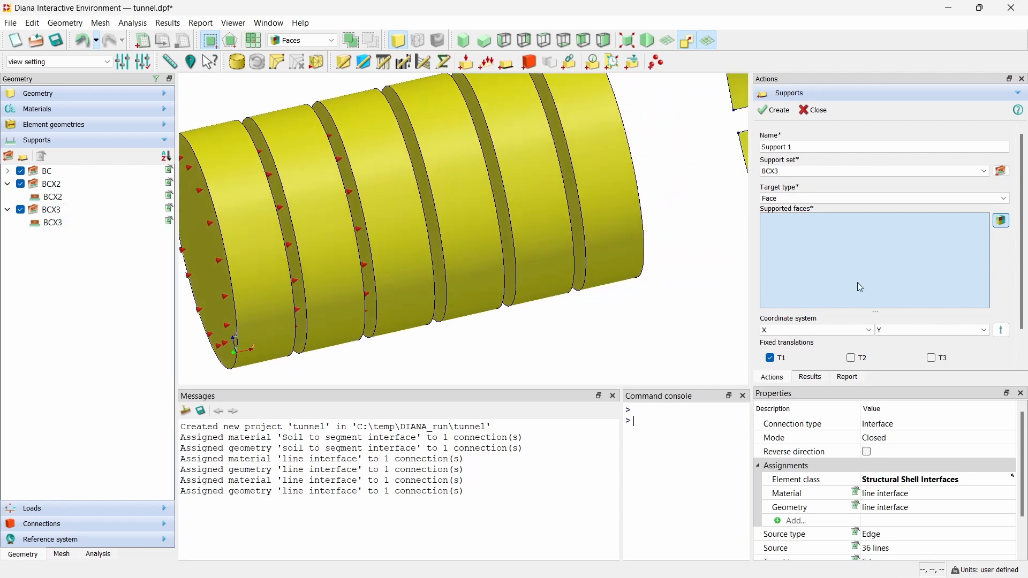
triple_click(769, 142)
text(BCX4)
click(1002, 172)
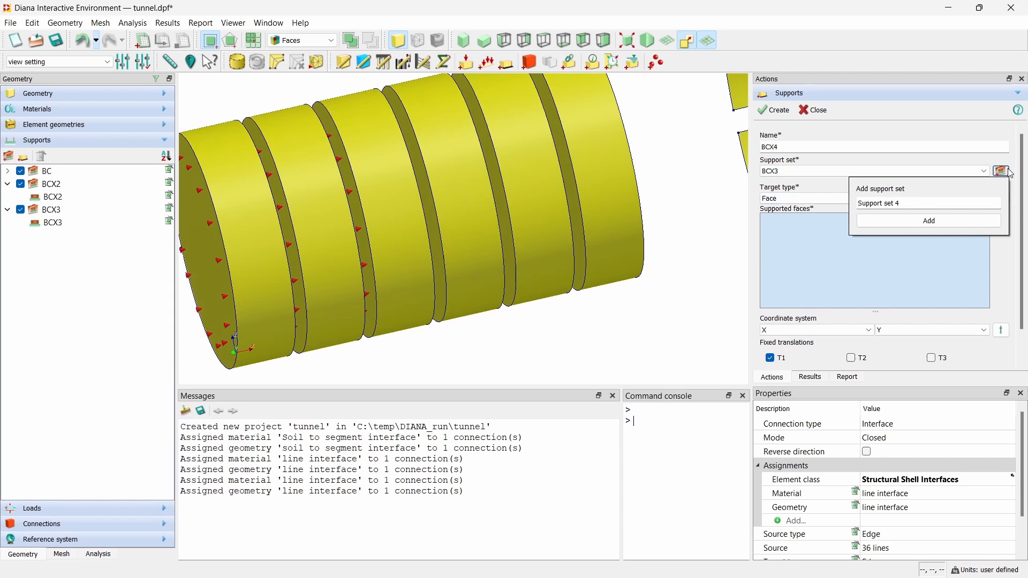
text(BCX4)
click(912, 226)
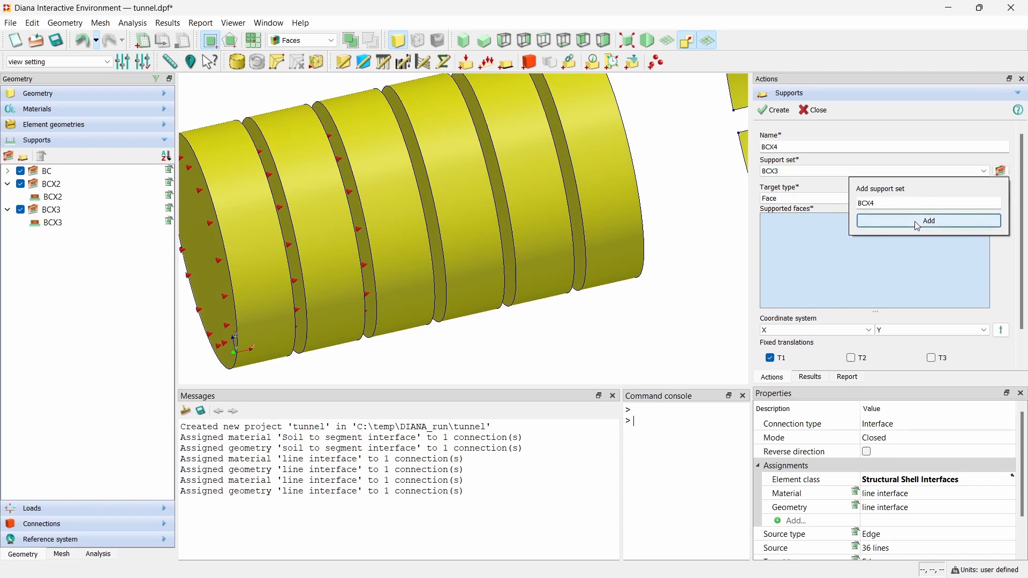
click(430, 222)
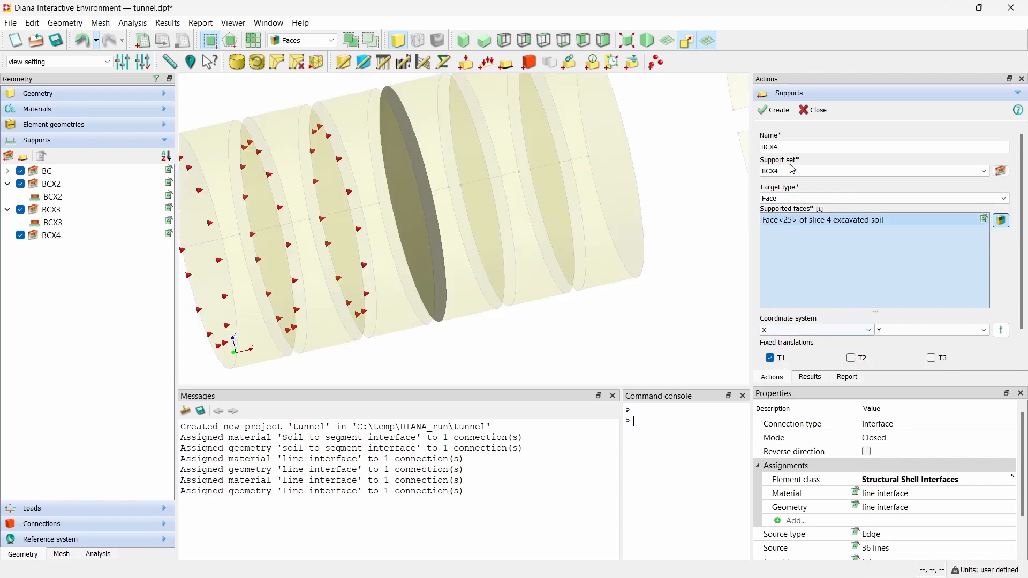
click(781, 115)
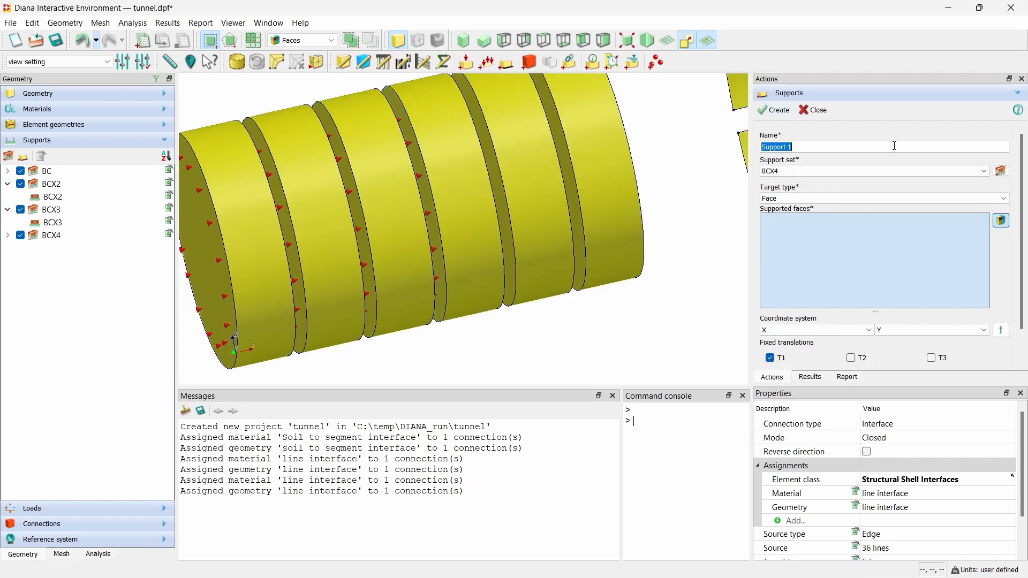
Step: Create the BCX5 support in a new BCX5 support set on the front end face of slice 5 excavated soil, fixing translation T1
click(1002, 171)
triple_click(921, 205)
text(BCX5)
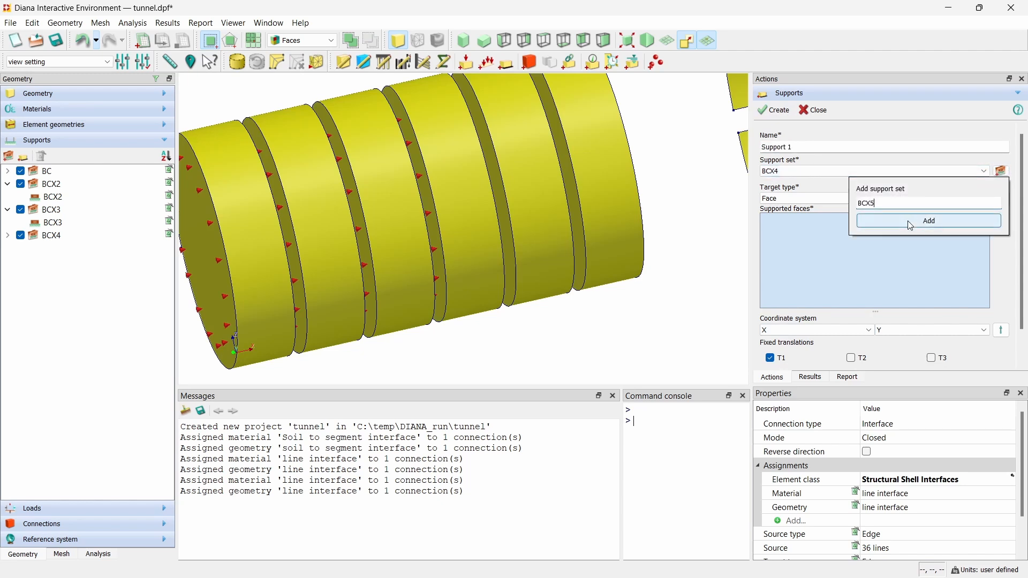
click(910, 221)
click(829, 151)
triple_click(829, 150)
text(BCX5)
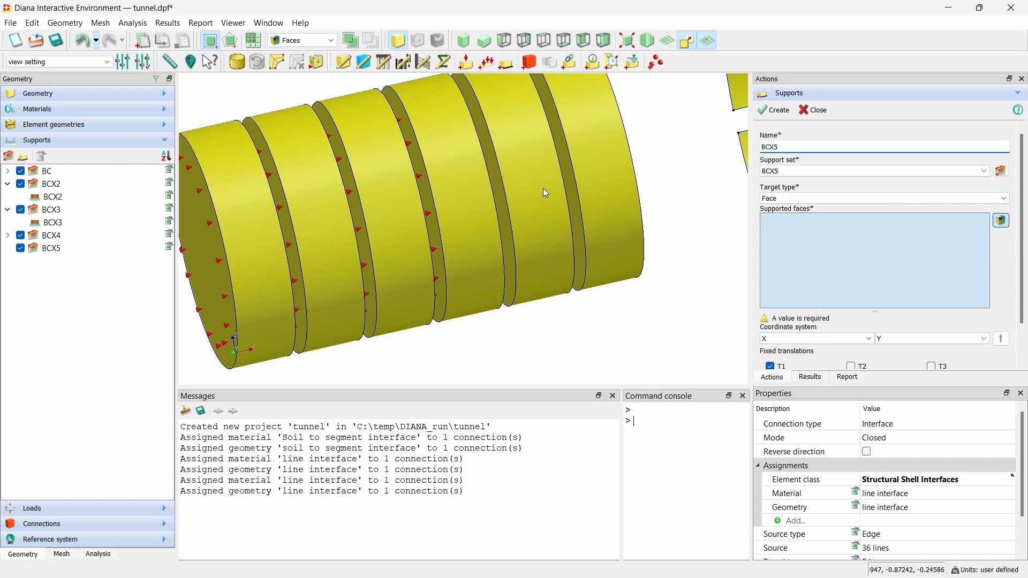
click(503, 190)
click(776, 111)
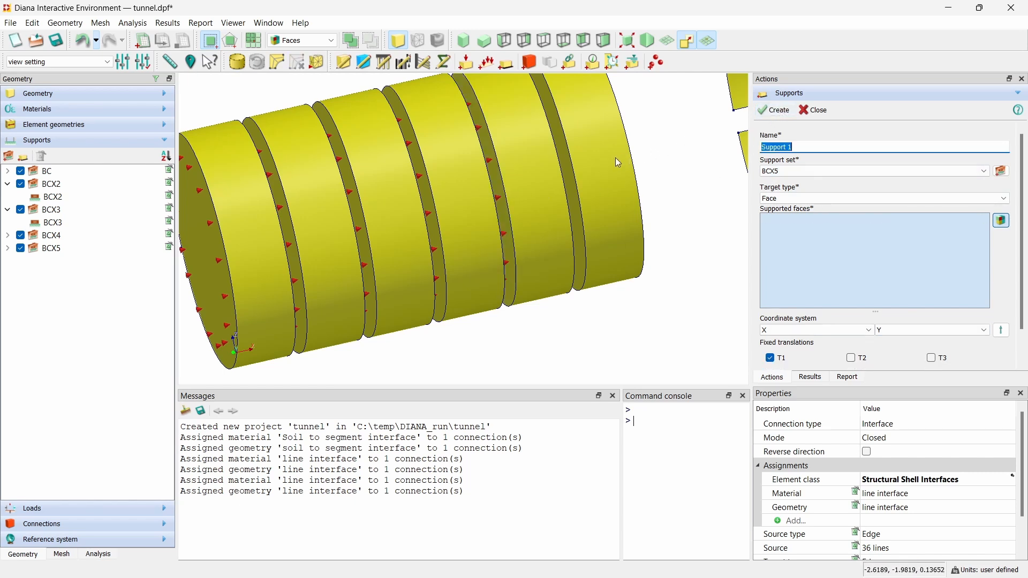
Step: Create the BCX6 support in a new BCX6 support set on the front end face of slice 6 excavated soil, fixing T1, and finish defining supports
text(BCX)
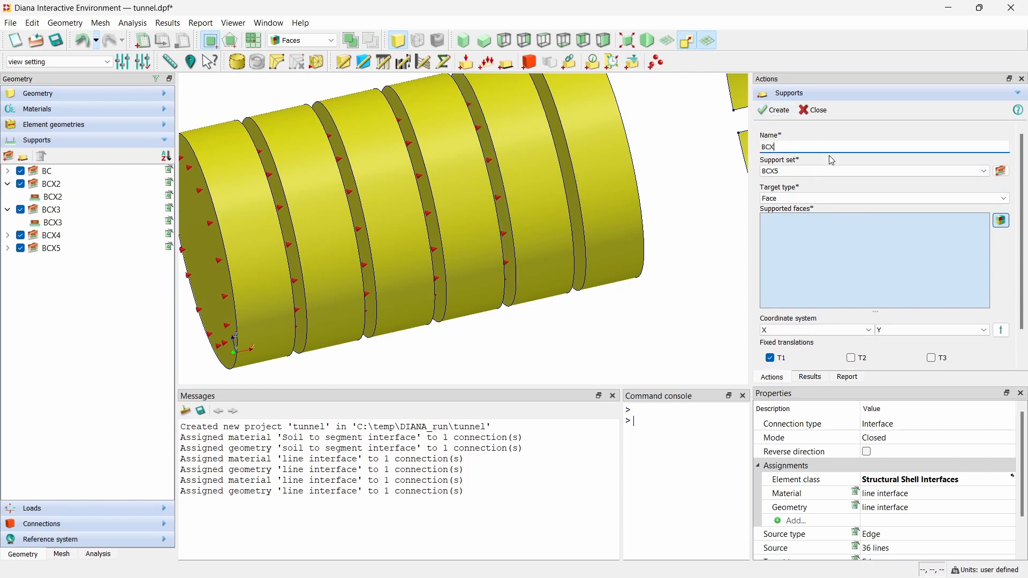
text(6)
click(1003, 171)
triple_click(930, 199)
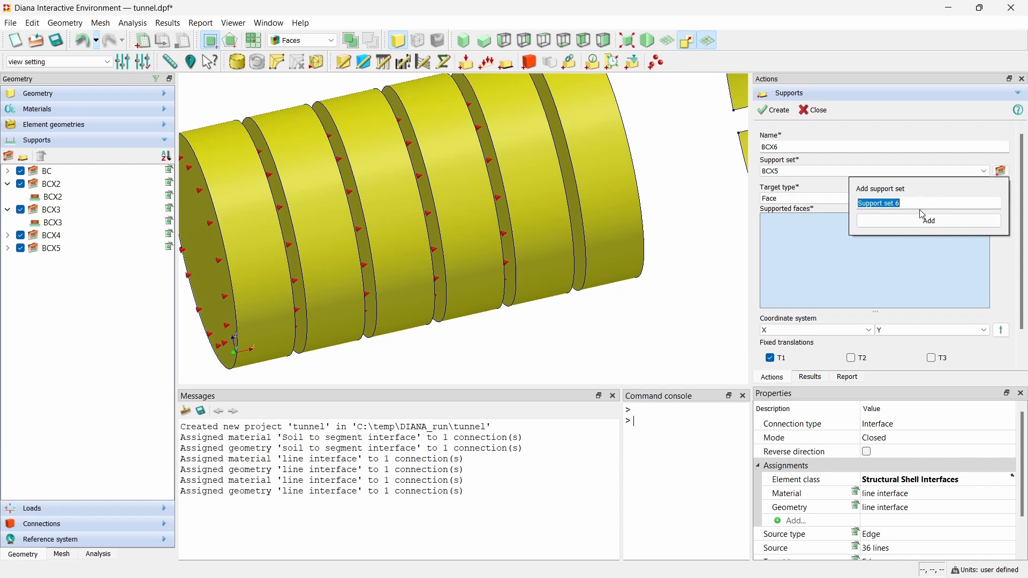
text(BCX6)
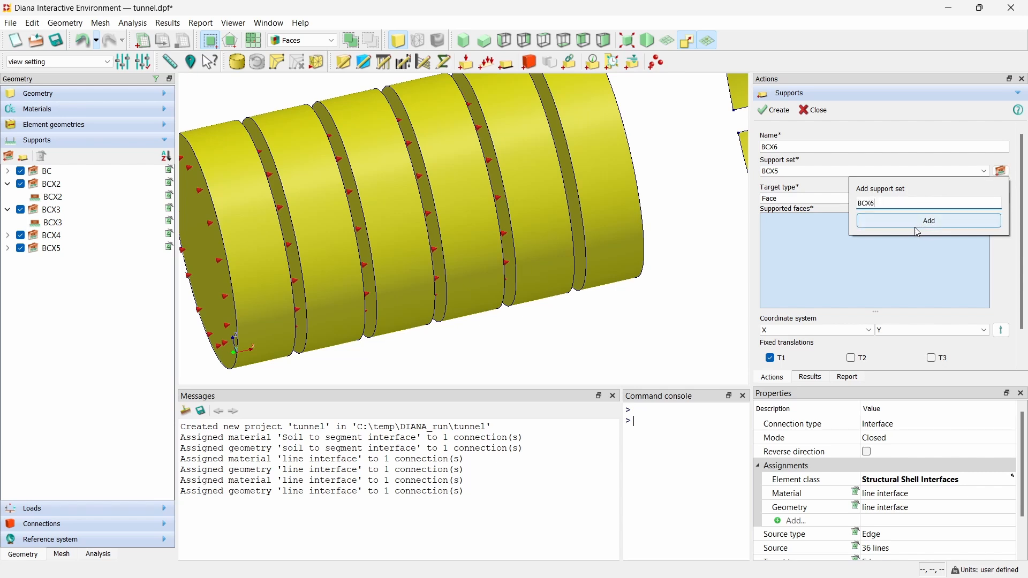
click(915, 226)
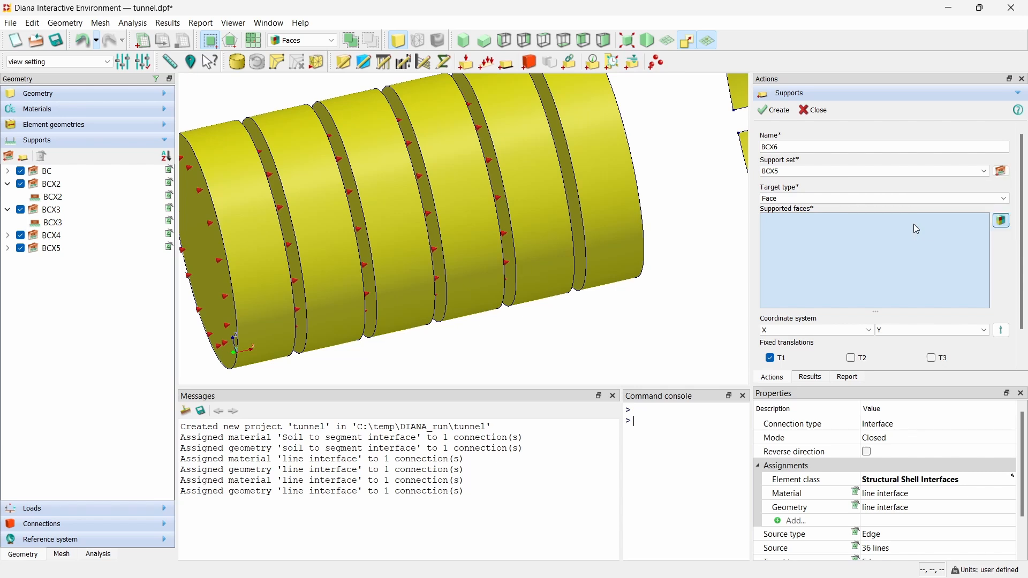
click(577, 201)
click(774, 110)
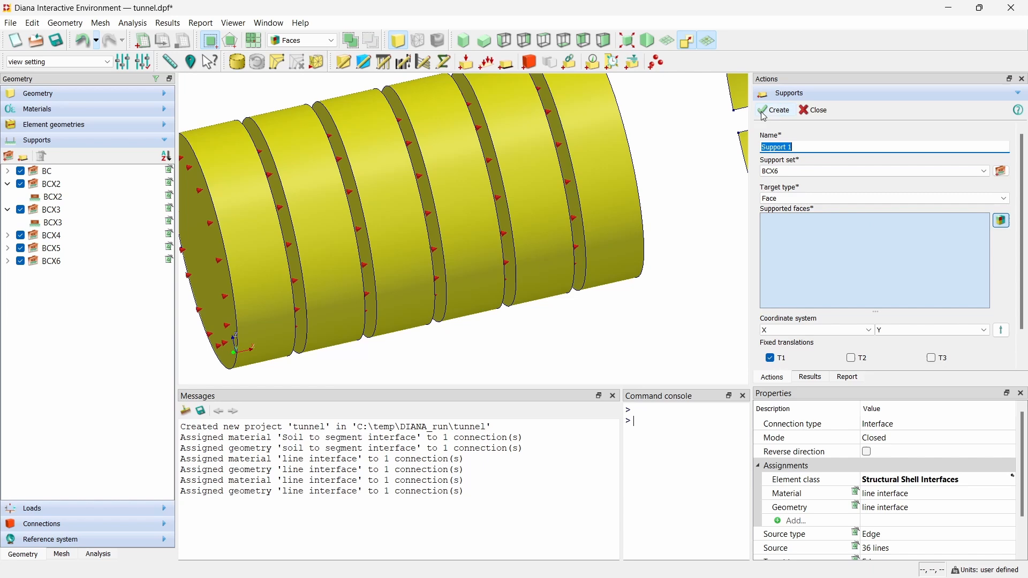
click(629, 41)
middle_drag(592, 133, 708, 137)
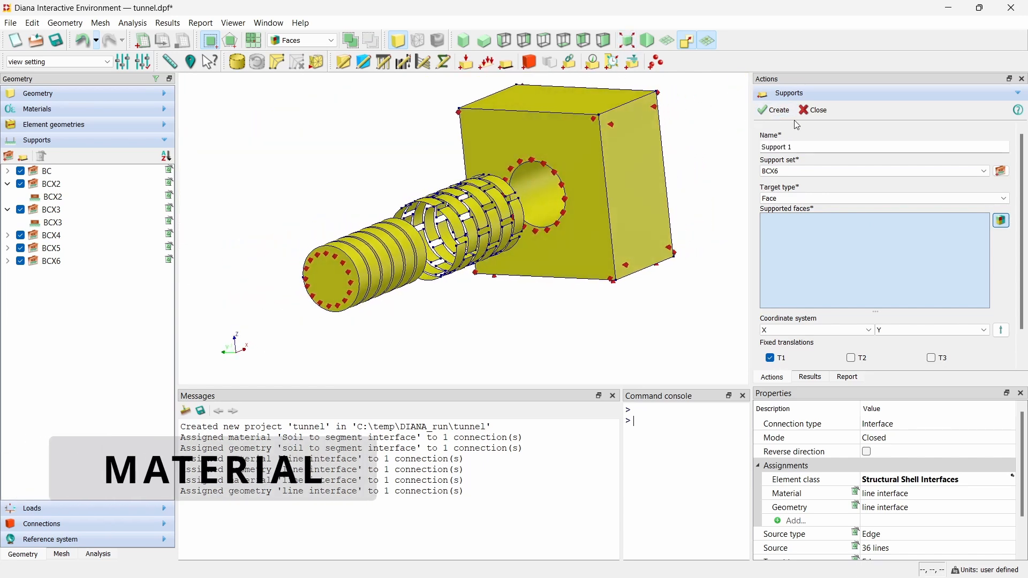
click(814, 111)
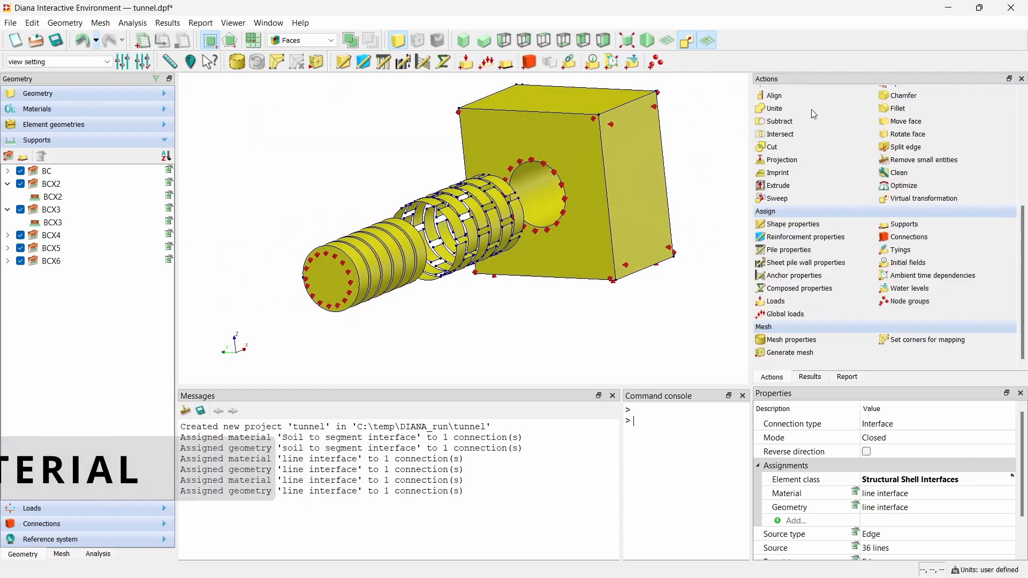
Step: Start assigning shape properties to the outer soil and all six excavated soil slices, with element class Structural Solids
click(344, 62)
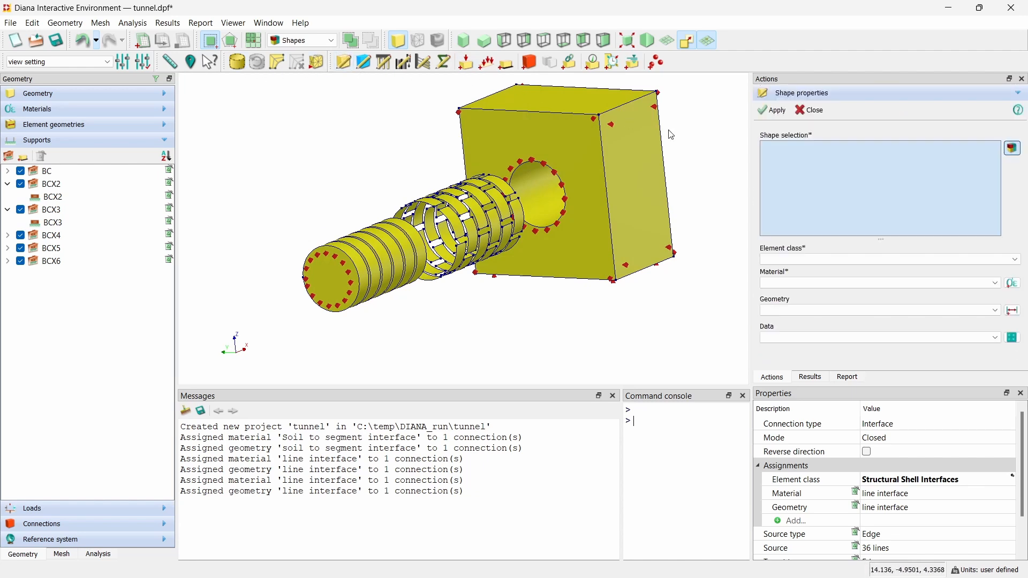
click(76, 96)
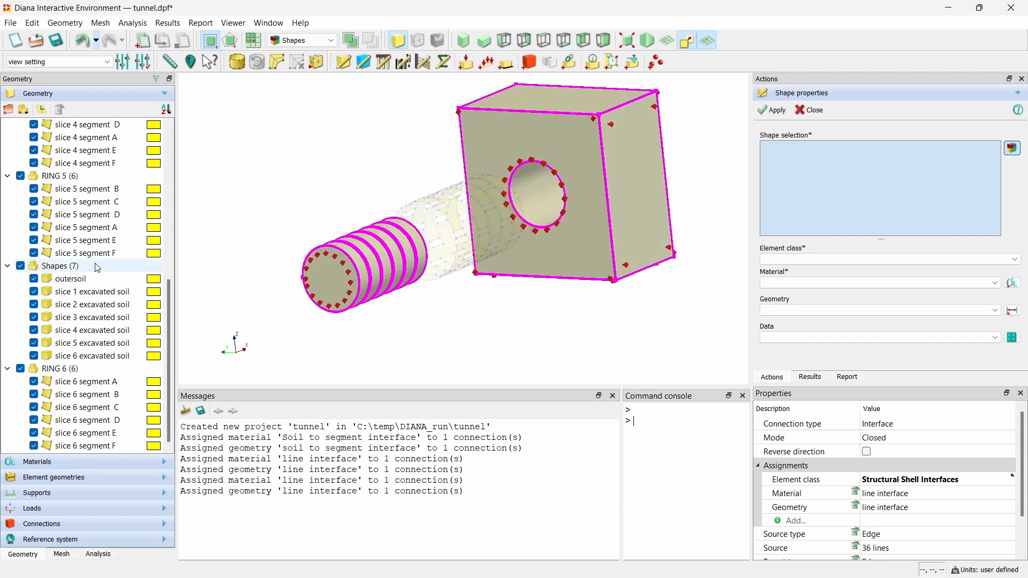
click(60, 266)
click(838, 260)
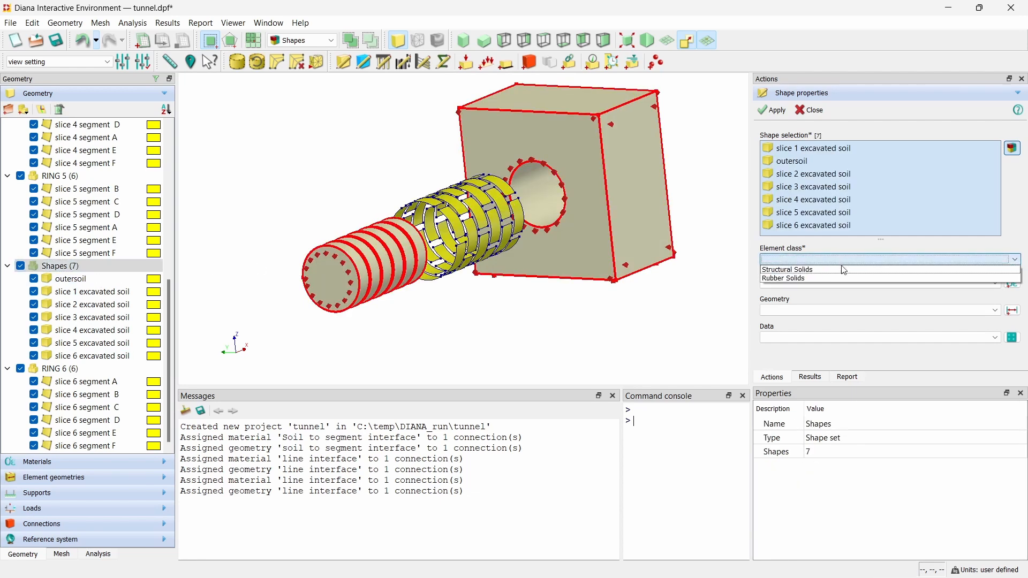
click(838, 267)
Step: Add a new material named soil of class Soil and rock, using the Mohr-Coulomb and Drucker-Prager plasticity model with initial stress
click(1013, 283)
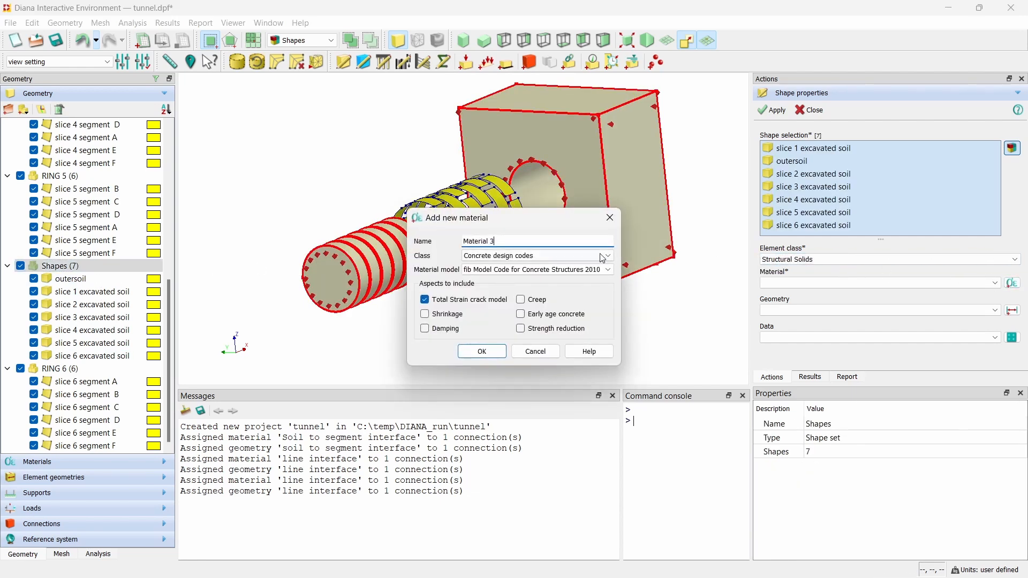
text(soil)
click(536, 256)
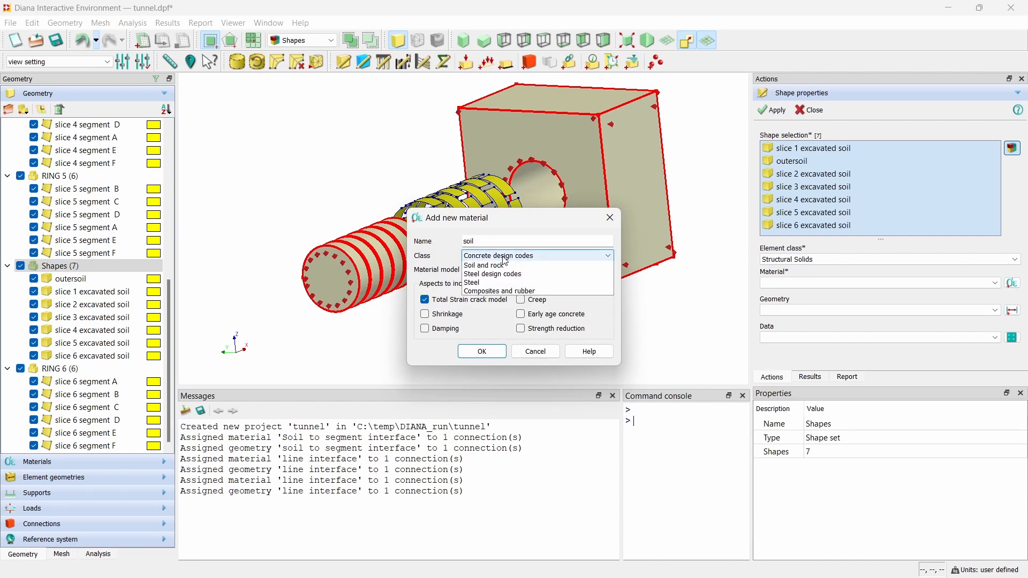
click(503, 280)
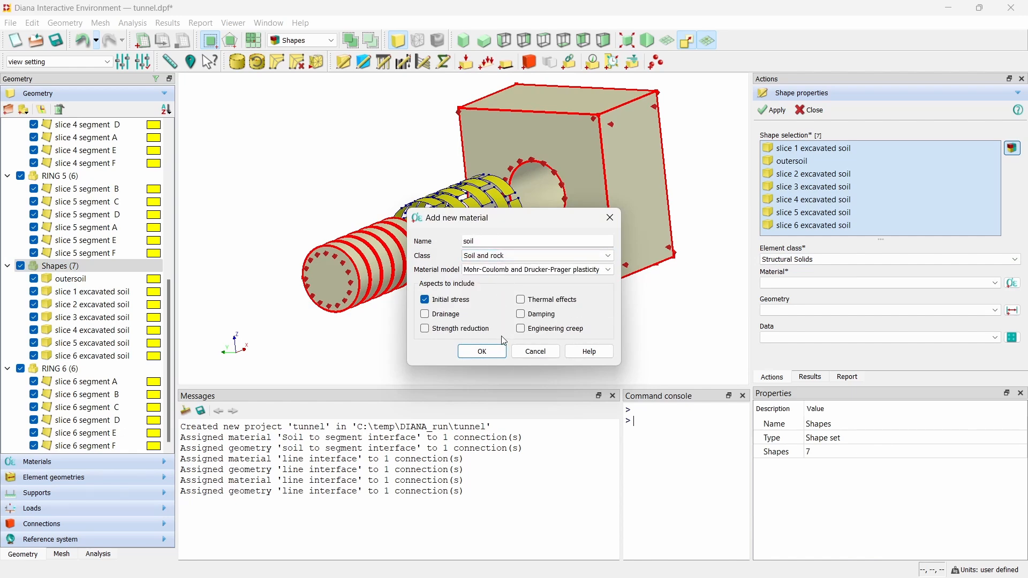
click(493, 351)
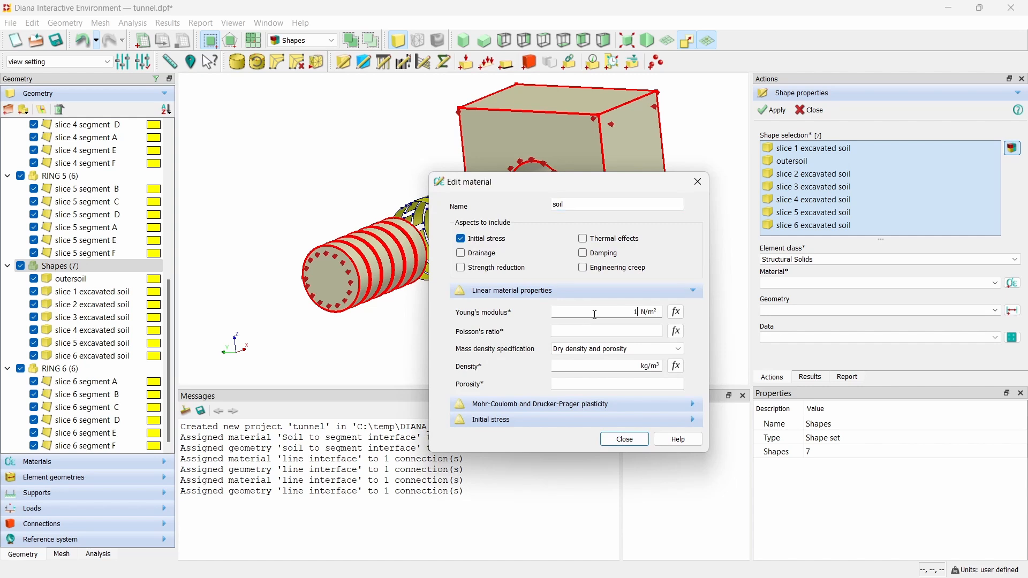
Step: Enter the soil's linear properties: Young's modulus 1e+09 N/m², Poisson's ratio 0.3, dry density and porosity
key(Tab)
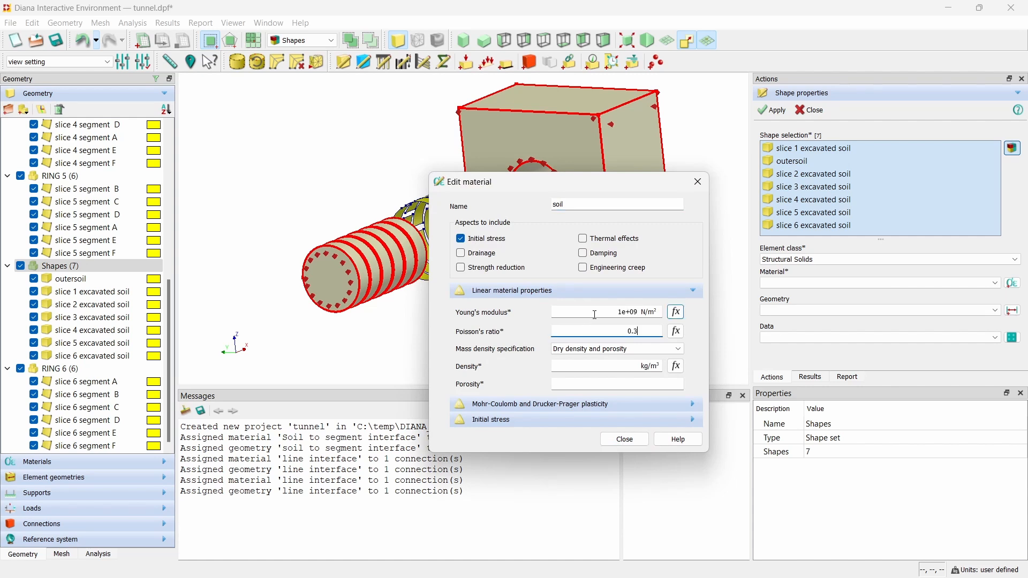
key(Tab)
key(Tab)
key(Tab)
text(0)
Step: Define the soil's Mohr-Coulomb plasticity by entering its cohesion, friction angle, dilatancy angle and tension cut-off value
click(563, 406)
click(604, 343)
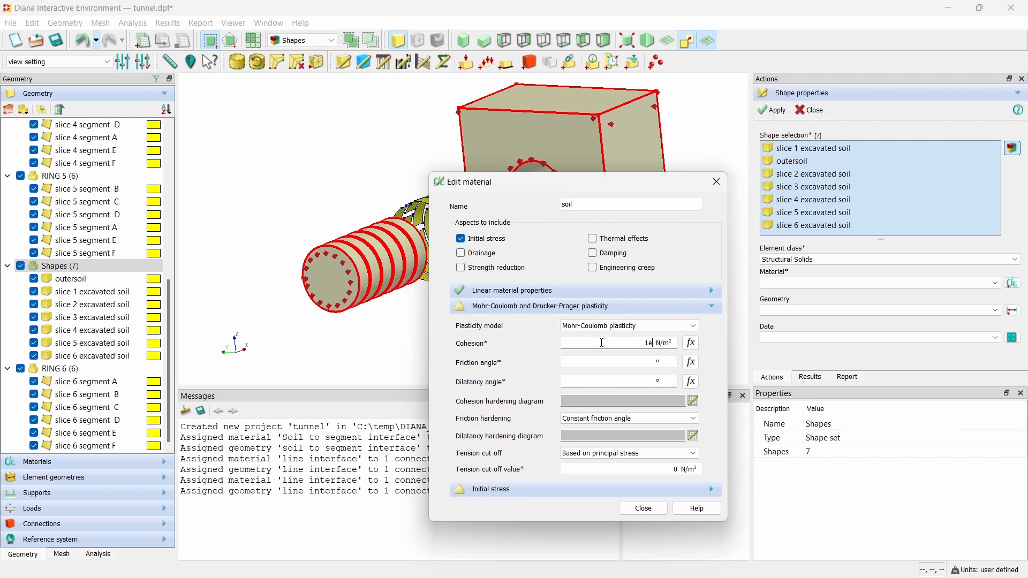
key(Tab)
key(Tab)
click(645, 470)
Step: Set the soil's isotropic effective-stress lateral pressure ratio K0 to 0.5 and apply the soil material to the seven selected shapes
click(644, 488)
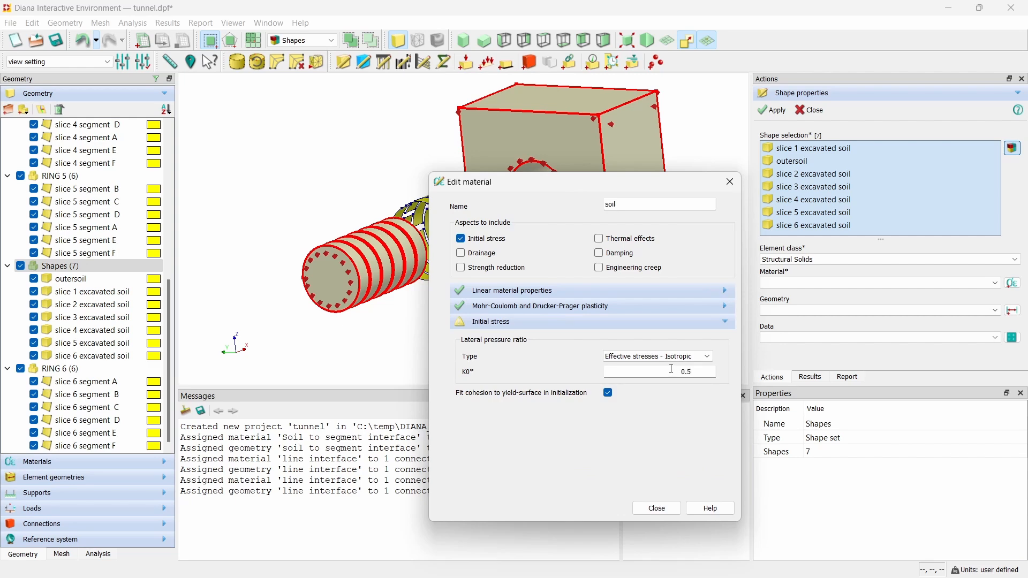
click(654, 508)
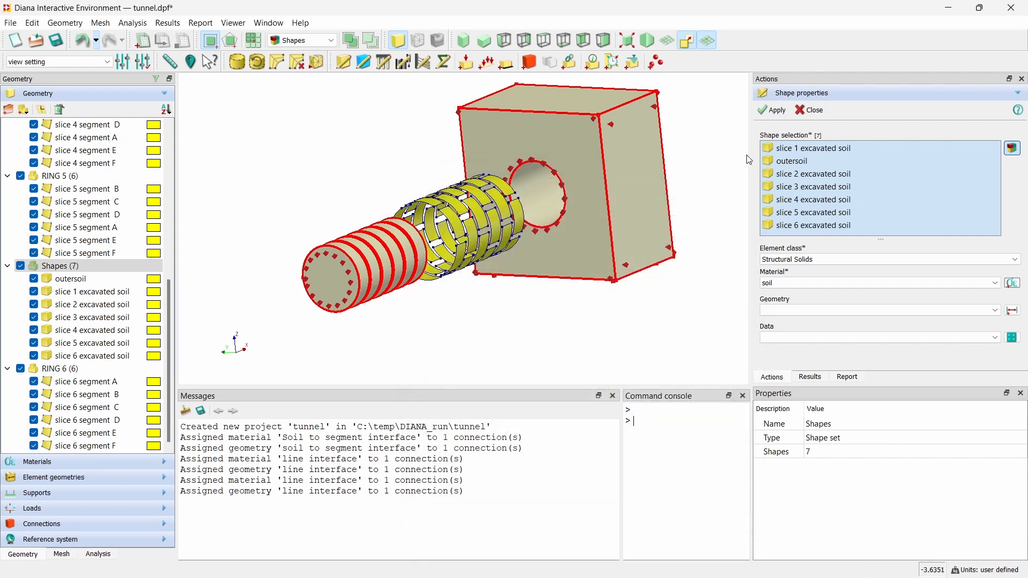
click(772, 110)
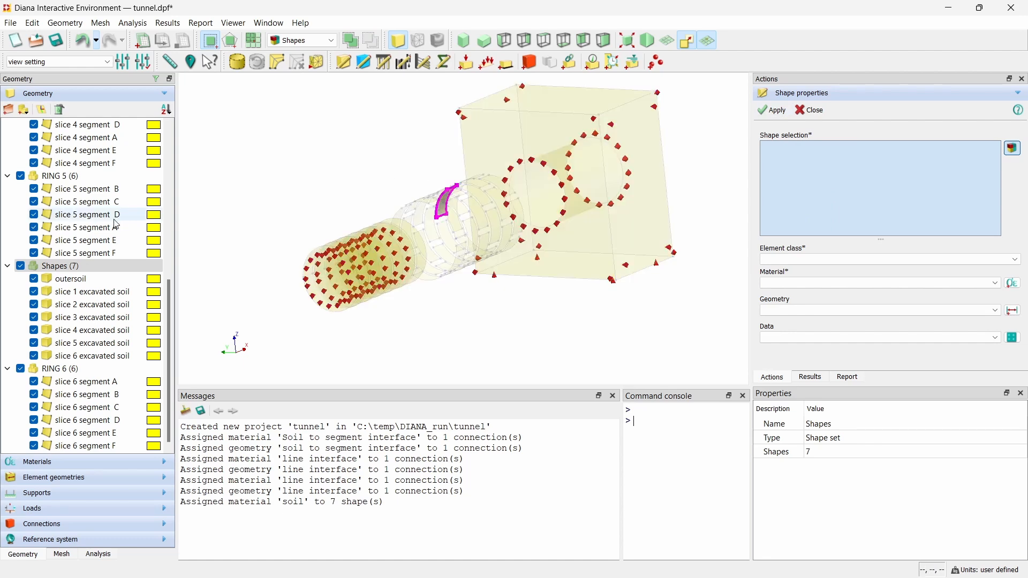
Step: Select all lining segments of the six rings in a side view and set their element class to Regular Curved Shells
click(526, 43)
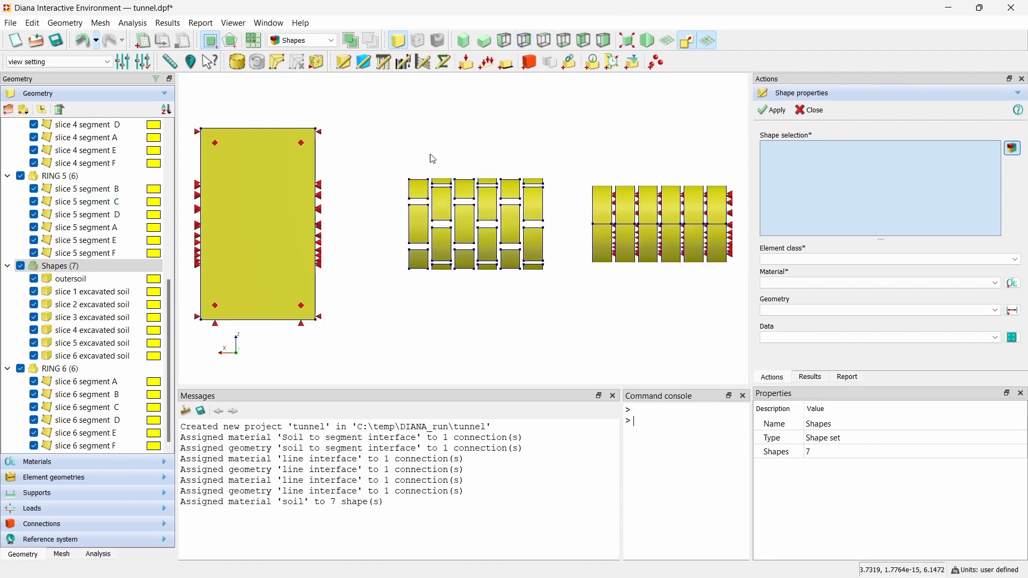
drag(383, 139, 571, 356)
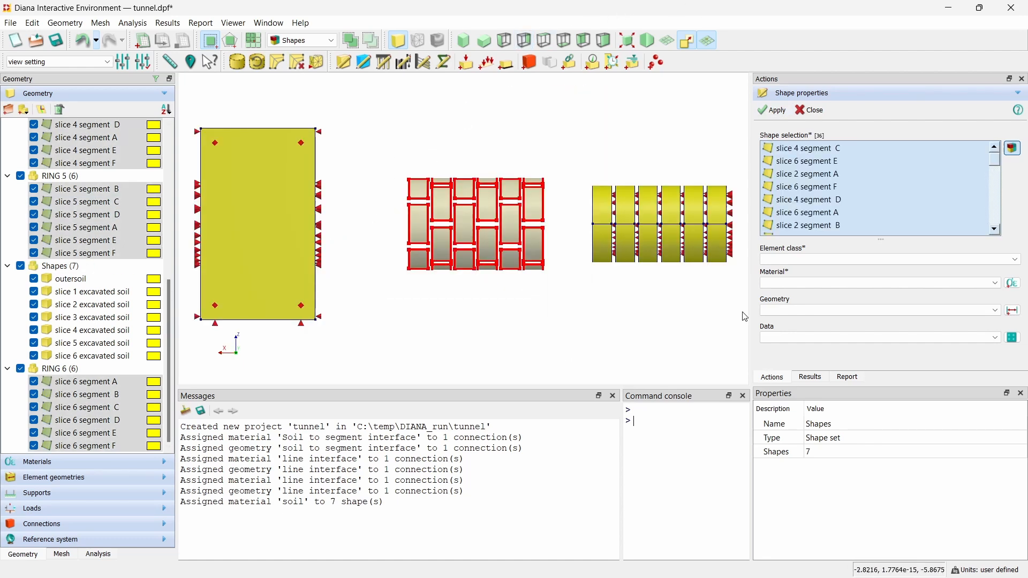
click(894, 261)
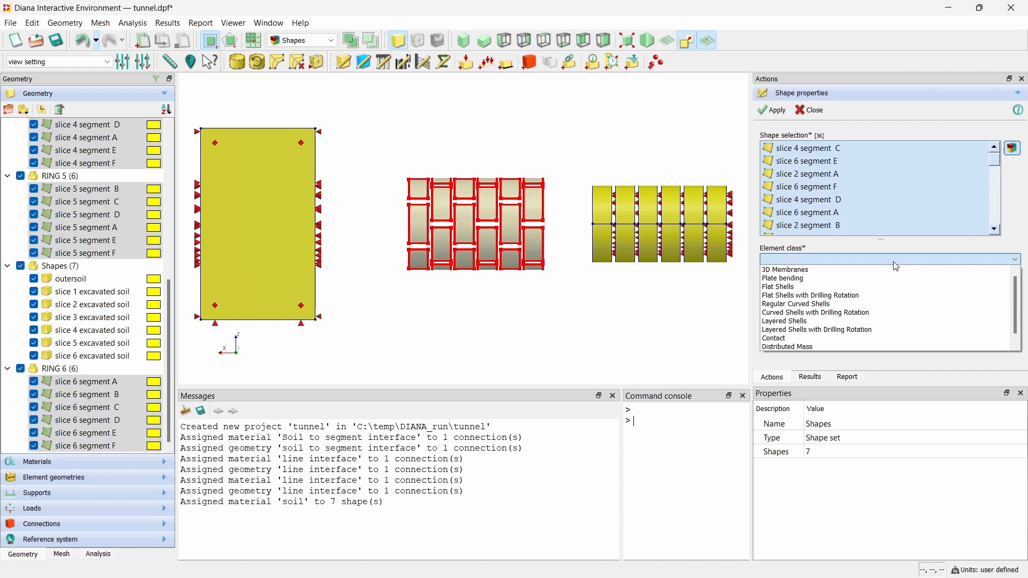
click(888, 305)
Step: Add a new material named concrete for the segments, with class Concrete and masonry and the Linear elastic isotropic model
click(1013, 284)
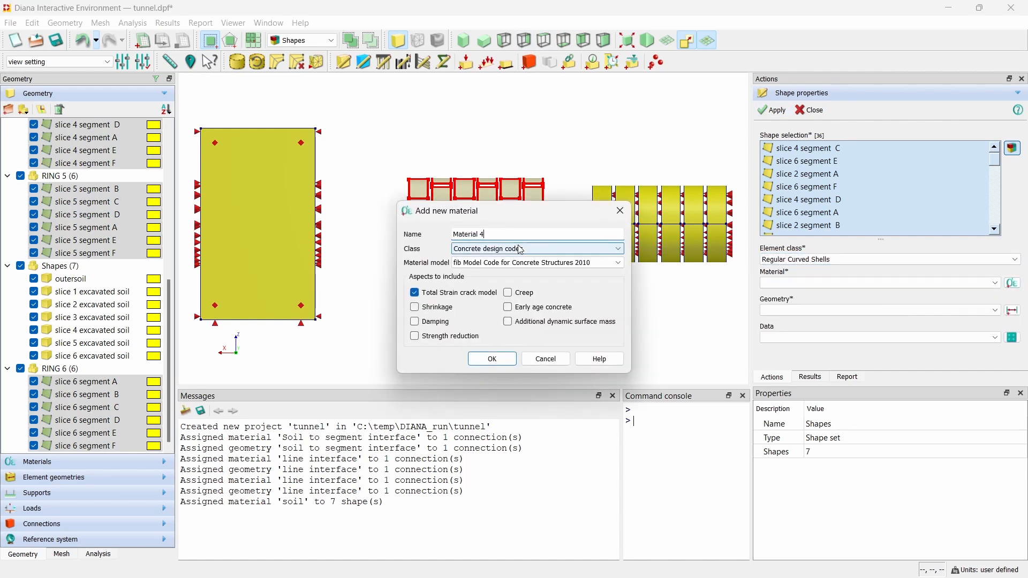
double_click(518, 237)
text(concrete)
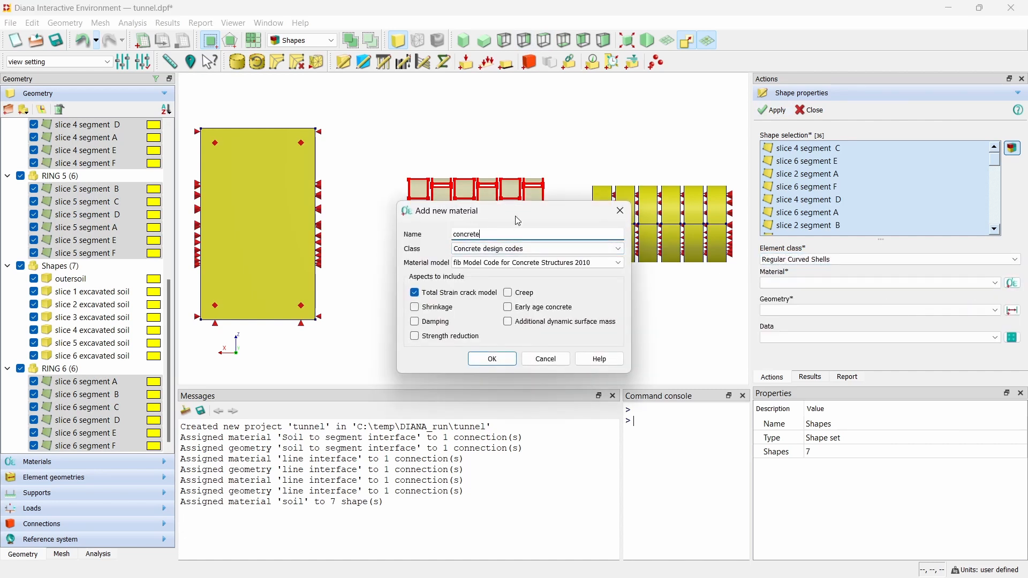
click(531, 248)
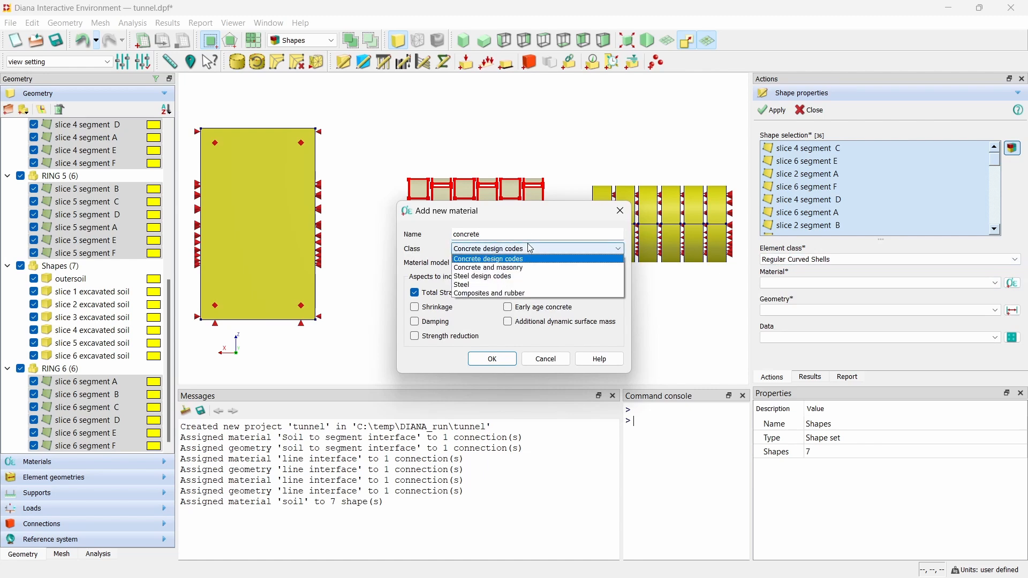
click(530, 268)
click(522, 263)
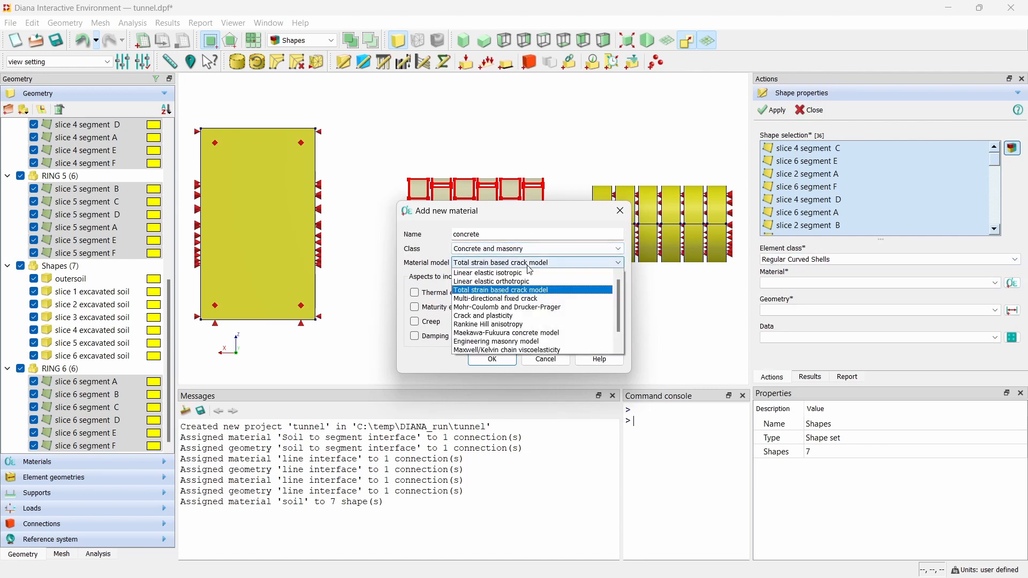
click(528, 274)
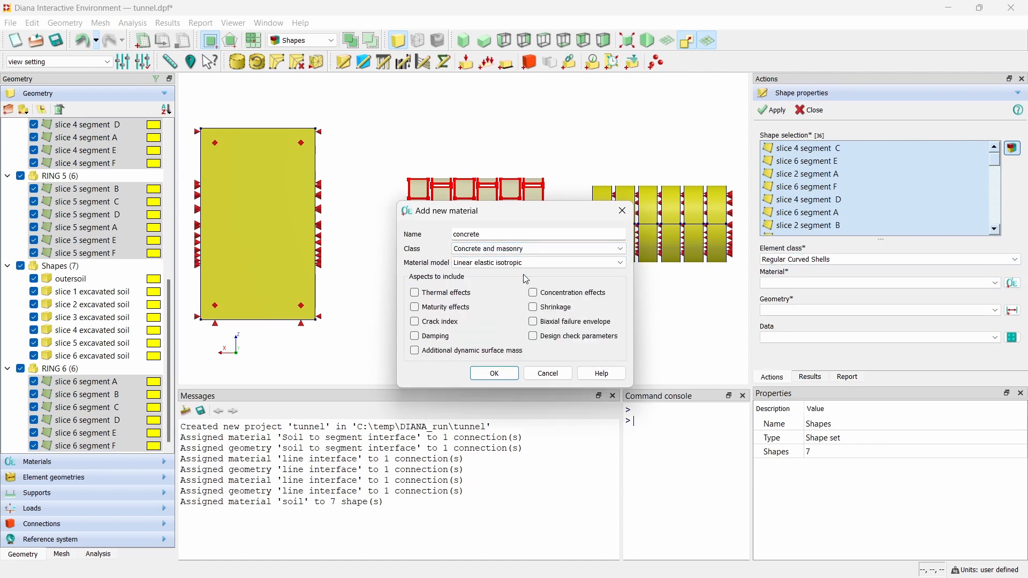
click(518, 373)
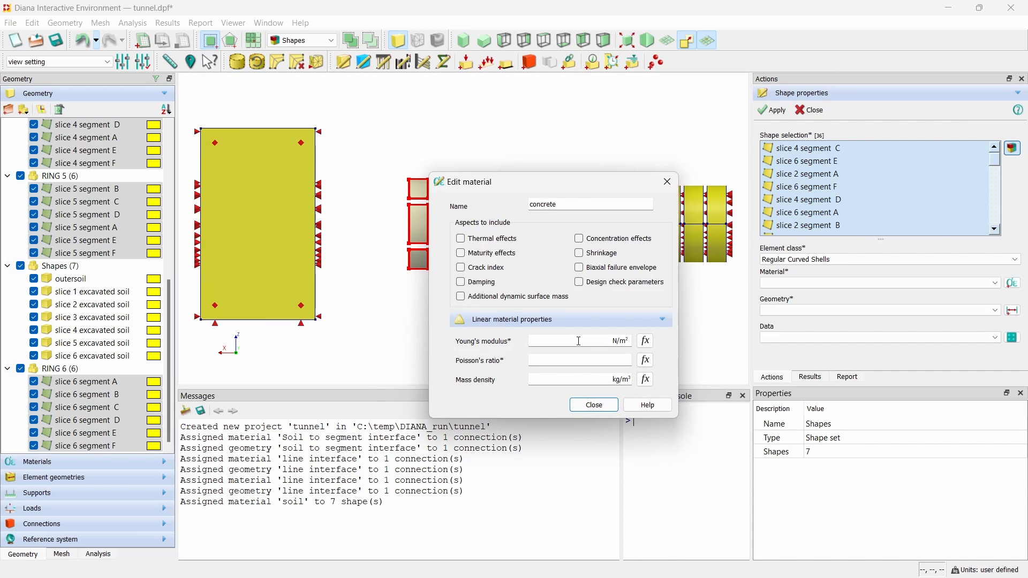
Step: Enter the concrete's linear properties: Young's modulus 3e+10 N/m², Poisson's ratio 0.2 and mass density 2500 kg/m³
text(3e+10)
key(Tab)
key(Tab)
text(0)
key(Tab)
key(Tab)
text(2)
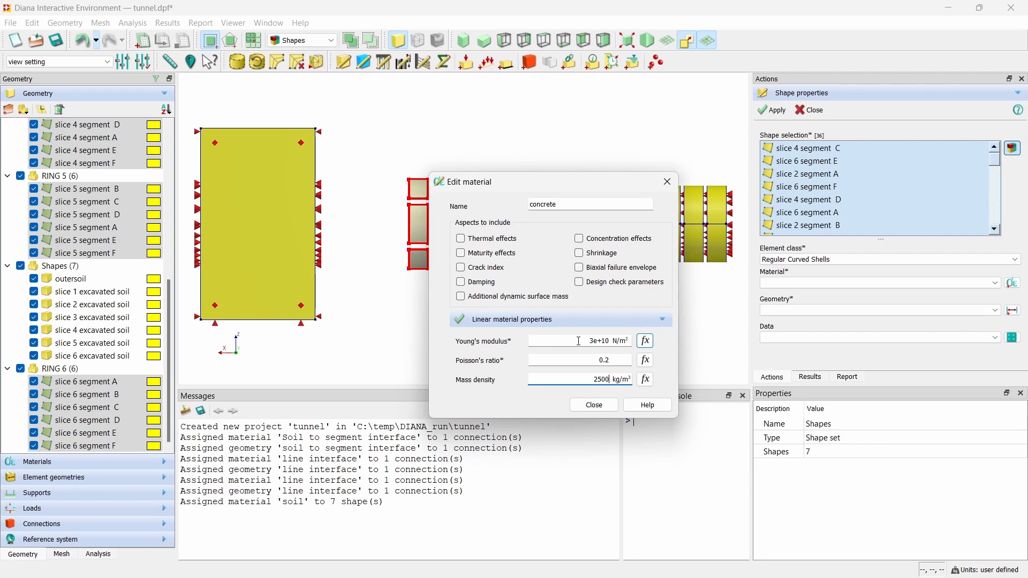
click(594, 406)
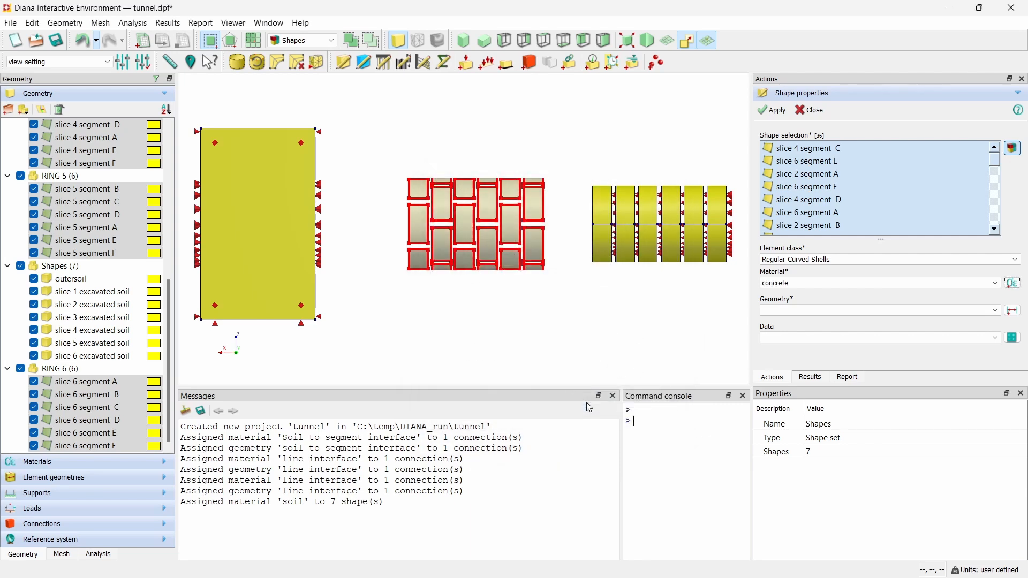
Step: Create an element geometry named thickness segments for the lining segments, with a thickness of 0.2 m
click(1006, 312)
triple_click(513, 204)
text(thickness segment)
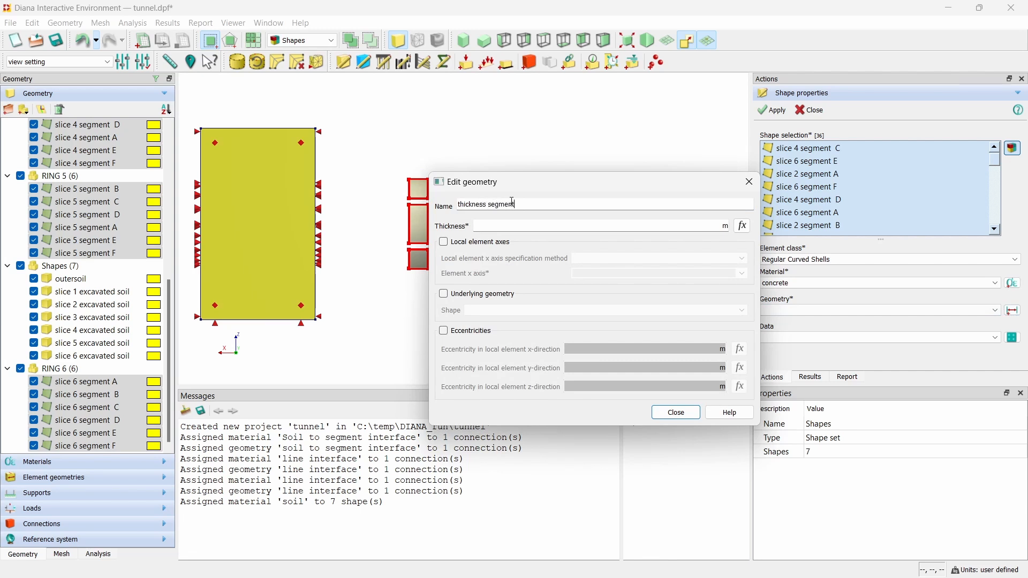
text(s)
click(688, 224)
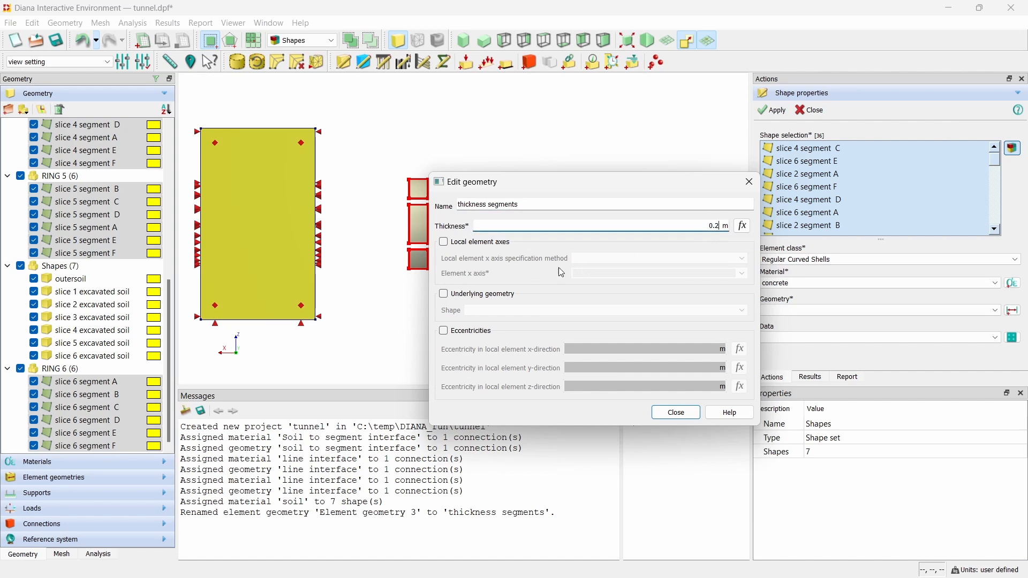
Step: Give the geometry a cylindrical underlying shape with origin 0 0 0 and the X axis, and apply the properties to the selected segments
click(444, 294)
click(540, 311)
click(538, 329)
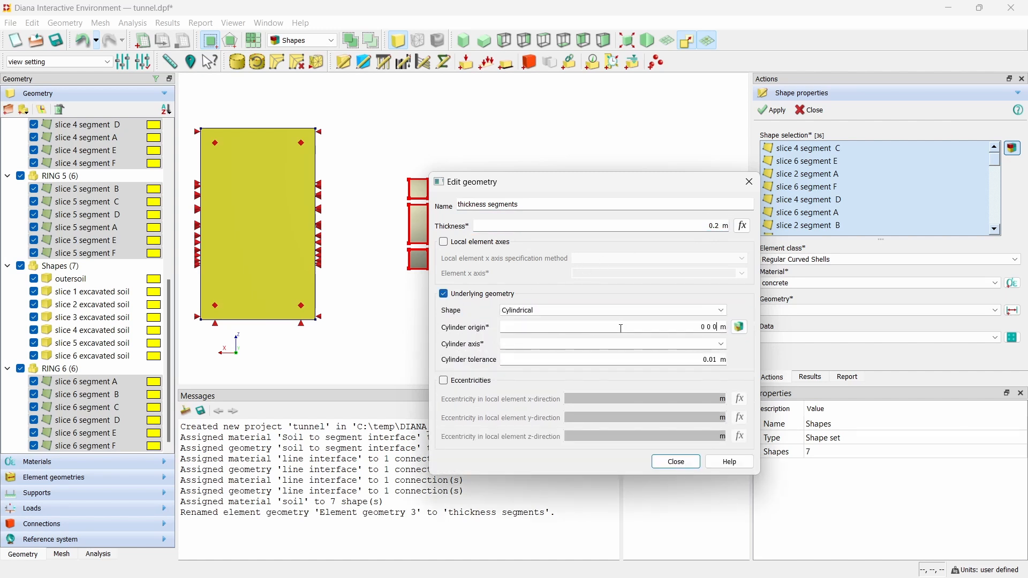
click(621, 328)
click(721, 345)
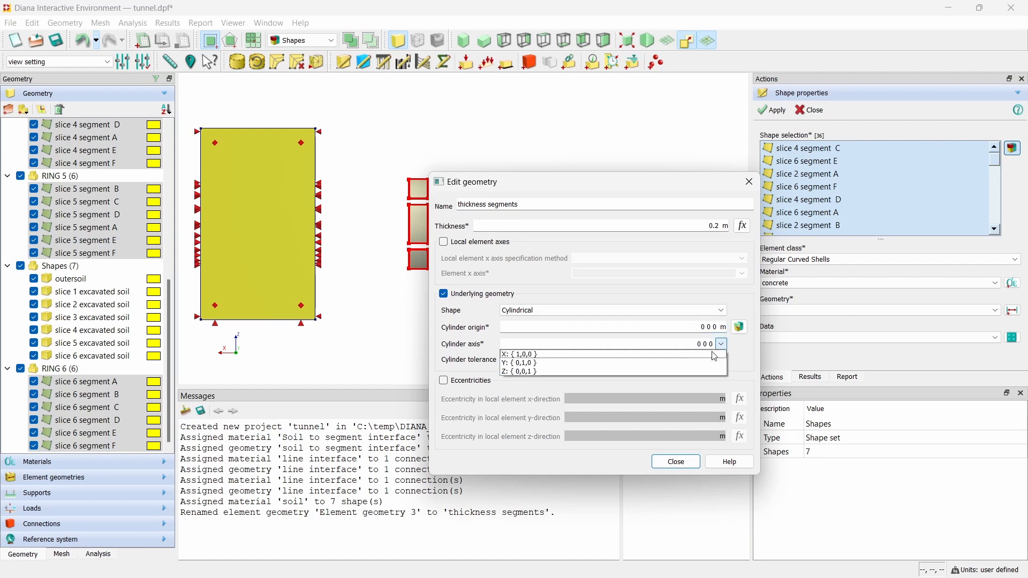
click(704, 353)
click(688, 462)
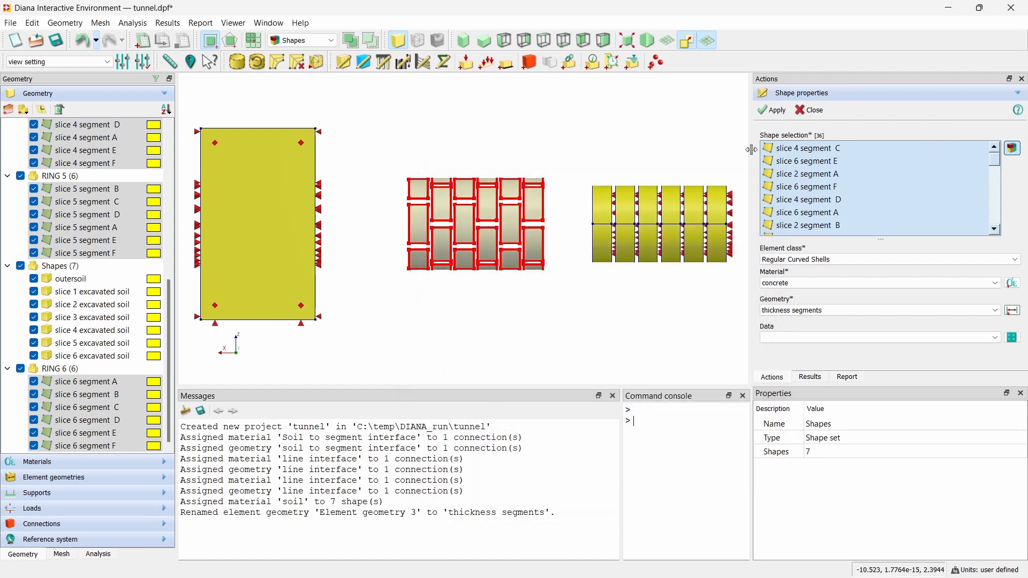
click(770, 111)
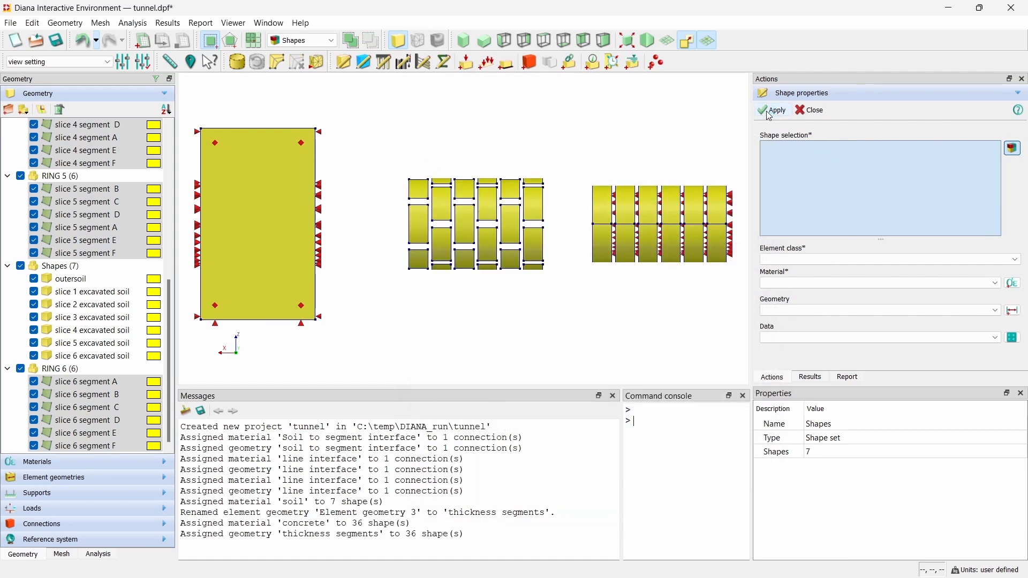
Step: Assign an element size of 0.5 m to all shapes of the model and generate the mesh
click(466, 43)
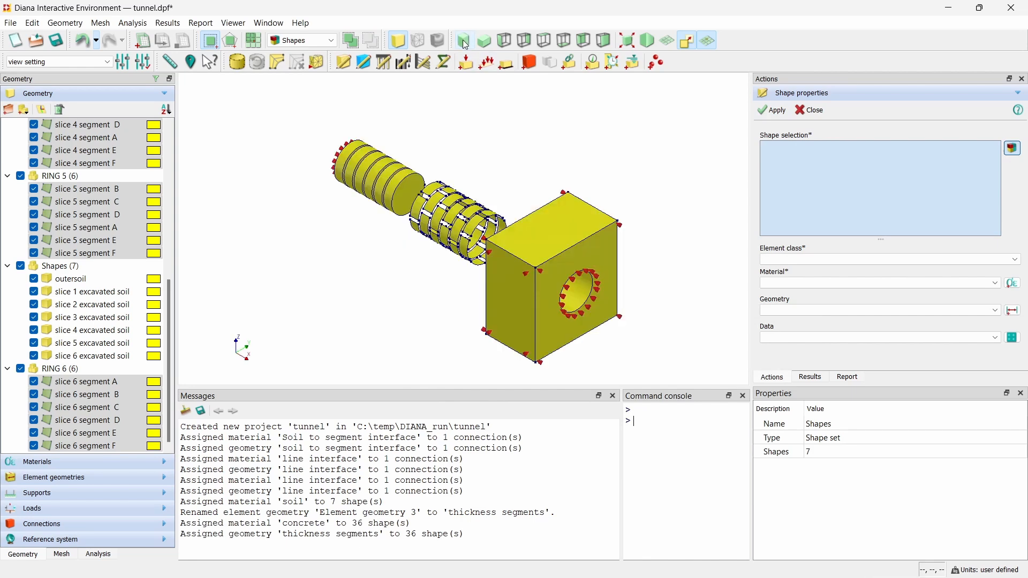
click(237, 61)
drag(268, 108, 756, 409)
click(840, 168)
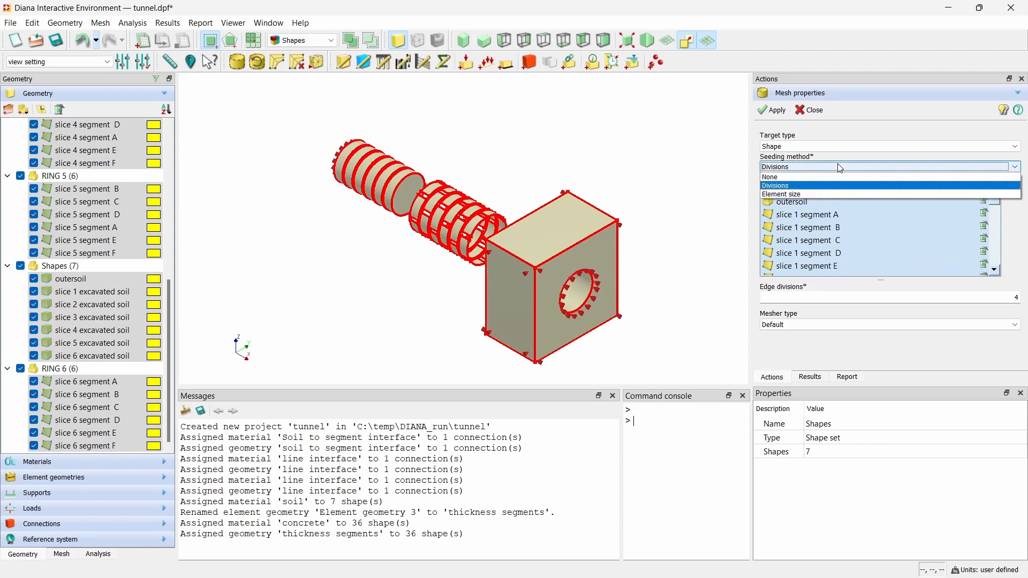
click(828, 192)
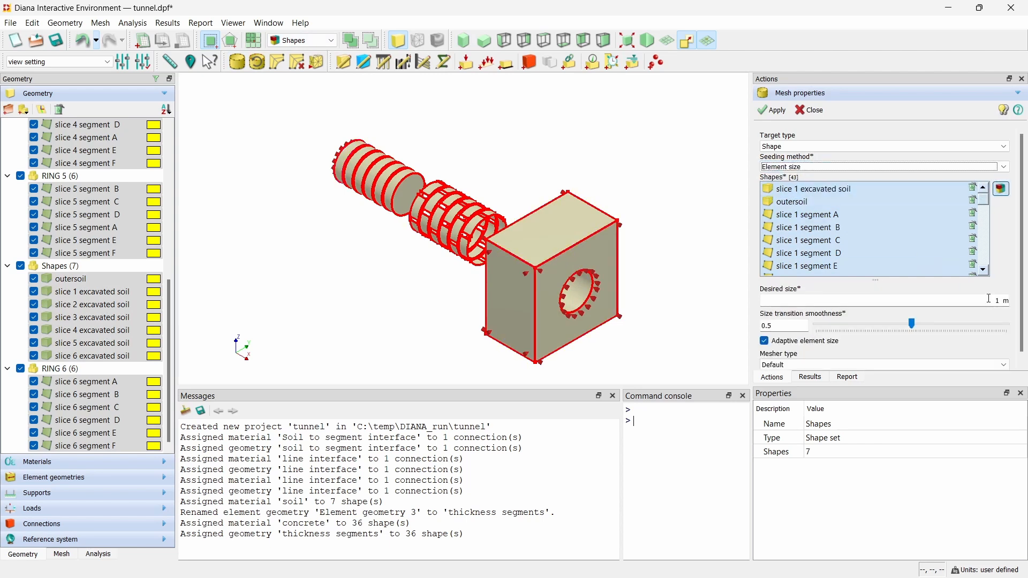
click(989, 299)
key(BackSpace)
text(0.5)
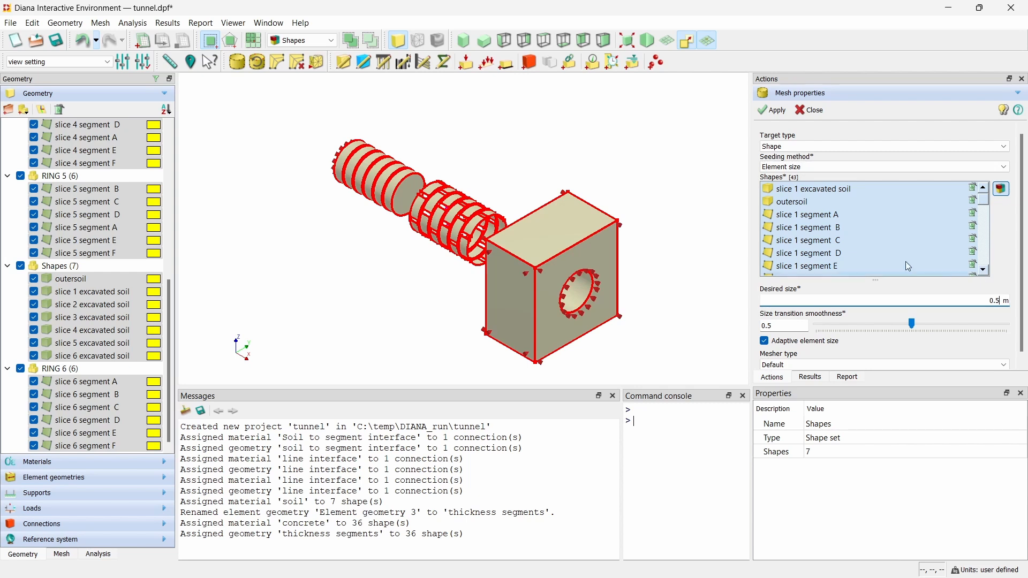
click(780, 114)
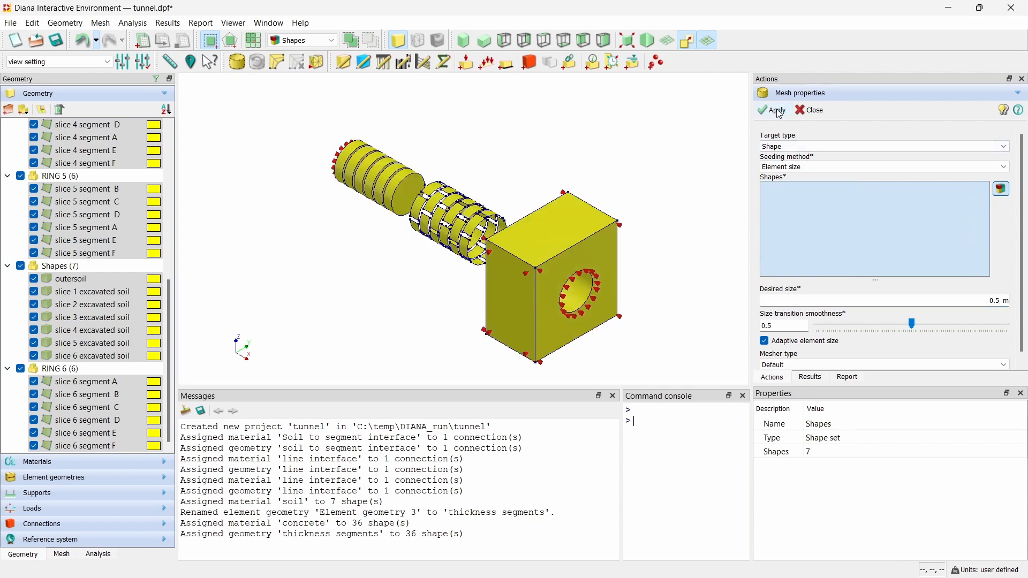
click(317, 69)
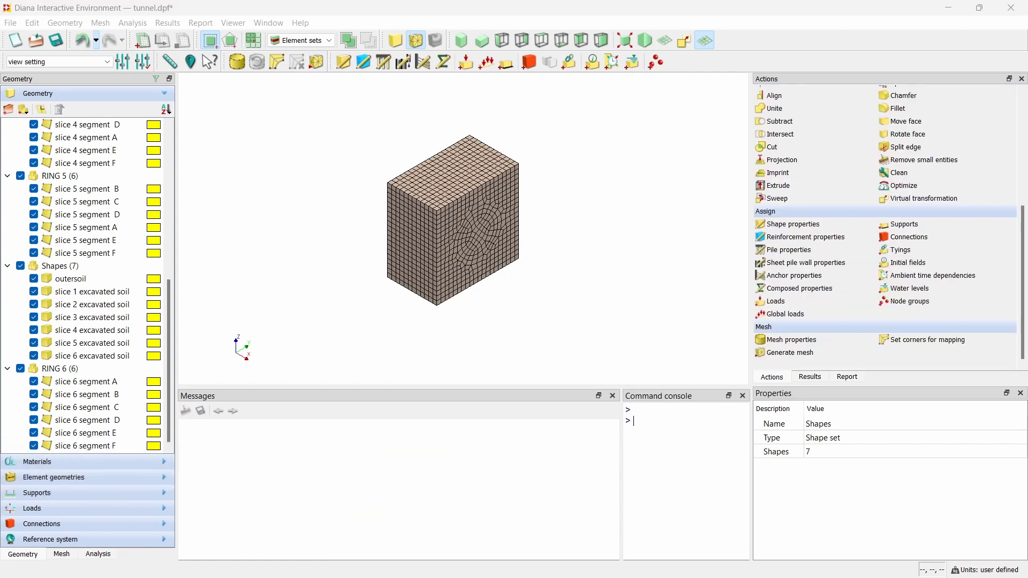
Step: Create a new analysis and rename it Tunnel
click(99, 556)
click(8, 94)
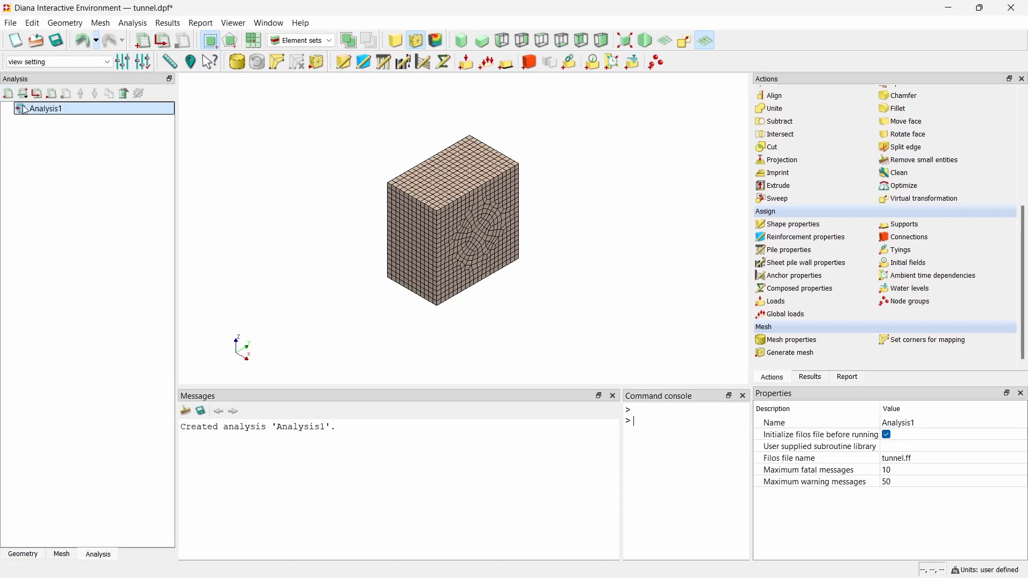
right_click(24, 107)
click(67, 173)
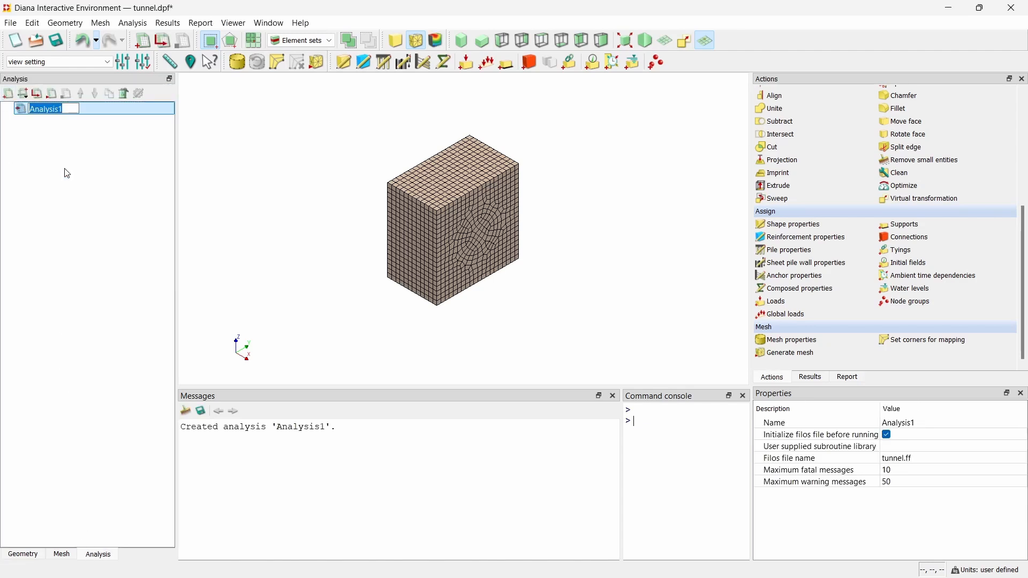
text(Tunnel)
key(Return)
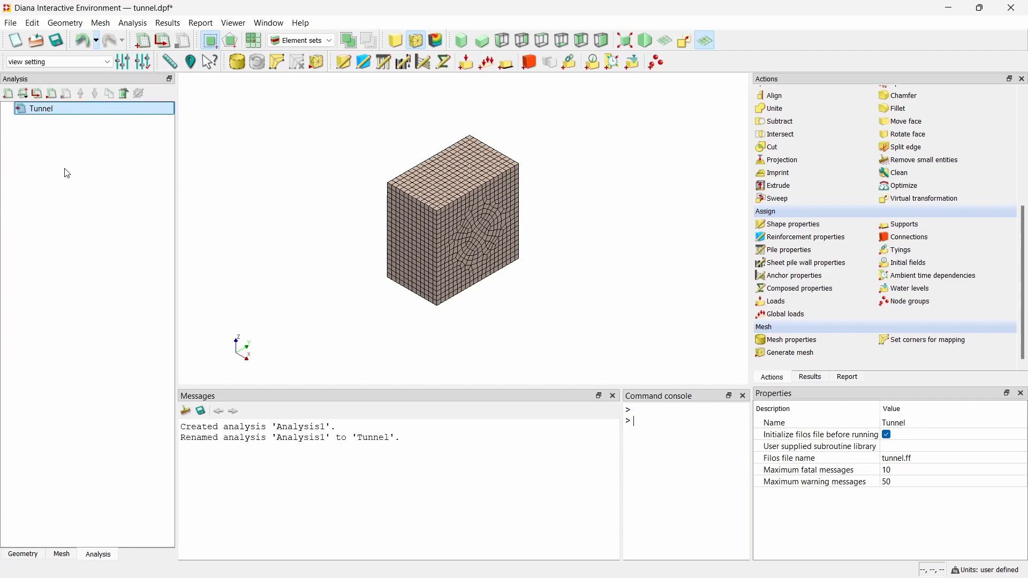
Step: Add a Staged construction command to the Tunnel analysis
right_click(82, 114)
mouse_move(97, 120)
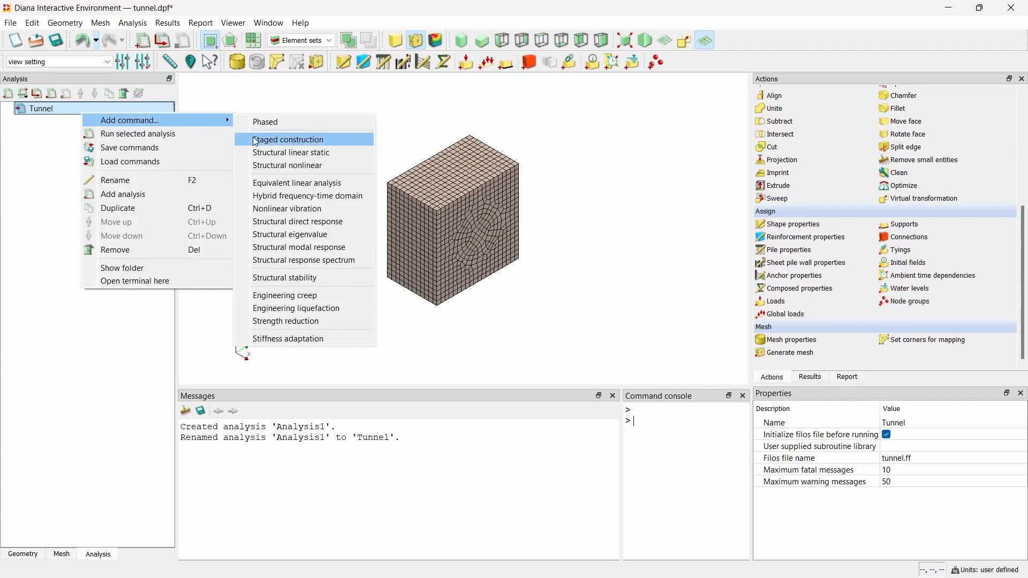
click(270, 140)
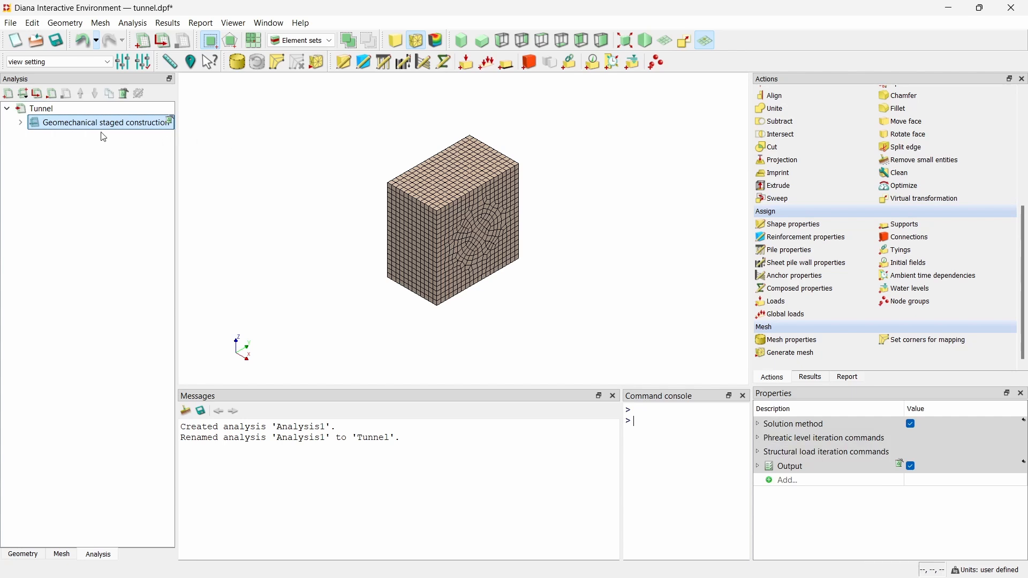
Step: Set the iteration method of the structural load iteration commands to Secant (Quasi-Newton)
click(21, 124)
click(69, 166)
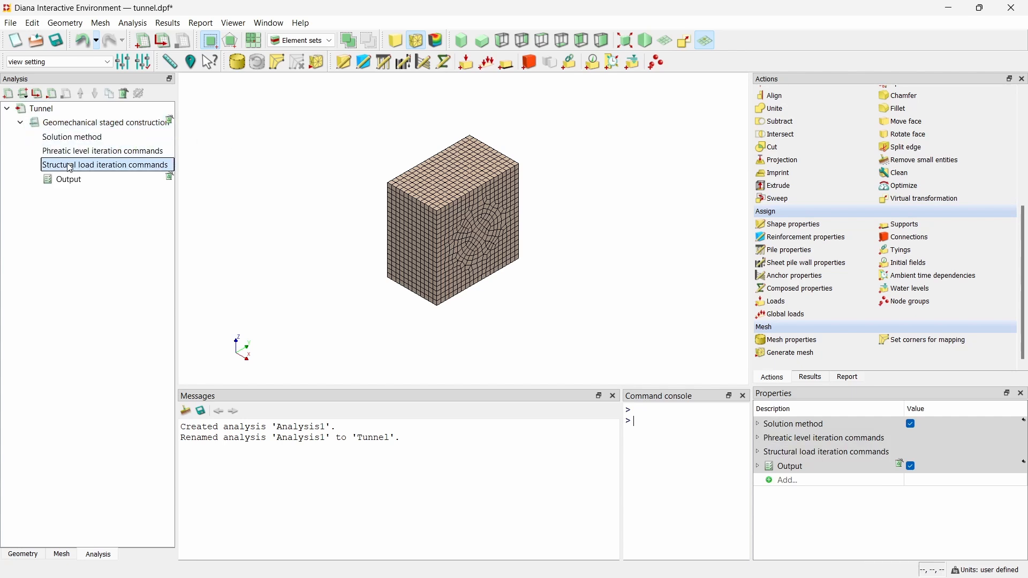
double_click(69, 167)
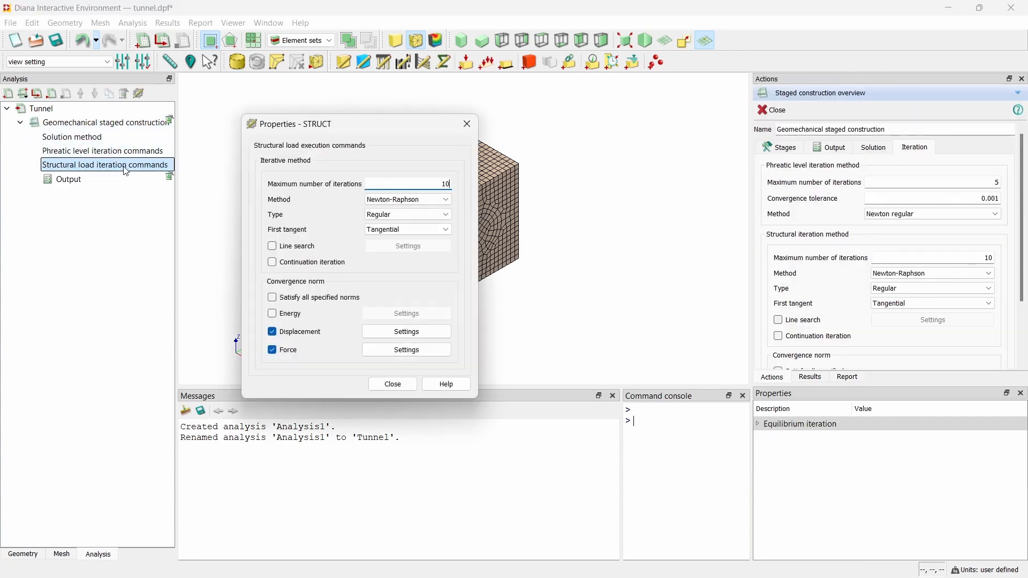
click(373, 200)
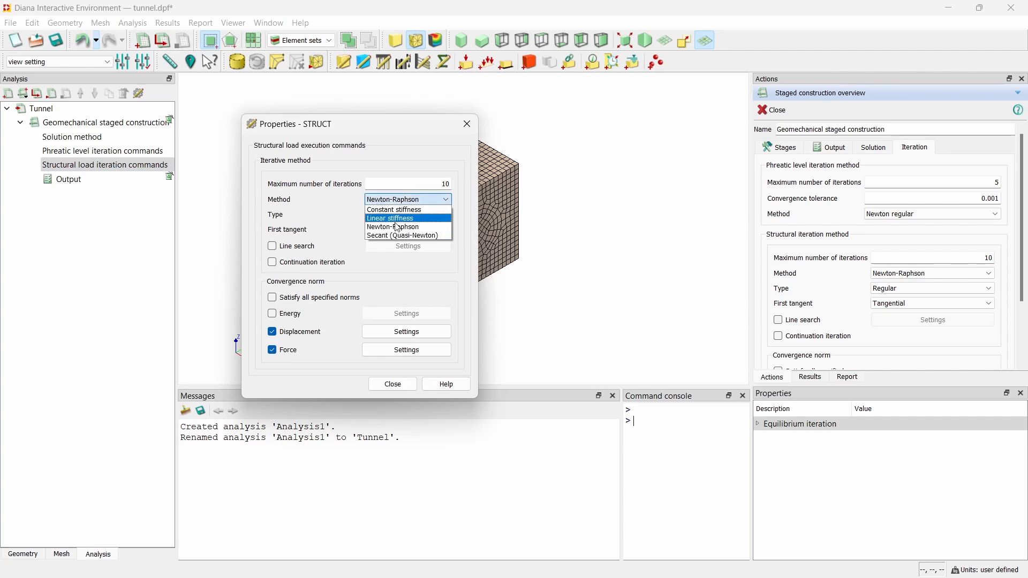
click(404, 238)
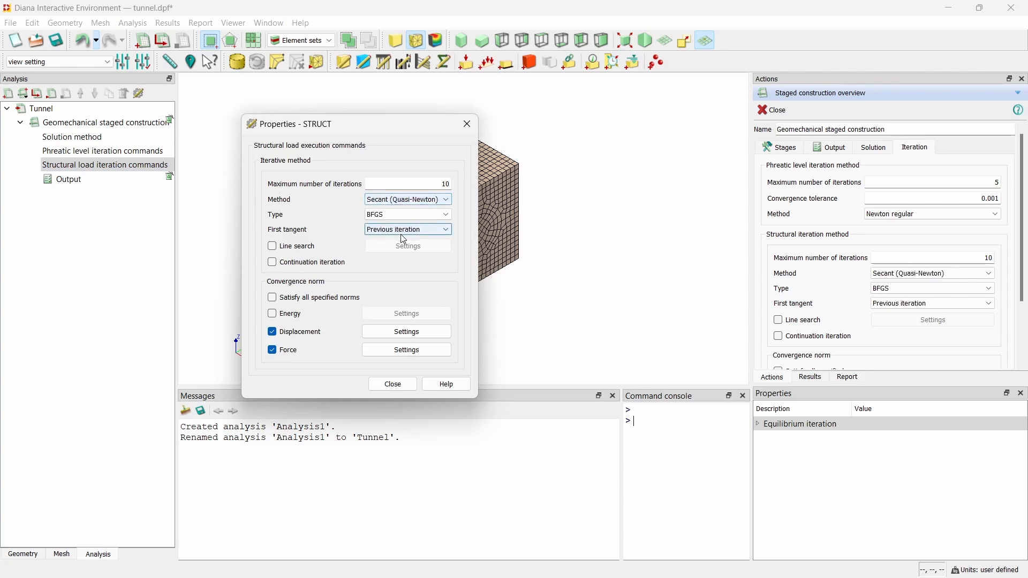
click(396, 387)
Step: Add a stage to the geomechanical staged construction, rename it initial, and close the staged construction overview
click(107, 123)
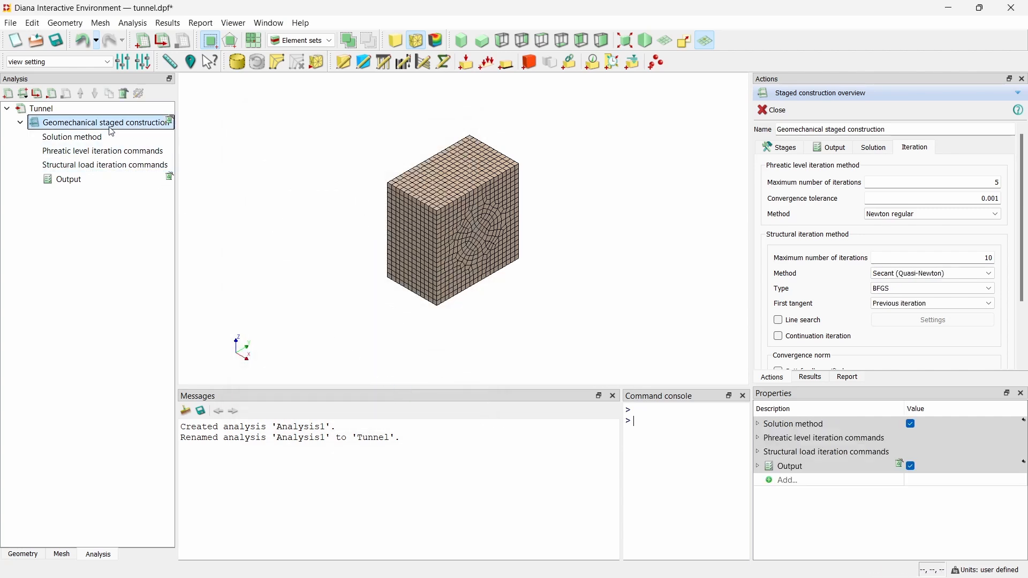
right_click(110, 127)
mouse_move(153, 136)
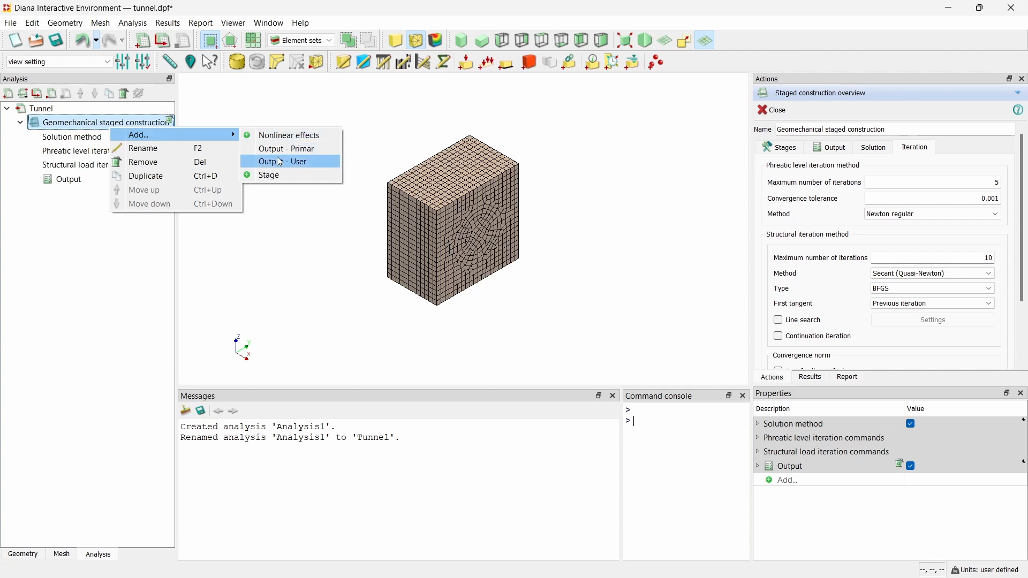
click(277, 174)
right_click(102, 192)
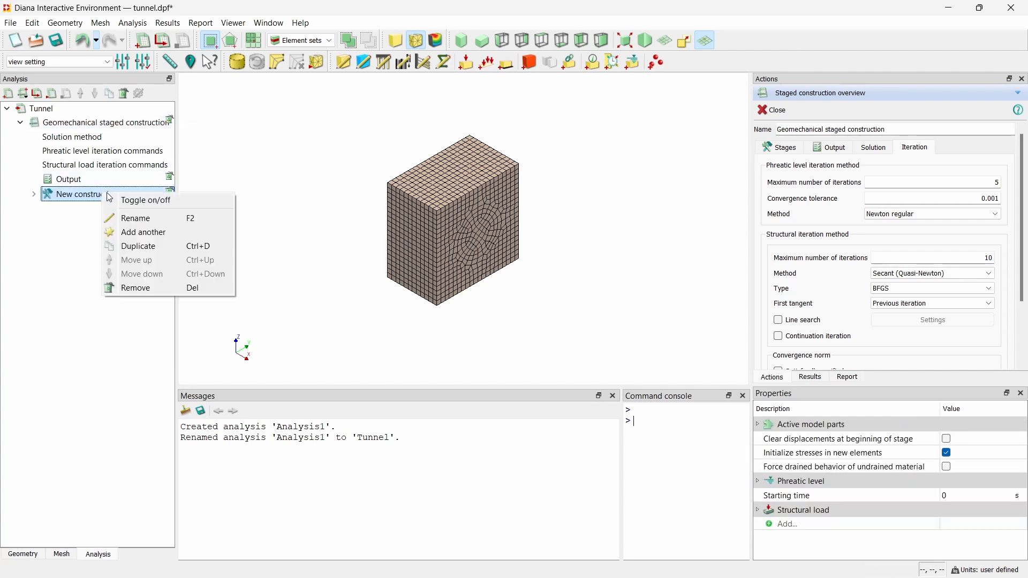
click(148, 222)
text(I)
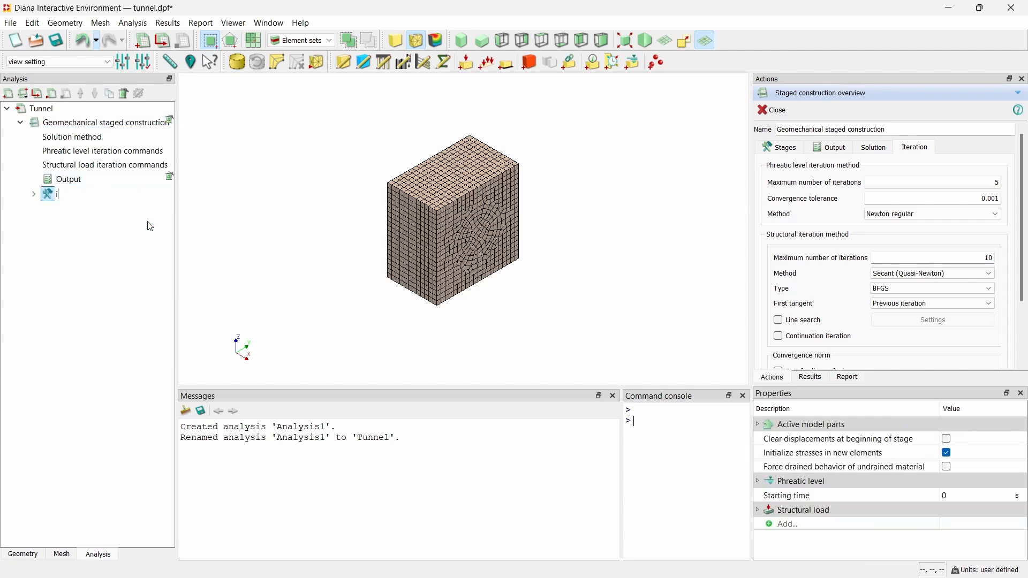
key(Return)
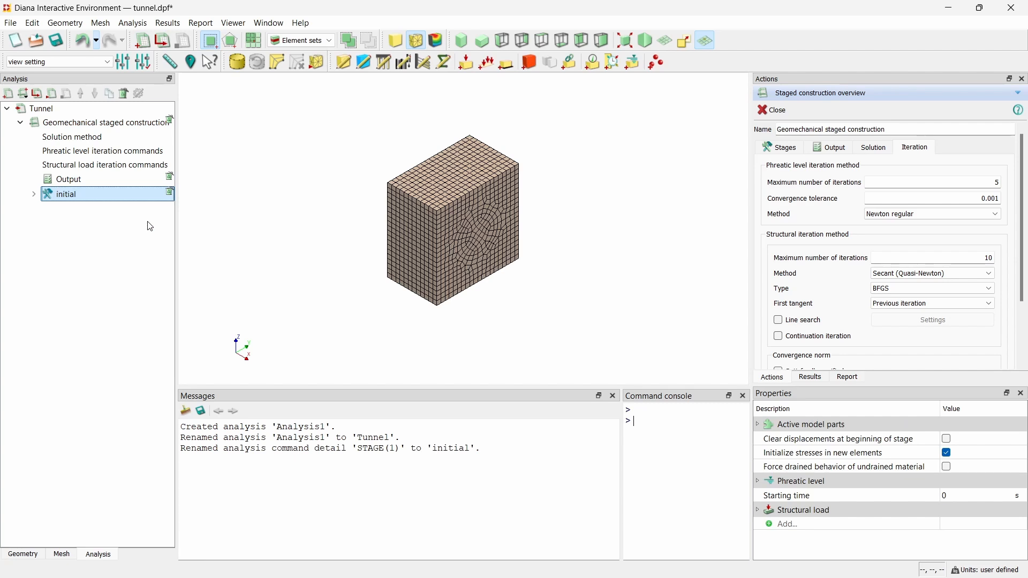
click(760, 108)
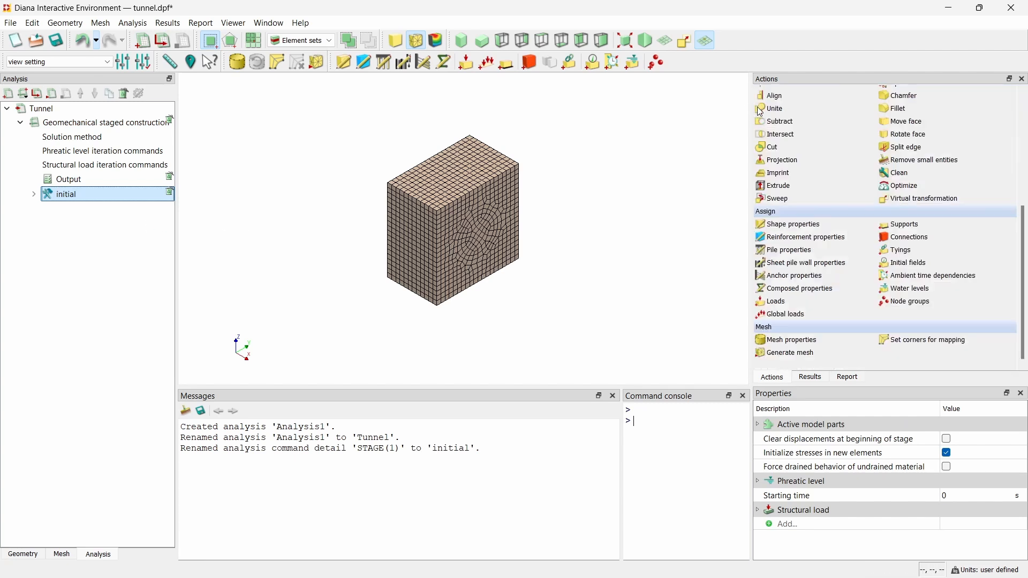
Step: For the initial stage, set the type to No water present and use Number of increments stepping with 4 increments
double_click(107, 195)
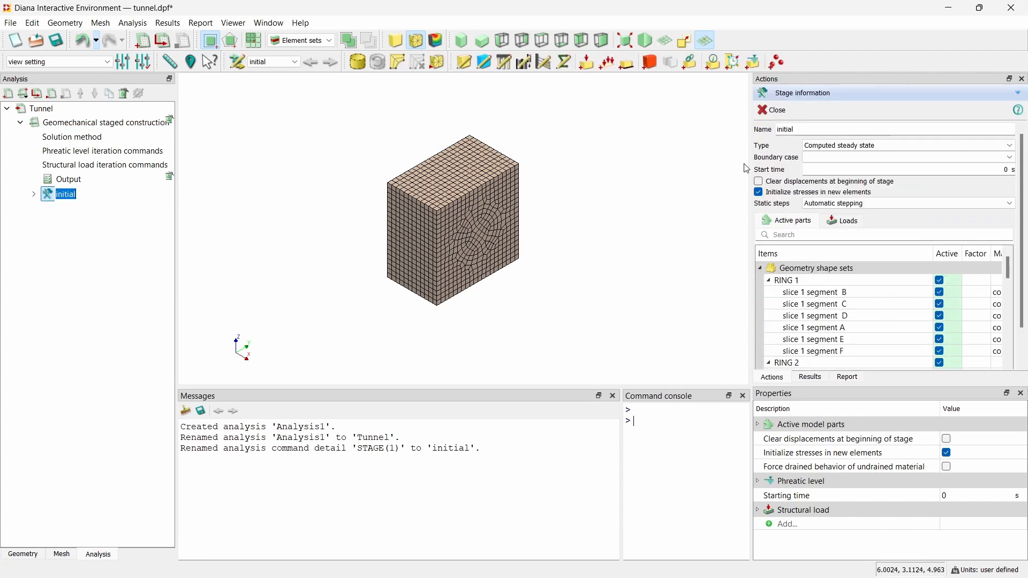
click(934, 142)
click(930, 155)
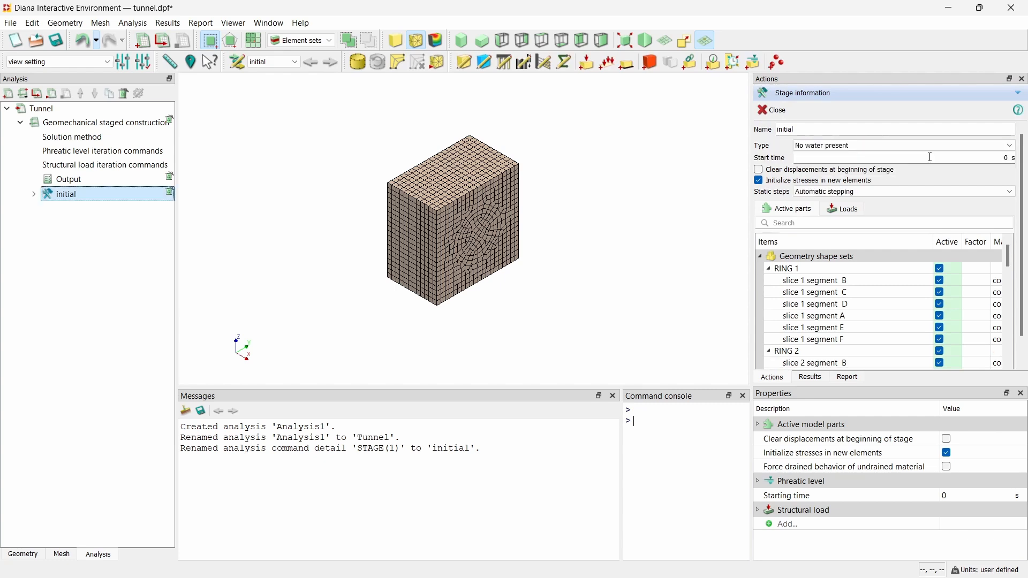
click(826, 192)
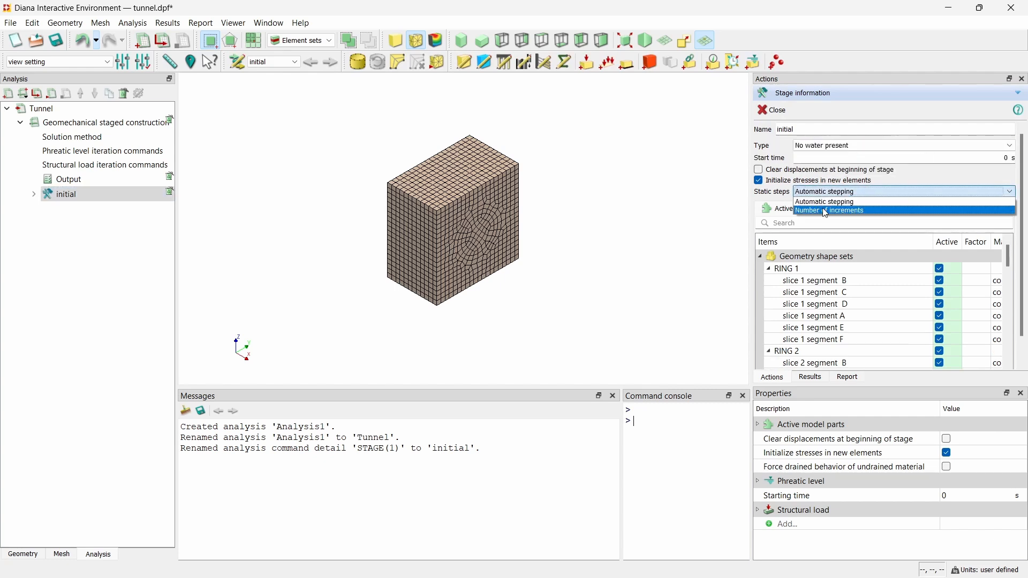
click(825, 203)
click(1000, 206)
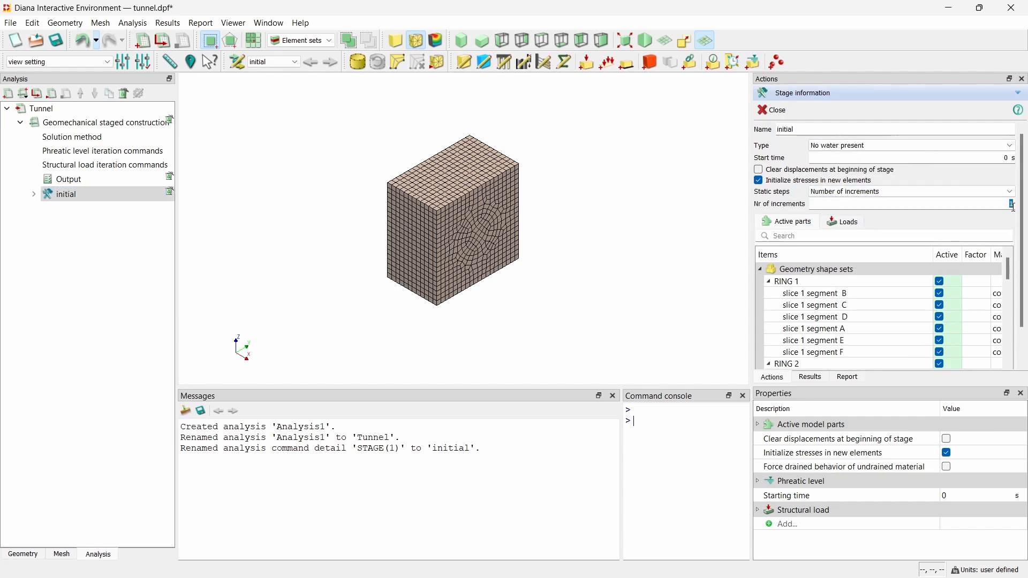
Step: Collapse the ring shape sets and deactivate RING 1 through RING 6 in the initial stage
click(769, 282)
click(769, 294)
click(770, 306)
click(769, 317)
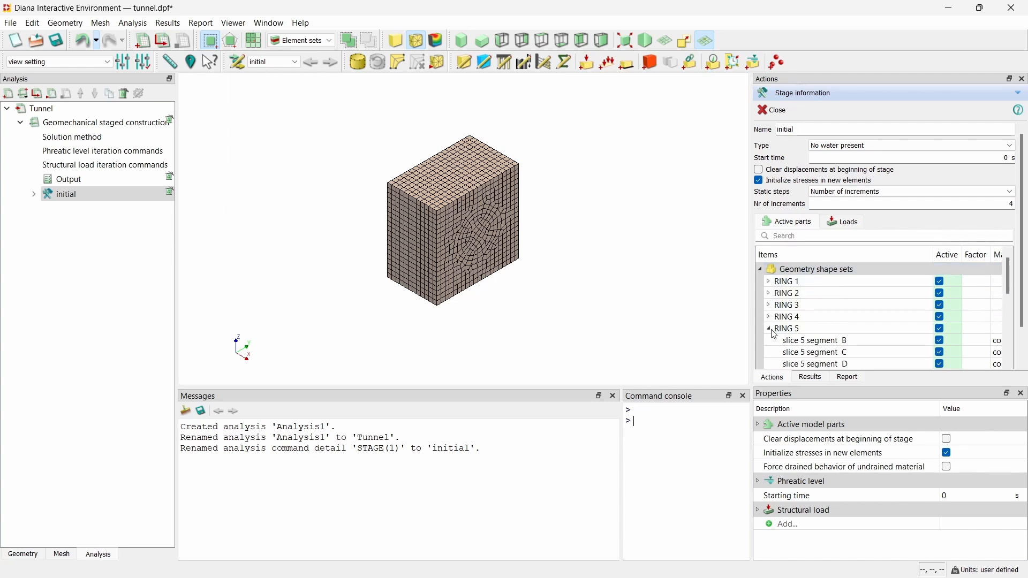
click(770, 329)
click(943, 282)
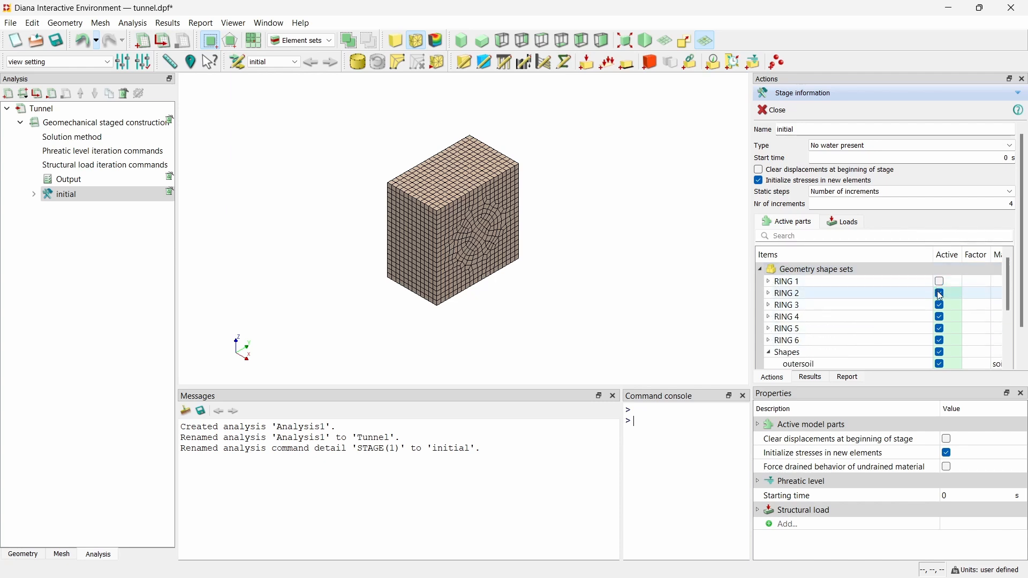
click(943, 294)
click(943, 305)
click(943, 318)
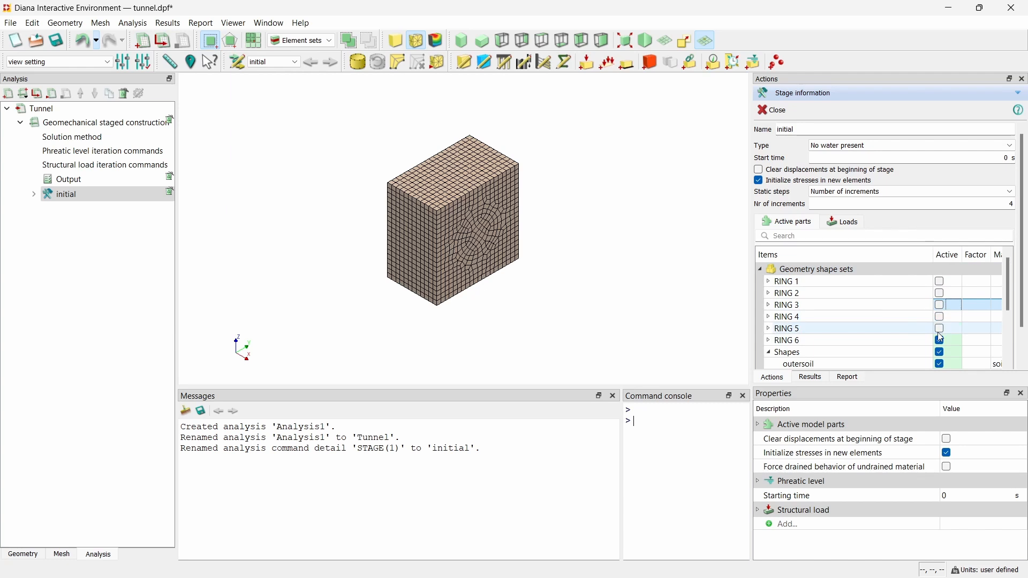
click(943, 341)
Step: Deactivate the support sets BCX2 through BCX6 in the initial stage and close the stage information
scroll(934, 323, down, 3)
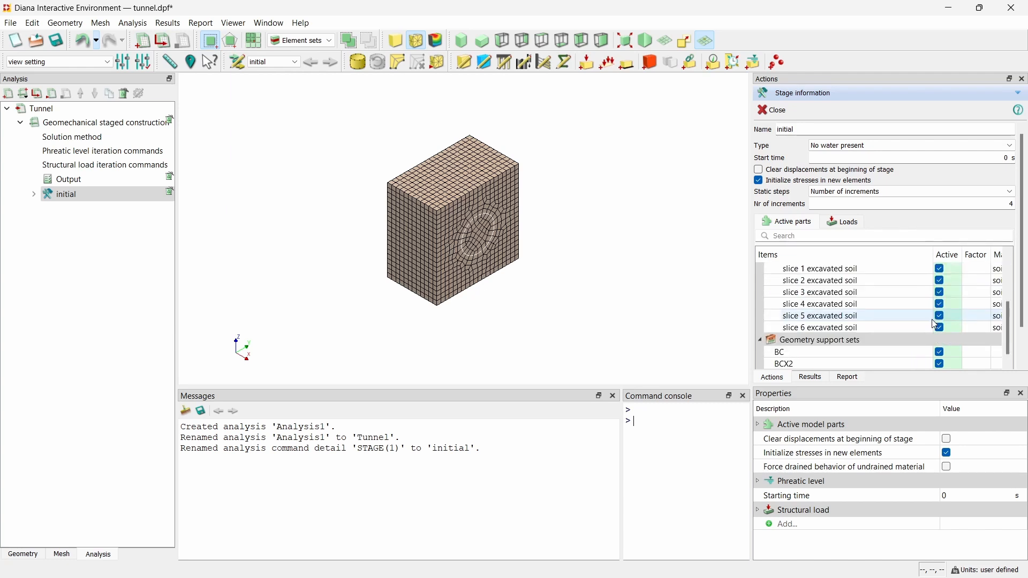
scroll(935, 324, down, 2)
click(942, 294)
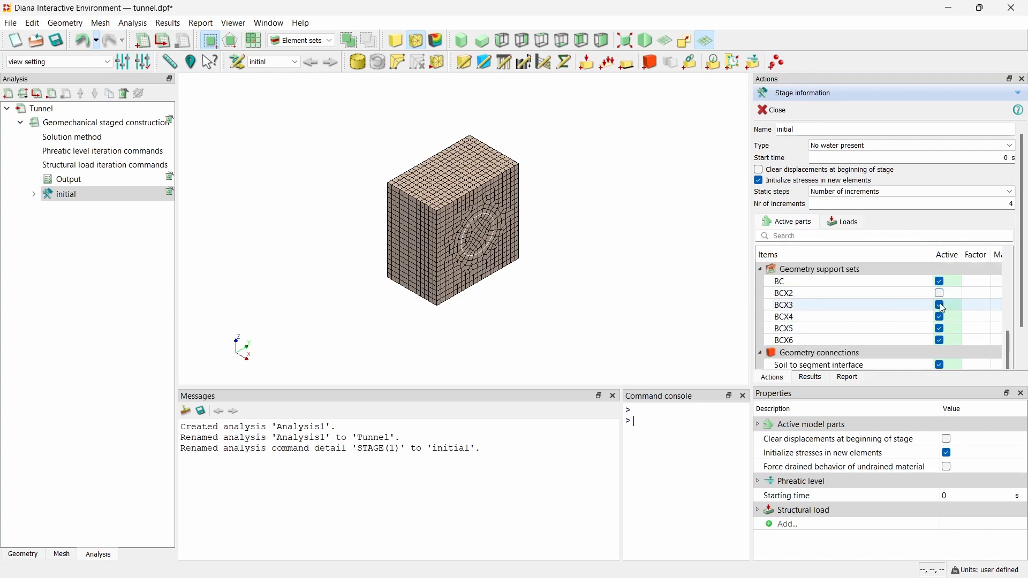
click(942, 306)
click(942, 318)
click(942, 329)
click(942, 341)
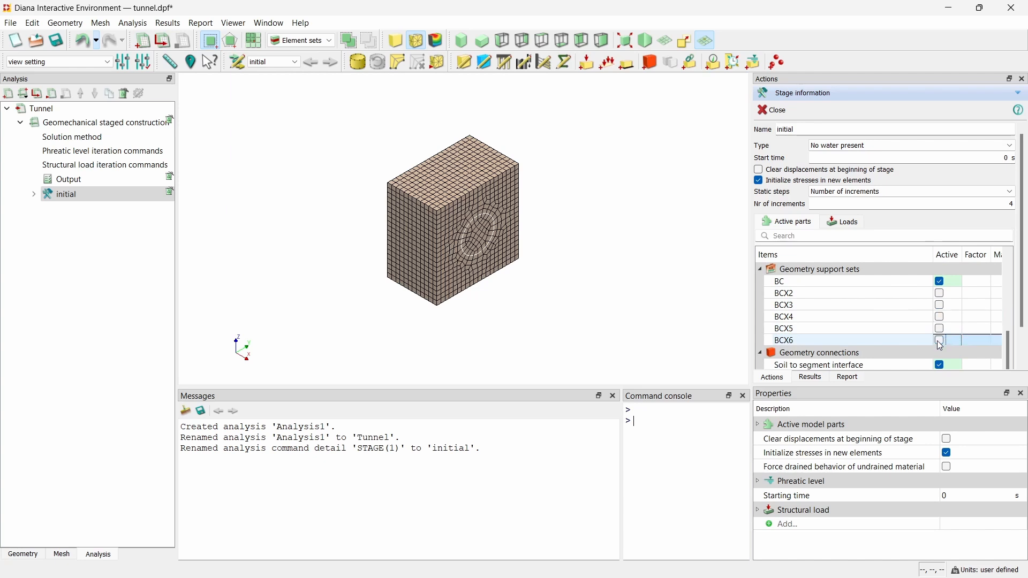
click(781, 111)
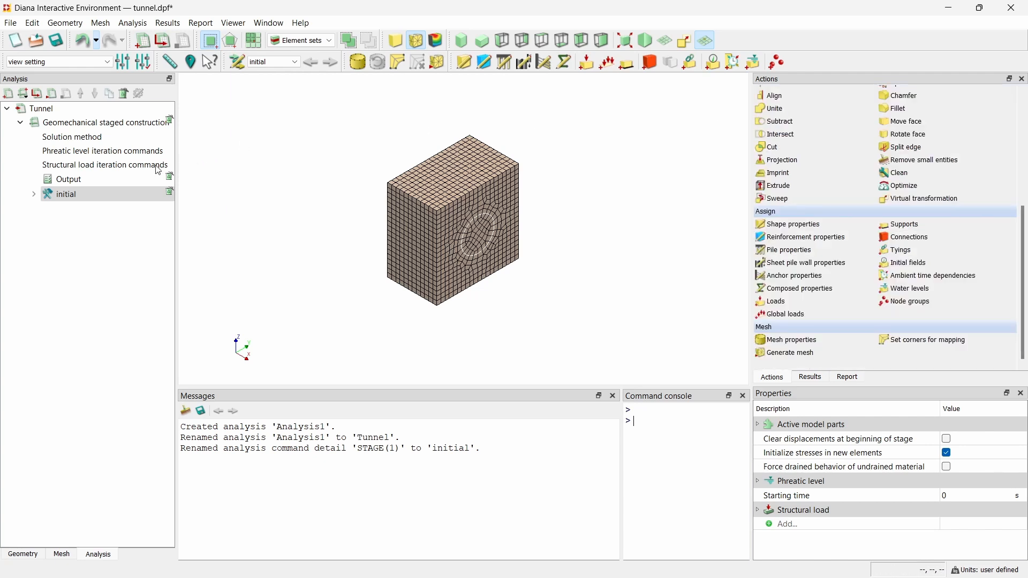
Step: Duplicate the initial stage and rename the copy slice 1
right_click(109, 206)
click(144, 254)
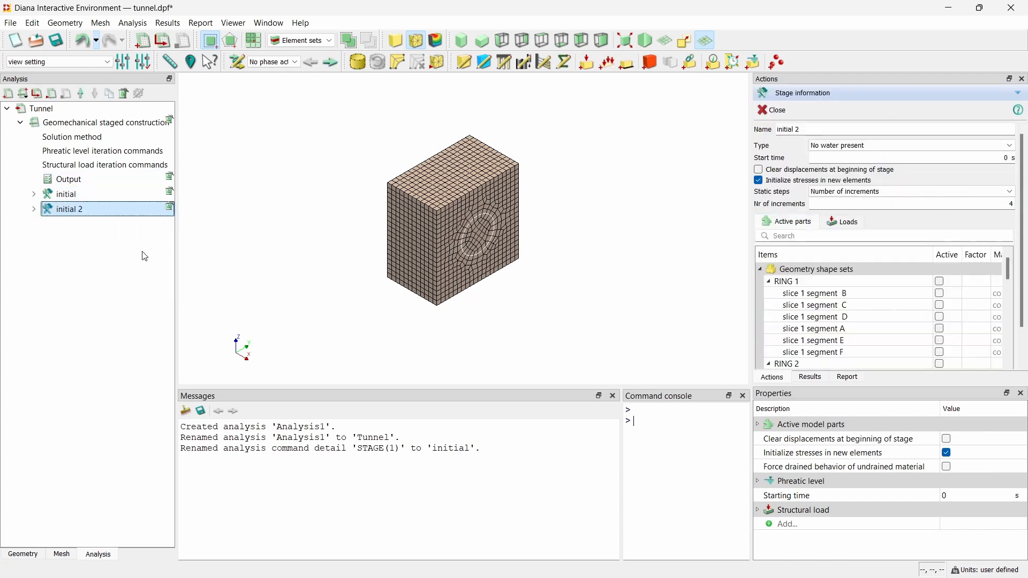
text(slice )
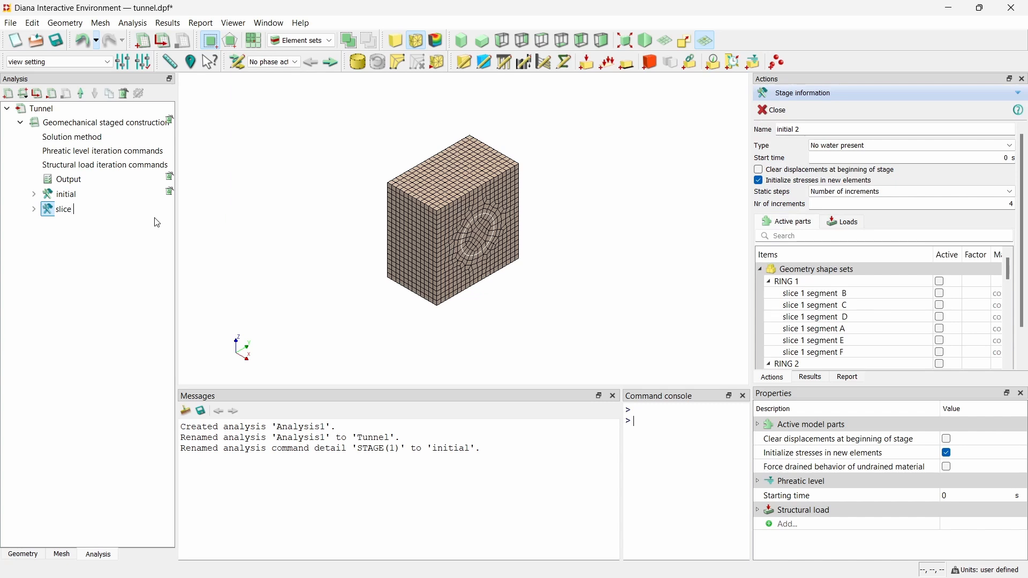
text(1)
key(Return)
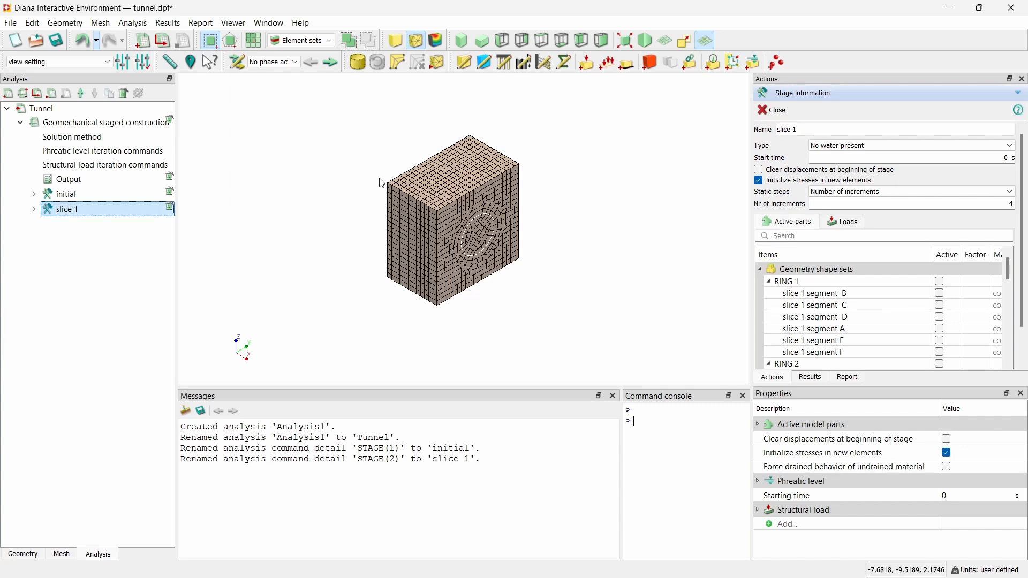
Step: Have the slice 1 stage clear displacements at its beginning and set its start time to 1 s
click(769, 171)
click(1011, 159)
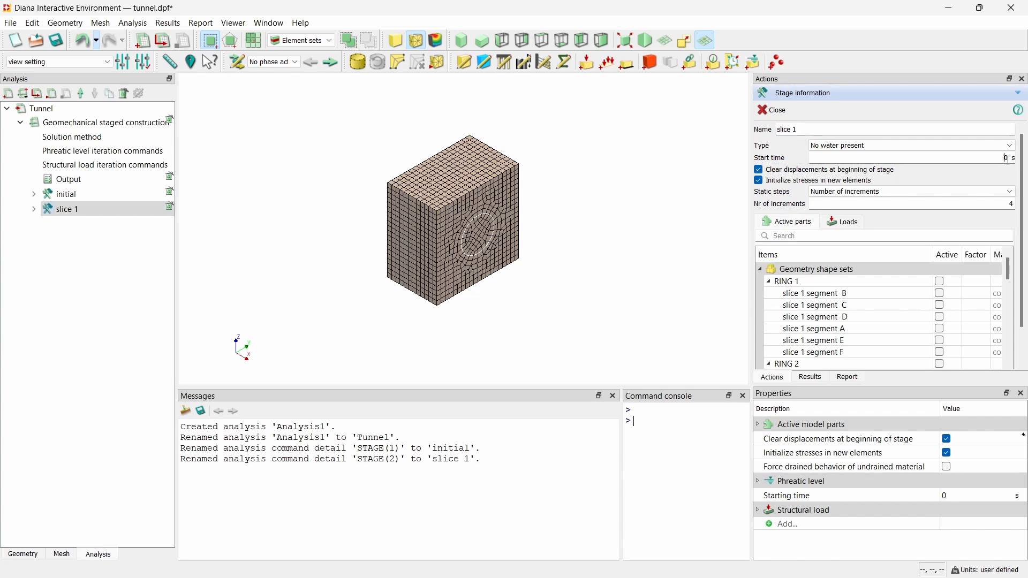
text(1)
key(Tab)
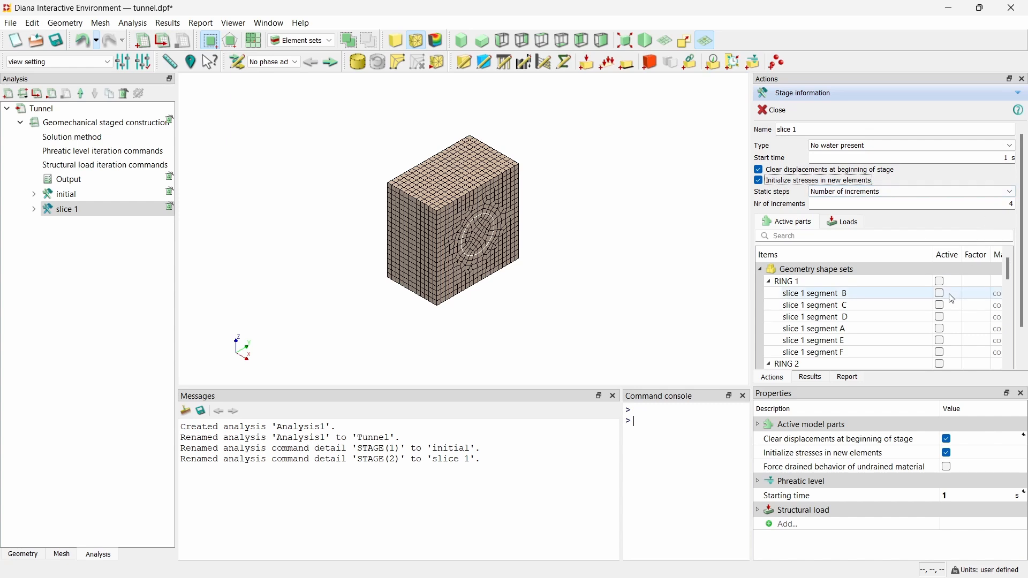
Step: In the slice 1 stage, activate RING 1 and support set BCX2, deactivate slice 1 excavated soil, and close the stage information
scroll(920, 289, down, 10)
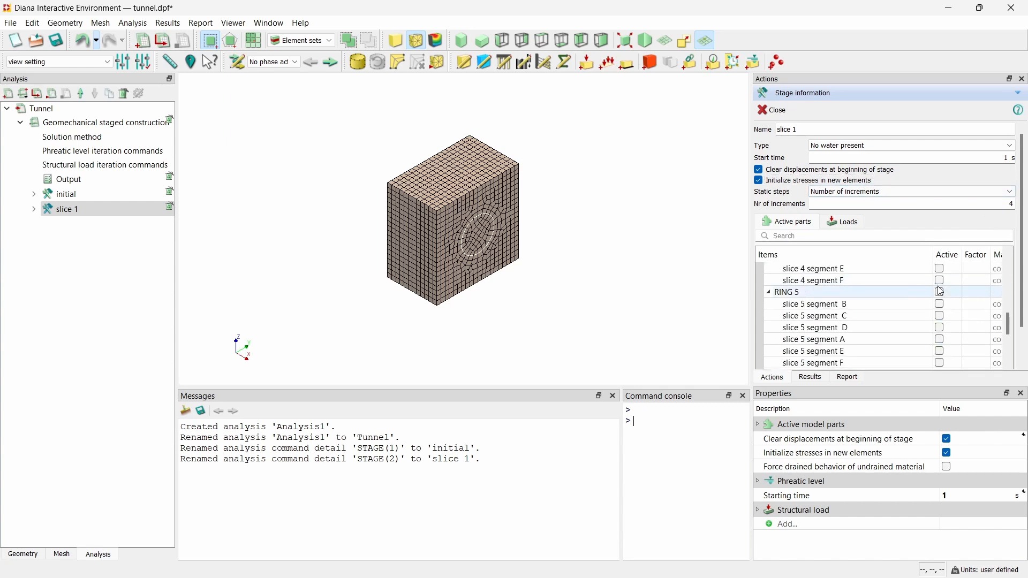
scroll(943, 296, down, 5)
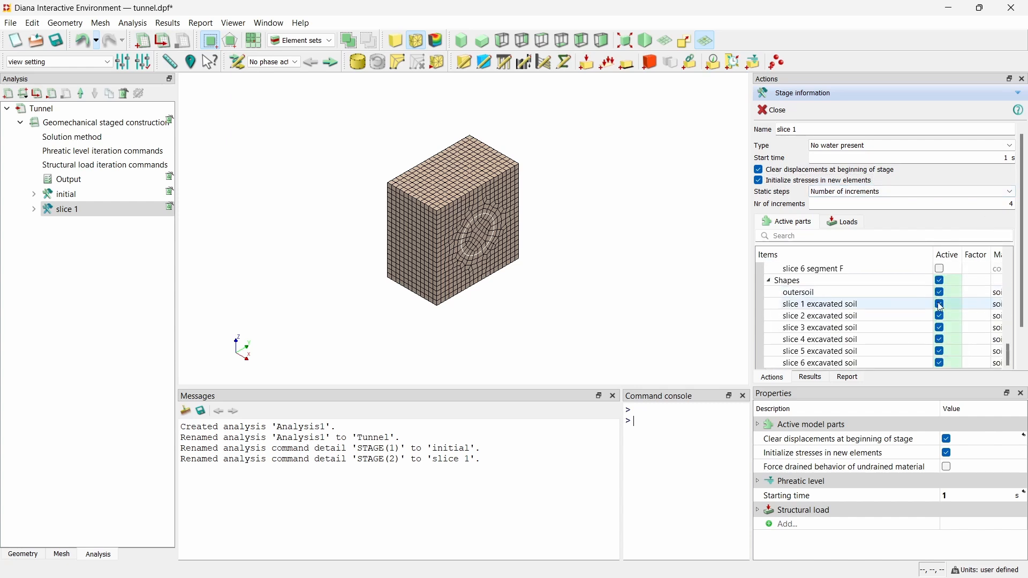
click(944, 306)
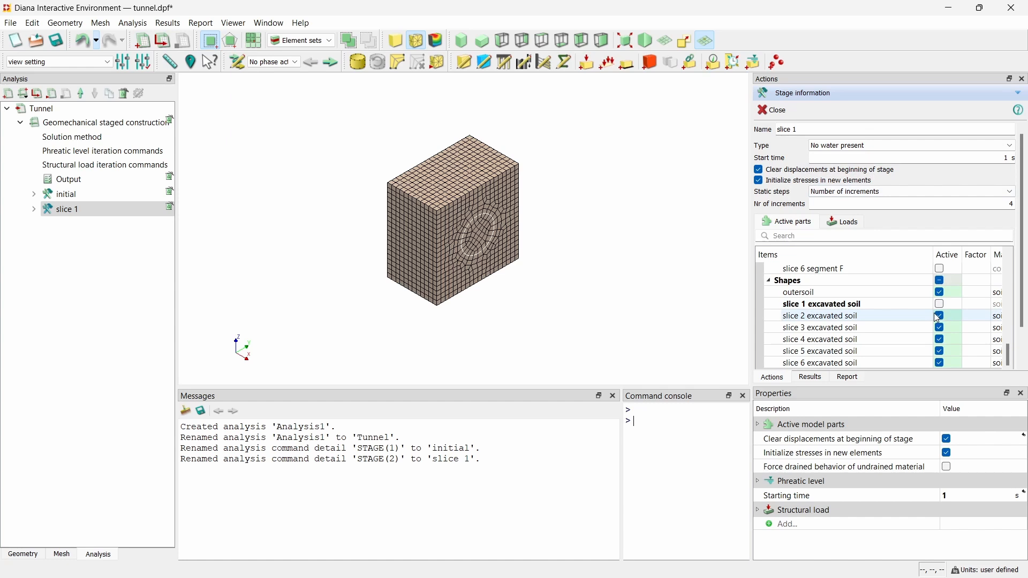
scroll(941, 317, up, 5)
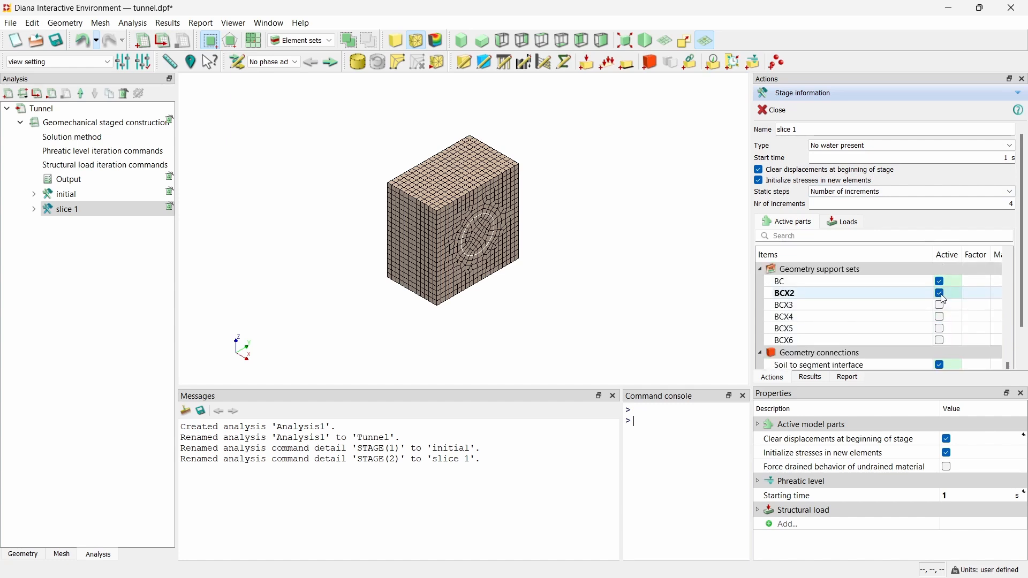
click(774, 110)
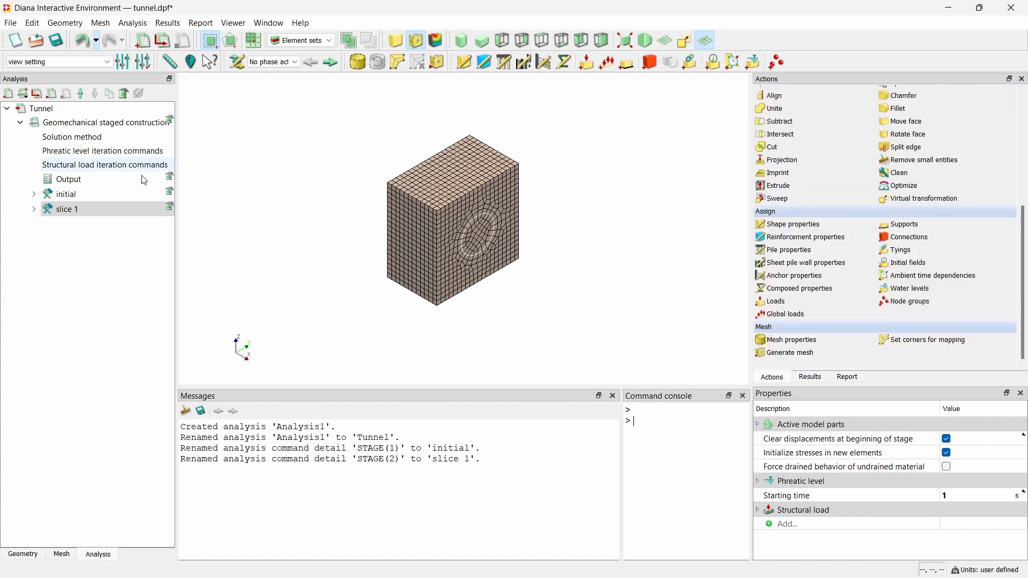
Step: Duplicate the slice 1 stage as slice 2, set its start time to 2 s, and disable clearing displacements at its beginning
click(67, 212)
right_click(69, 214)
click(80, 268)
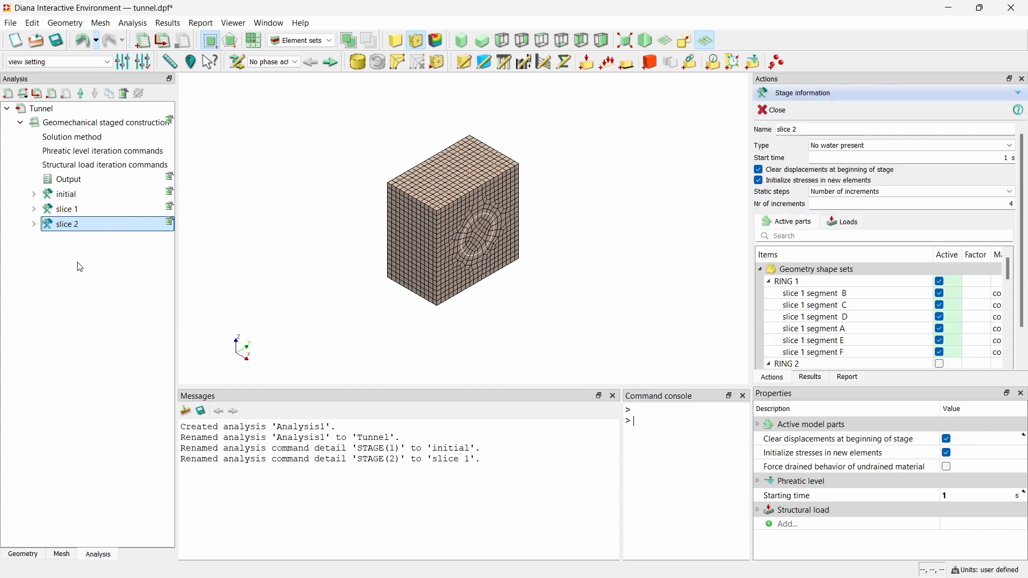
click(1003, 160)
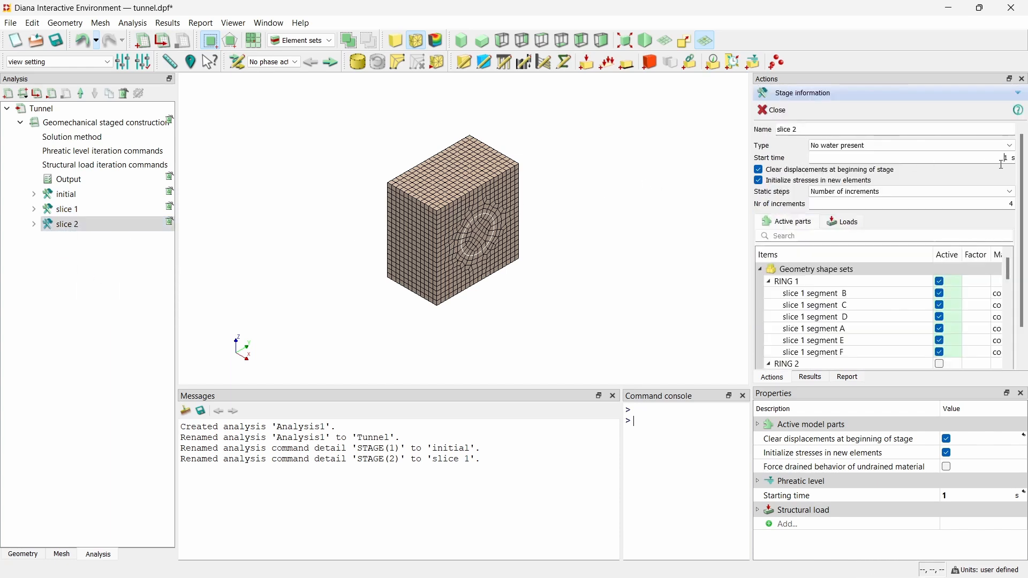
text(2)
click(790, 171)
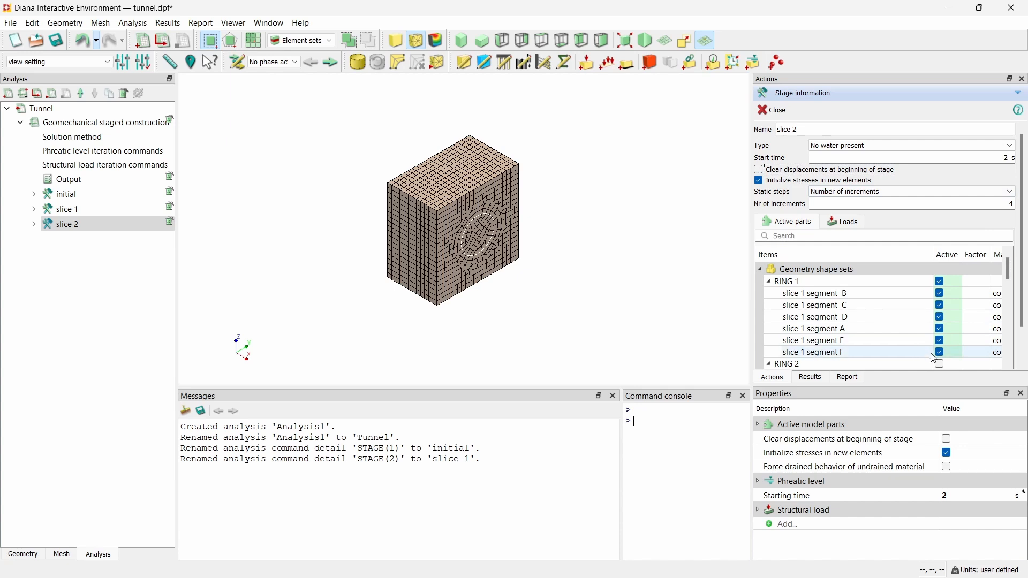
Step: In the slice 2 stage, activate RING 2 and BCX3, deactivate slice 2 excavated soil and BCX2, and close the stage information
scroll(943, 364, down, 9)
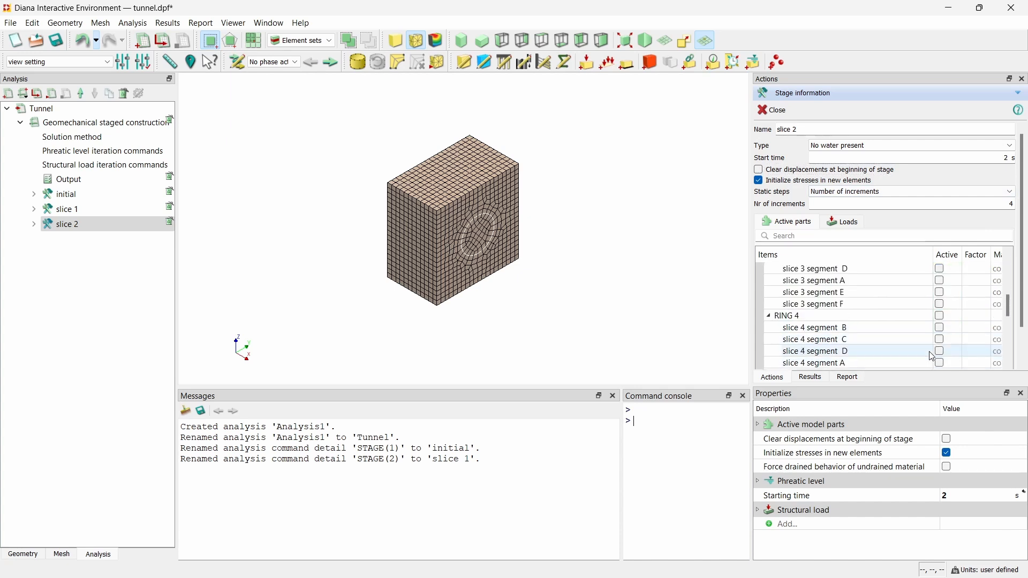
scroll(932, 353, down, 6)
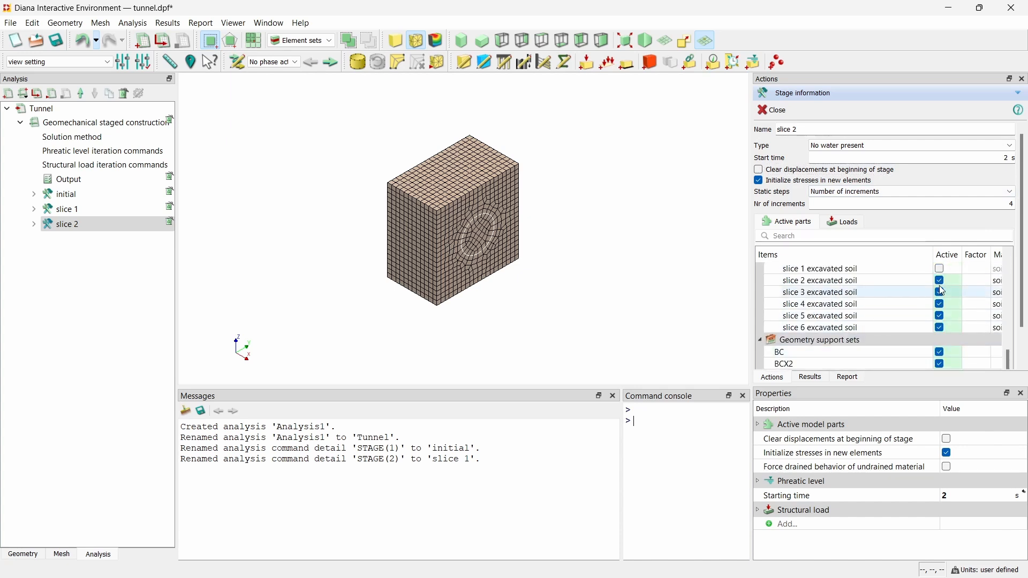
scroll(942, 300, down, 2)
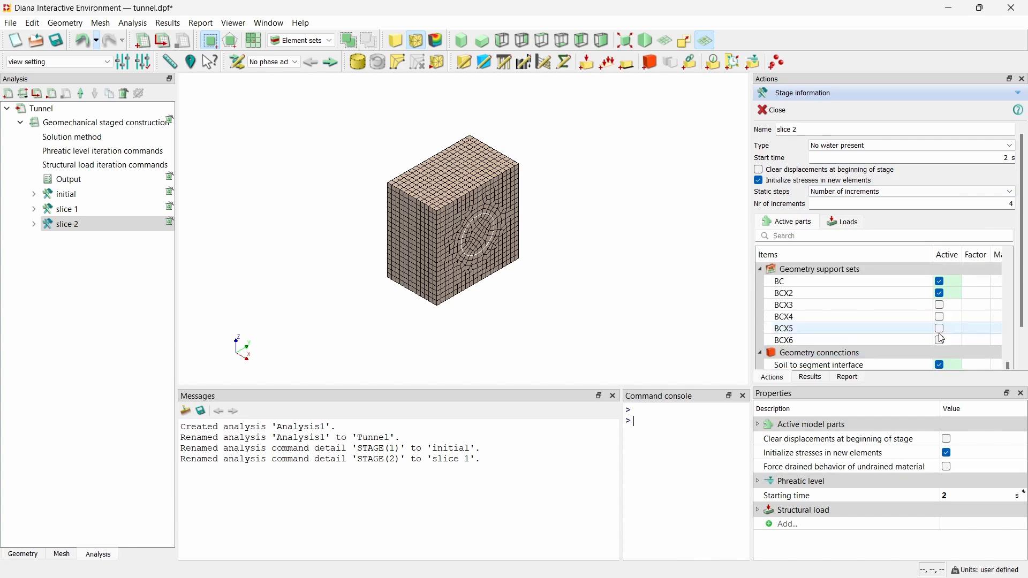
click(943, 295)
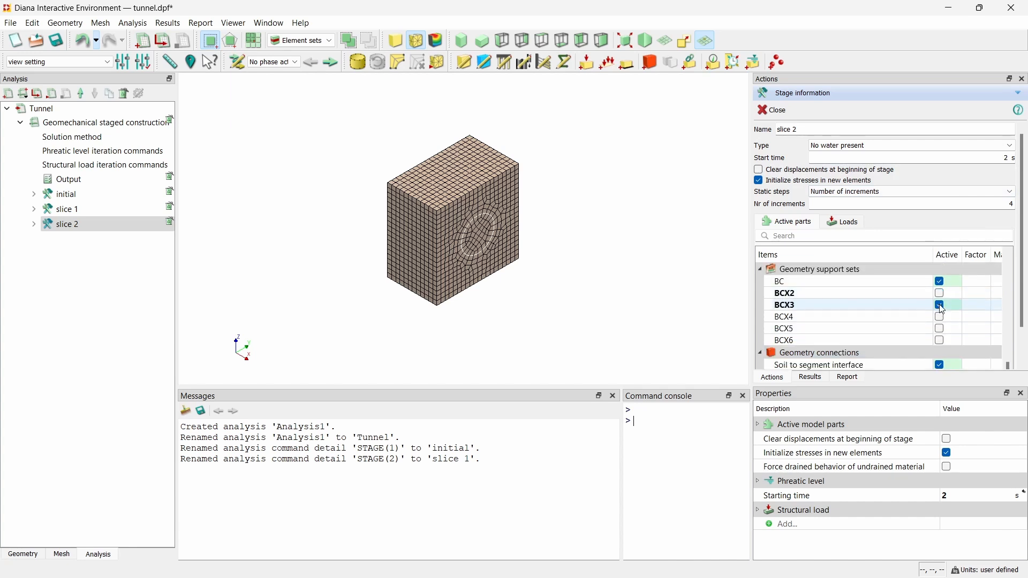
click(786, 110)
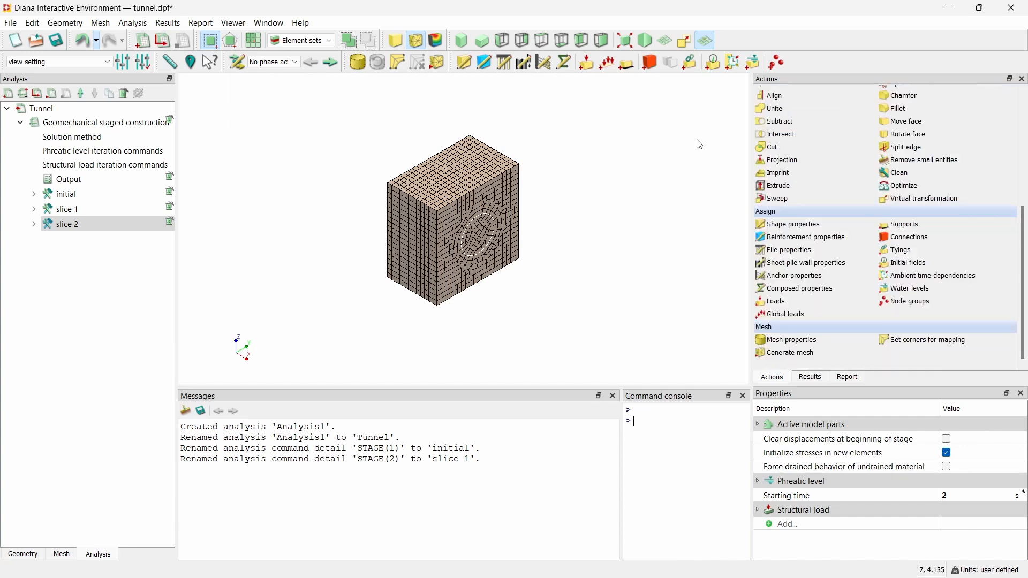
Step: Duplicate the slice 2 stage as slice 3 and set its start time to 3 s
right_click(81, 226)
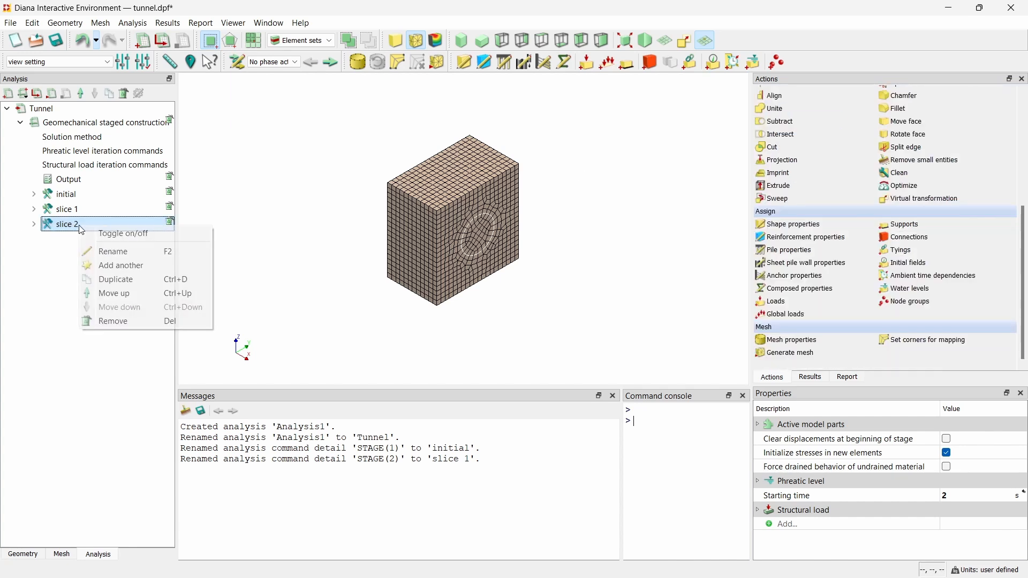
click(114, 280)
double_click(1004, 158)
text(3)
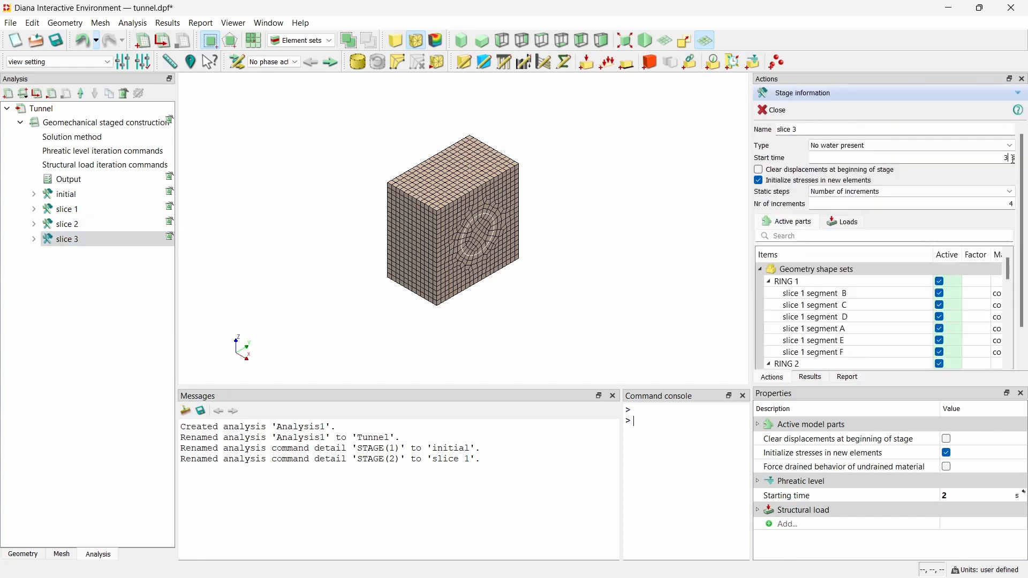
Step: In the slice 3 stage, activate RING 3 and support set BCX4, and deactivate slice 3 excavated soil and BCX3
scroll(942, 304, down, 3)
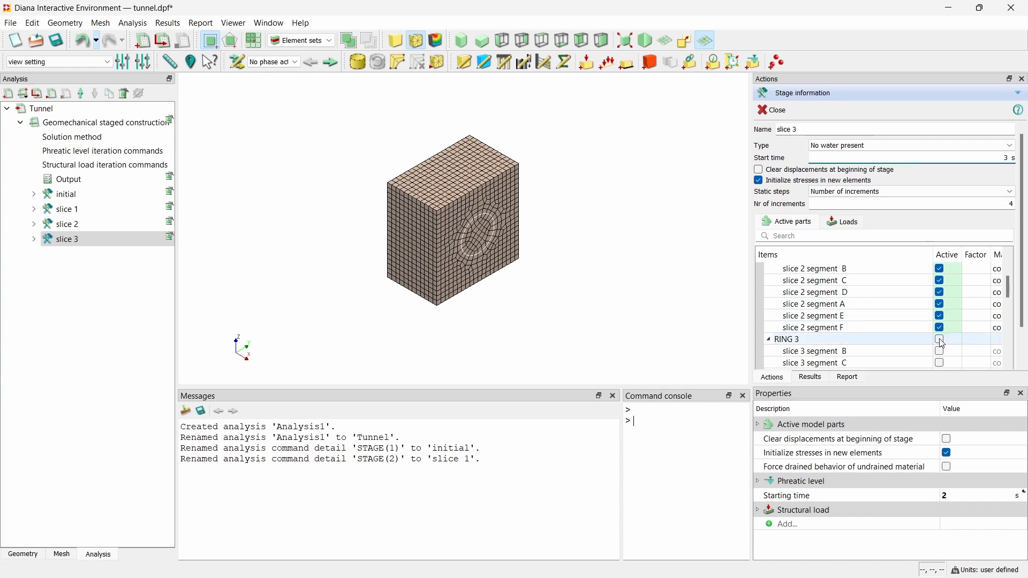
scroll(942, 321, down, 9)
scroll(944, 343, down, 3)
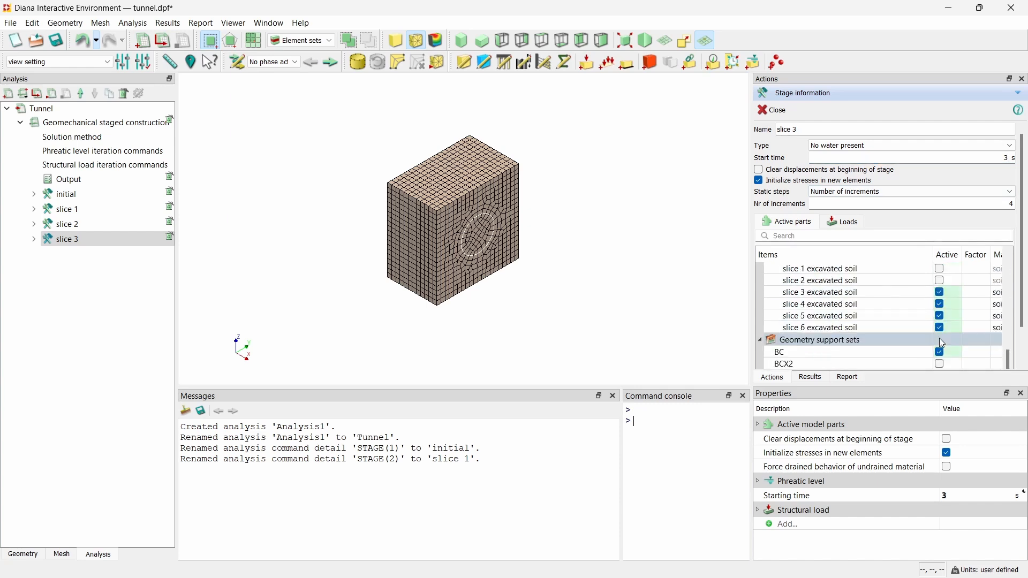
click(944, 292)
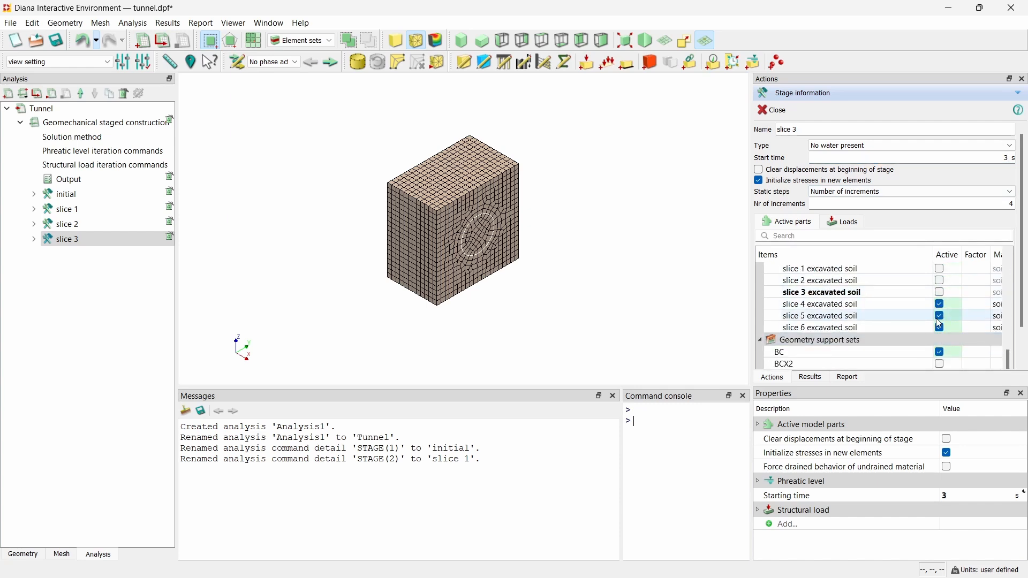
scroll(944, 302, down, 2)
click(942, 306)
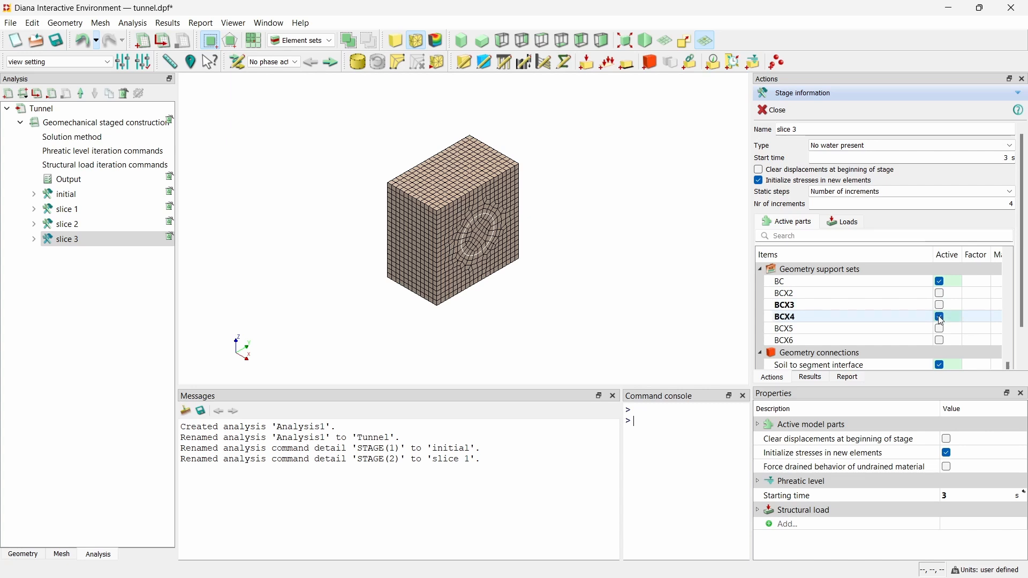
Step: Close the slice 3 stage information, duplicate the slice 3 stage as slice 4, and set its start time to 4 s
click(791, 114)
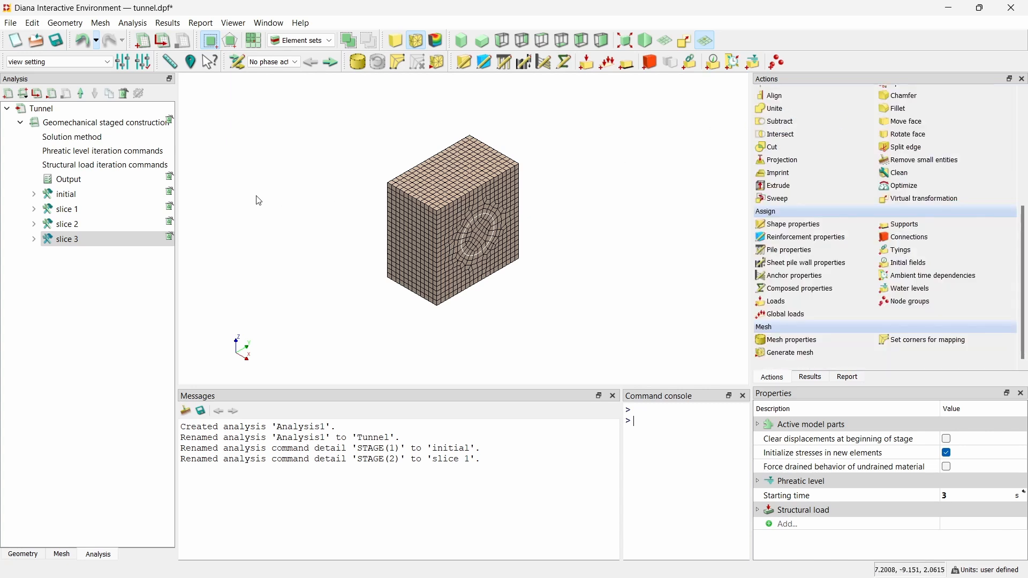
right_click(122, 246)
click(158, 295)
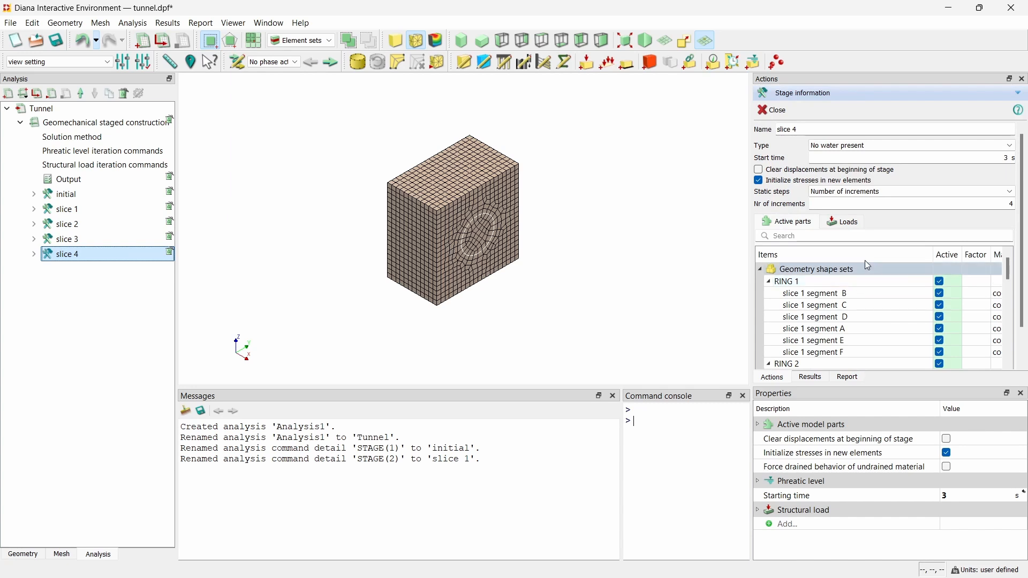
double_click(1009, 159)
text(4)
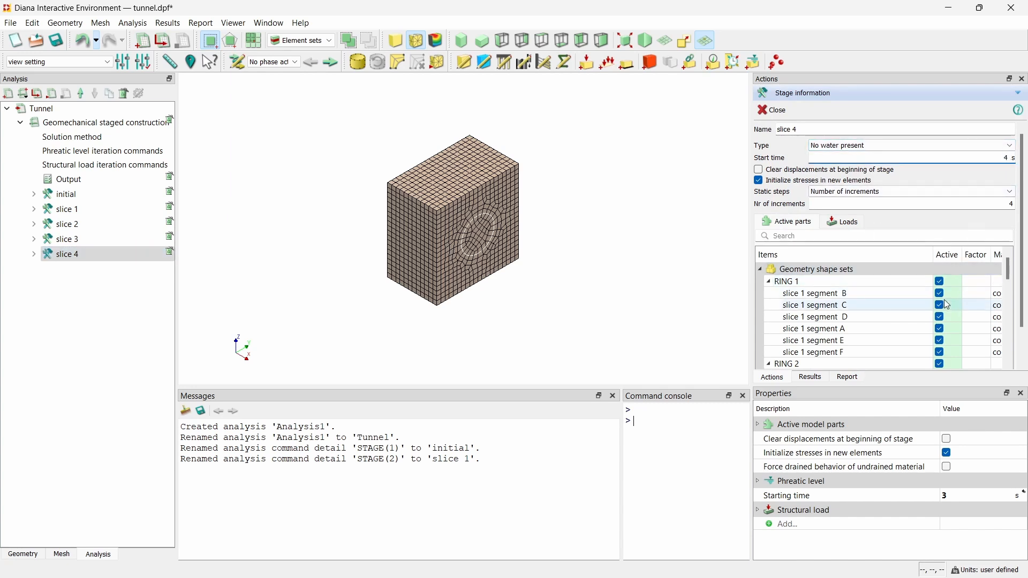
Step: In the slice 4 stage, activate RING 4 and BCX5, deactivate slice 4 excavated soil and BCX4, and close the stage information
scroll(943, 300, down, 6)
click(945, 315)
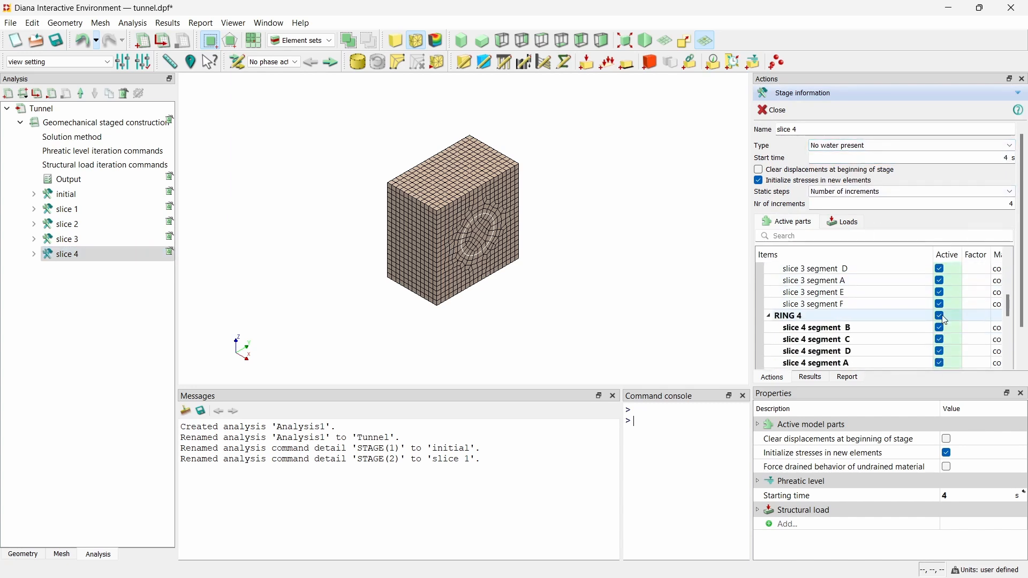
scroll(946, 318, down, 5)
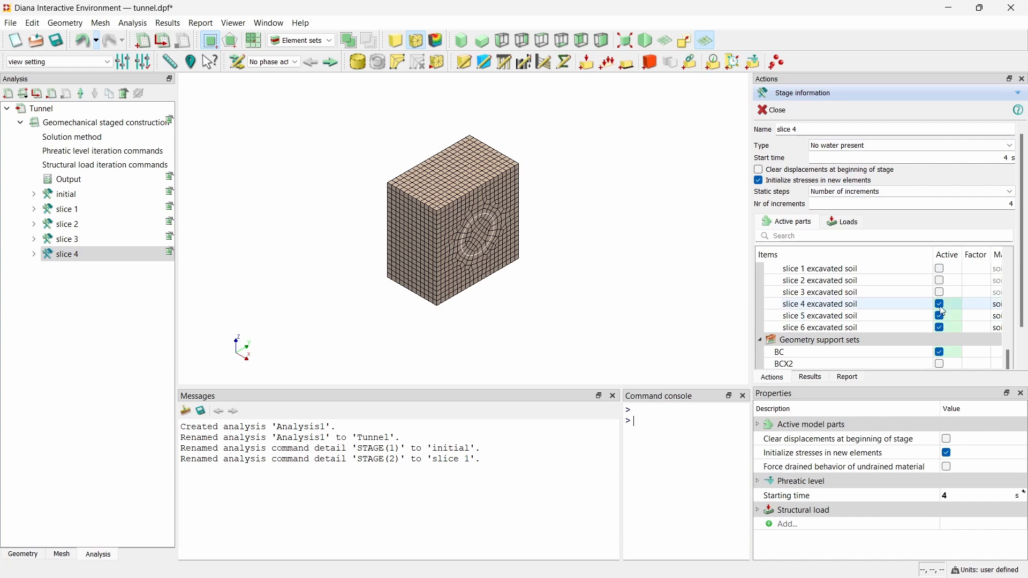
click(941, 303)
scroll(942, 308, down, 3)
click(942, 330)
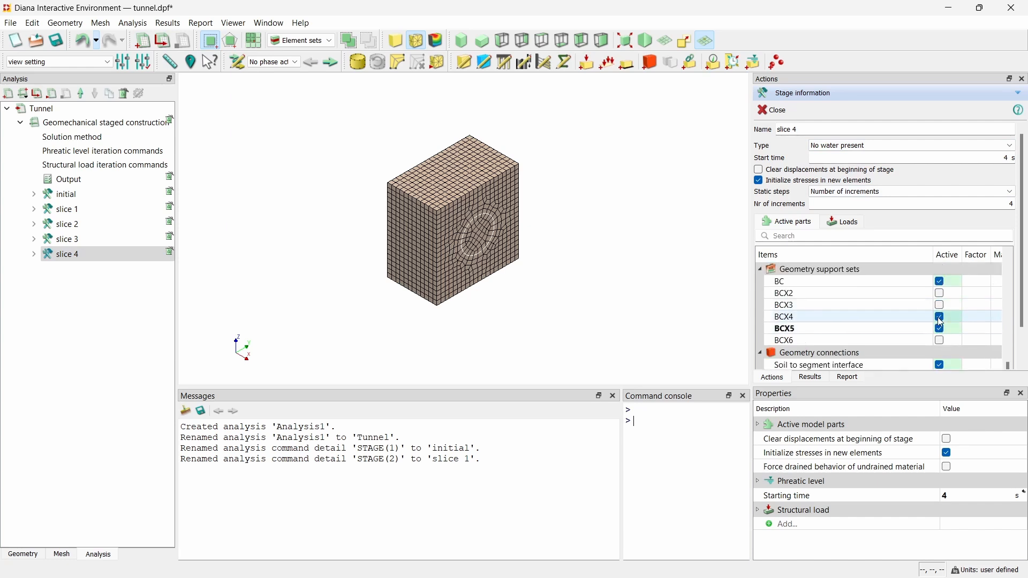
click(775, 112)
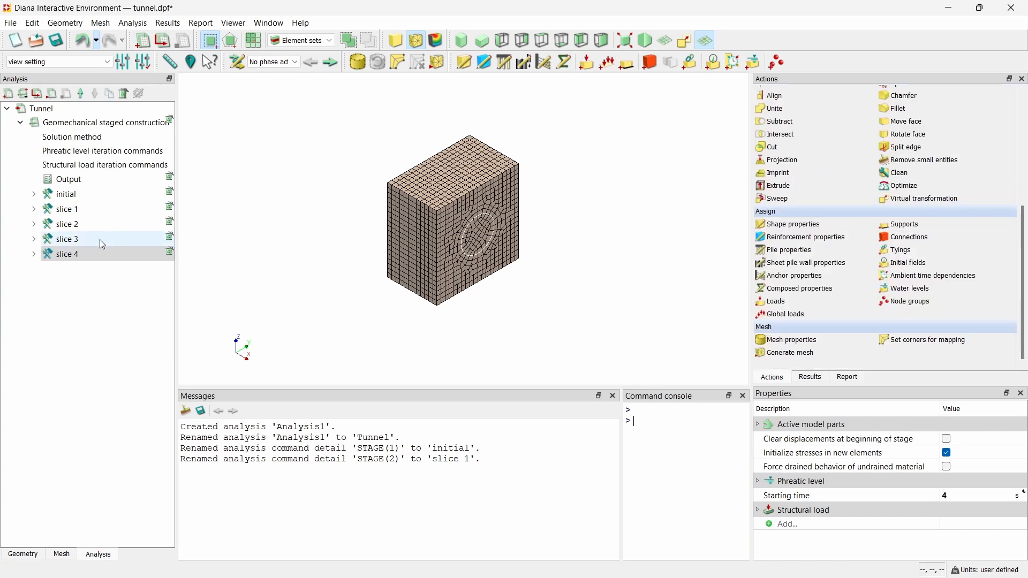
Step: Duplicate the slice 4 stage as slice 5 and set its start time to 5 s
right_click(89, 257)
click(141, 314)
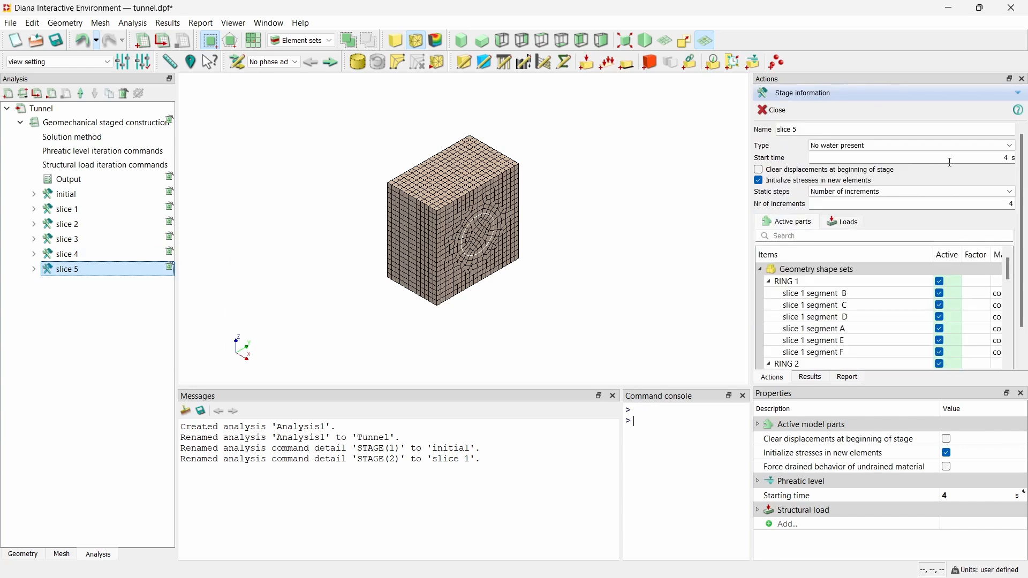
text(5)
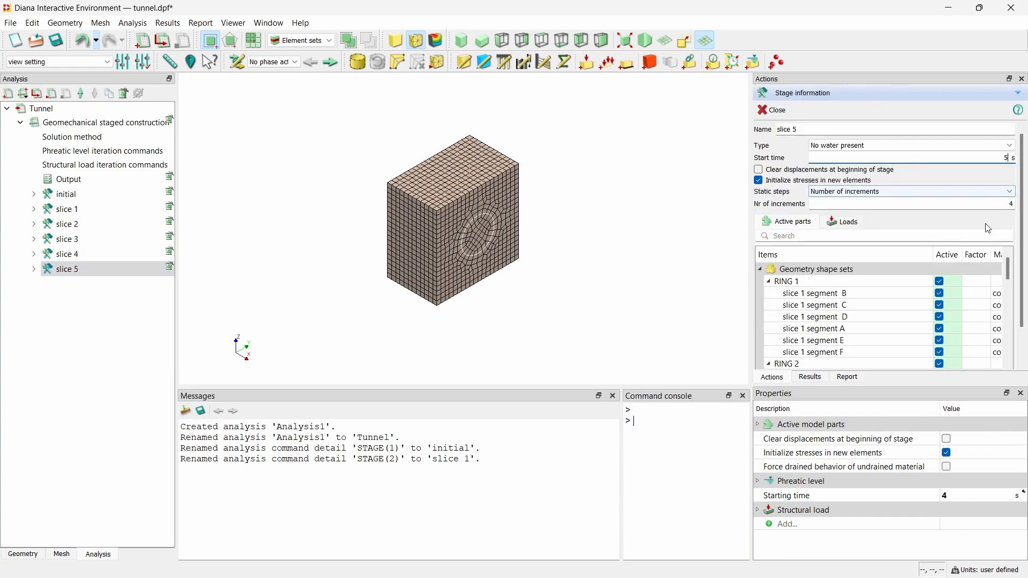
Step: In the slice 5 stage, activate RING 5 and BCX6, deactivate slice 5 excavated soil and BCX5, and close the stage information
scroll(953, 311, down, 9)
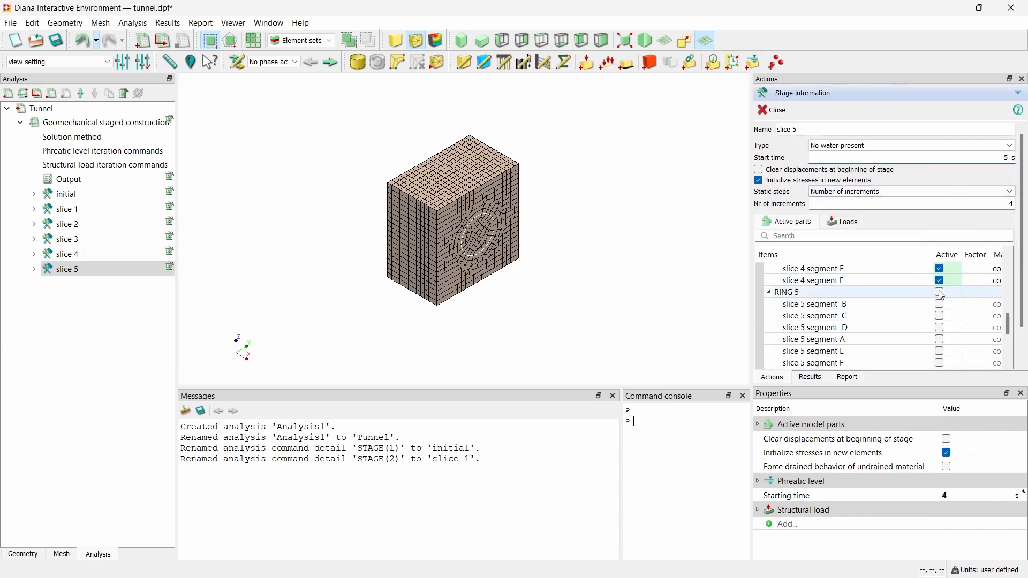
click(944, 292)
scroll(944, 316, down, 3)
click(943, 316)
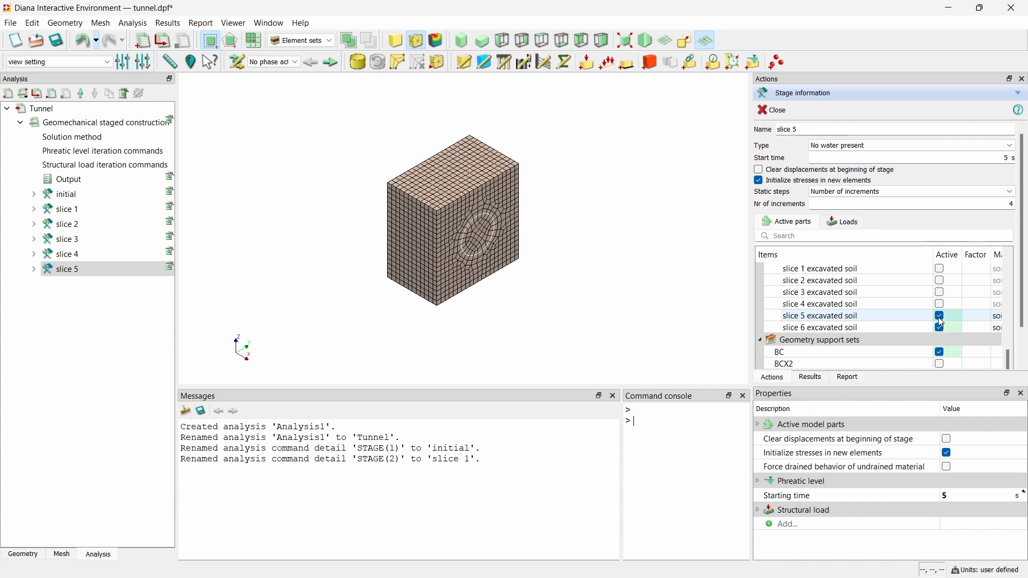
scroll(943, 322, down, 3)
click(942, 290)
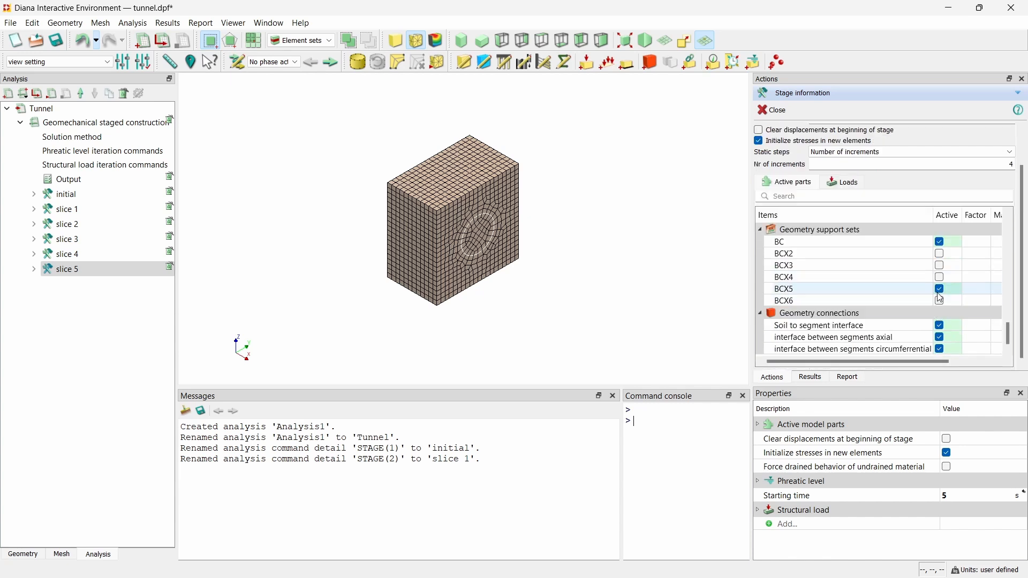
click(940, 301)
click(774, 110)
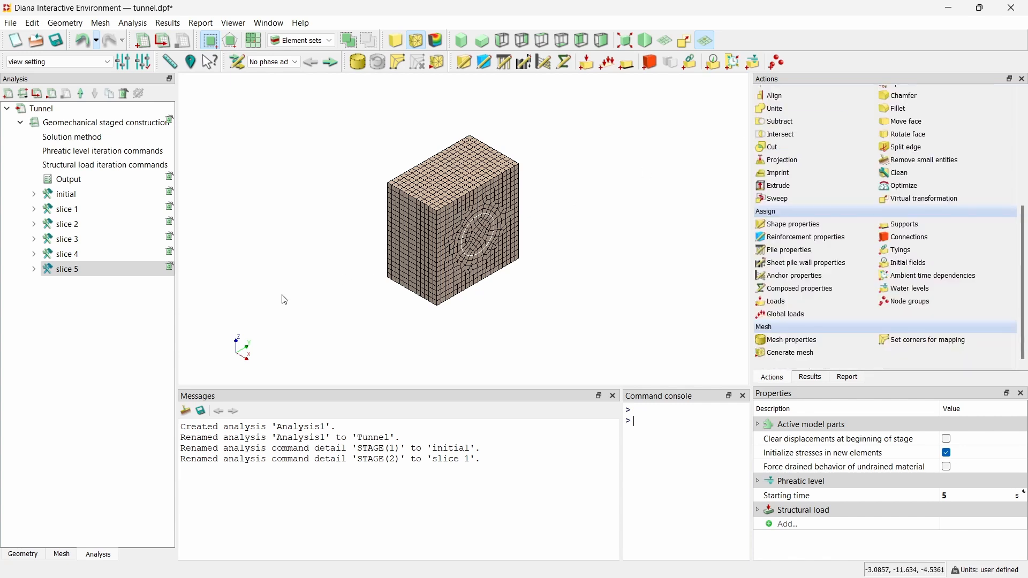
Step: Duplicate the slice 5 stage as slice 6 and set its start time to 6 s
right_click(107, 270)
click(136, 324)
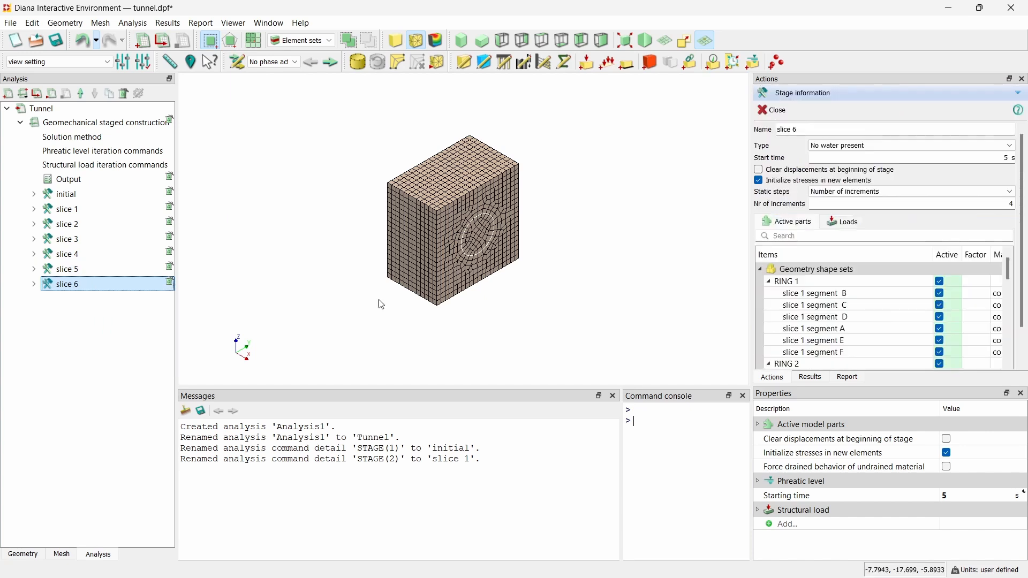
double_click(1006, 158)
text(6)
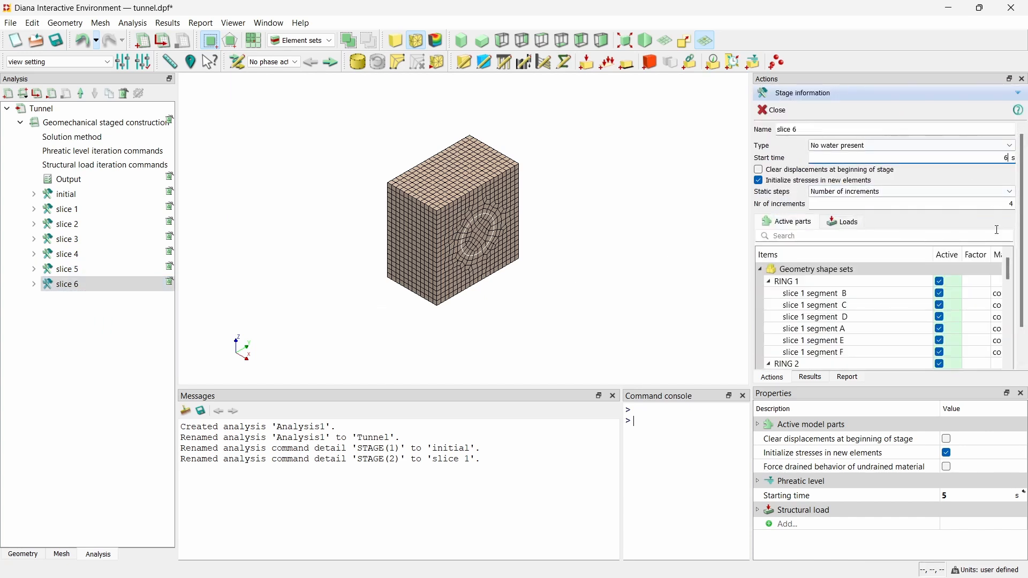
Step: In the slice 6 stage, activate RING 6, deactivate BCX6 and slice 6 excavated soil, and close the stage information
scroll(949, 300, down, 15)
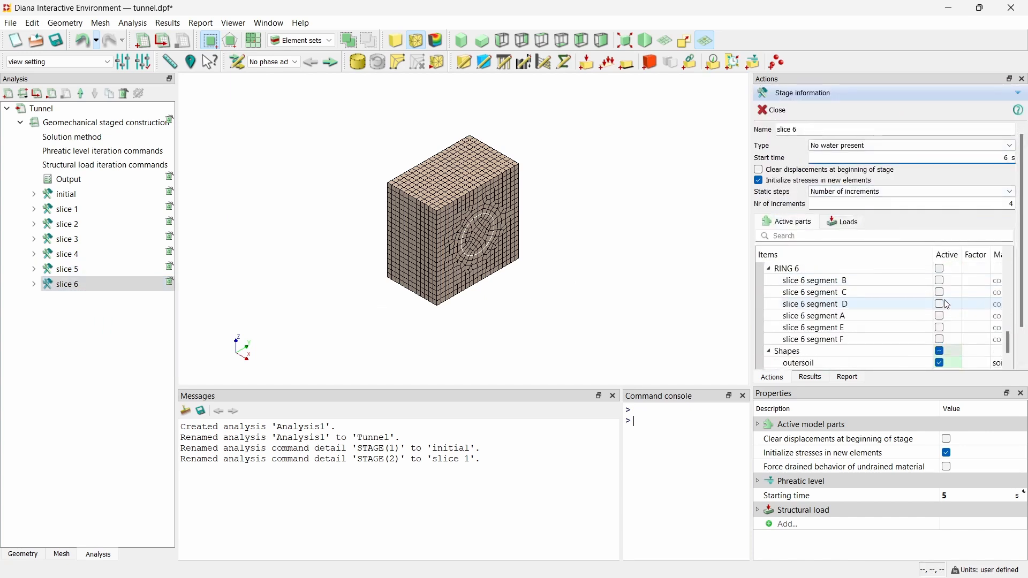
click(943, 271)
scroll(942, 301, down, 6)
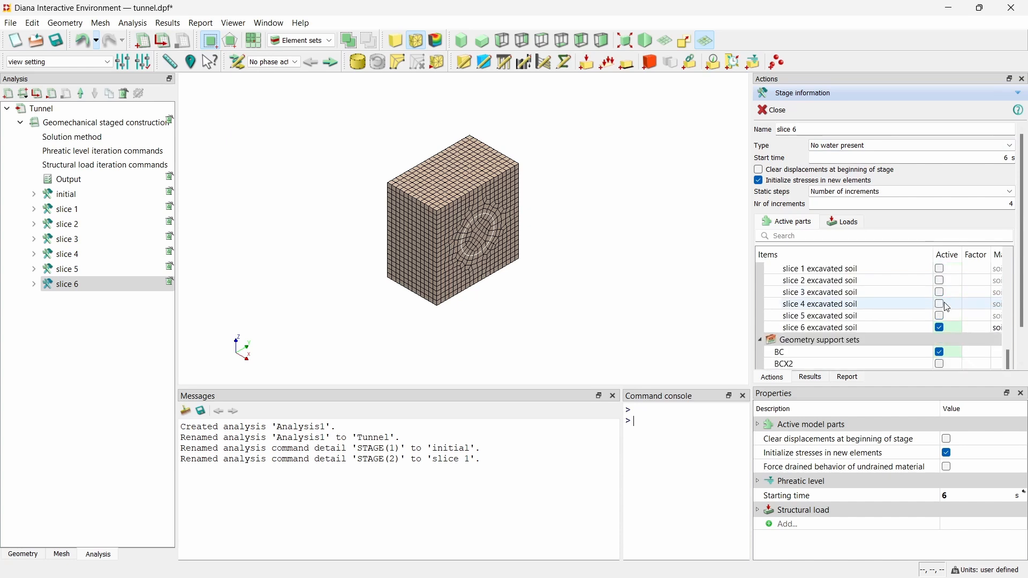
click(945, 343)
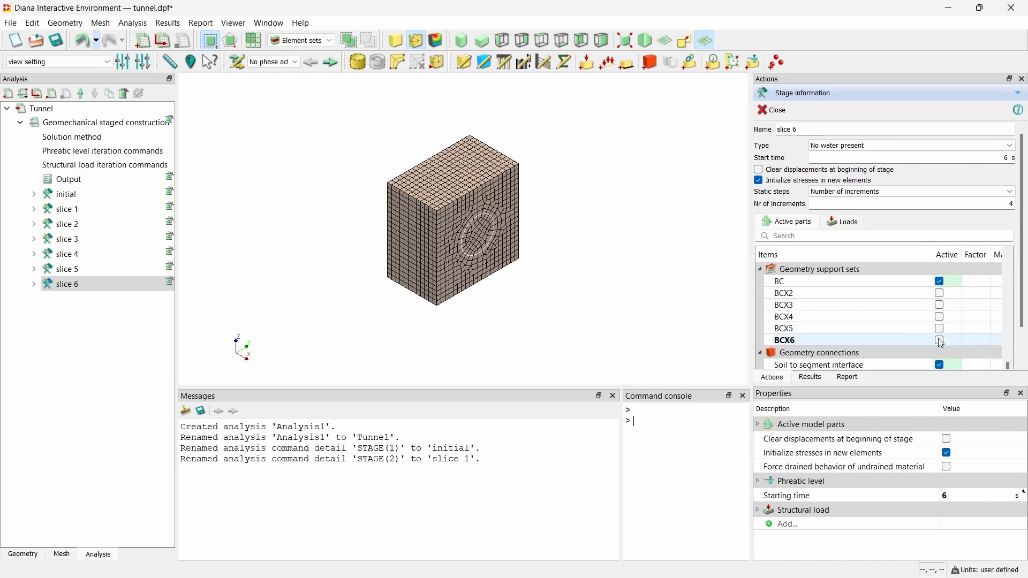
scroll(942, 342, up, 3)
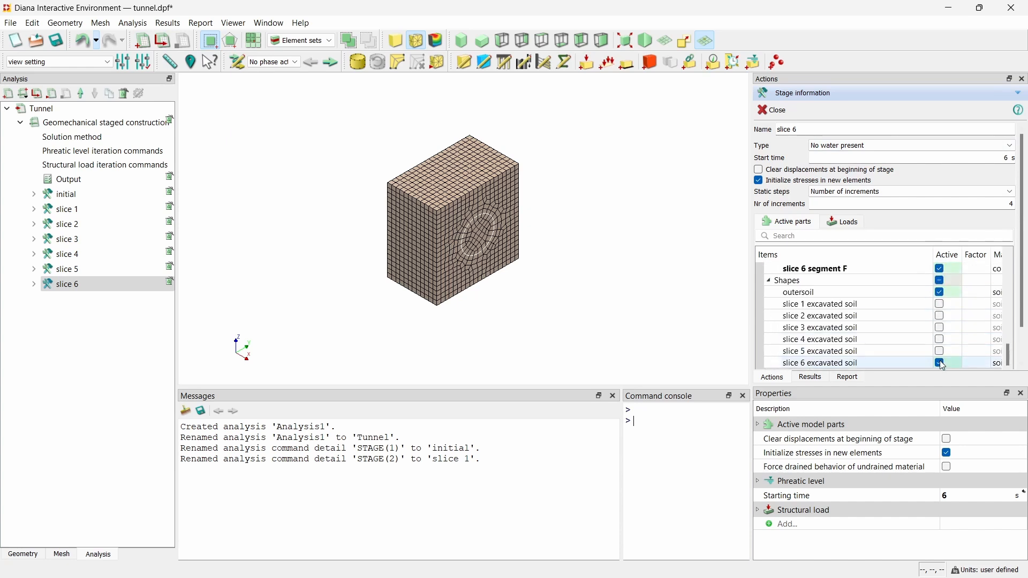
click(776, 110)
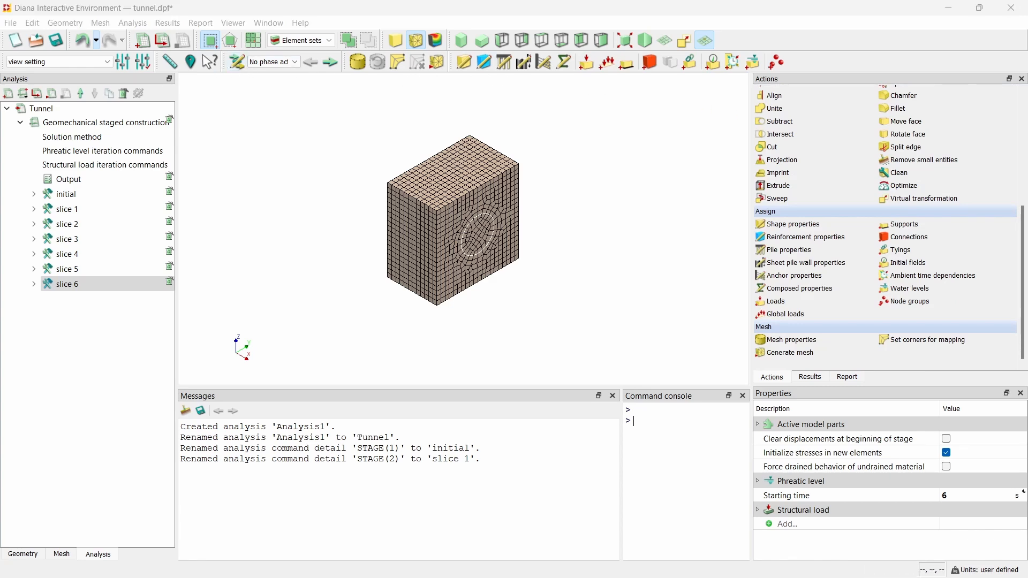
Step: Review the active rings, soil shapes, support sets and material assignments of all stages in the analysis phases overview, and close it
click(237, 62)
drag(475, 46, 478, 23)
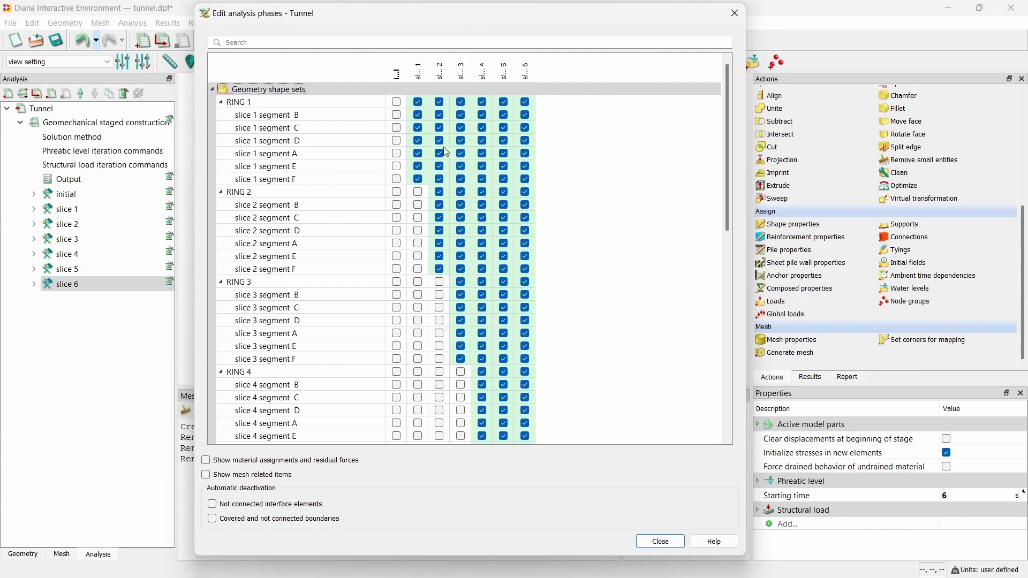
scroll(524, 201, down, 9)
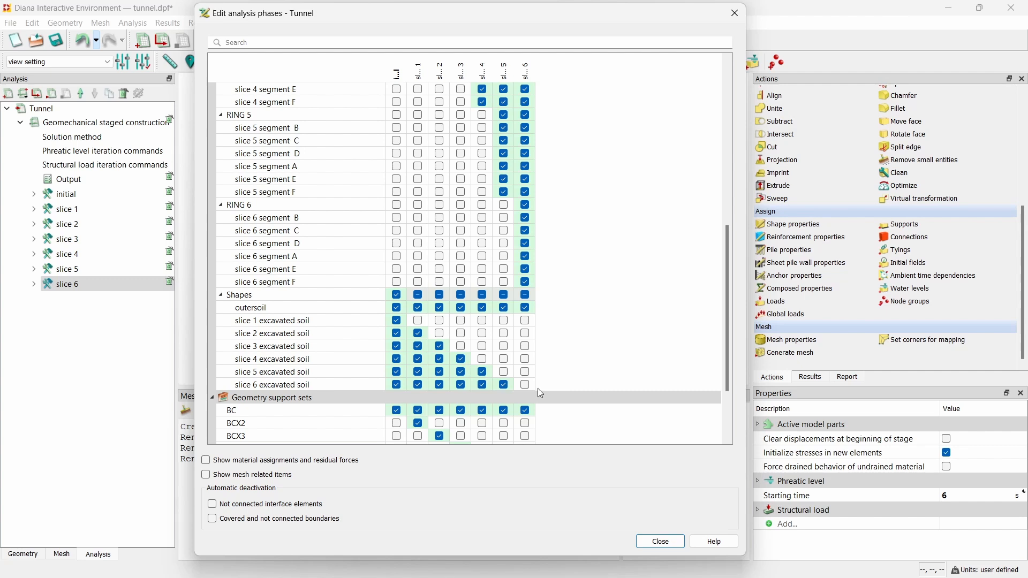
scroll(537, 387, down, 3)
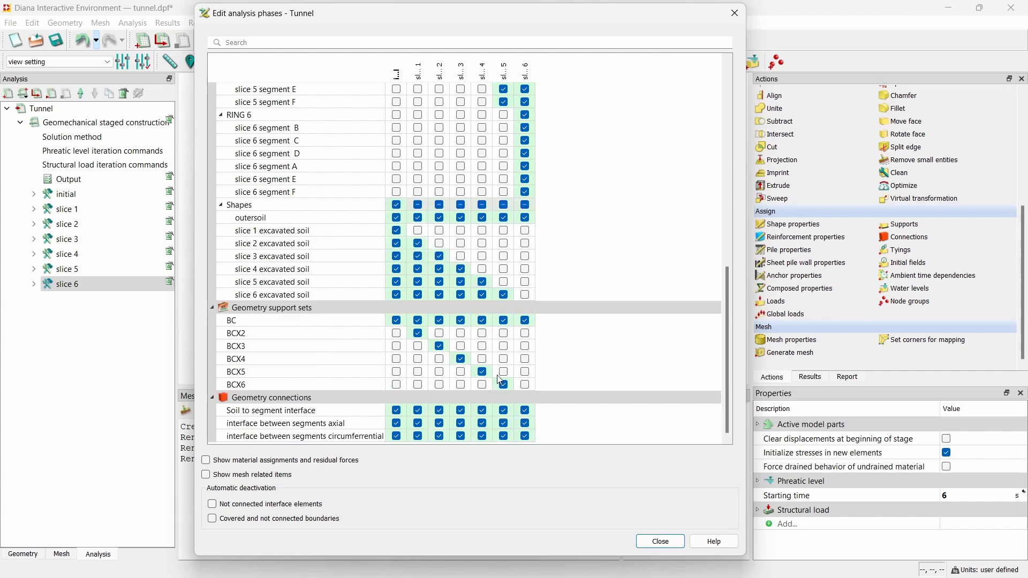
click(330, 463)
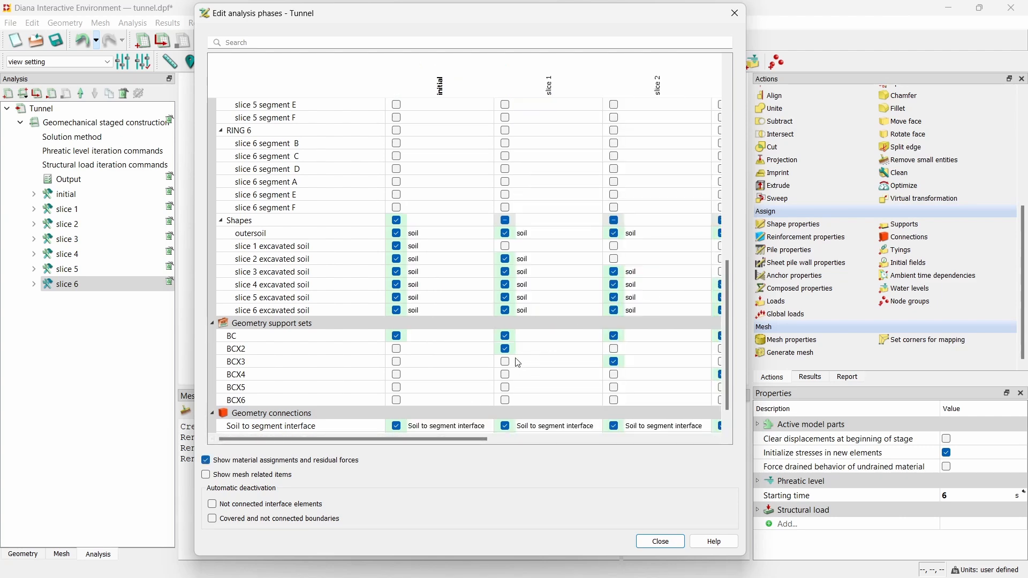
click(351, 464)
click(655, 541)
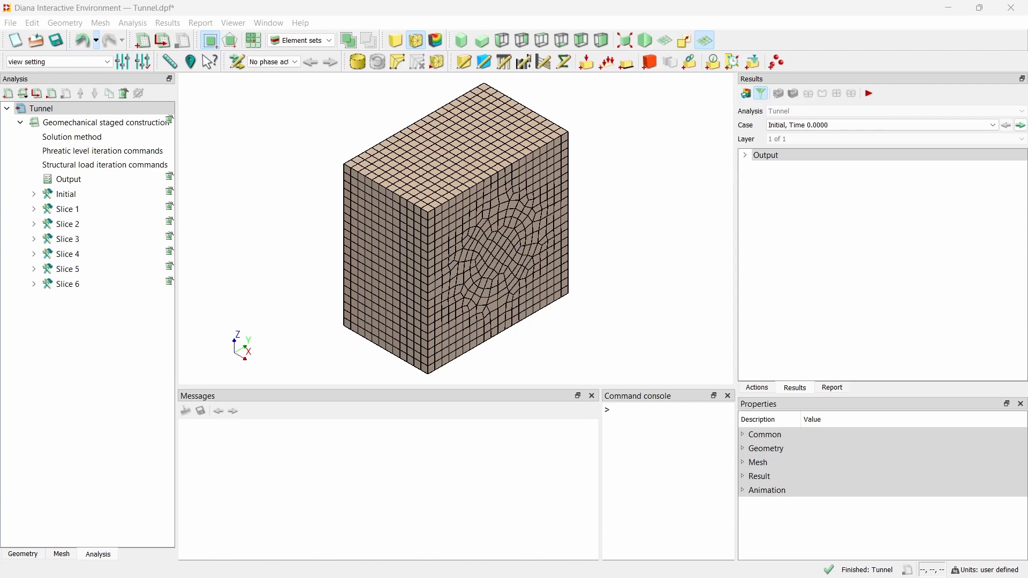
Step: Display the Cauchy total stress SZZ from the element results for the initial stage
click(744, 156)
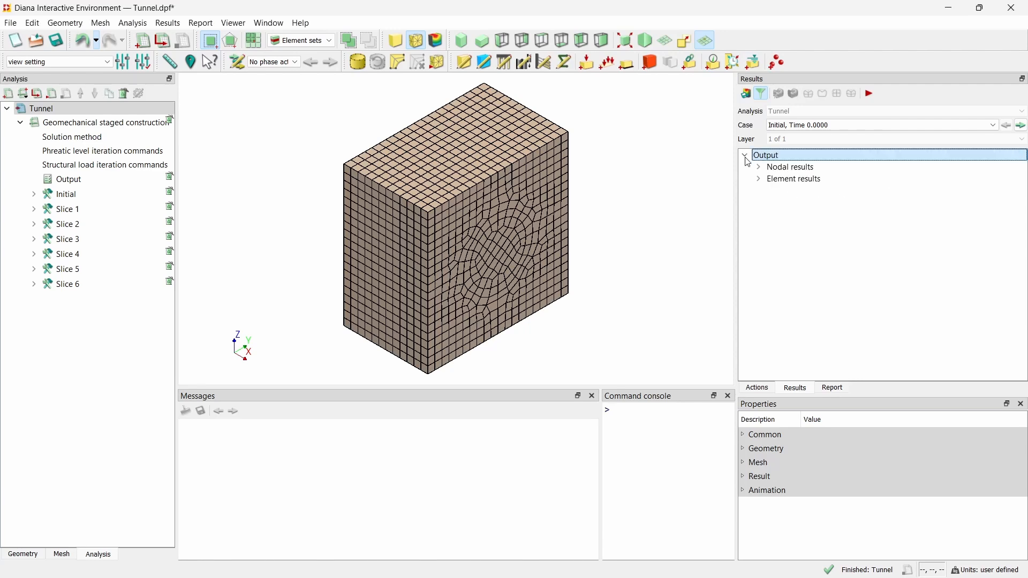
click(758, 178)
click(771, 268)
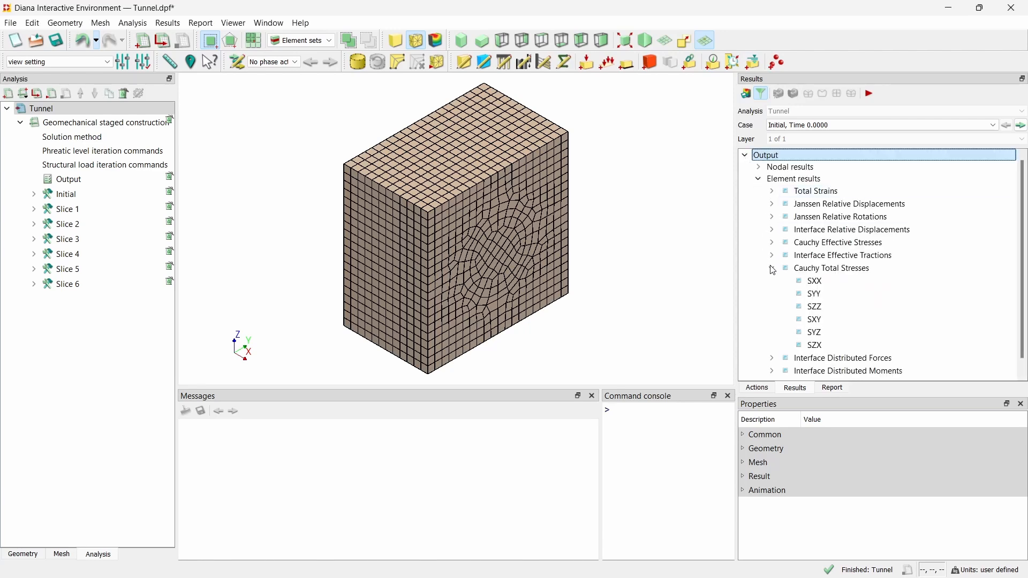
click(815, 307)
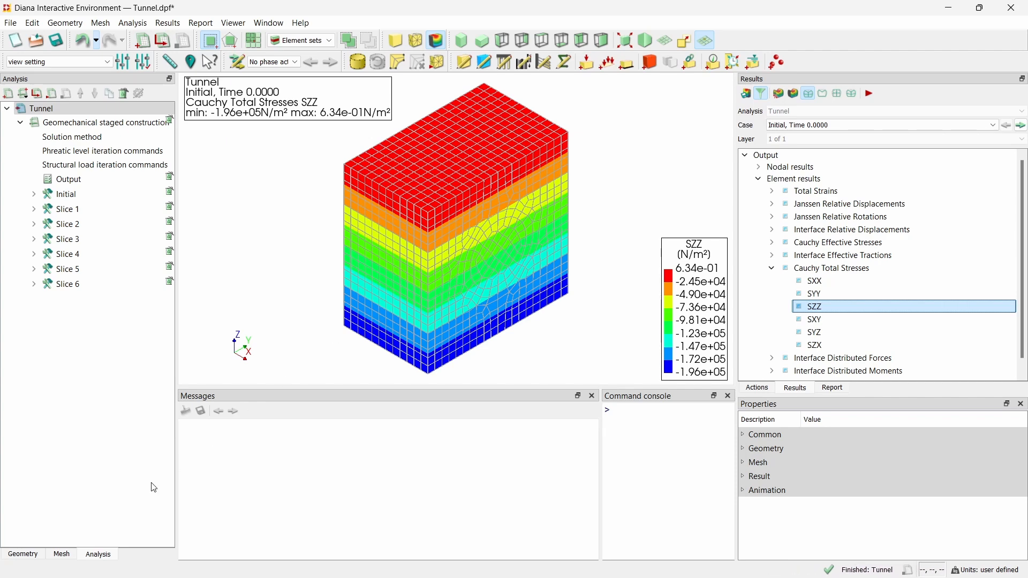
Step: Hide all soil element sets under Shapes in the mesh and fit the view to the tunnel rings
click(64, 555)
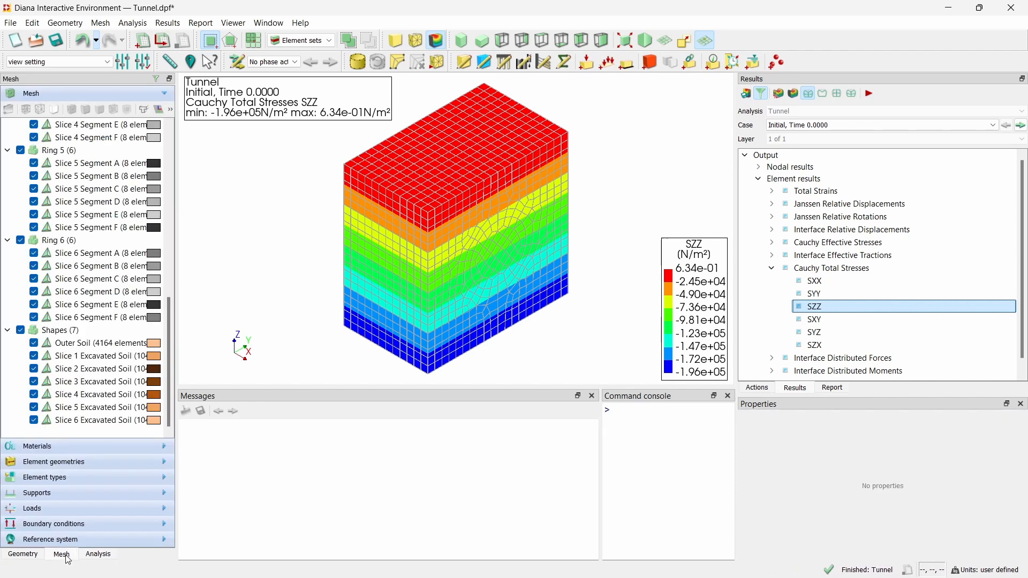
click(20, 330)
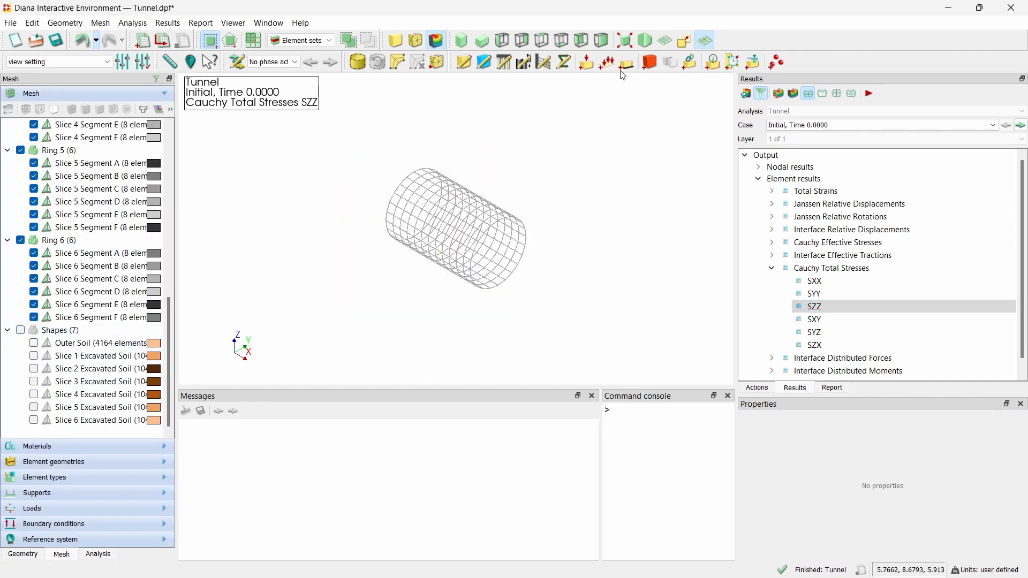
click(630, 41)
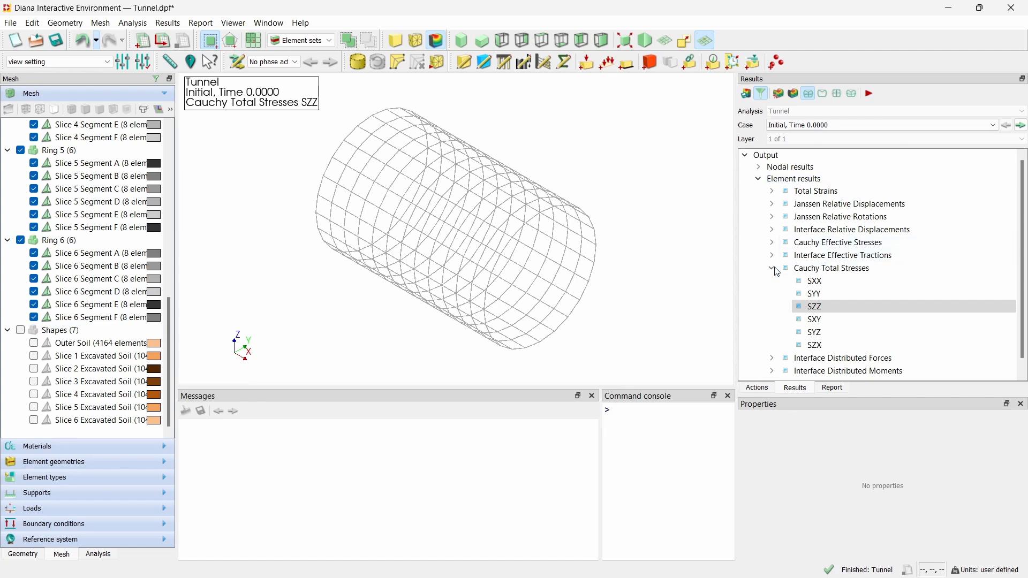
Step: Switch the result case to Slice 1, Time 1.0000 and display the distributed moments Myy on the tunnel lining
click(1022, 125)
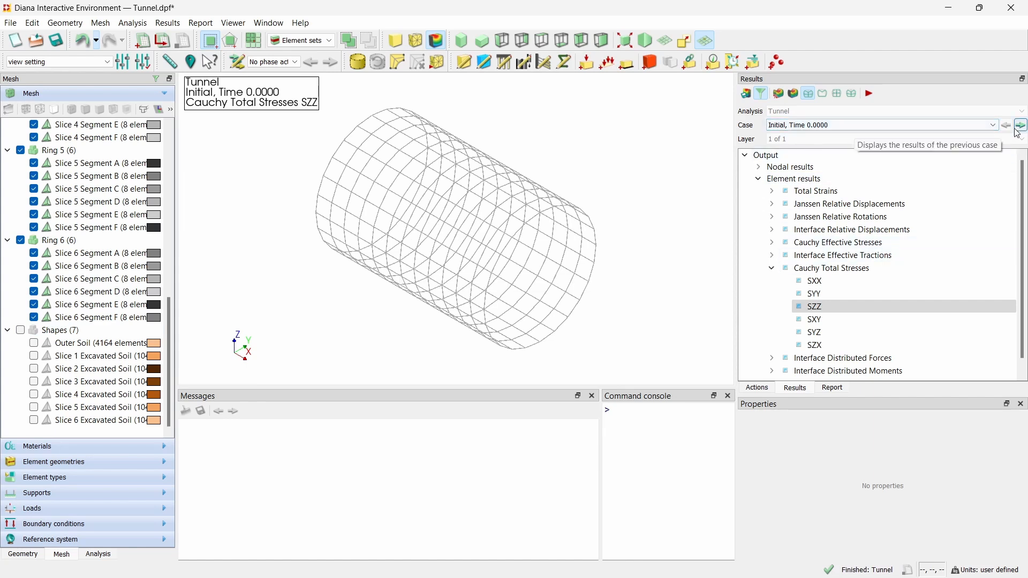
click(772, 269)
click(771, 333)
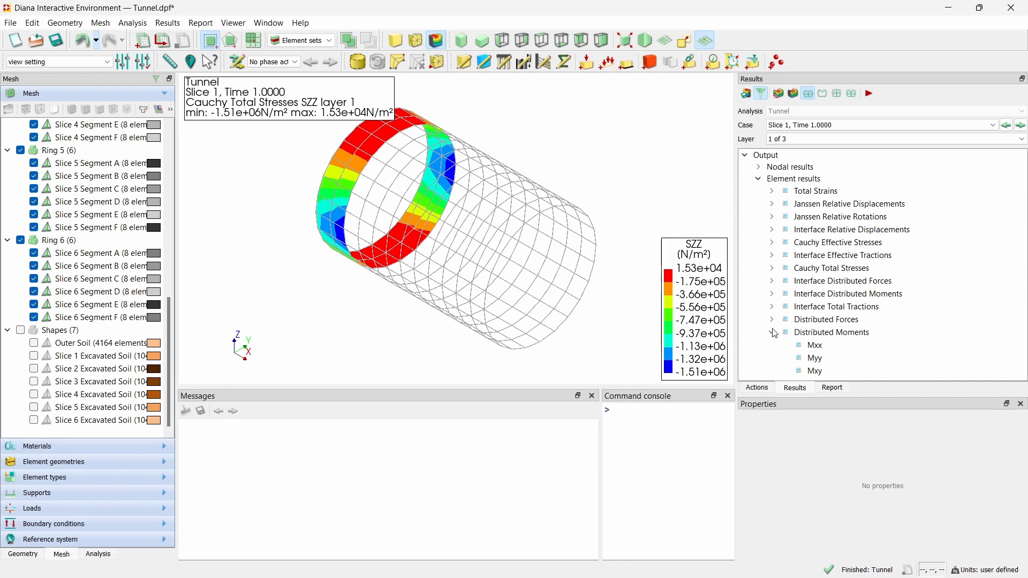
click(816, 358)
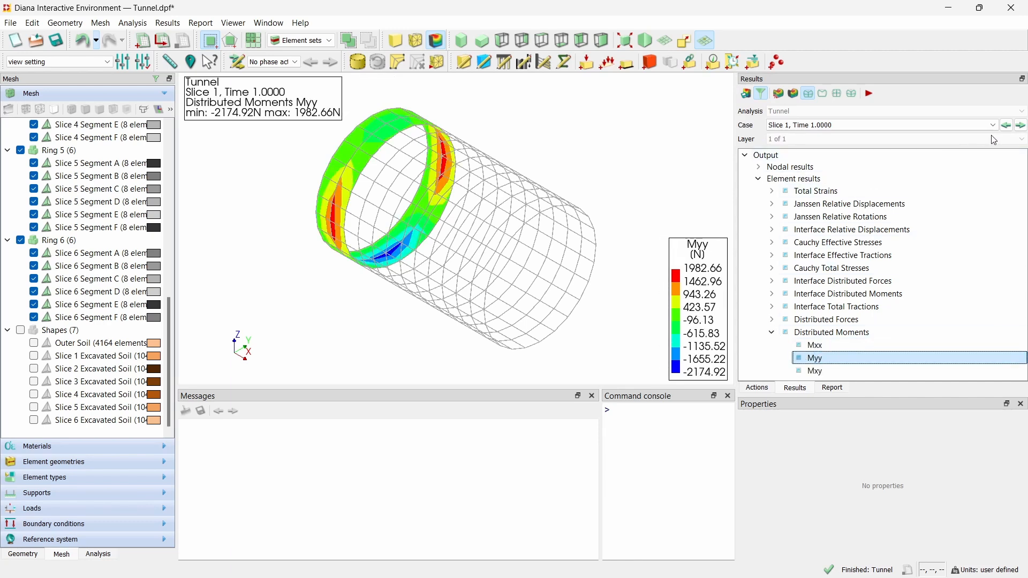
Step: Step the distributed moments Myy on the tunnel lining through the result cases from Slice 1 up to Slice 6, Time 6.0000
click(1021, 126)
click(1022, 126)
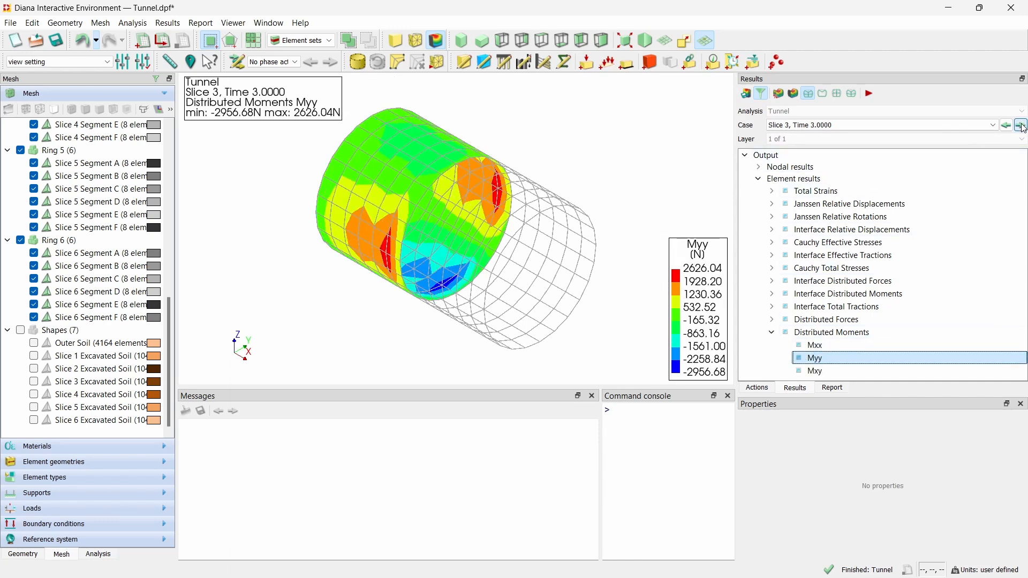
click(1022, 126)
click(1021, 127)
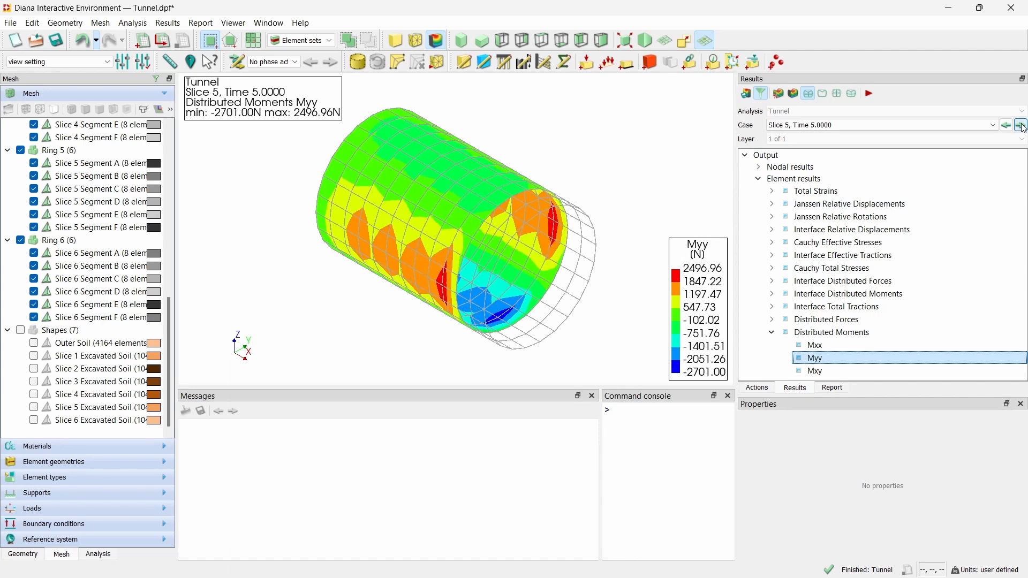
click(1022, 126)
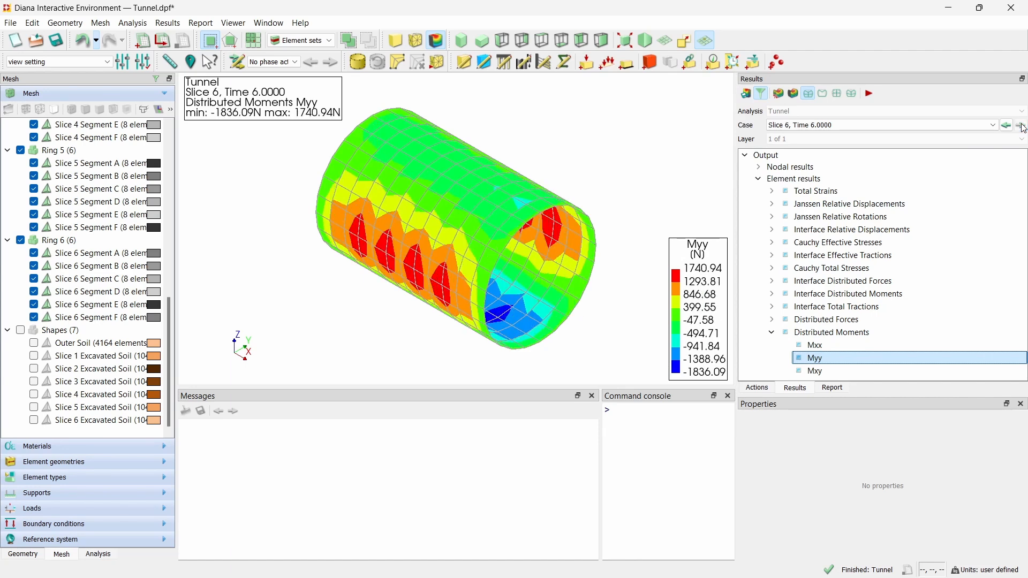
Step: Return the result case to Slice 1, Time 1.0000 and display the distributed forces Nyy on the tunnel lining
click(930, 126)
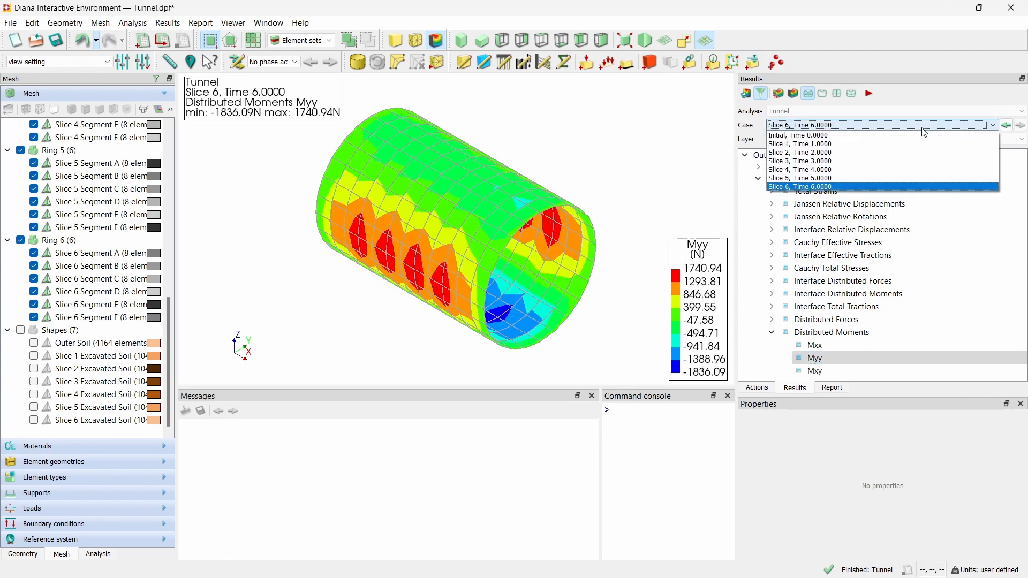
click(914, 145)
click(772, 332)
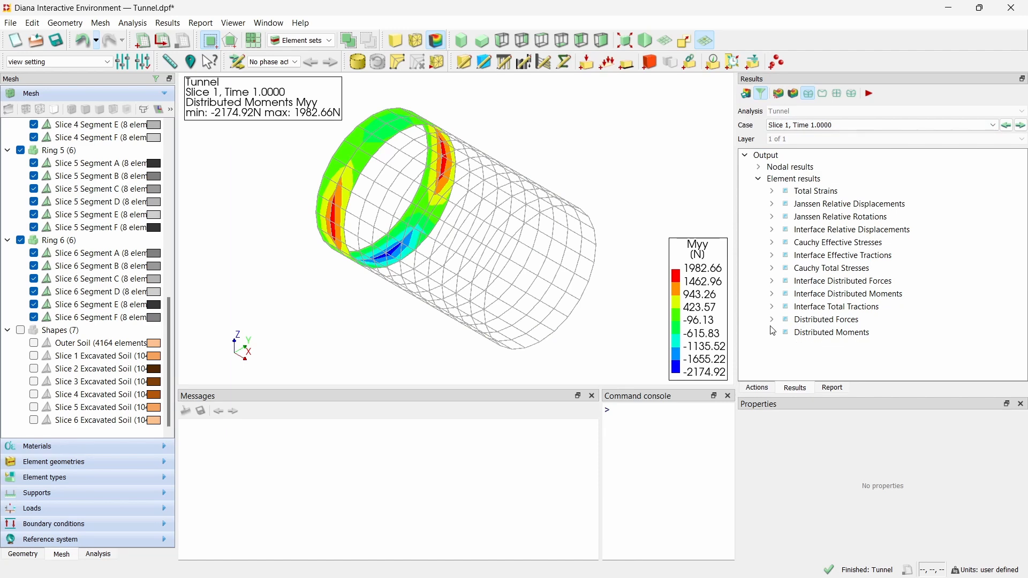
click(772, 320)
click(811, 345)
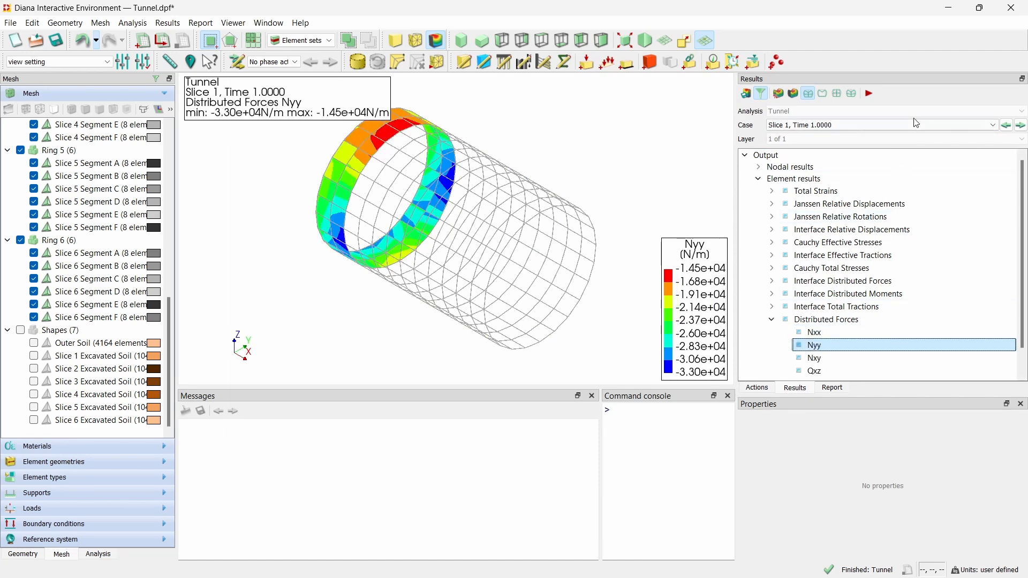
Step: Step the distributed forces Nyy through the result cases from Slice 1 up to Slice 6, Time 6.0000
click(1021, 127)
click(1021, 126)
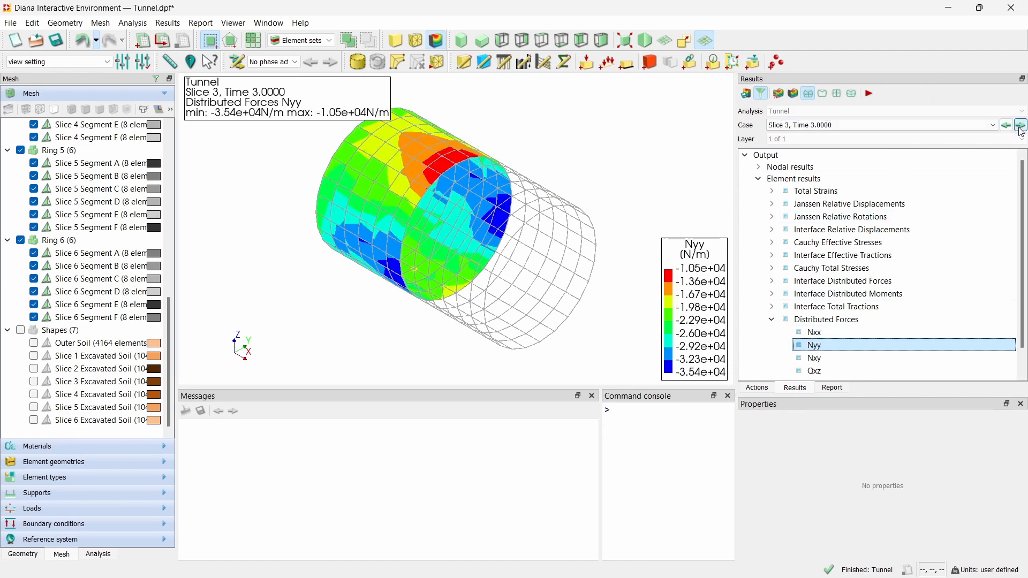
click(1022, 126)
click(1021, 126)
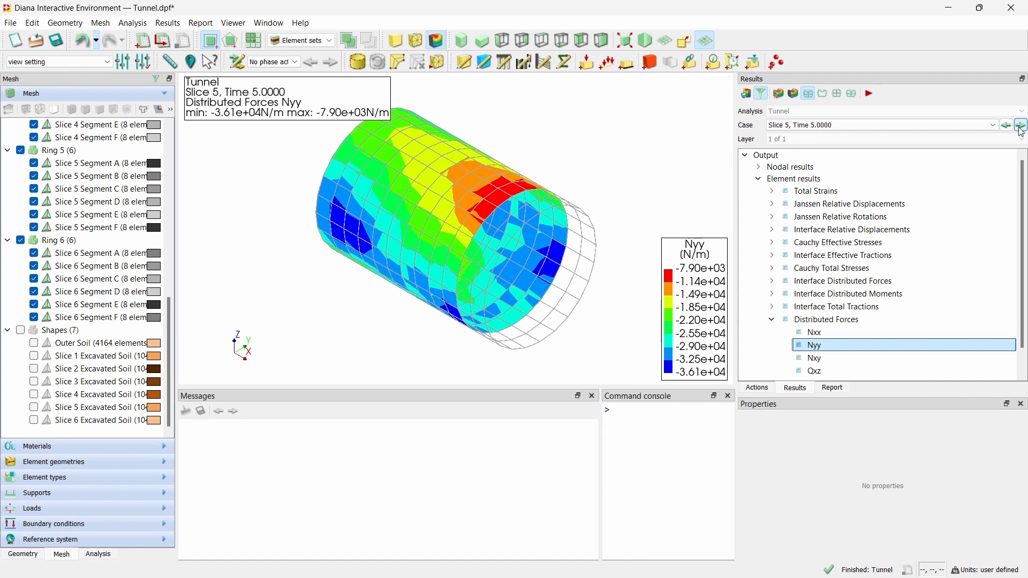
click(1021, 127)
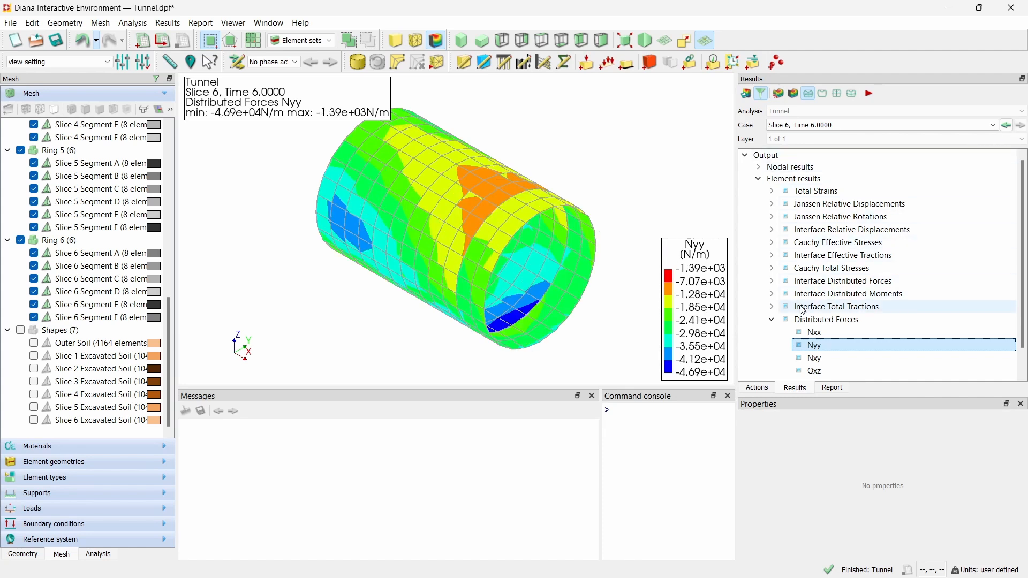
Step: Display the interface distributed moments MJx for Slice 1, Time 1.0000 as a line diagram
click(773, 321)
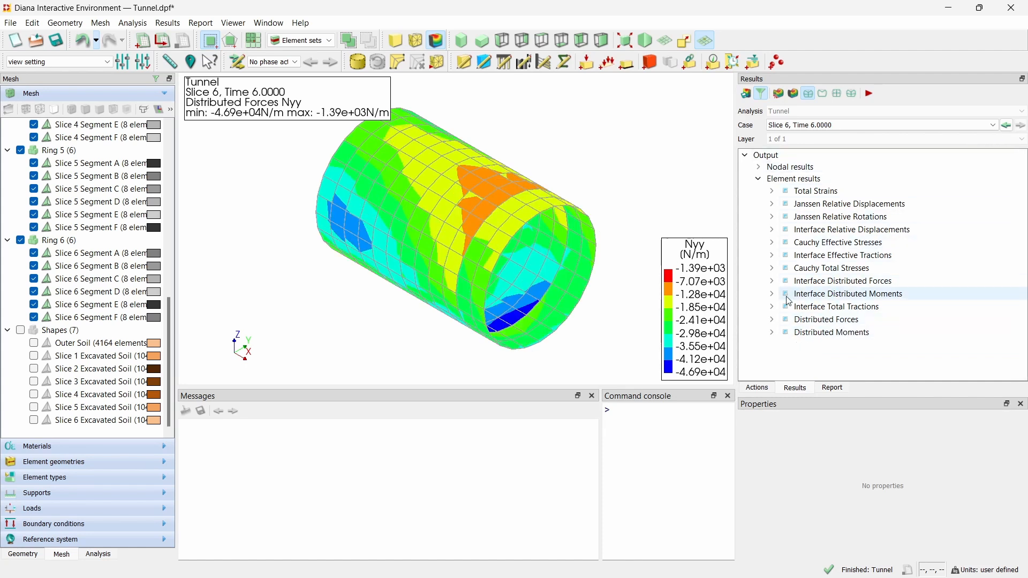
double_click(788, 297)
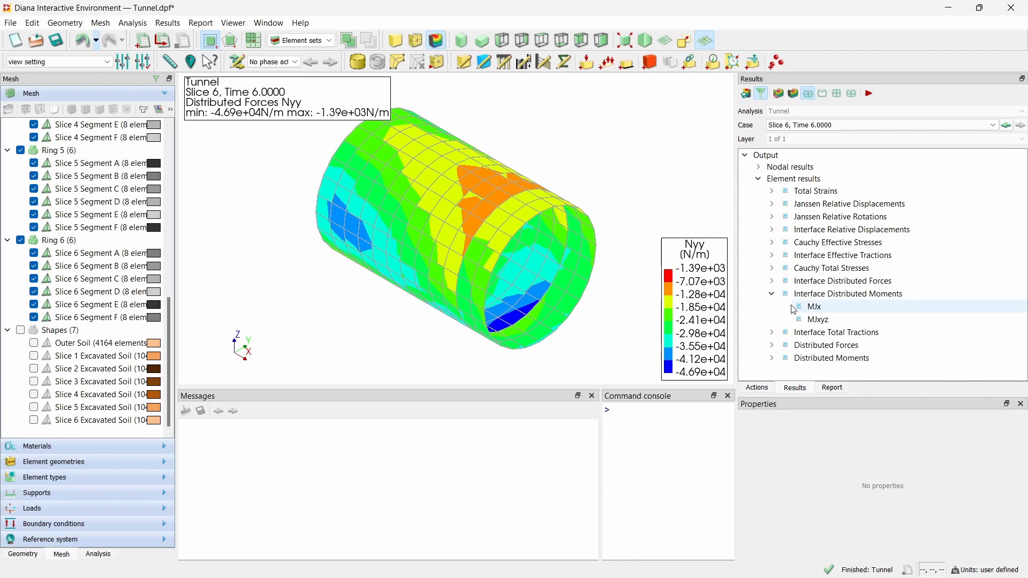
click(804, 308)
click(862, 127)
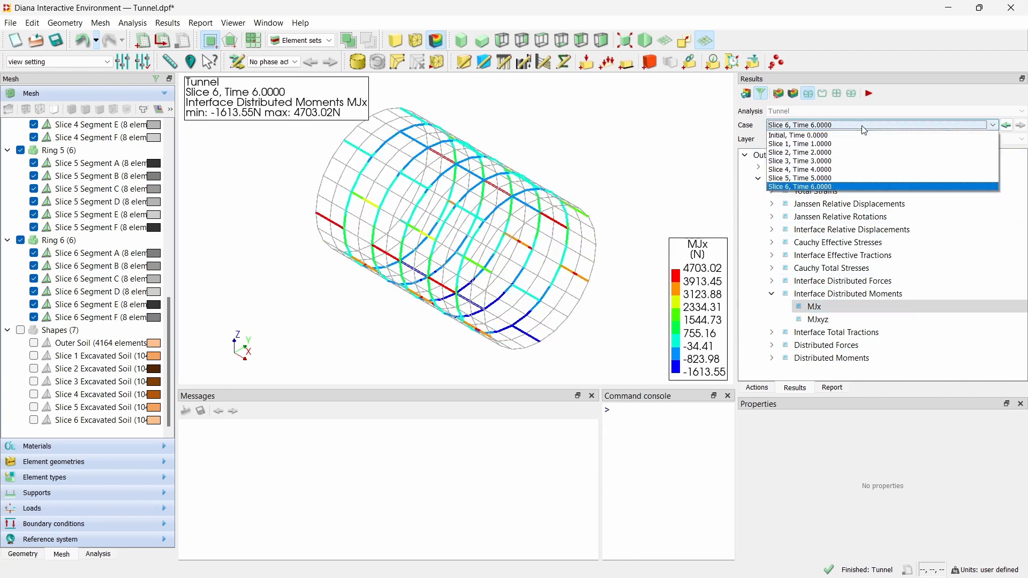
click(864, 149)
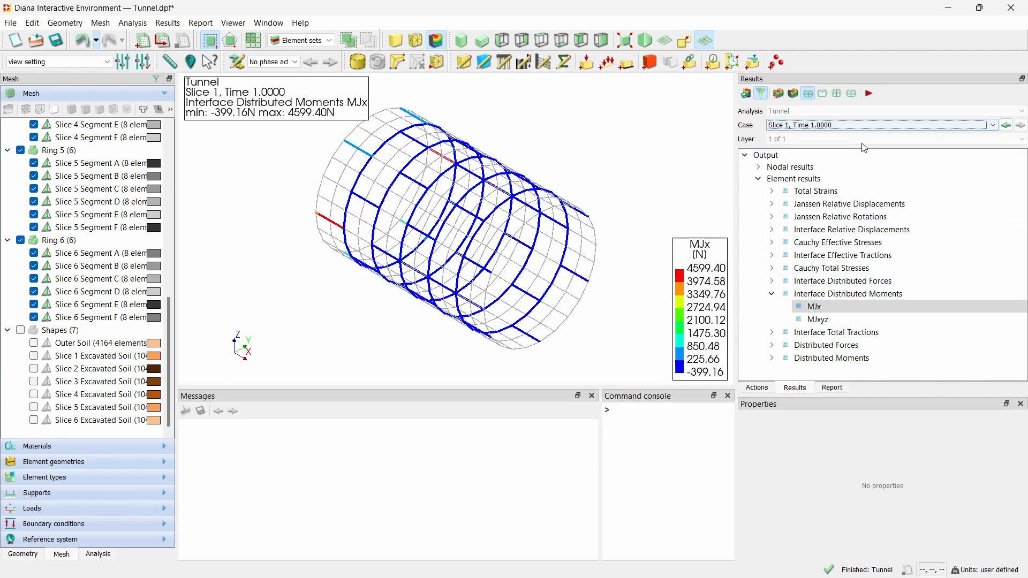
right_click(837, 310)
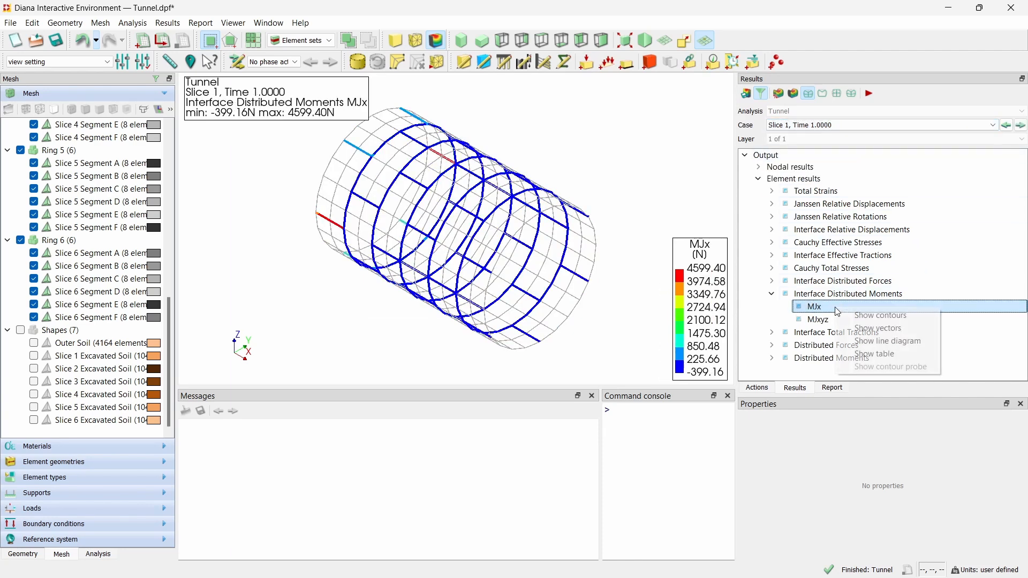
click(880, 341)
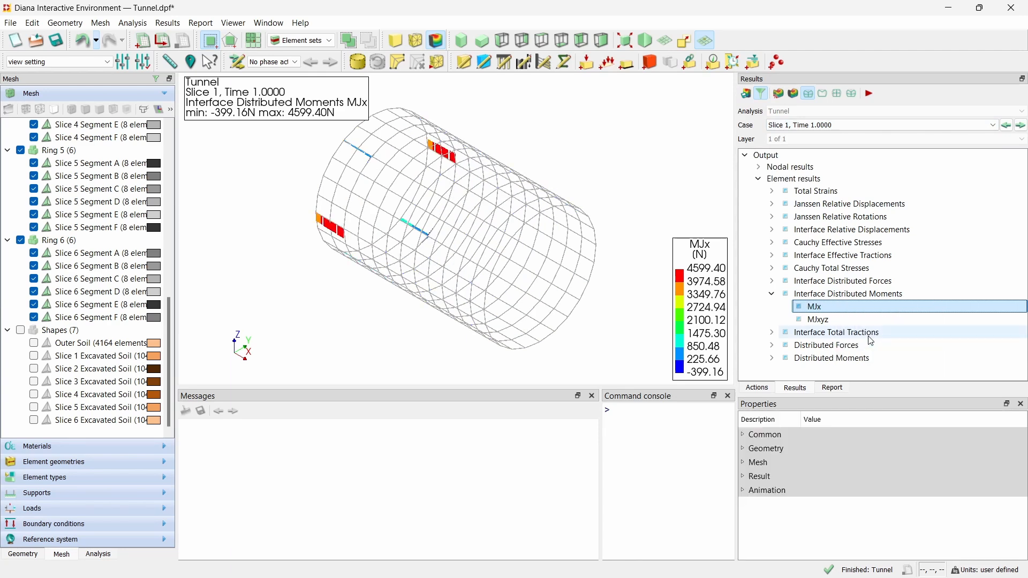
Step: Step the MJx line diagram through the result cases from Slice 1 up to Slice 6, Time 6.0000
click(1021, 125)
click(1021, 125)
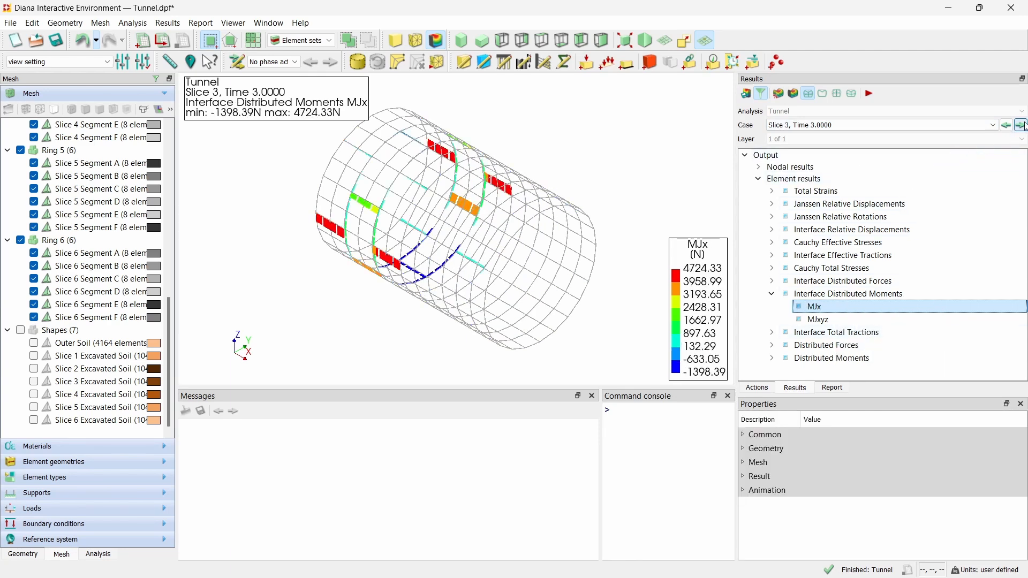
click(1021, 125)
click(1022, 125)
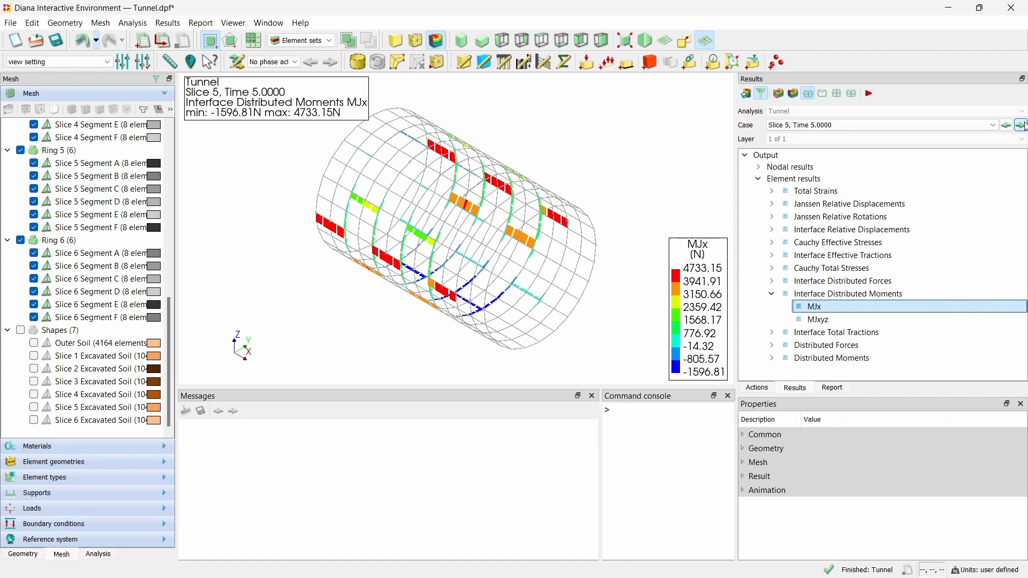
click(1022, 125)
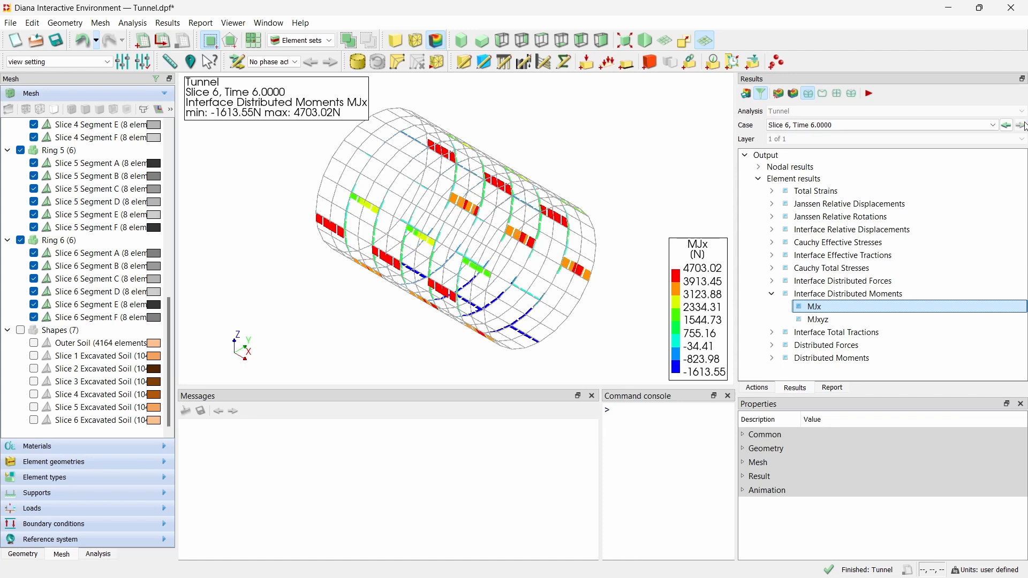
Step: Display the first component of the interface distributed forces for Slice 6
click(774, 282)
click(816, 294)
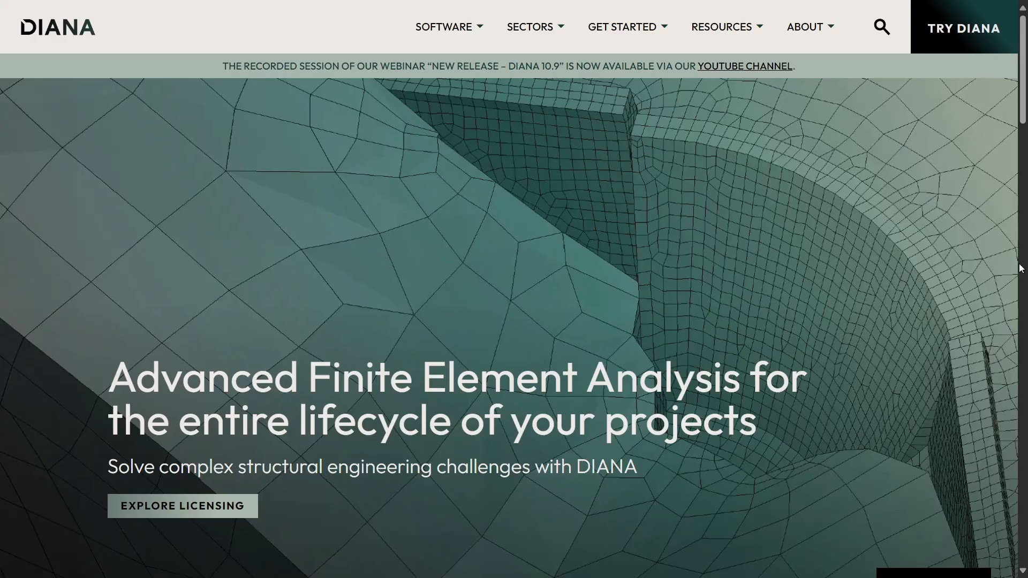
Step: On the DIANA website, filter the tutorials by type Technical – Geotechnical and open the Segmented tunnel tutorial
mouse_move(646, 29)
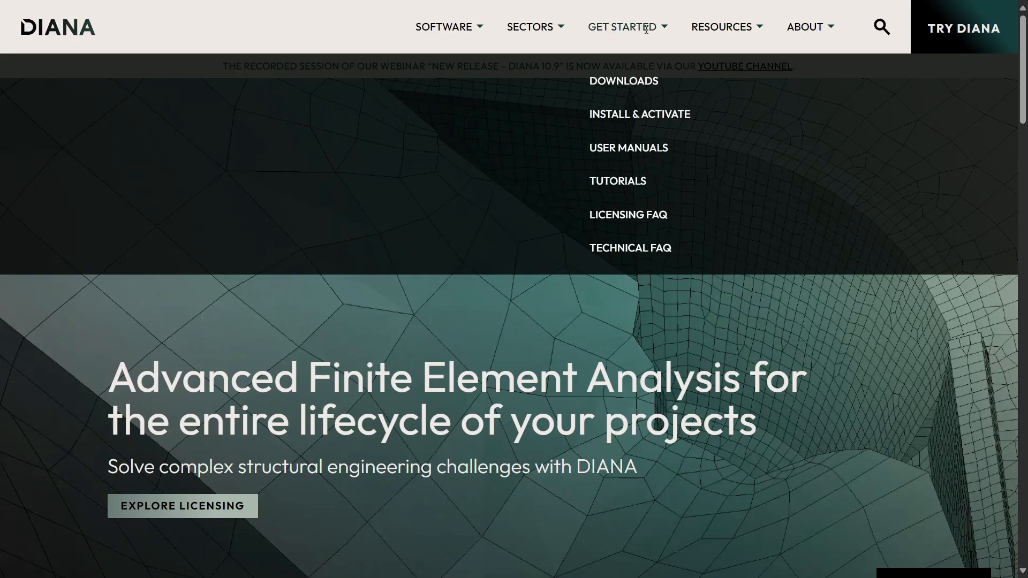
click(627, 182)
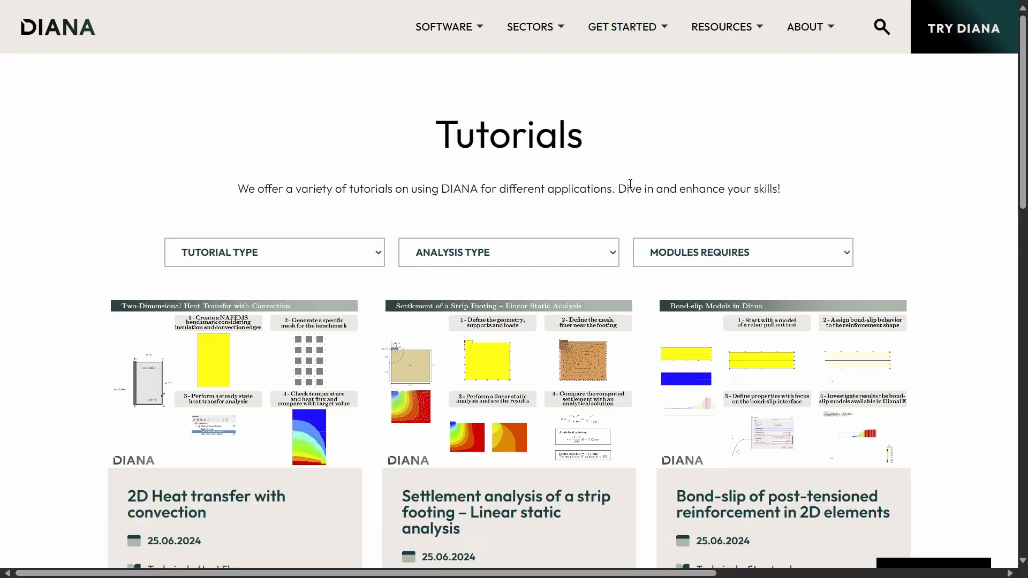
click(358, 258)
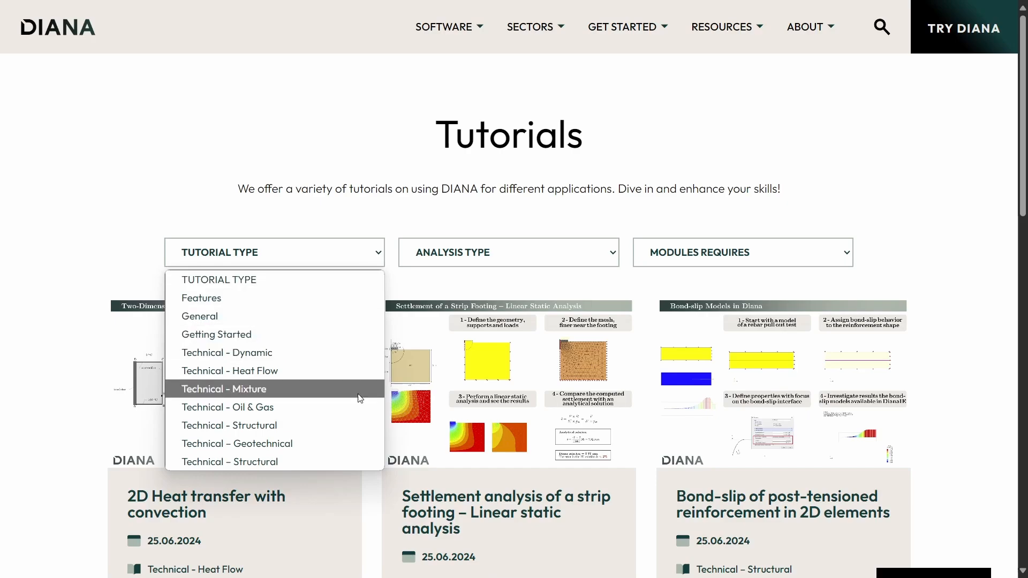
click(348, 444)
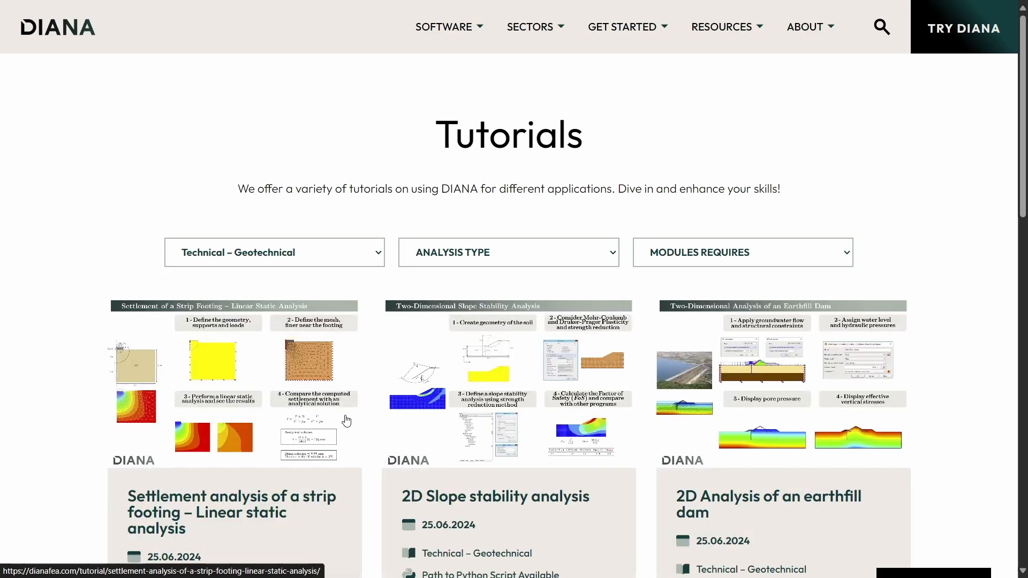
scroll(346, 419, down, 9)
click(331, 365)
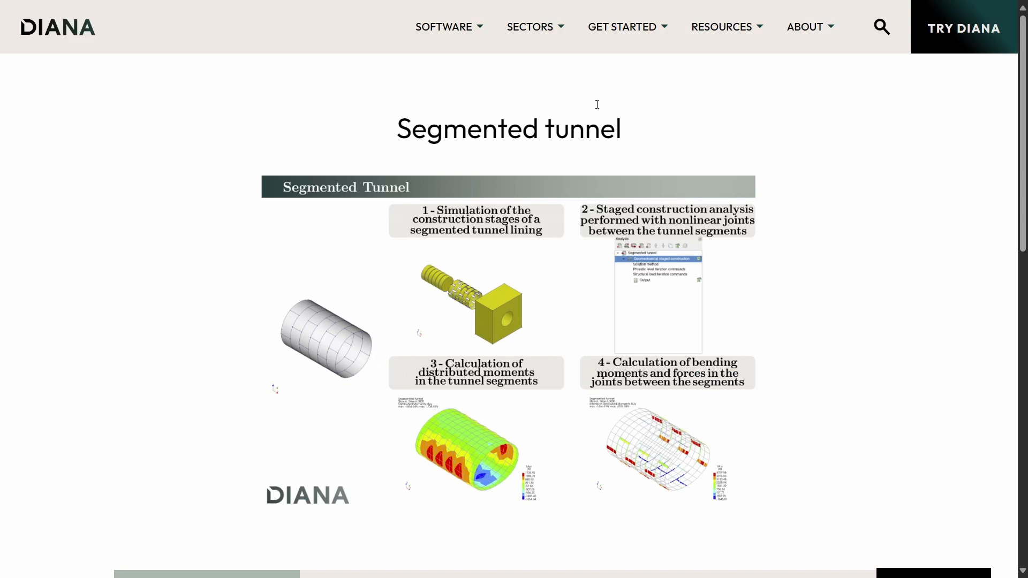
Step: Go to the website's User Manuals page and open the Latest User's Manual
mouse_move(633, 41)
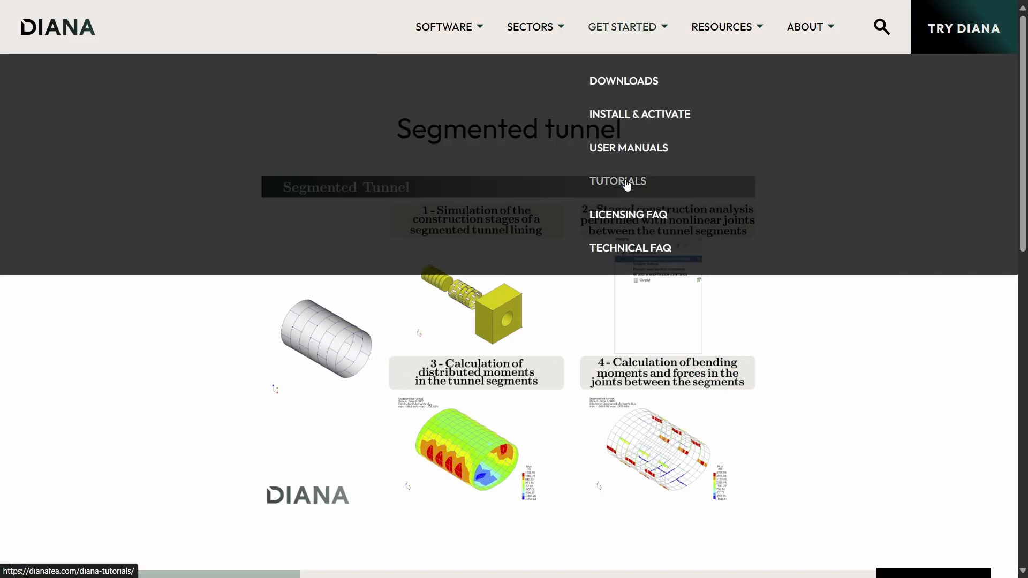
click(628, 154)
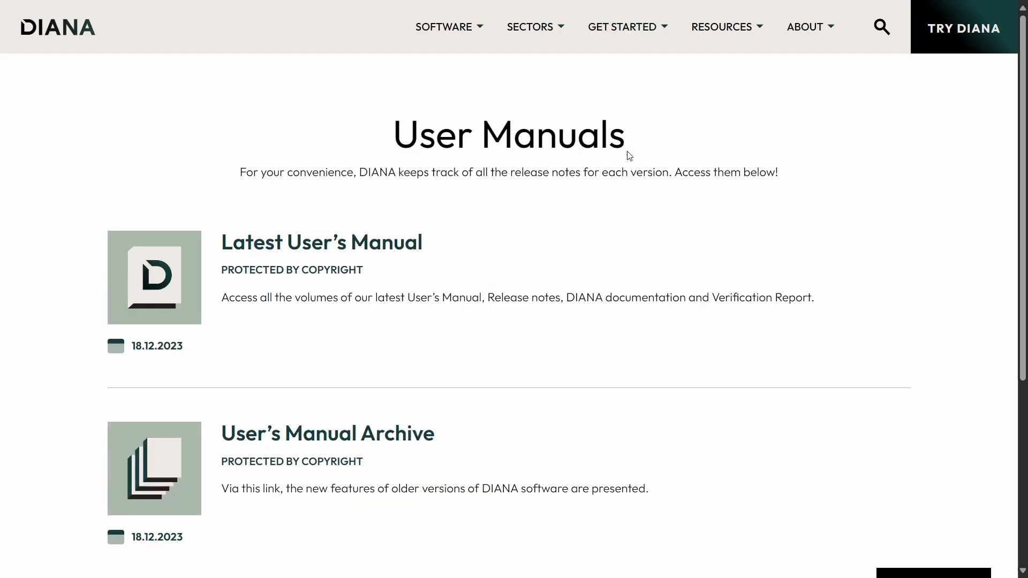
click(339, 250)
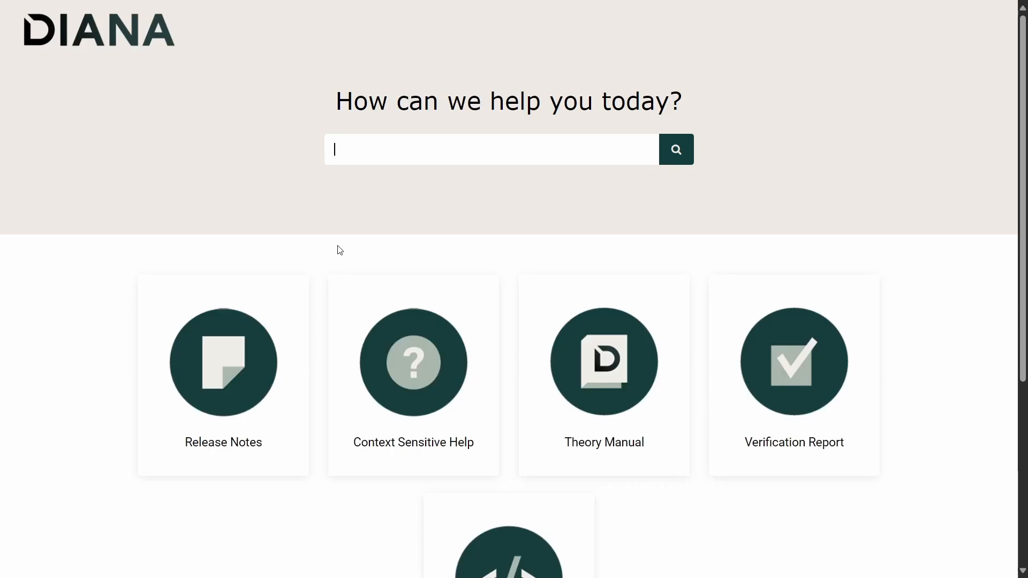